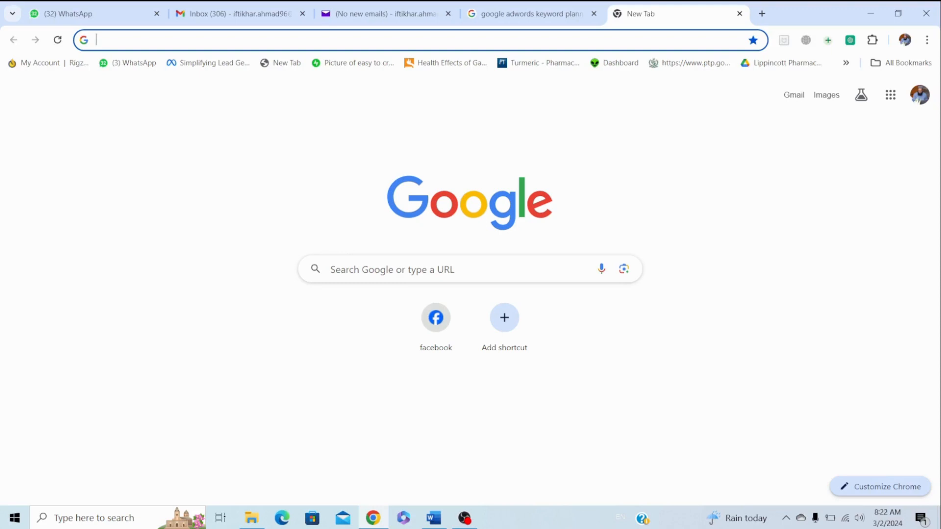
Open Google Ads Keyword Planner from the Google search results and start discovering new keywords.
click(532, 13)
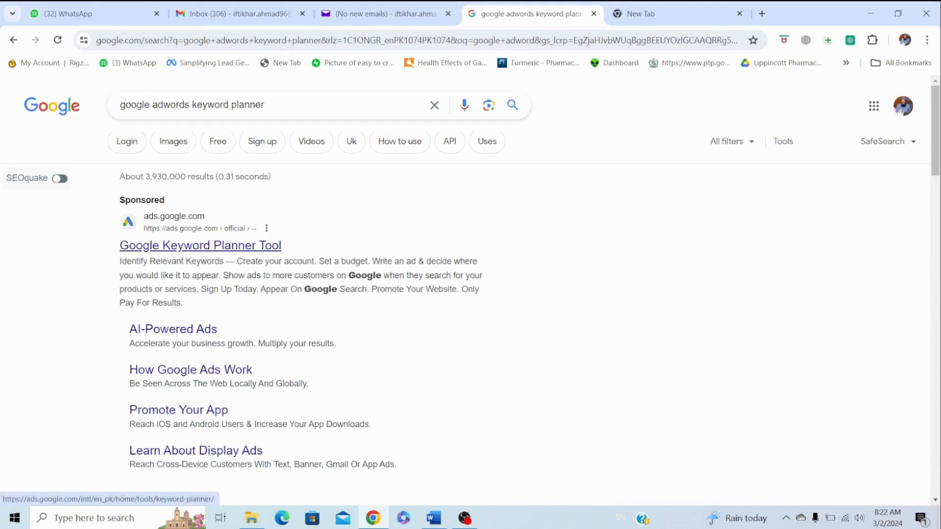
click(201, 245)
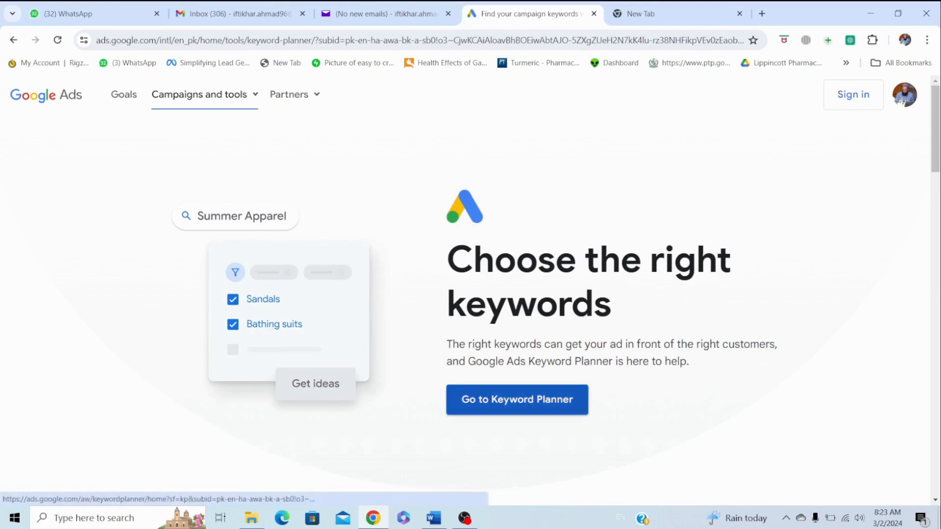
click(518, 400)
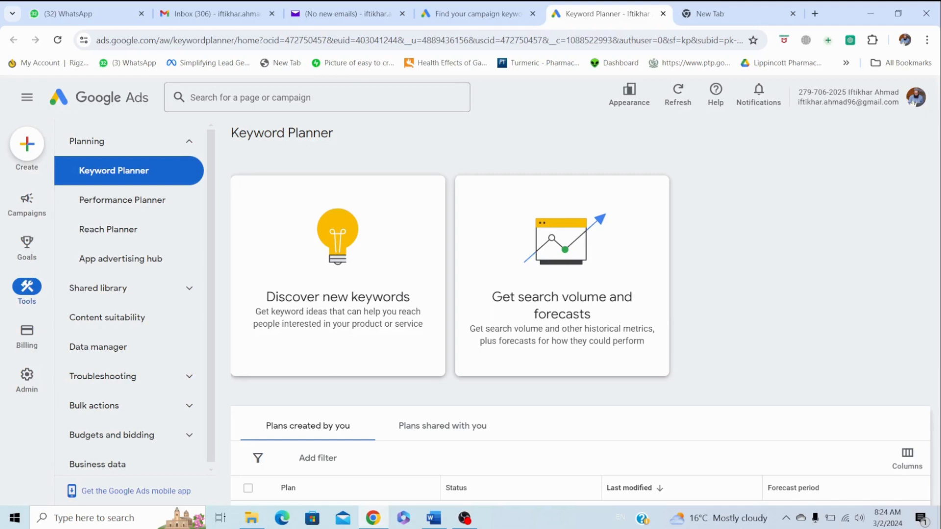
scroll(582, 325, down, 2)
click(337, 240)
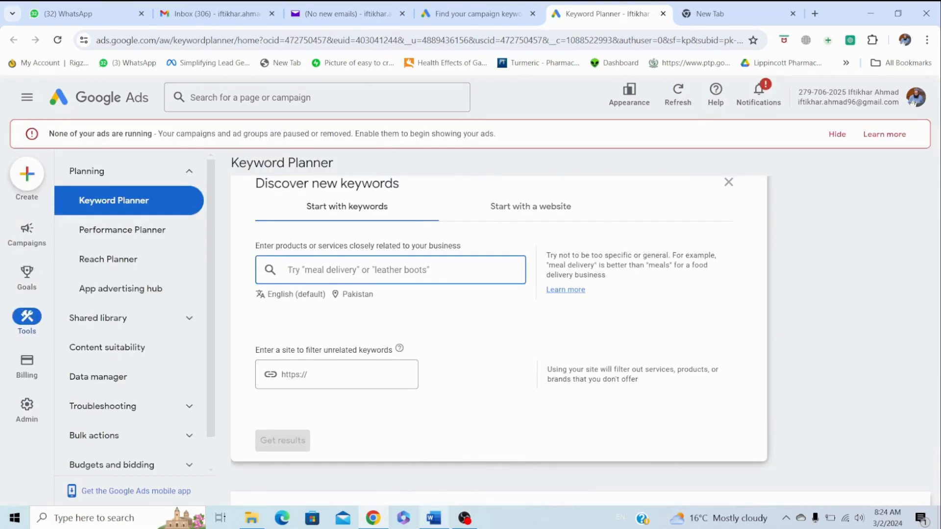
Check the uric acid and gout article in Word and enter "How to control uric acid naturally" as the seed keyword in Keyword Planner.
click(434, 518)
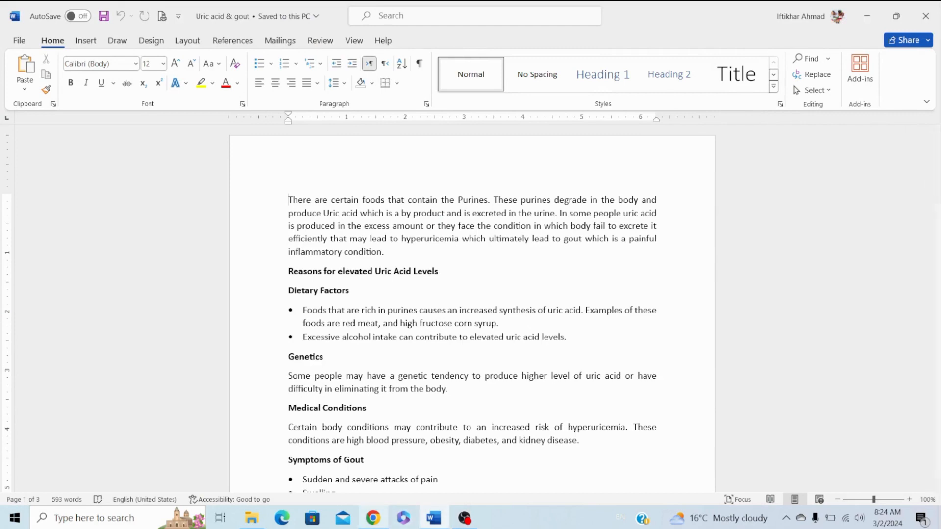
click(374, 519)
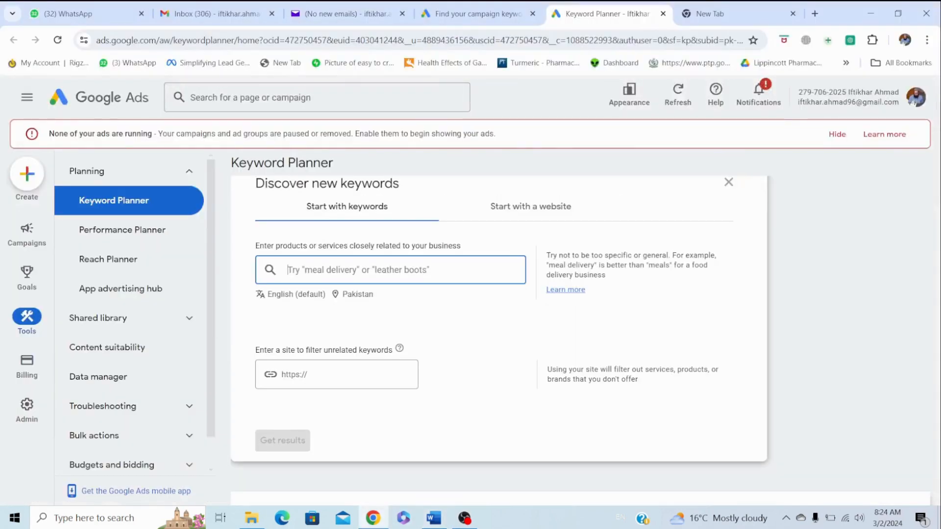
text(How )
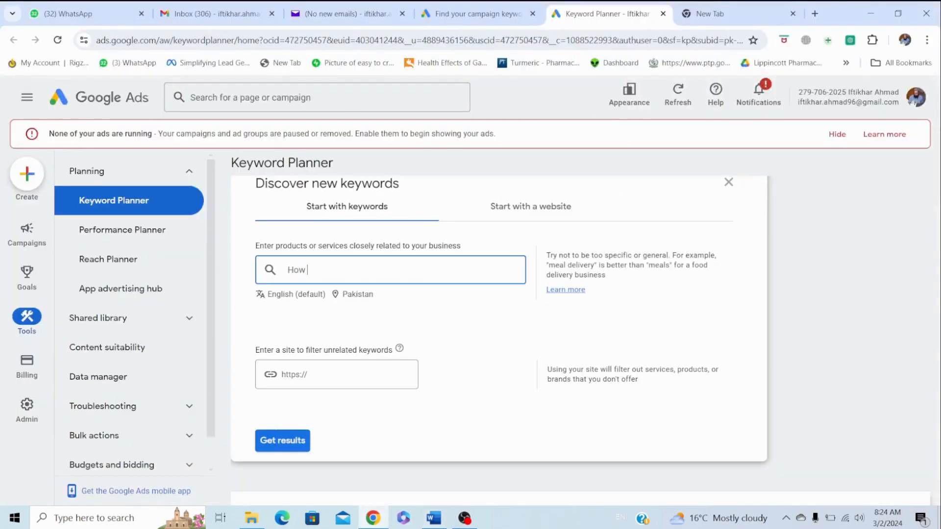
text(to control uric acid naturally)
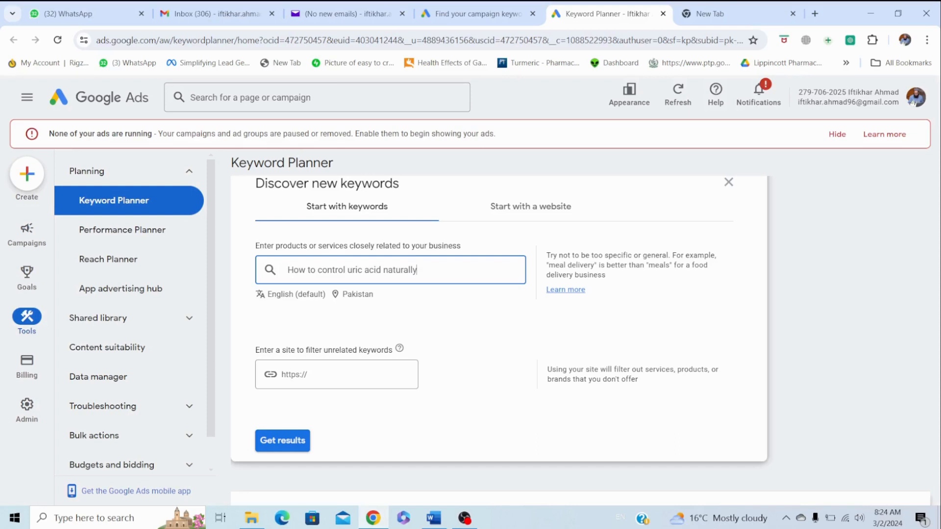
Add United States and United Kingdom to the targeted locations alongside Pakistan, and review the location list.
click(358, 295)
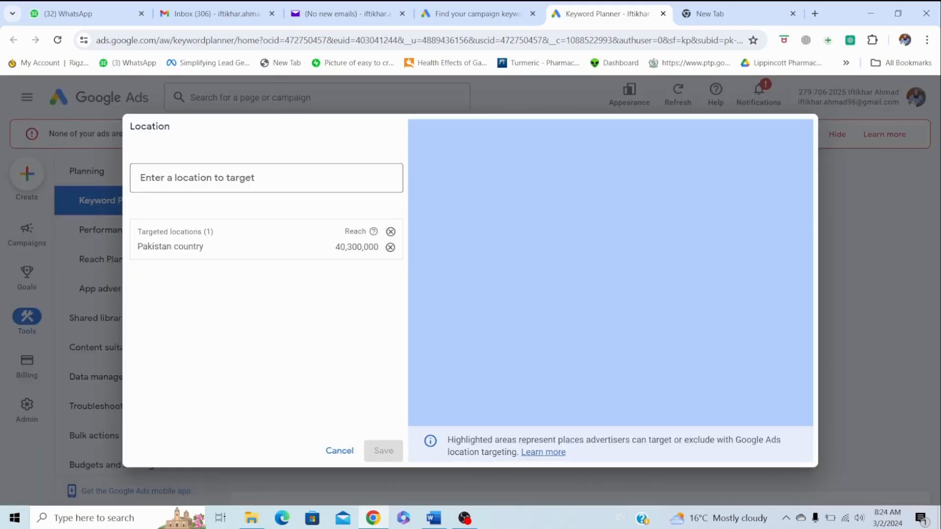
text(united)
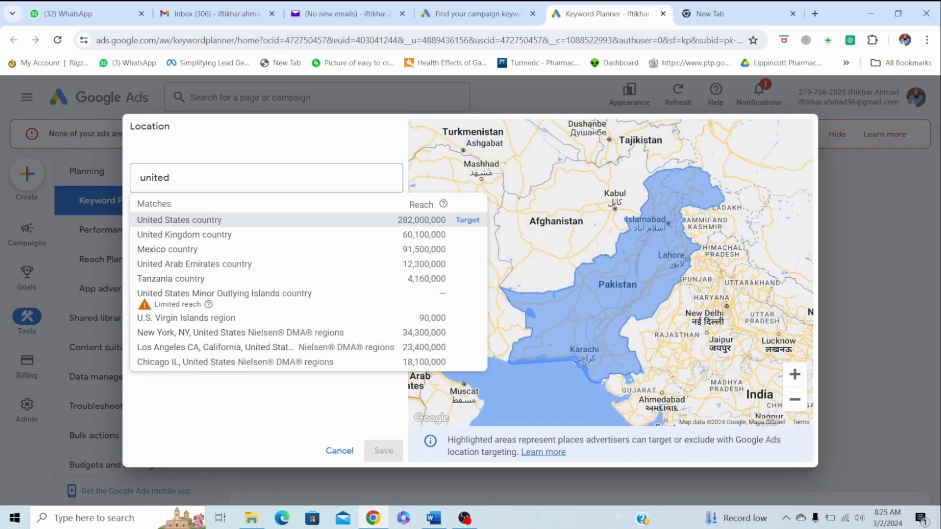
key(Return)
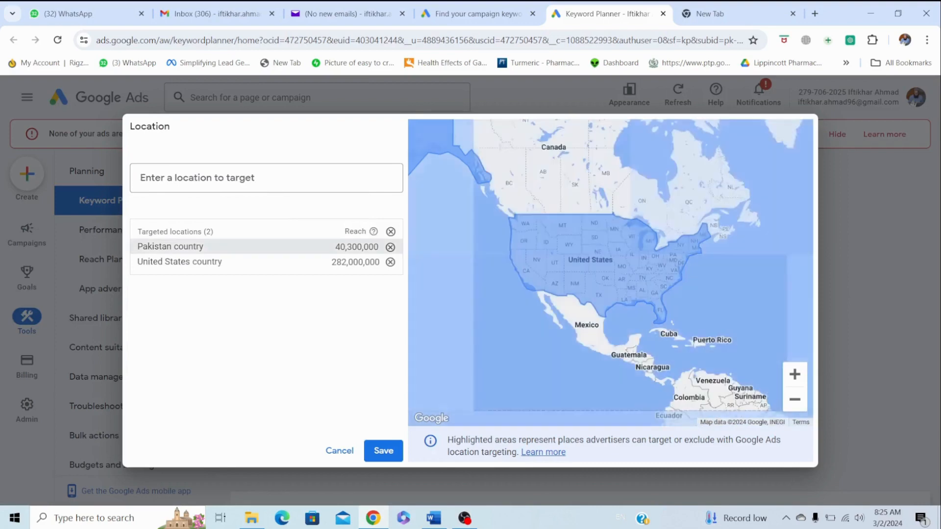
text(united)
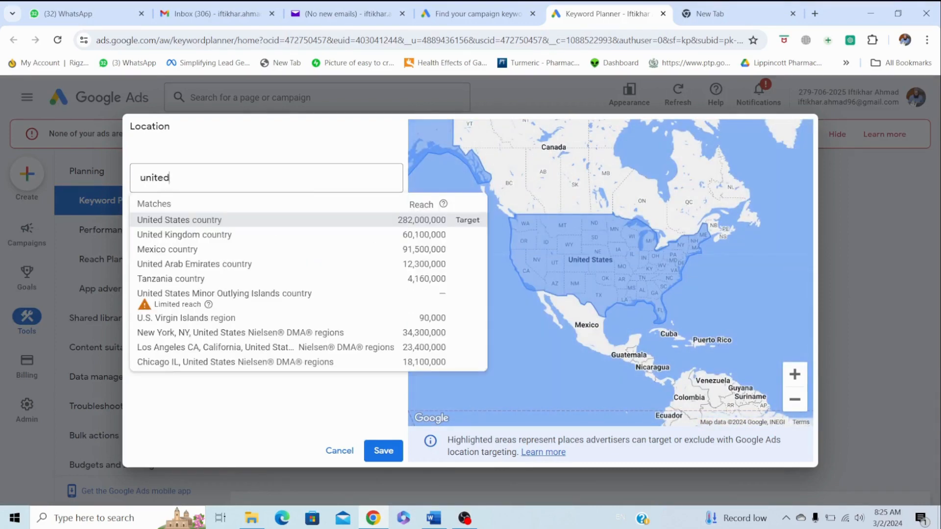
key(Down)
key(Return)
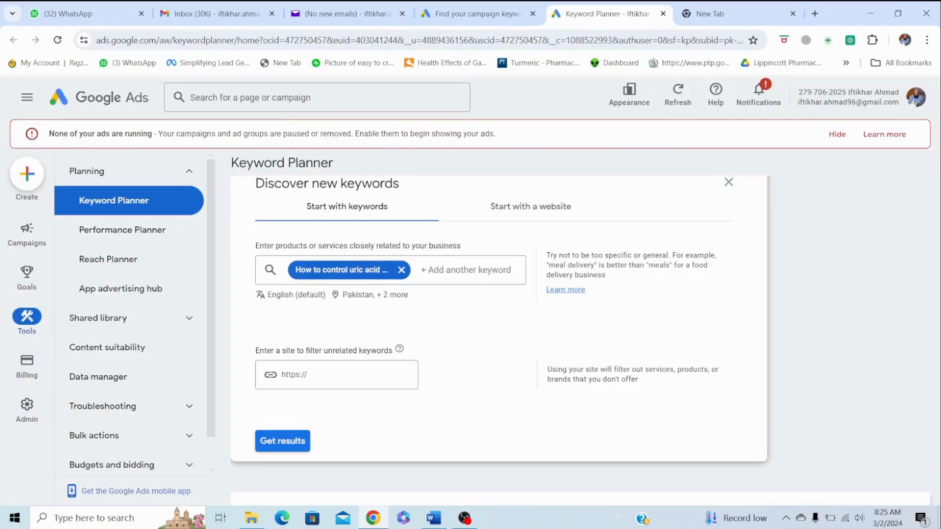
click(375, 295)
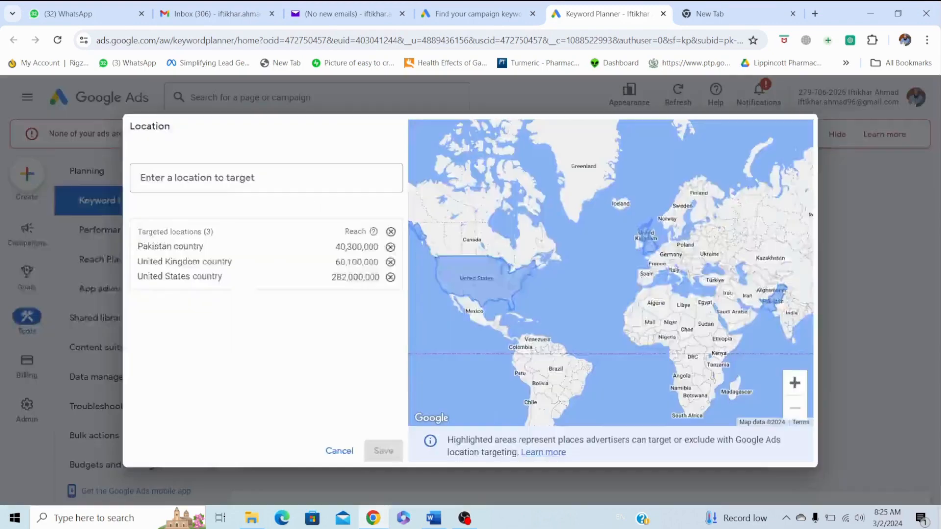
click(339, 451)
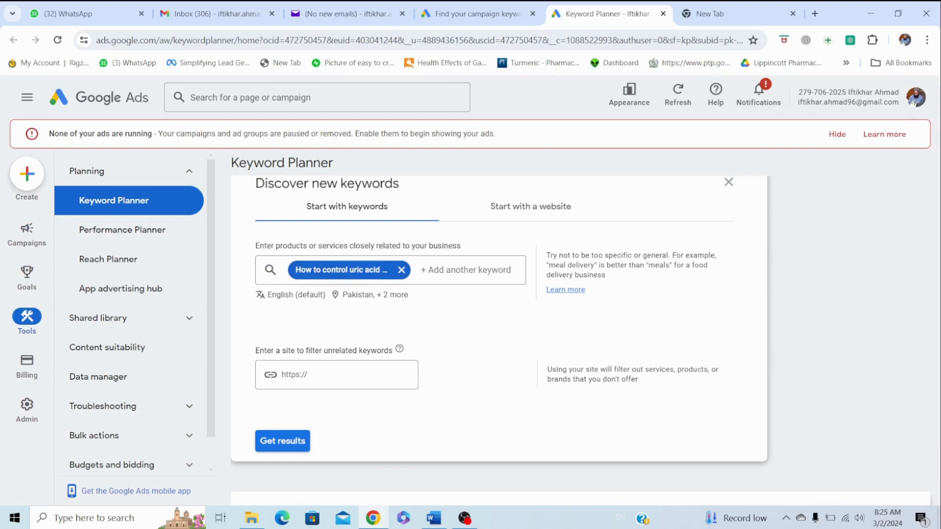
Get the keyword ideas for the seed keyword and expand the Brand or Non-Brand refinement while browsing the results.
scroll(582, 341, down, 2)
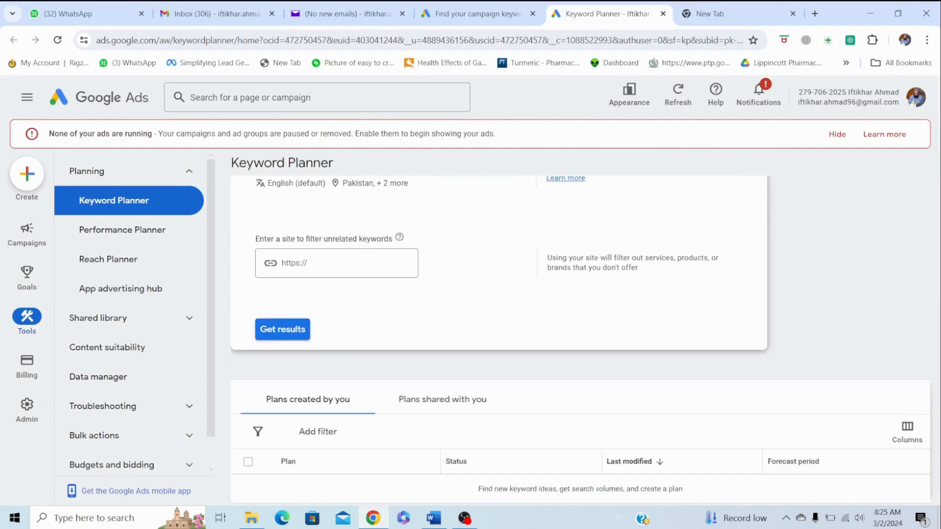
click(282, 330)
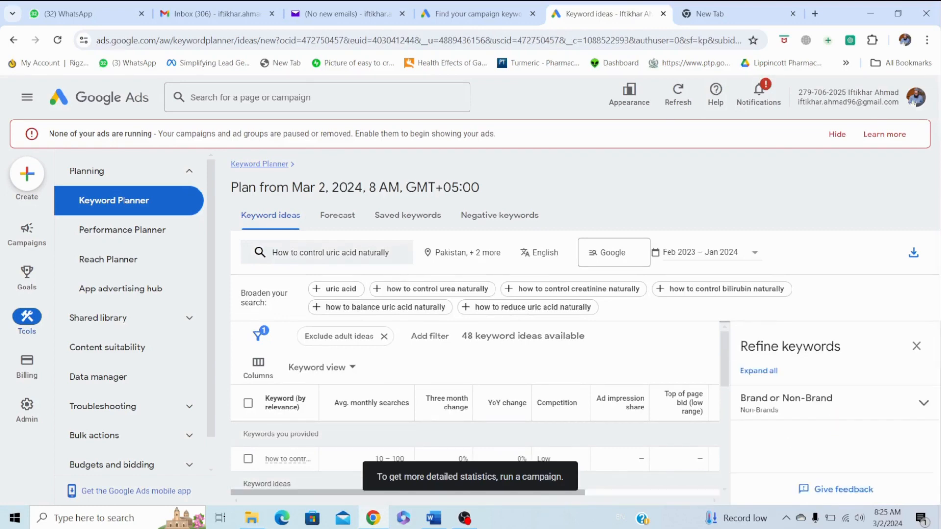
scroll(471, 451, down, 3)
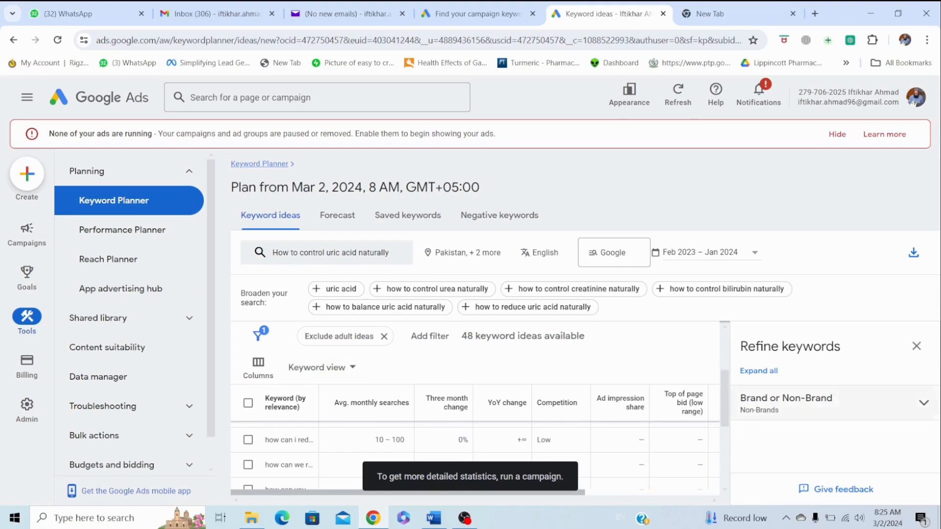
click(924, 403)
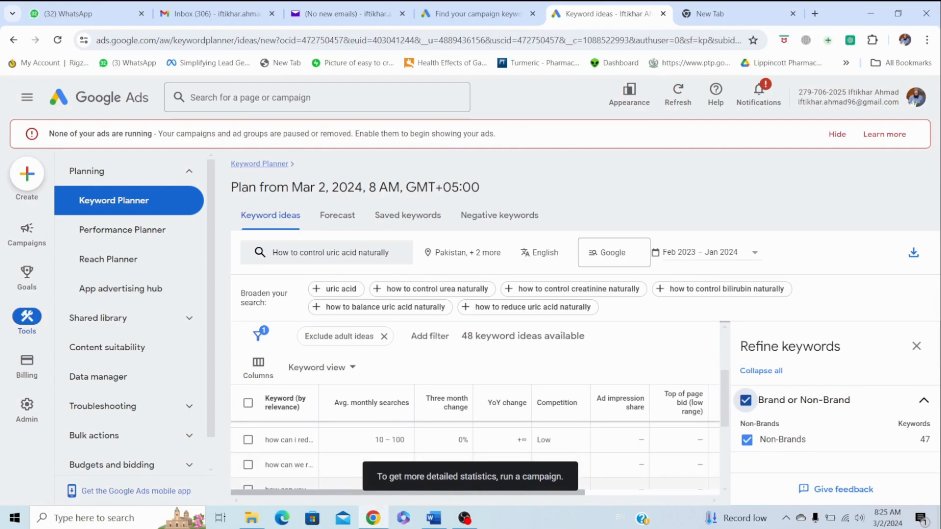
scroll(474, 451, down, 2)
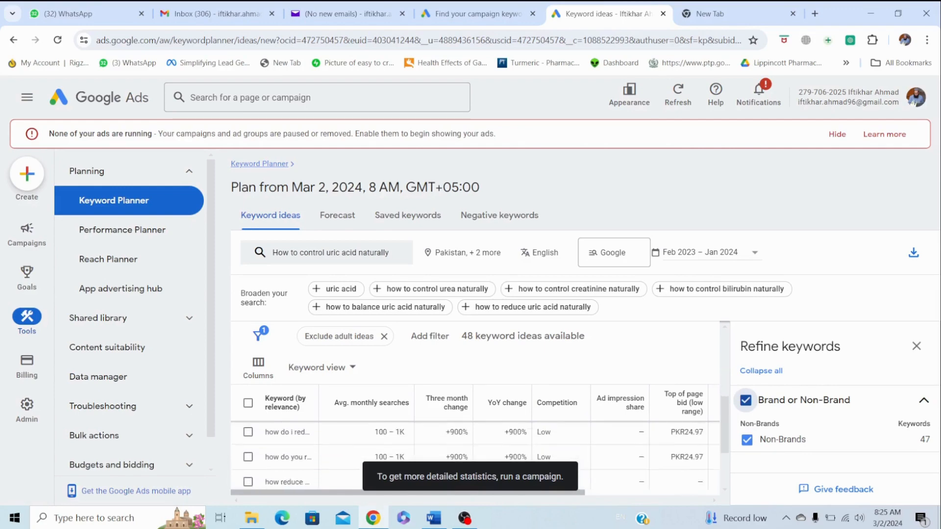
scroll(474, 451, up, 1)
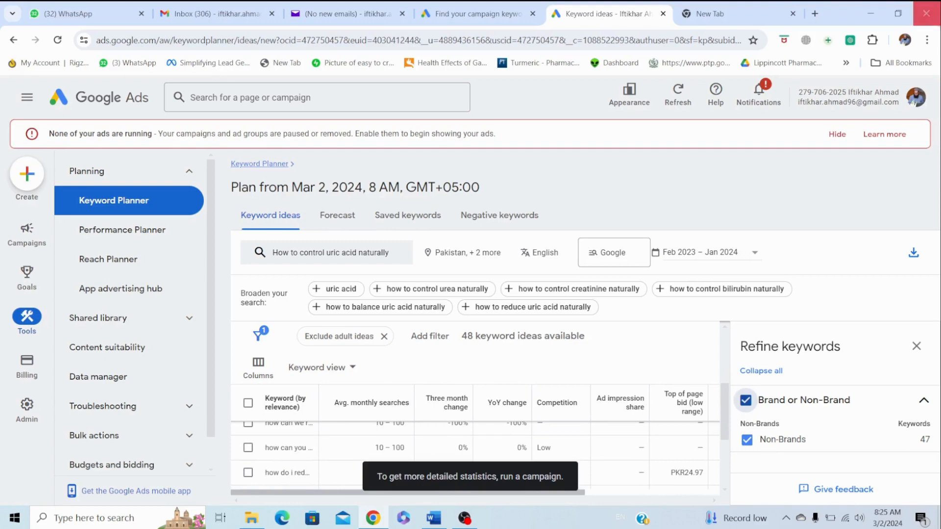
Enlarge the browser page, trying 150% zoom and settling on 110%.
click(927, 40)
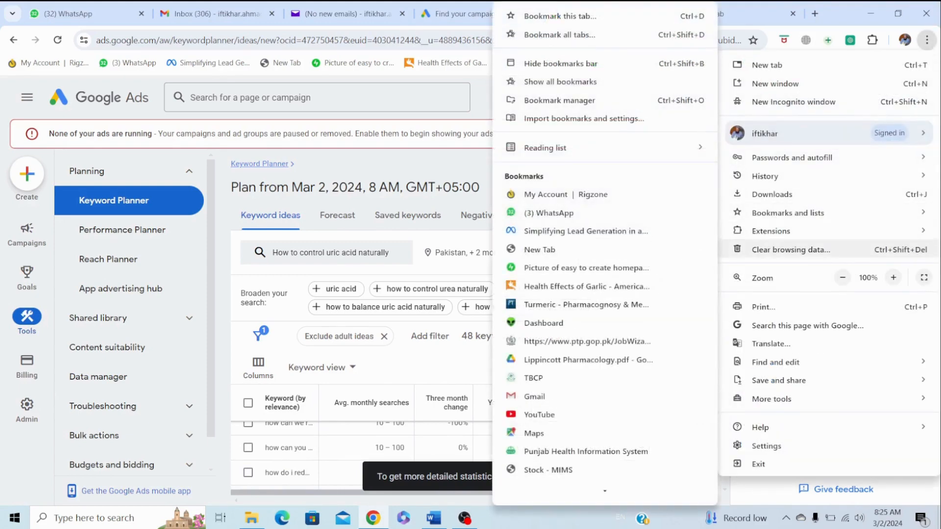
click(894, 277)
click(893, 277)
click(894, 277)
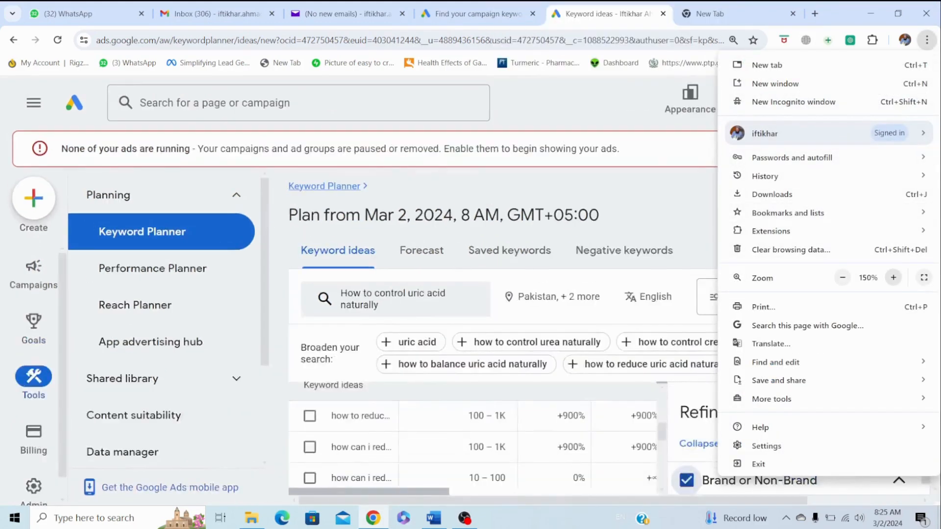
key(Escape)
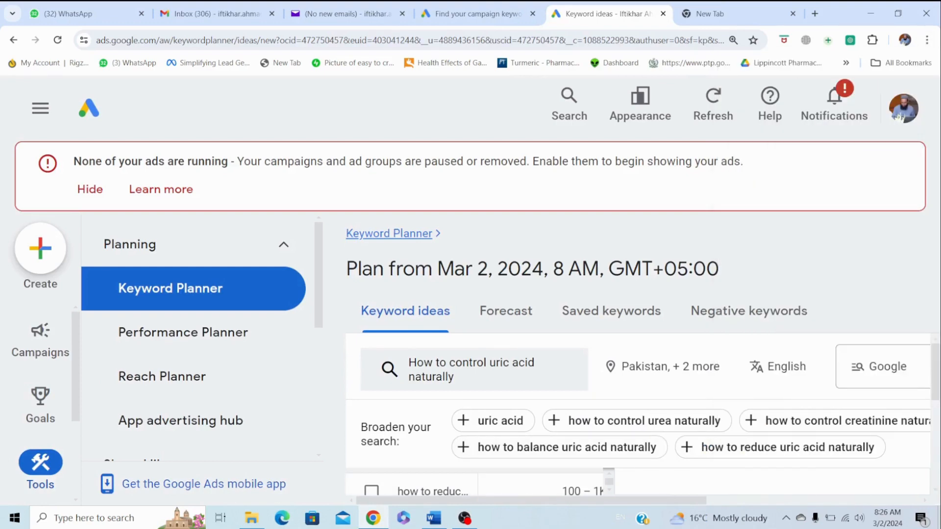
click(927, 40)
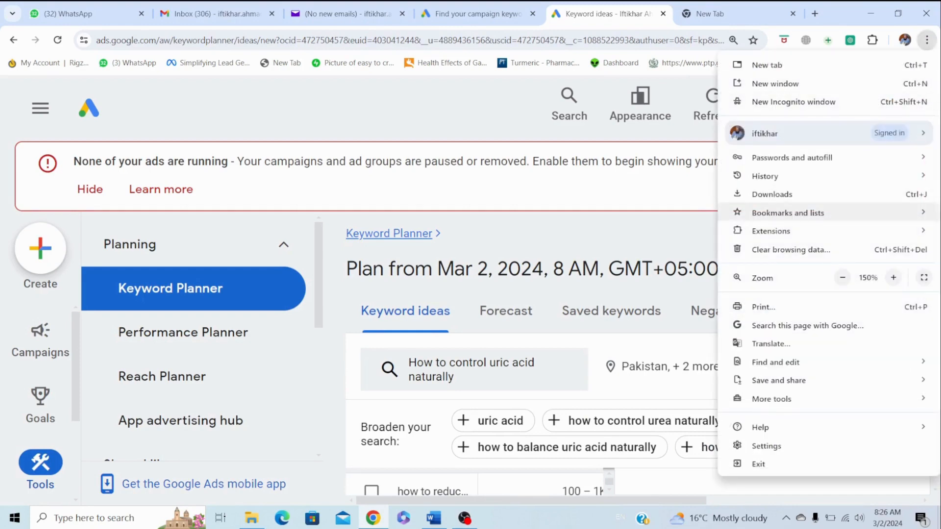
click(843, 278)
click(843, 277)
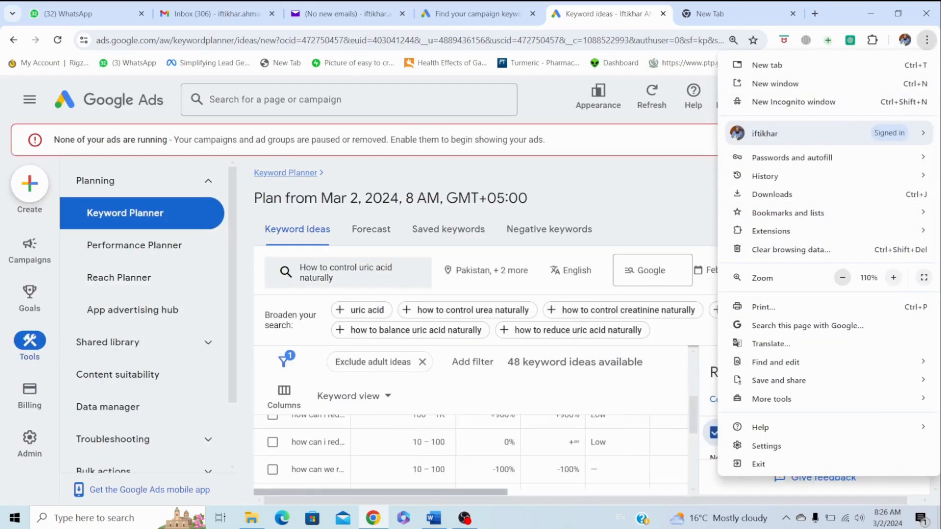
key(Escape)
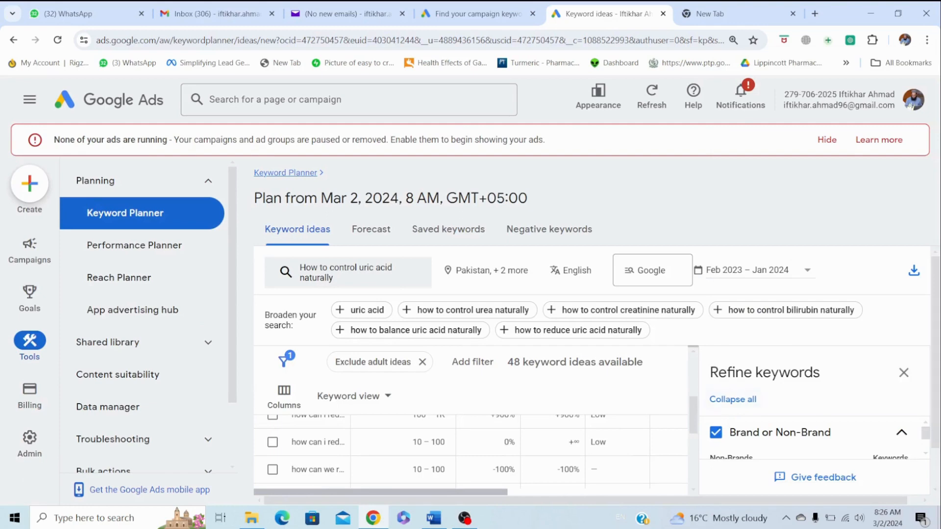
Look through the keyword ideas with their monthly searches and competition, and download them as a .csv file.
scroll(470, 452, down, 1)
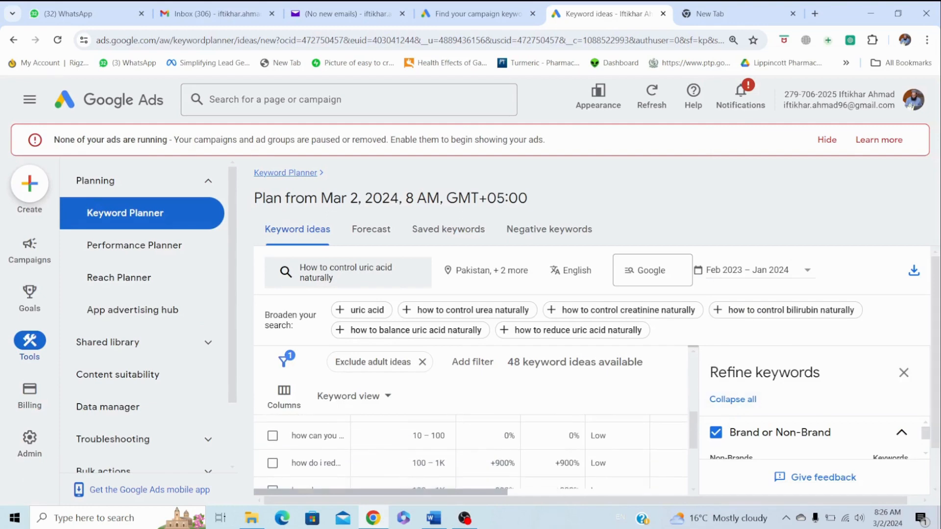
scroll(471, 452, up, 2)
scroll(471, 452, up, 1)
scroll(470, 452, down, 2)
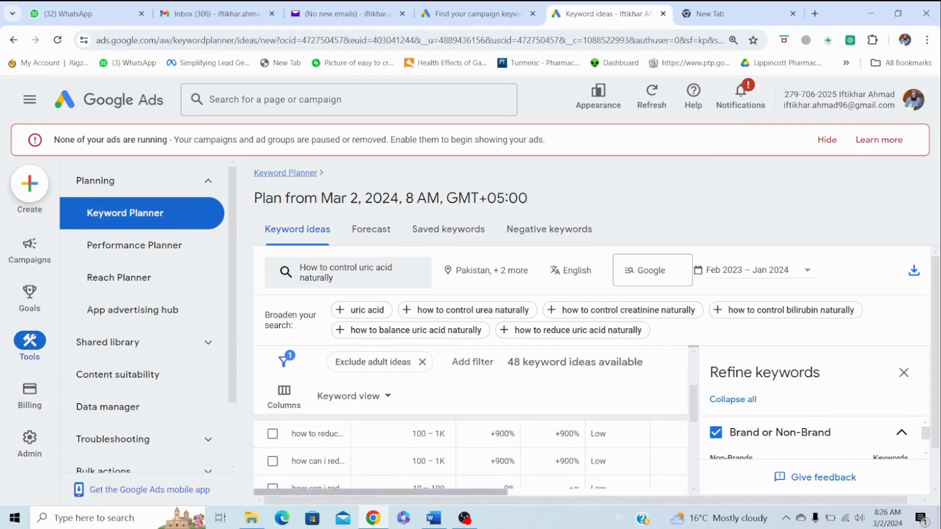
scroll(471, 452, down, 2)
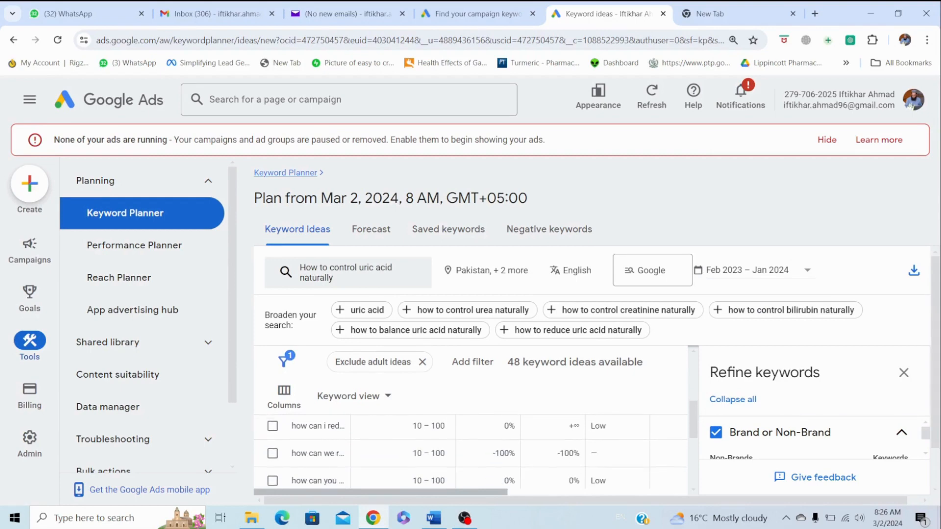
scroll(471, 452, up, 3)
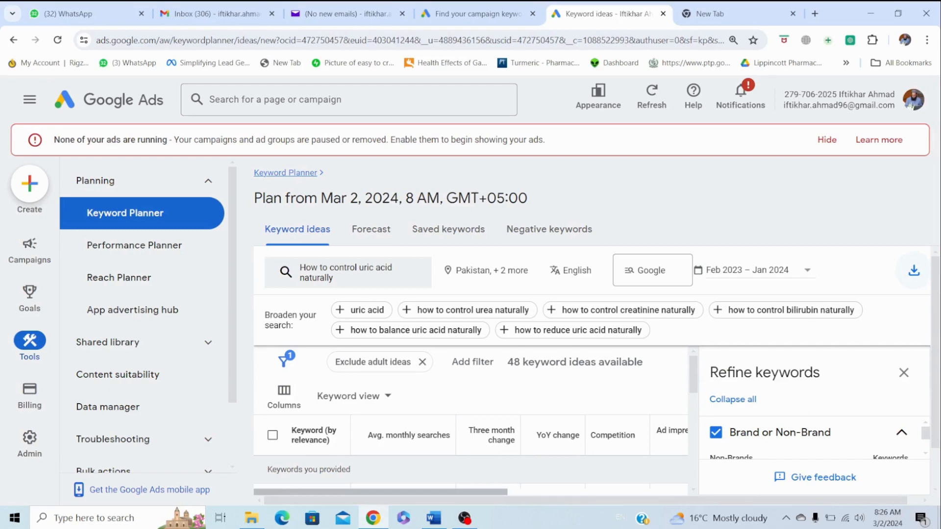
click(914, 270)
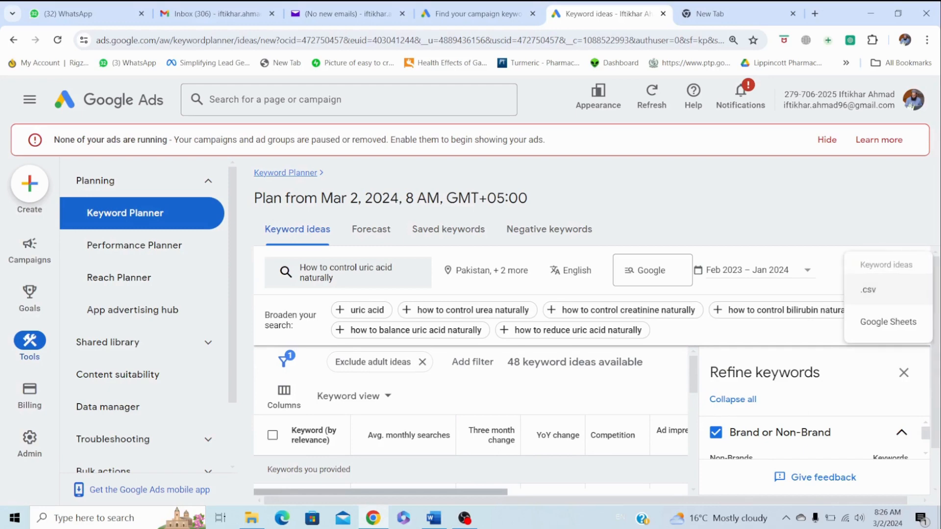
click(868, 290)
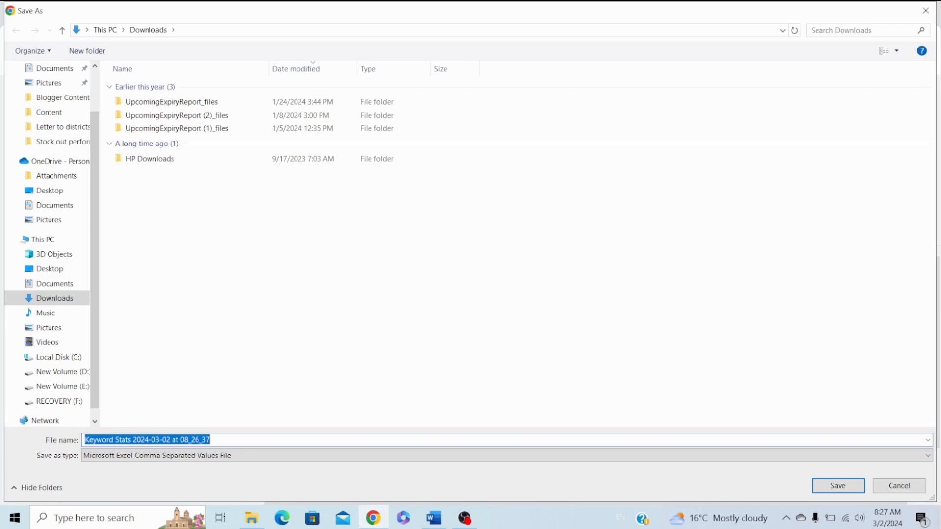
Name the keyword export file KW-HOW TO CONTROL URIC ACID.
text(KW)
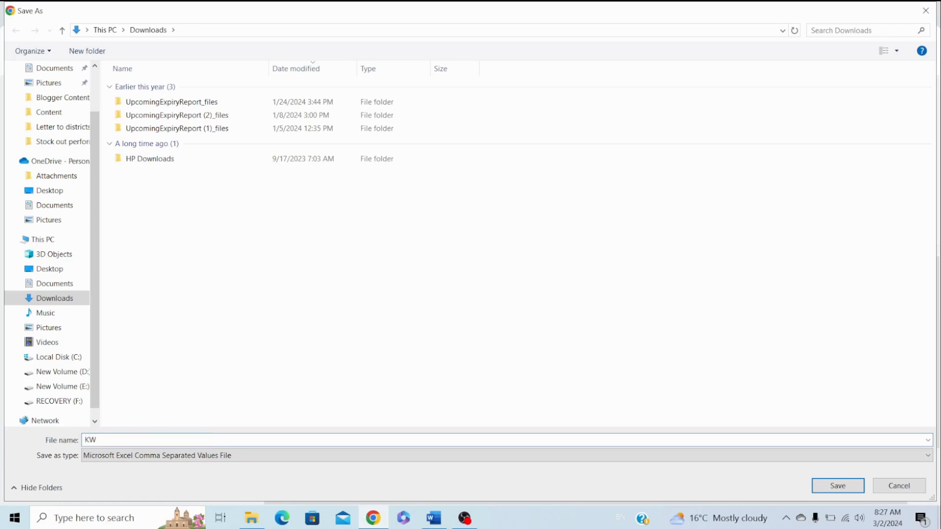
text(-)
text(UR)
key(BackSpace)
key(BackSpace)
text(HOW TO CONTROL URINC A)
key(BackSpace)
key(BackSpace)
key(BackSpace)
key(BackSpace)
text(C ACID)
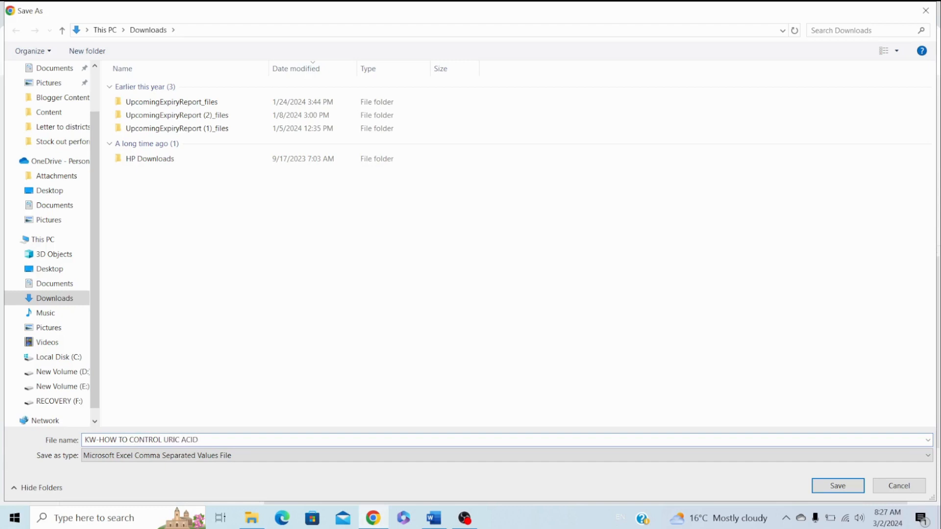
Save the export in the Key word research folder inside Blogger Content, and open the downloaded file in Excel.
scroll(49, 246, up, 2)
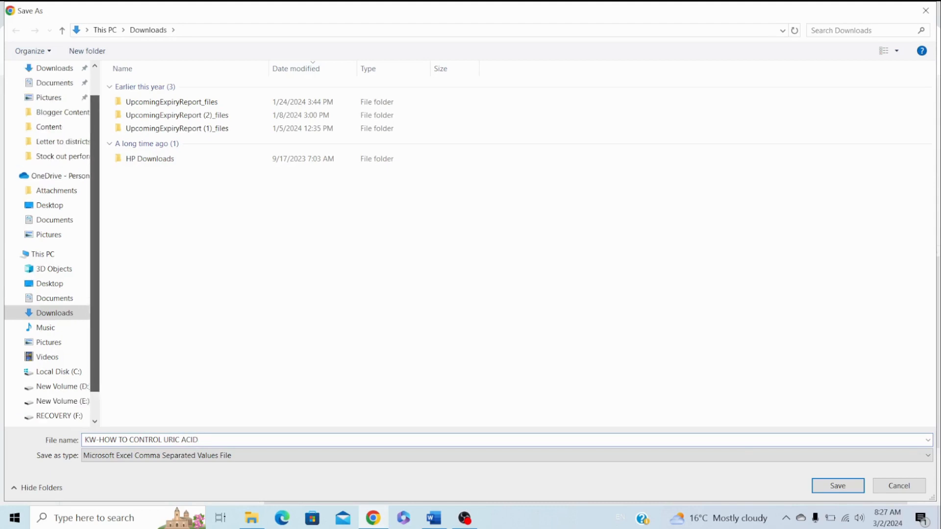
click(62, 151)
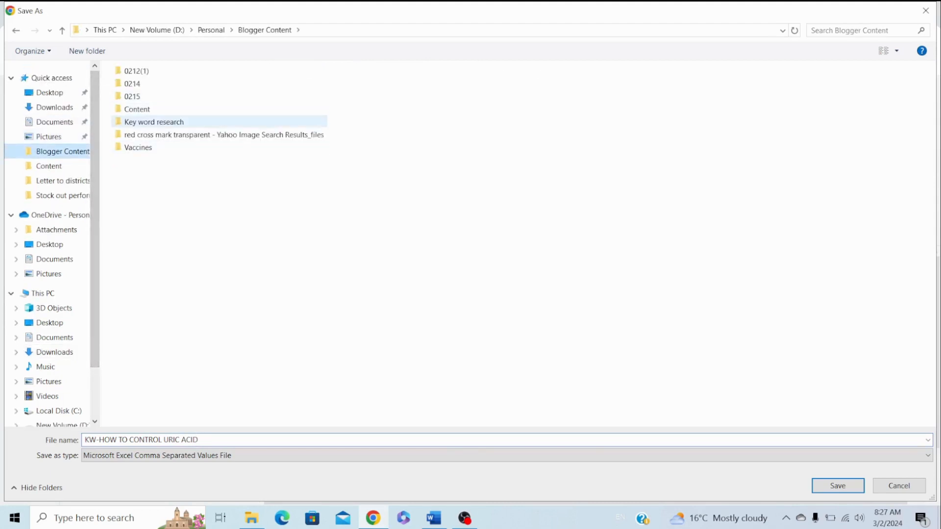
double_click(154, 121)
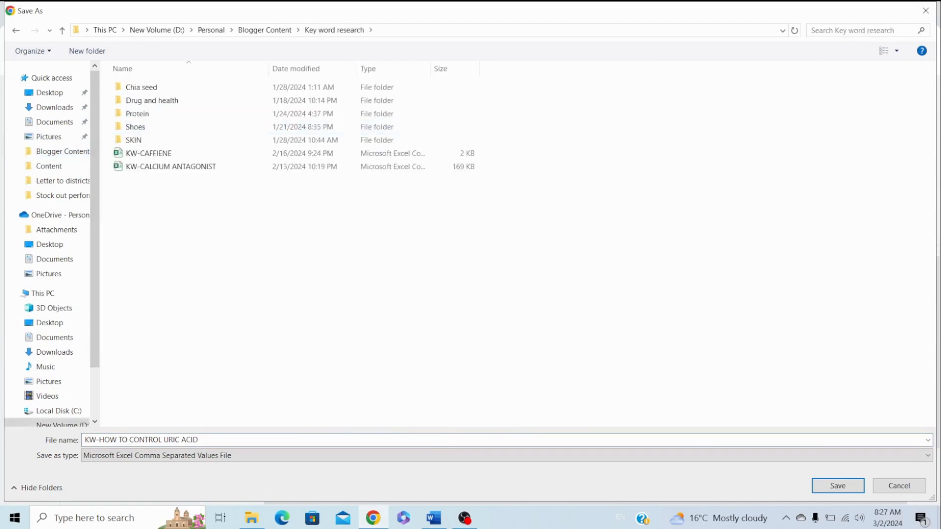
click(838, 486)
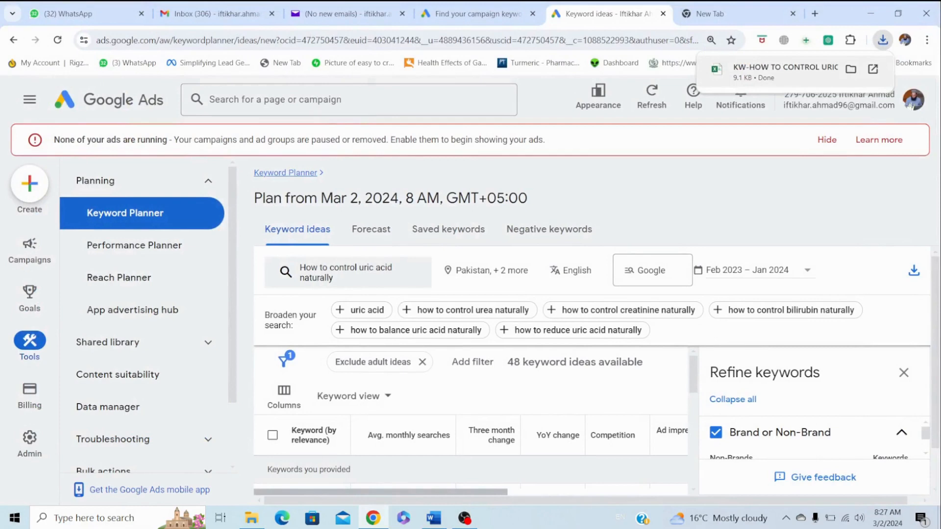
click(765, 71)
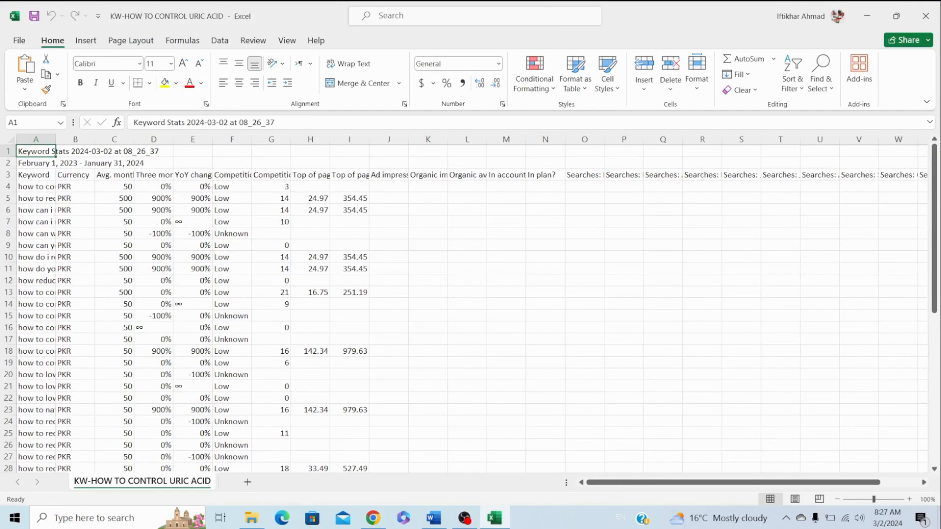
Look through the exported keyword rows down to the end of the list and return to the top of the sheet.
click(36, 281)
key(Down)
key(Down)
key(Down)
key(Down)
key(Down)
key(Down)
key(Down)
key(Down)
key(Down)
key(Down)
key(Down)
key(Down)
key(Down)
key(Down)
key(Down)
key(Down)
key(Down)
key(Down)
key(Down)
key(Down)
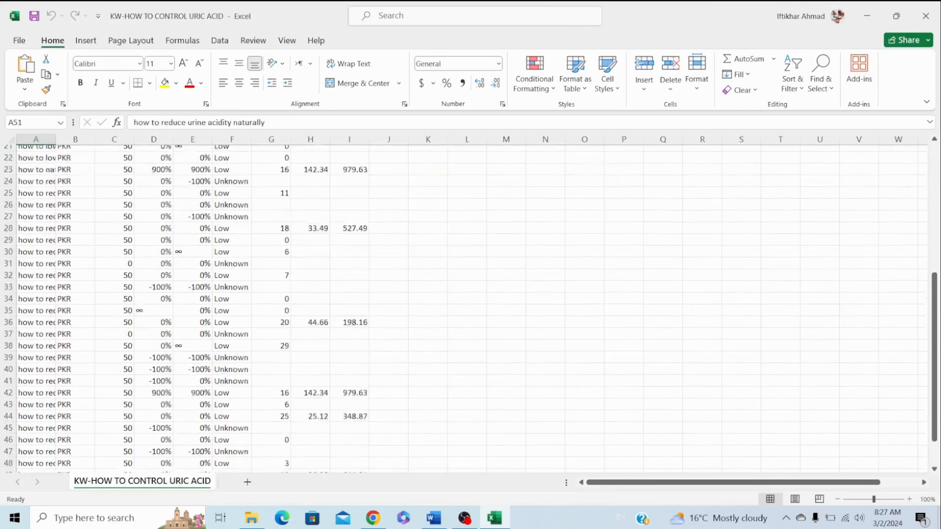
key(Down)
key(Down)
key(Down)
key(Down)
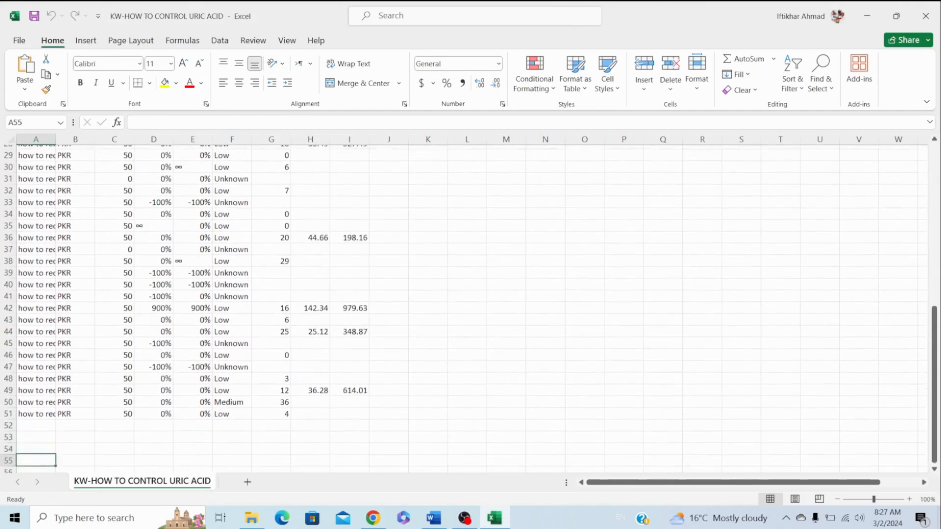
key(Up)
key(Up)
key(Up)
key(Up)
key(Up)
key(ctrl+Home)
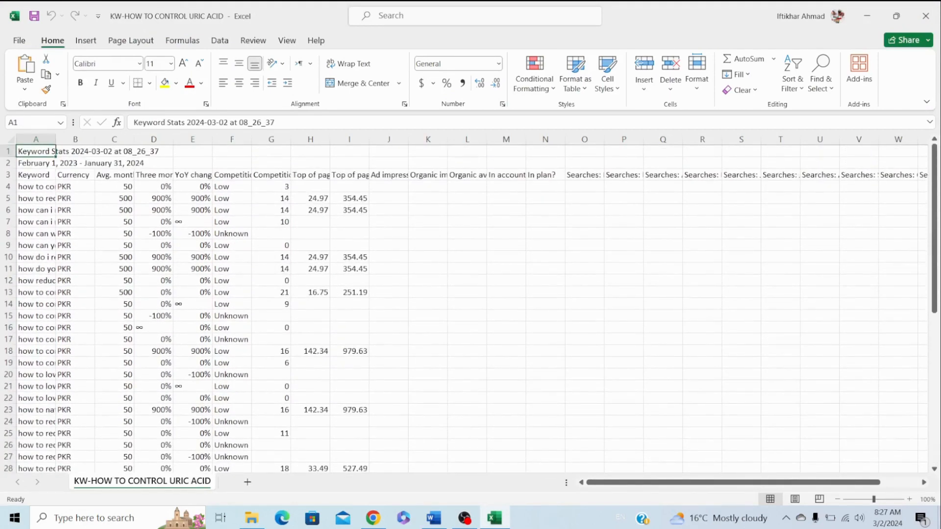
Fit the Keyword column to its contents and delete the Currency column.
double_click(56, 139)
click(111, 339)
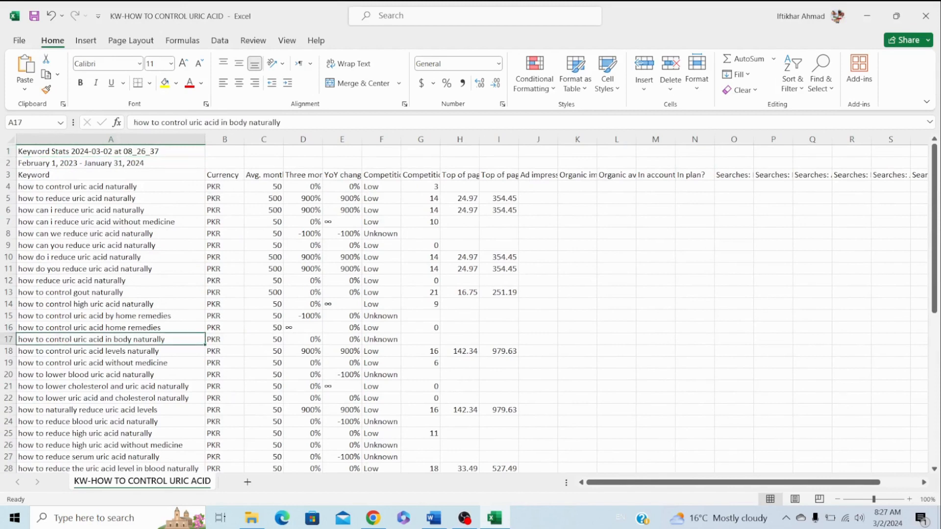
click(111, 210)
click(224, 222)
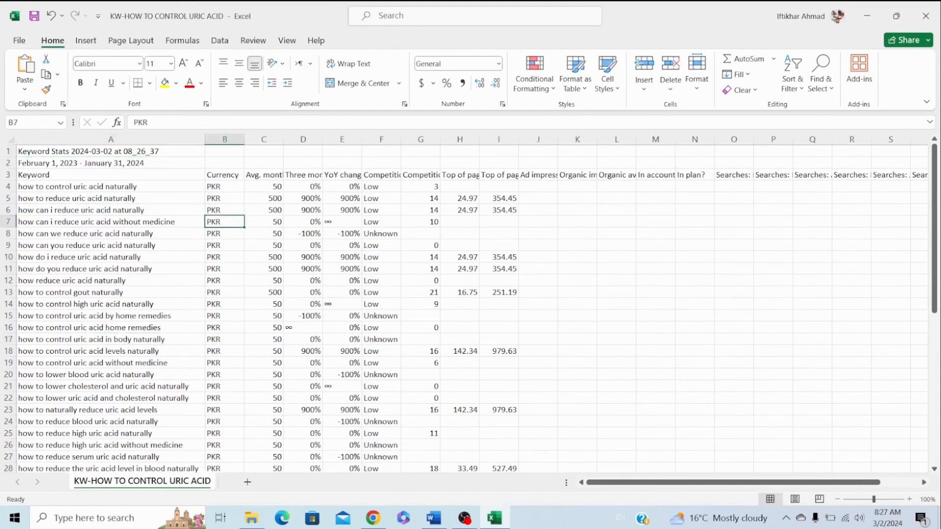
click(224, 139)
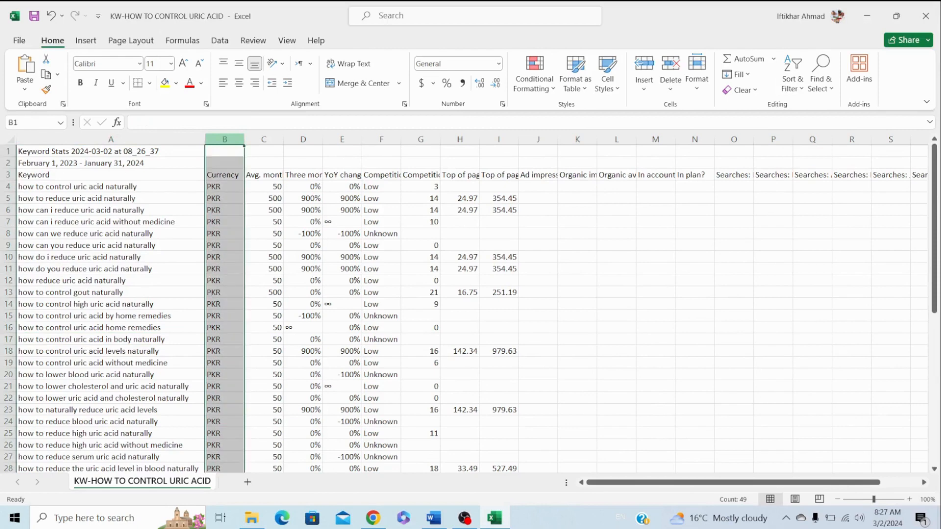
key(ctrl+minus)
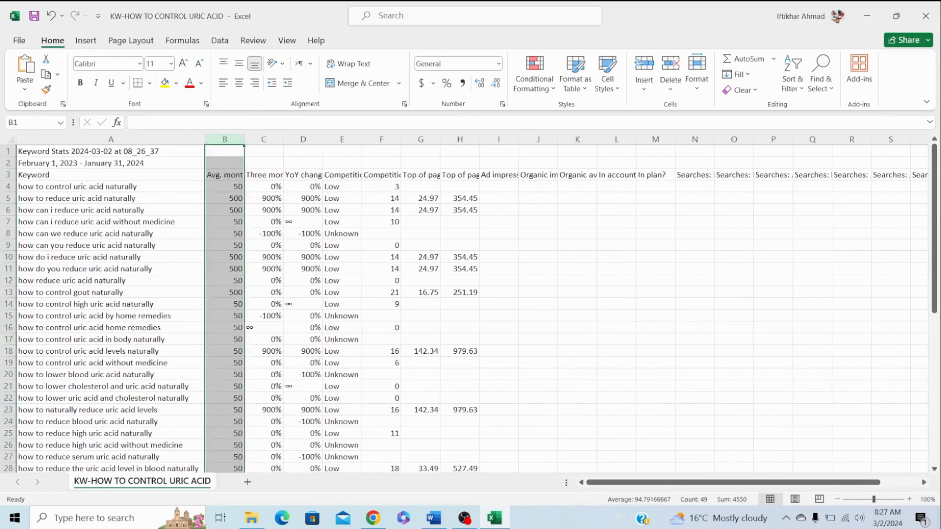
Fit the Avg. monthly searches column to its contents, and delete the Three month change and YoY change columns.
double_click(244, 139)
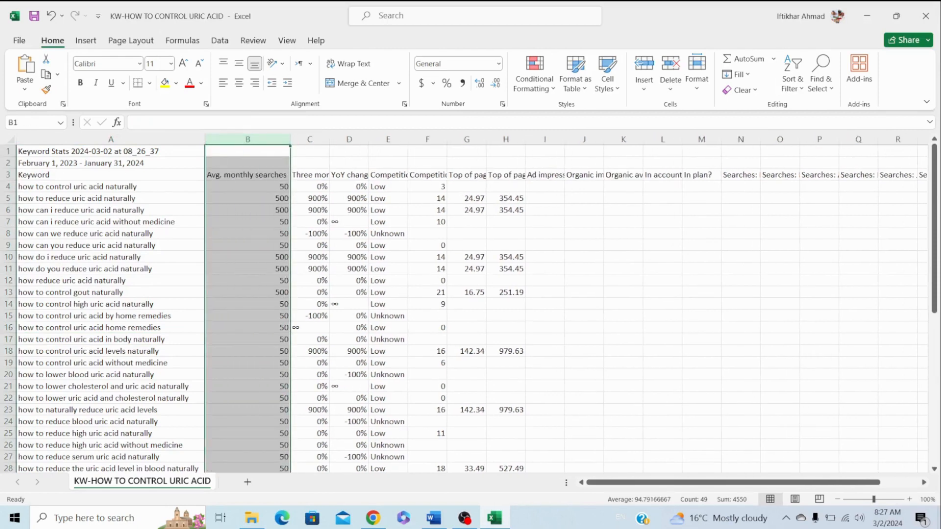
click(248, 269)
double_click(330, 140)
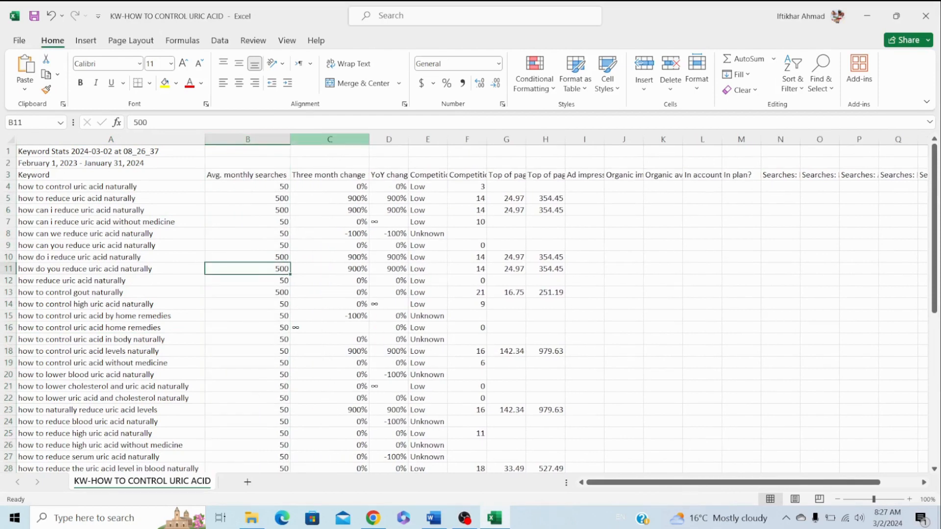
click(329, 139)
key(ctrl+minus)
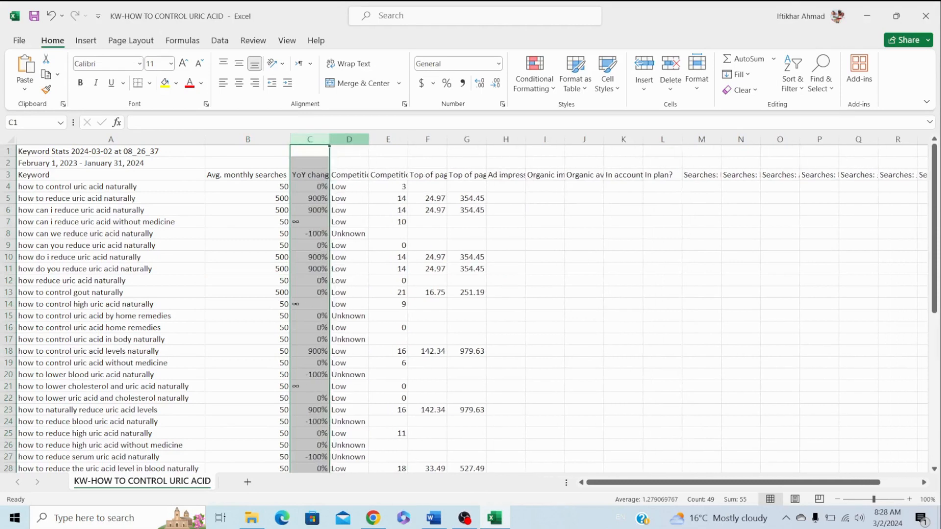
double_click(330, 139)
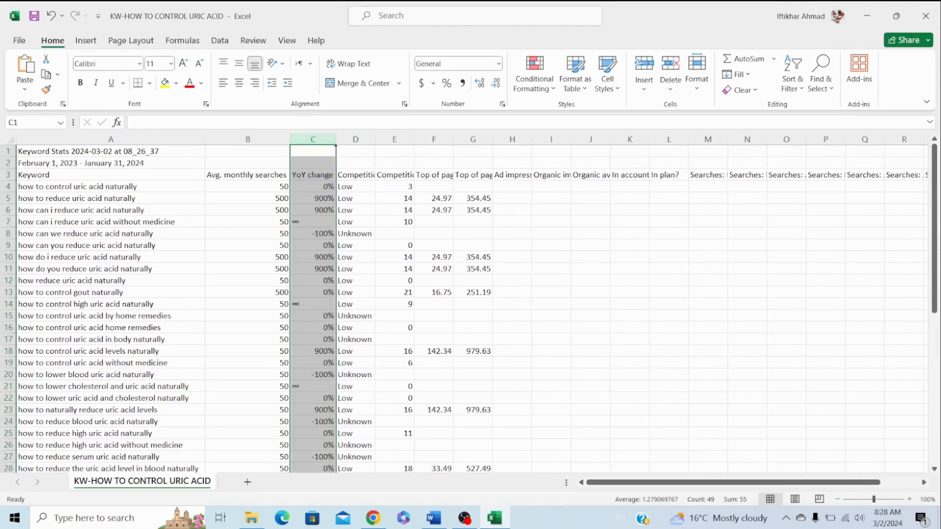
drag(336, 140, 314, 139)
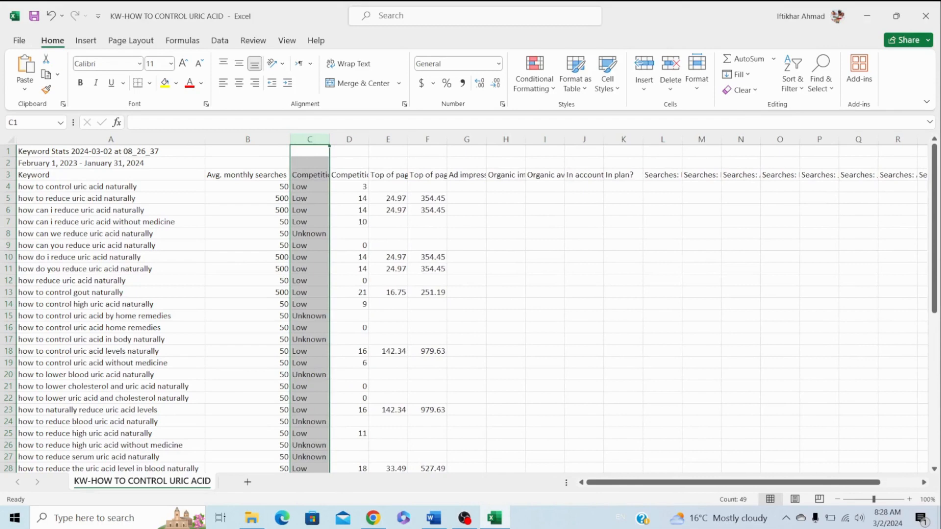
Fit the Competition column to its contents and delete the Competition (indexed value) column.
double_click(330, 139)
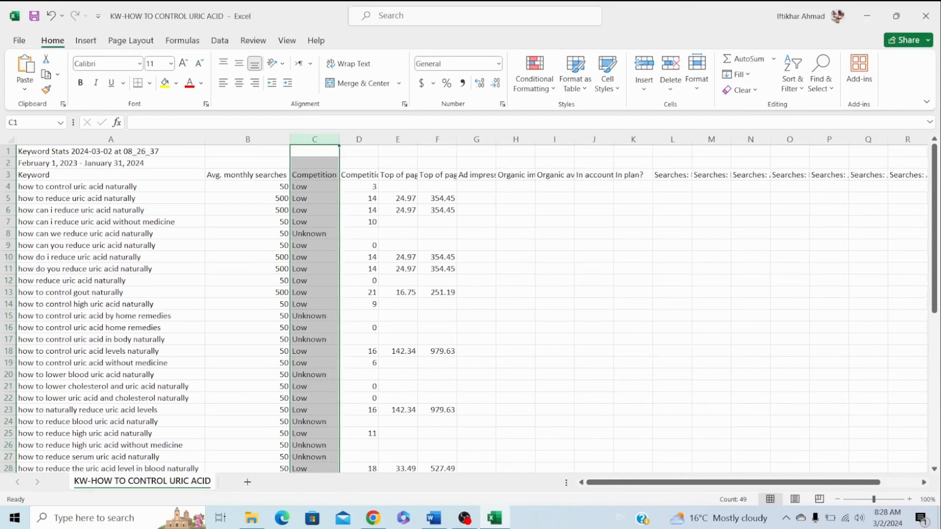
double_click(378, 139)
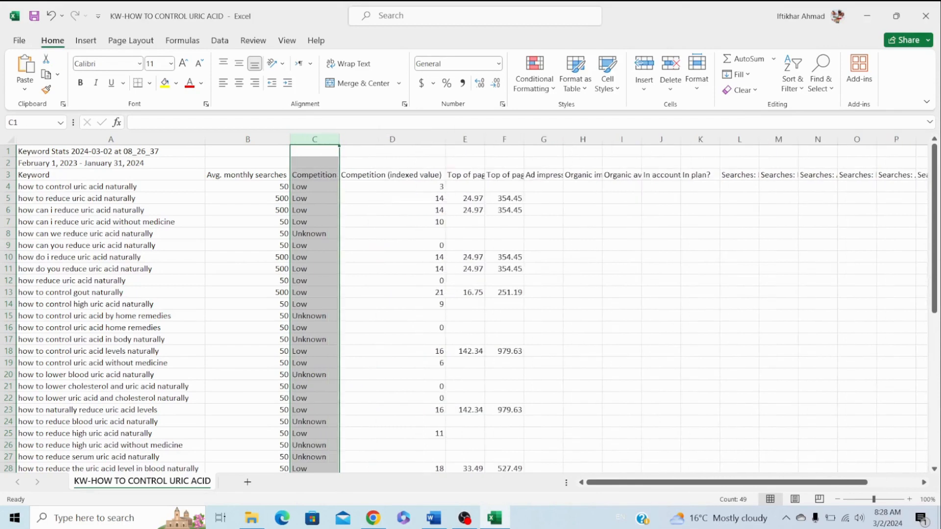
click(392, 139)
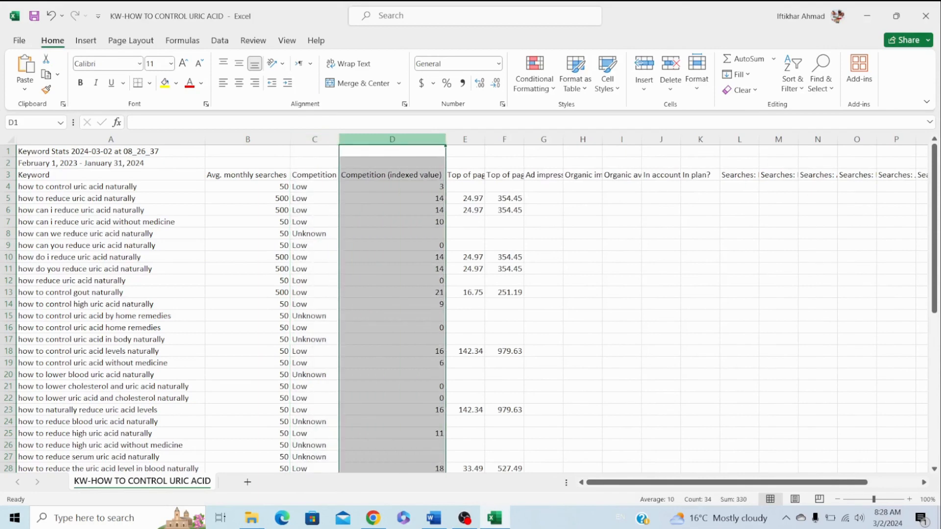
key(ctrl+minus)
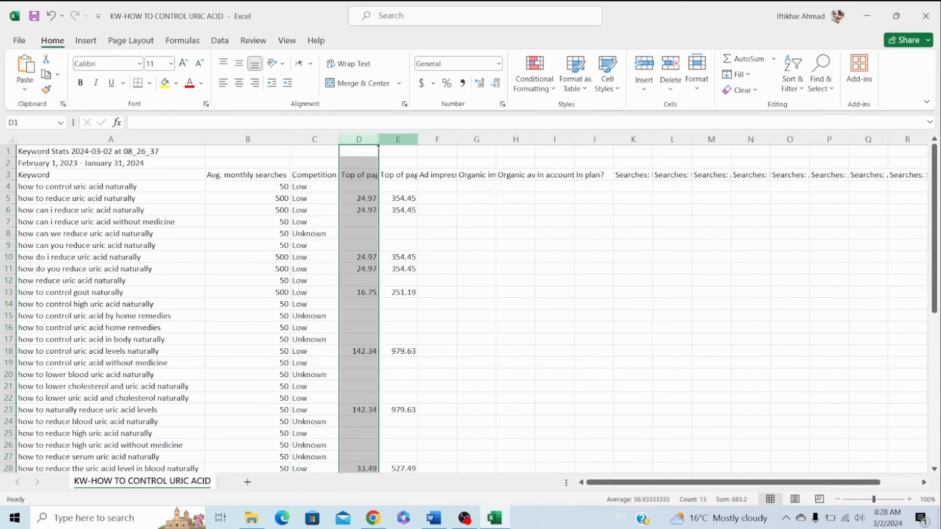
Delete all columns from Top of page bid (low range) through Searches: Jan 2024, checking the two bid headings first.
double_click(378, 139)
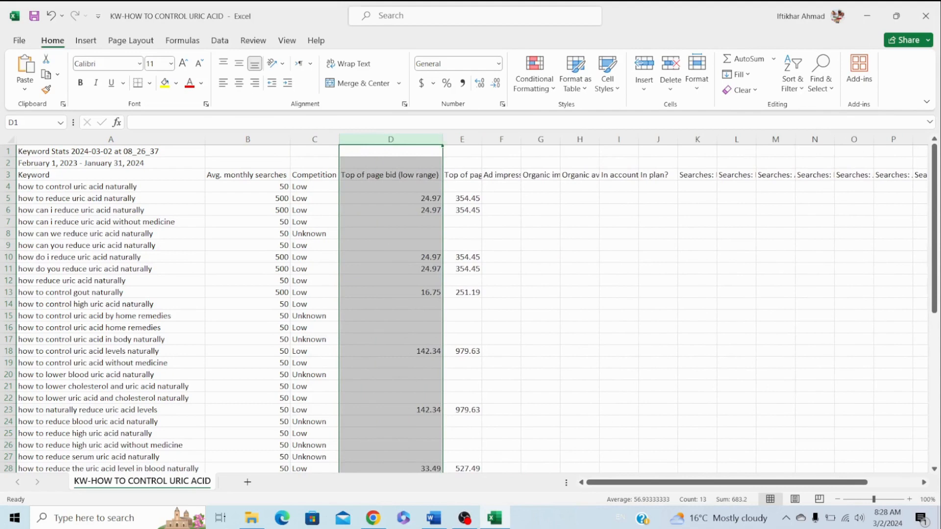
double_click(482, 140)
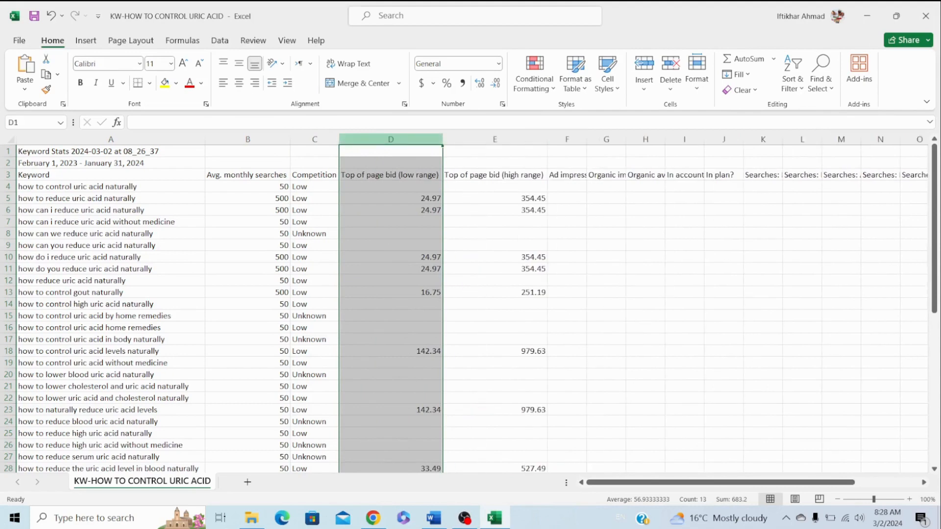
drag(432, 139, 824, 139)
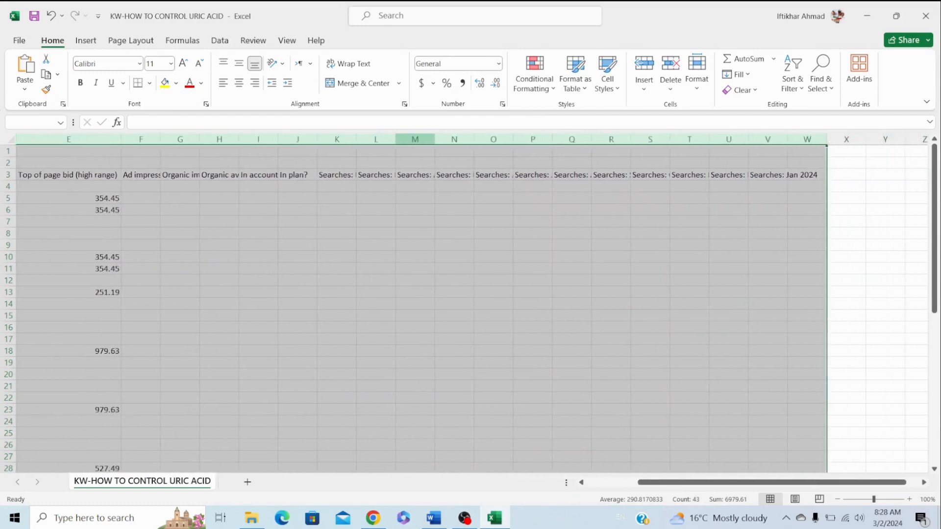
Make the title in A1, the date range in A2 and the header row A3:C3 bold.
key(ctrl+Home)
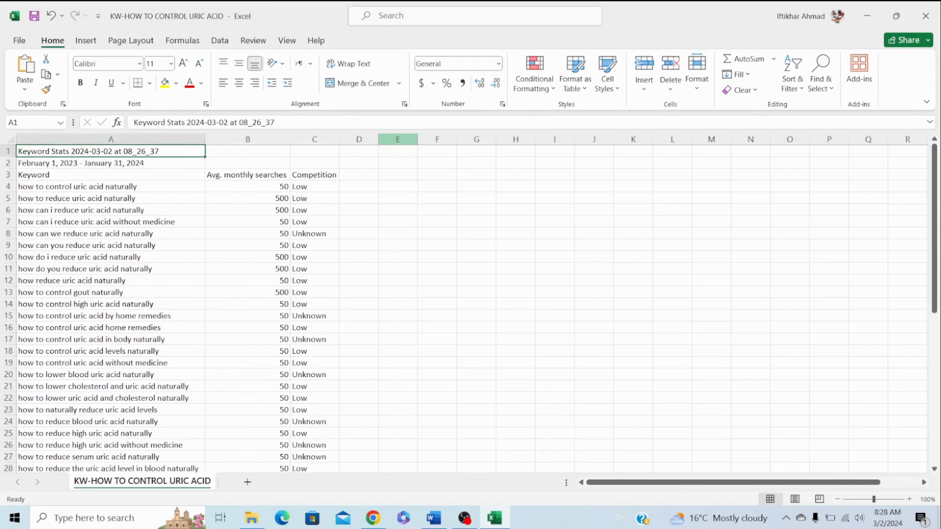
key(ctrl+b)
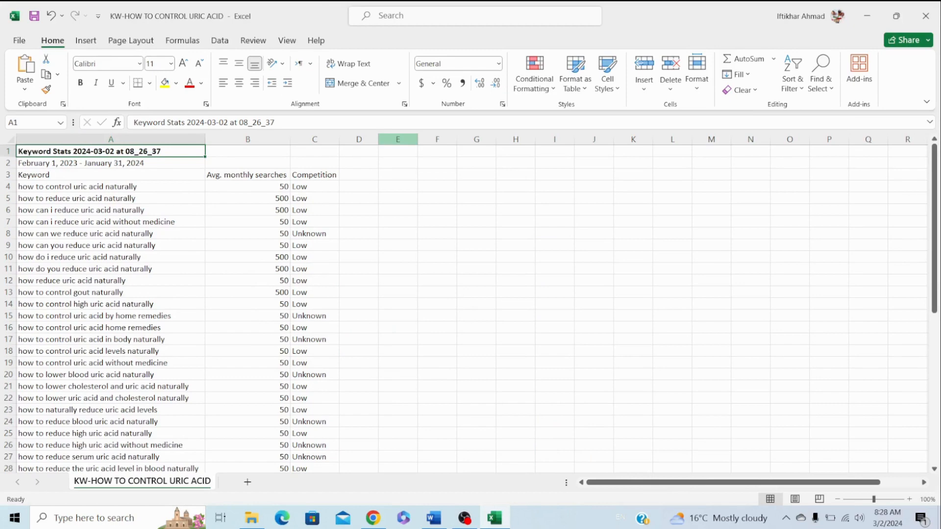
key(Down)
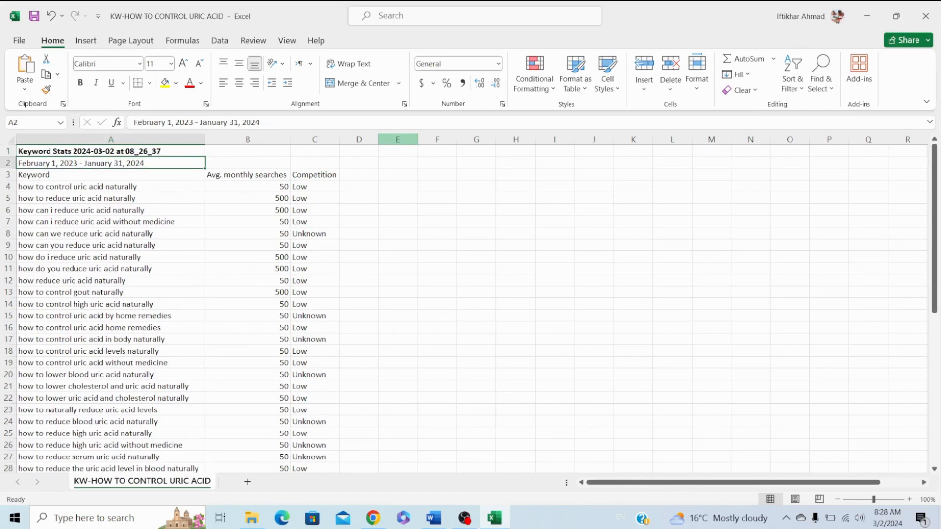
key(ctrl+b)
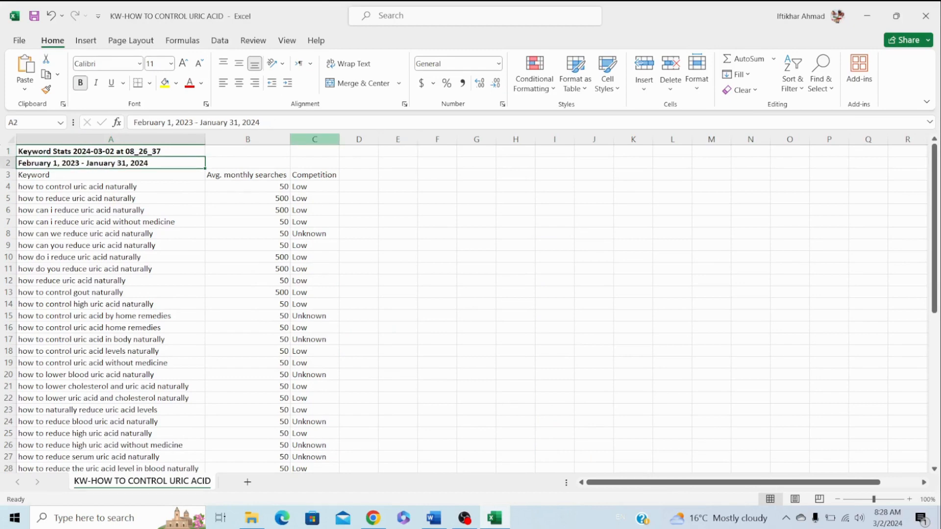
key(Down)
key(shift+Right)
key(shift+Right)
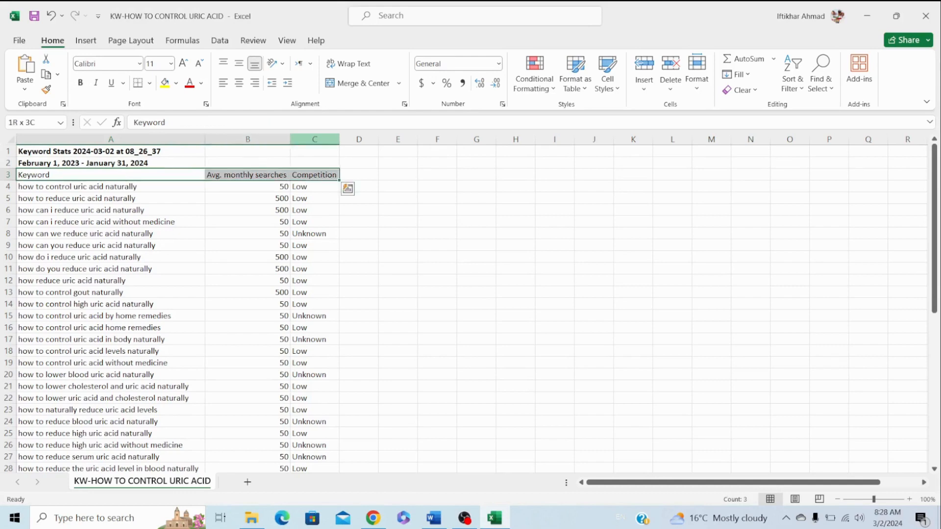
key(ctrl+b)
Apply All Borders to the keyword table from the header row down to row 51 (A3:C51).
key(shift+Down)
key(shift+Down)
key(shift+Down)
key(shift+Down)
key(shift+Down)
key(shift+Down)
key(shift+Down)
key(shift+Down)
key(shift+Down)
key(shift+Down)
key(shift+Down)
key(shift+Down)
key(shift+Down)
key(shift+Down)
key(shift+Down)
key(shift+Down)
key(shift+Down)
key(shift+Down)
key(shift+Down)
key(shift+Down)
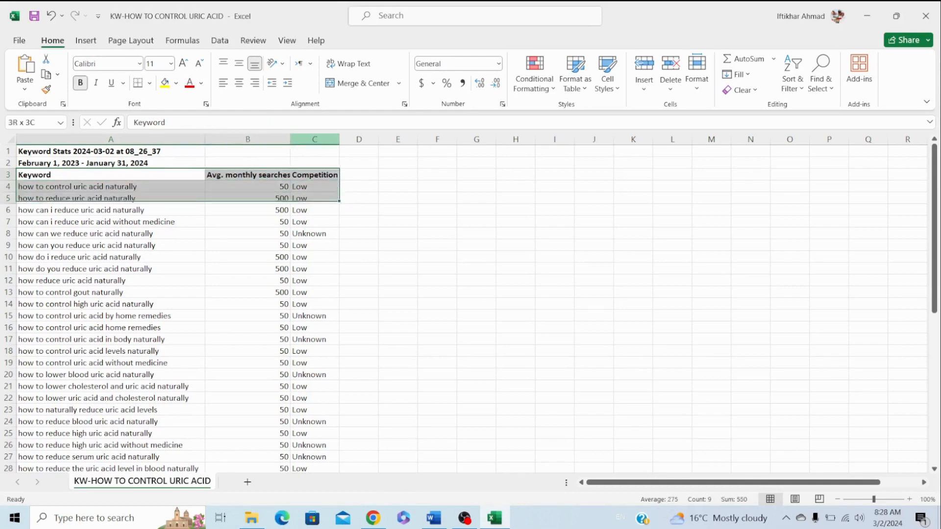
key(shift+Down)
key(shift+Down)
key(shift+Down)
key(shift+Down)
key(shift+Down)
key(shift+Down)
key(shift+Down)
key(shift+Down)
key(shift+Down)
key(shift+Down)
key(shift+Down)
key(shift+Down)
key(shift+Down)
key(shift+Down)
key(shift+Down)
key(shift+Down)
key(shift+Down)
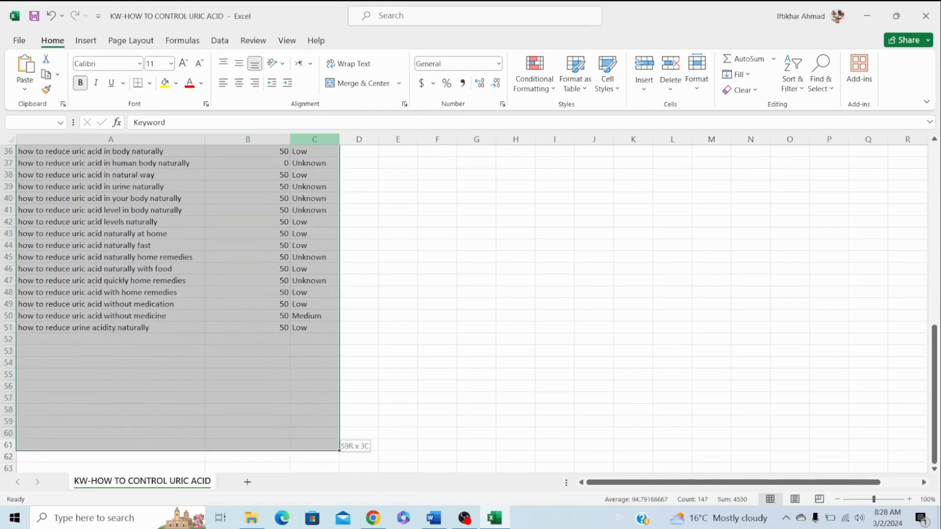
key(shift+Up)
key(shift+Up)
key(shift+Up)
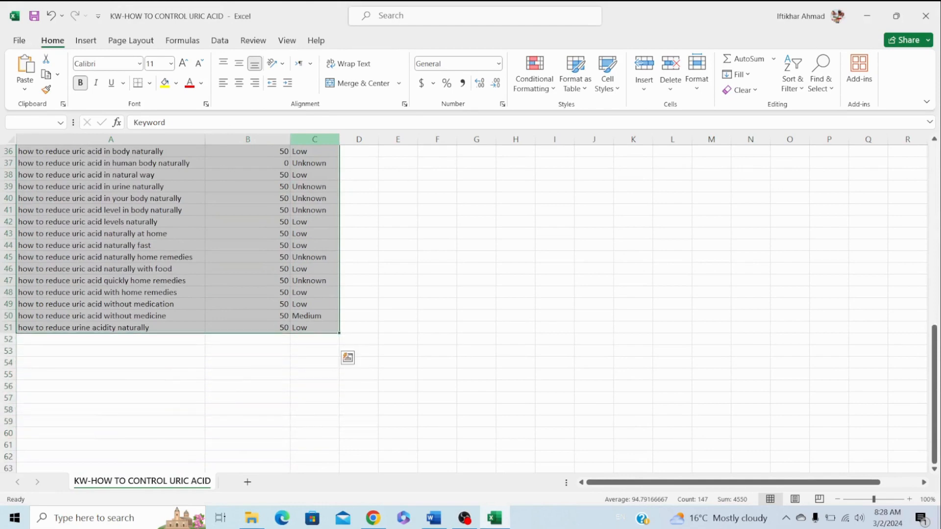
click(149, 83)
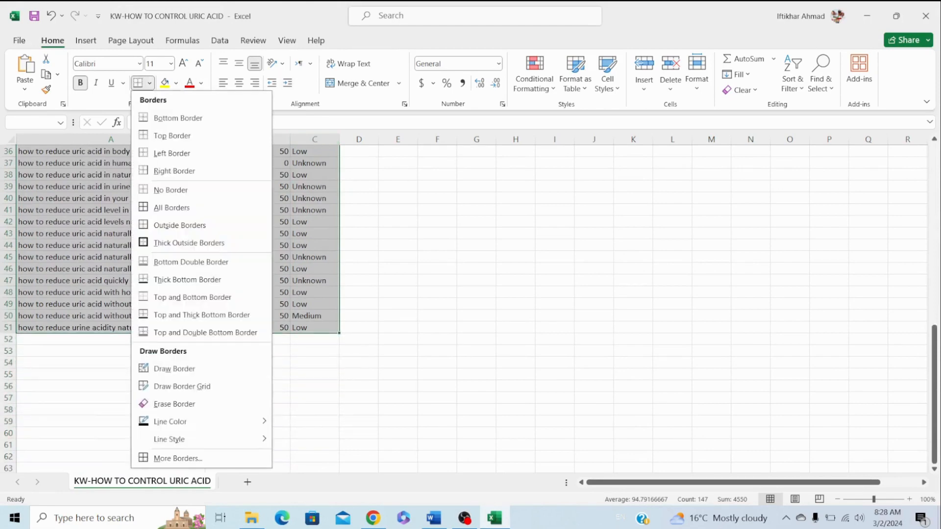
click(172, 208)
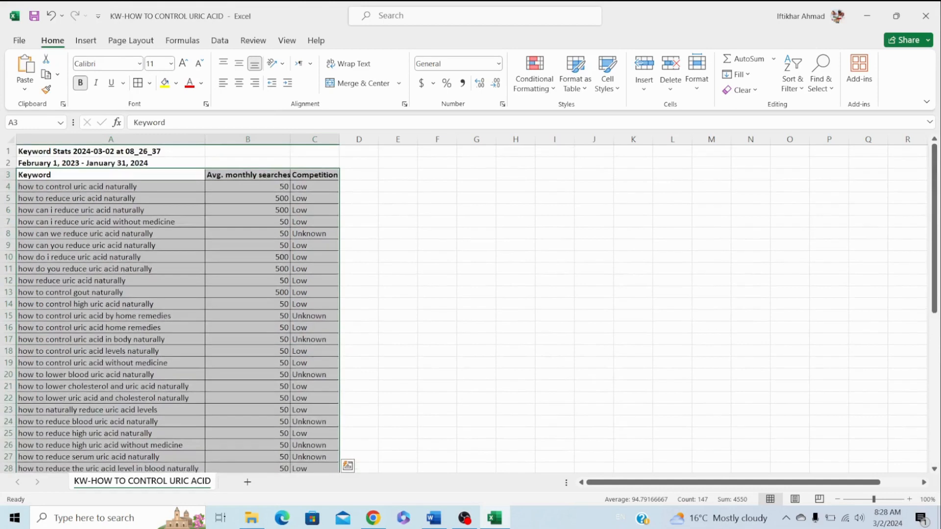
click(162, 258)
Insert a new column before the Keyword column and enter # as its header in A3.
click(111, 139)
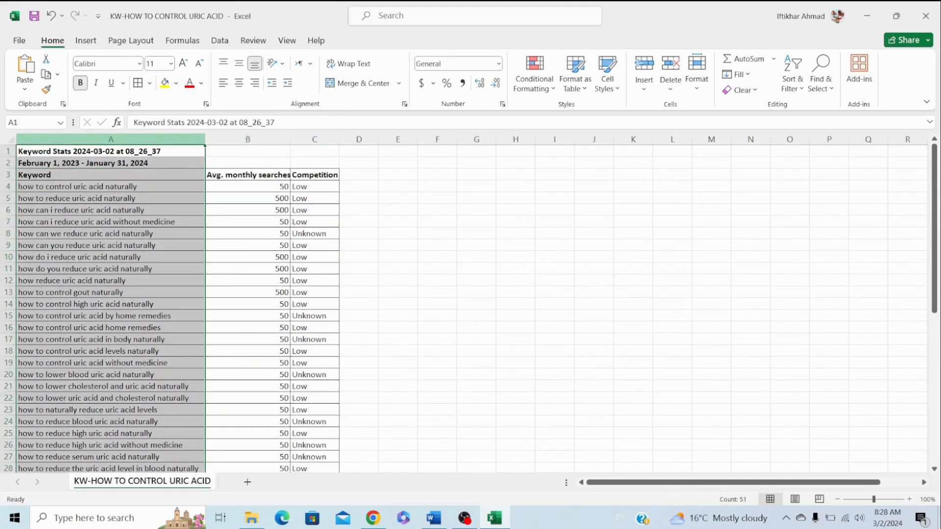
key(ctrl+shift+plus)
key(Down)
key(Down)
key(Down)
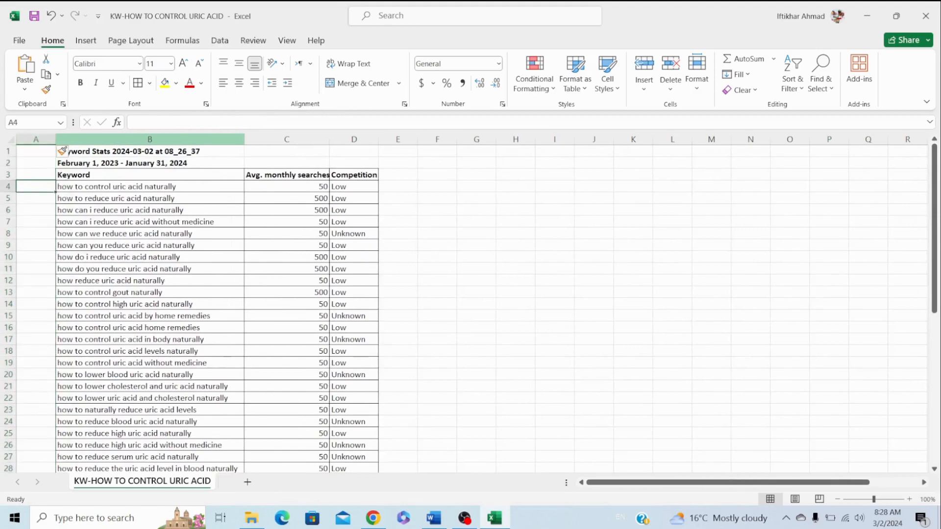
key(Up)
key(Up)
key(Down)
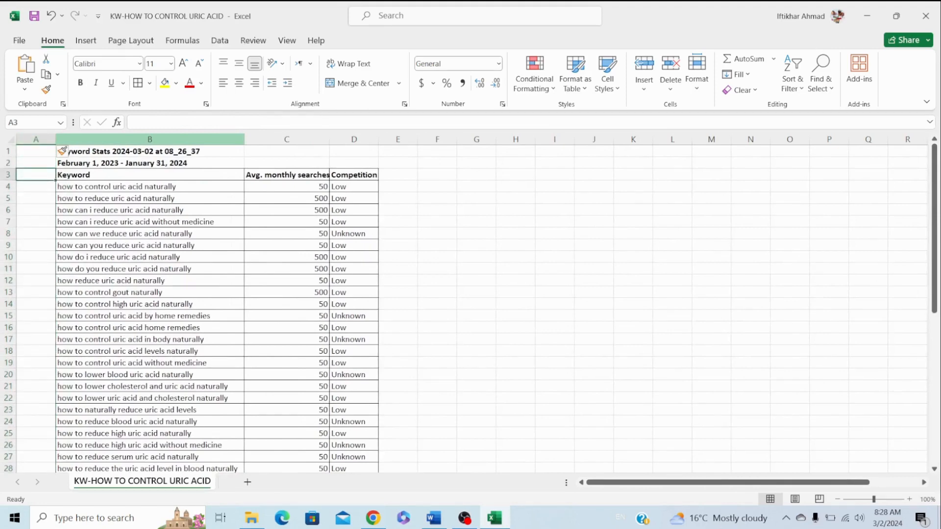
text(#)
key(Return)
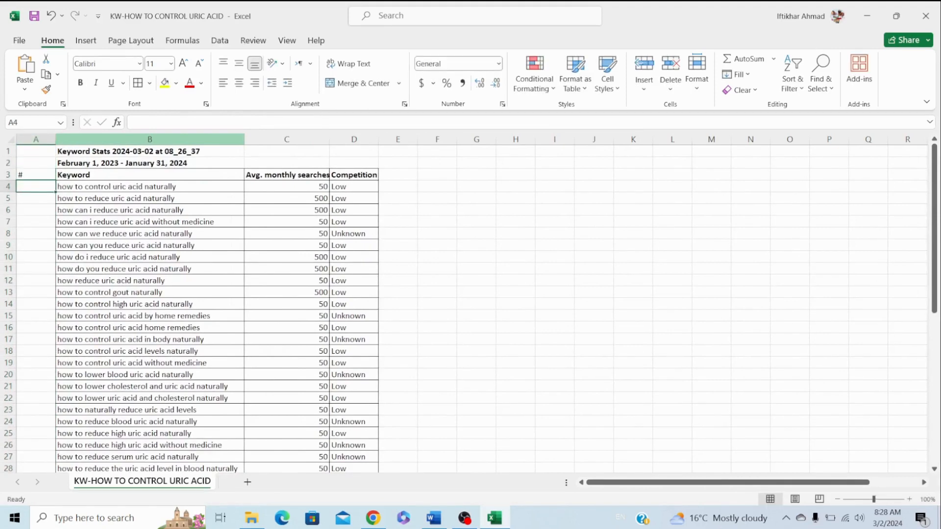
Start the row numbering with 1 in A4 and the formula =A4+1 in A5.
text(1)
key(Return)
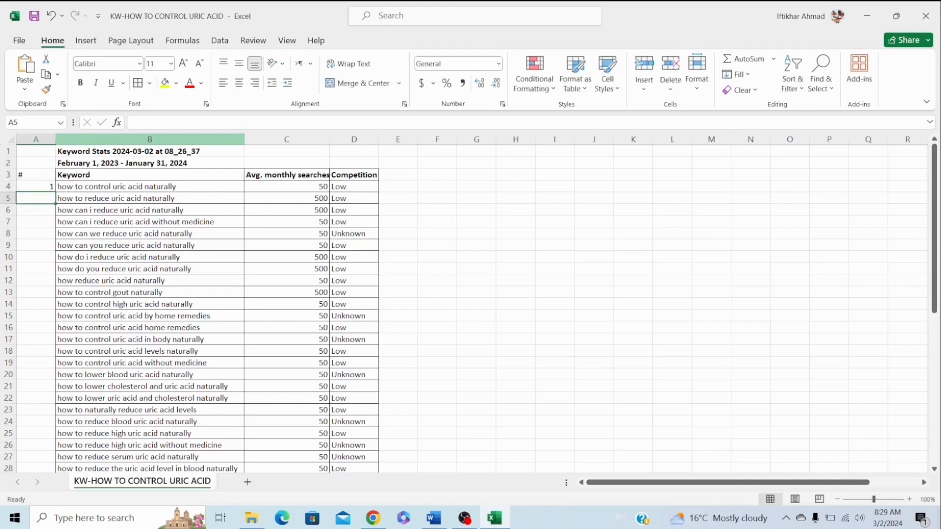
text(=+1)
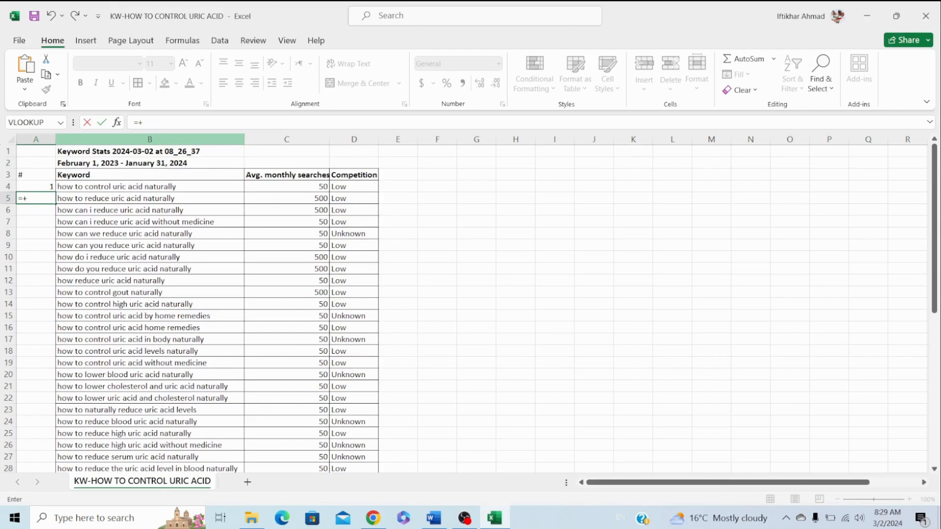
key(BackSpace)
key(Up)
text(+)
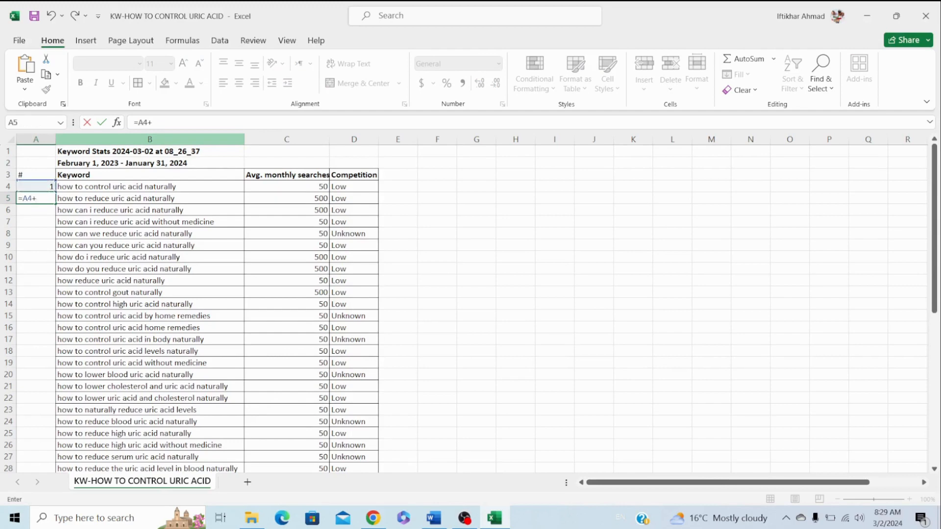
text(1)
key(Return)
key(Up)
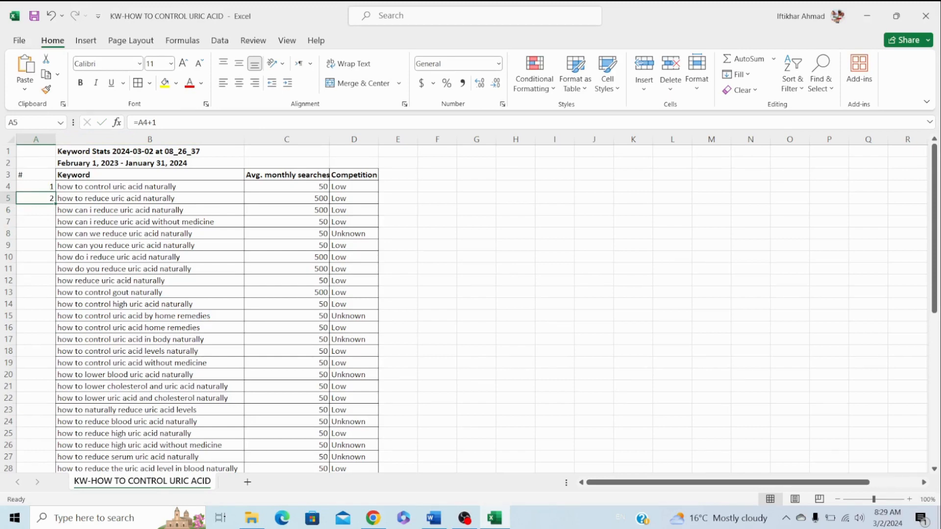
Fill the A5 numbering formula down to the last keyword in row 51 and check the end of the series.
double_click(55, 204)
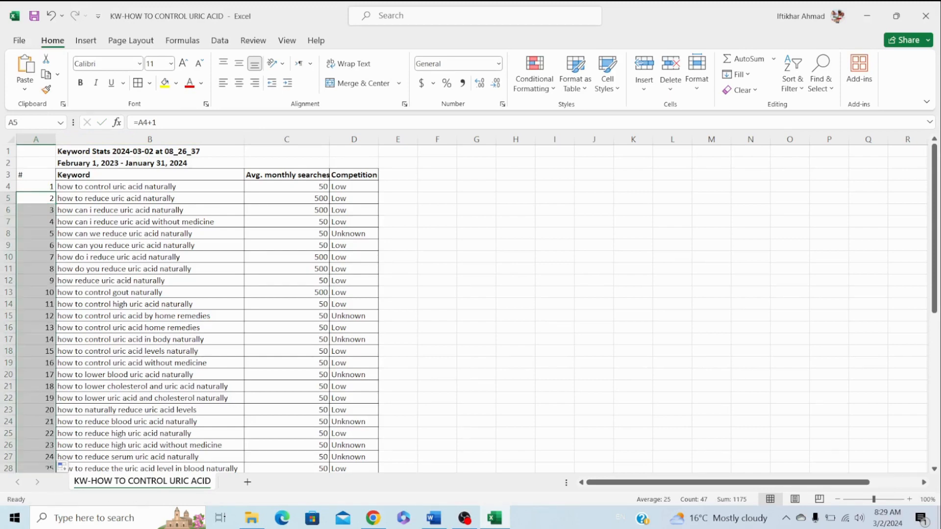
click(36, 292)
key(ctrl+Down)
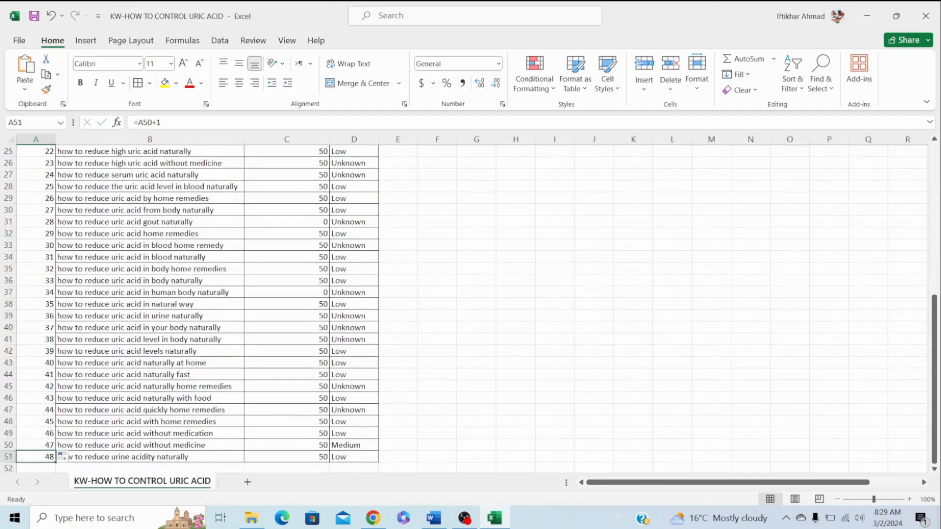
key(ctrl+Up)
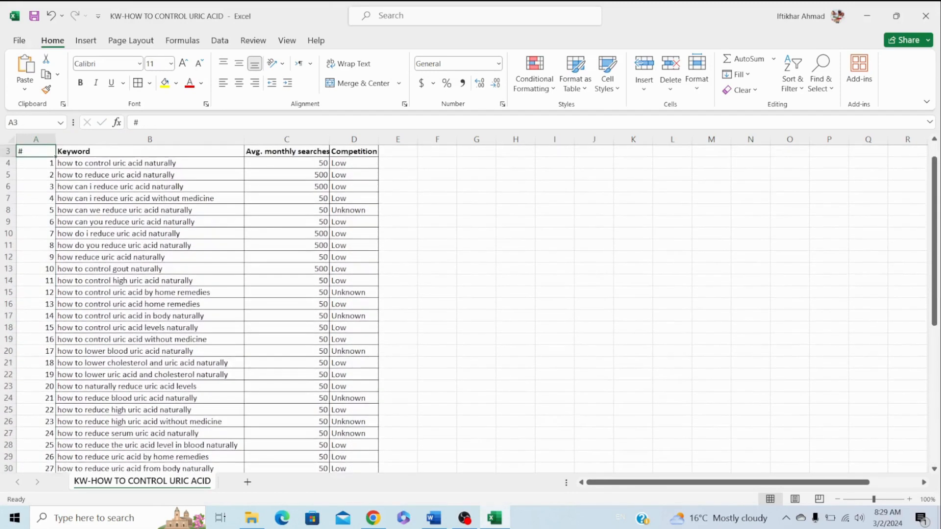
Make the # header in A3 bold and apply All Borders to A3:B51.
key(Down)
key(Up)
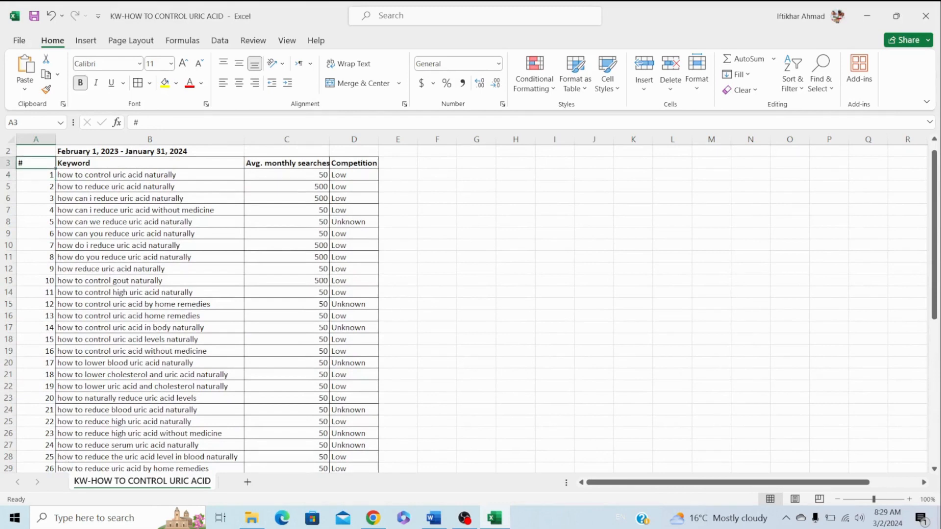
drag(36, 163, 244, 466)
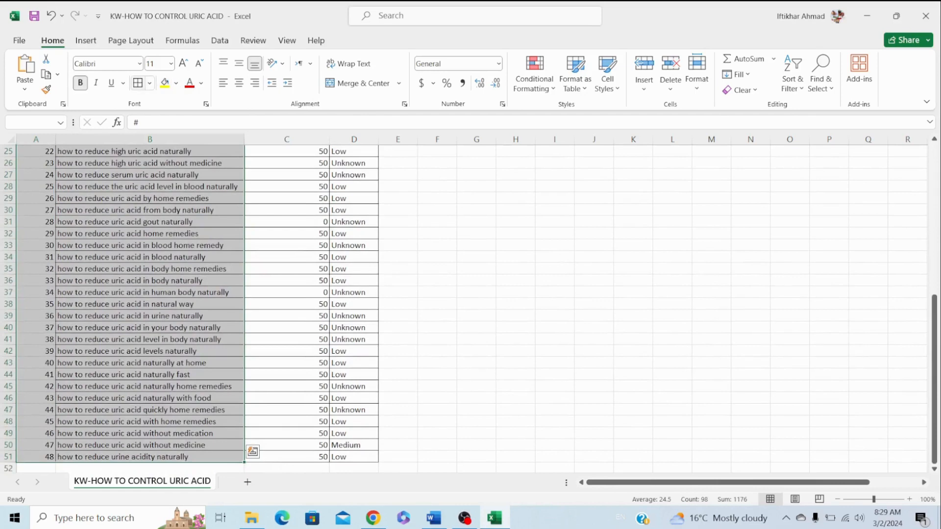
scroll(149, 269, up, 8)
click(150, 268)
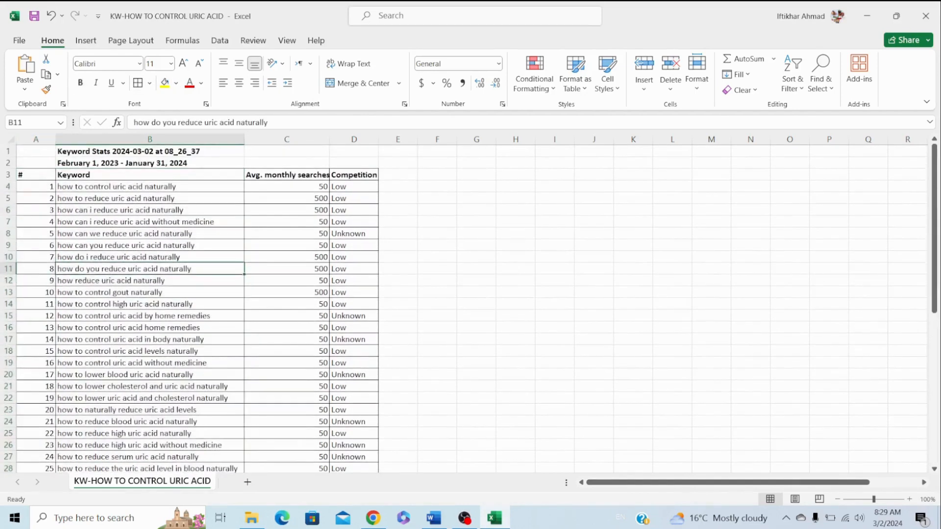
Fit the # column to its contents with slight extra width, and widen the Avg. monthly searches column slightly.
double_click(55, 139)
click(123, 258)
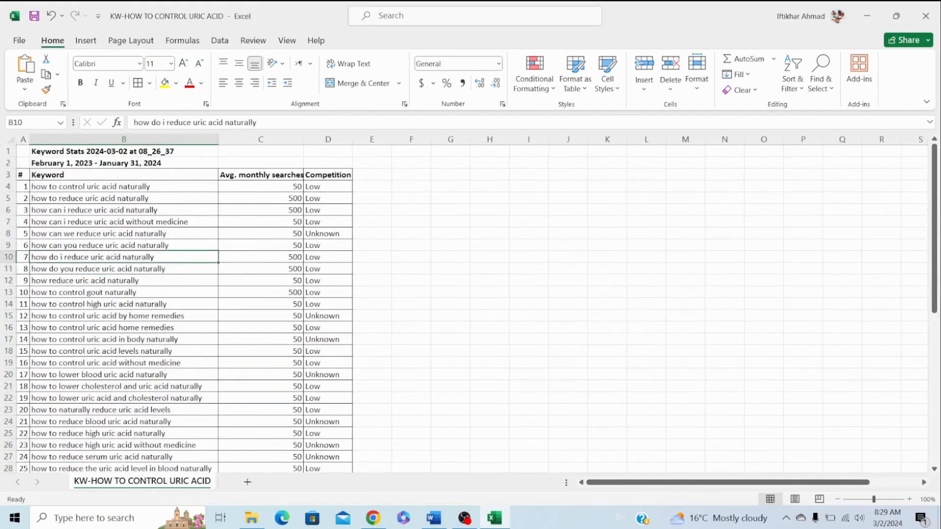
drag(29, 139, 34, 139)
click(129, 245)
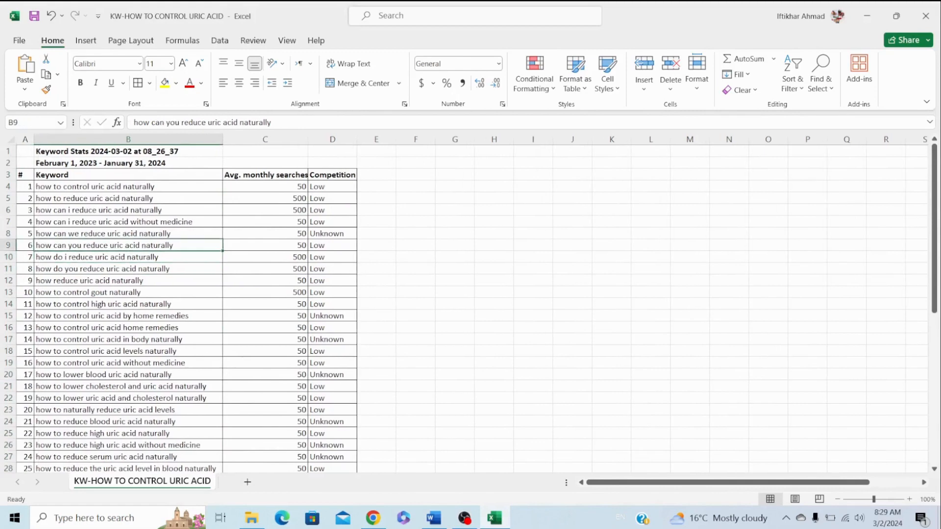
drag(308, 139, 313, 139)
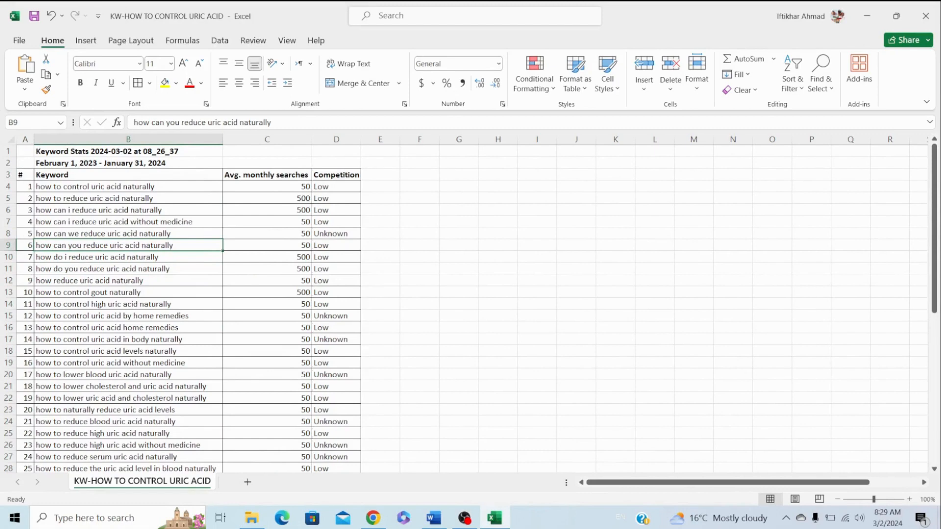
Add filters to the header row A3:D3.
click(129, 175)
drag(24, 175, 336, 175)
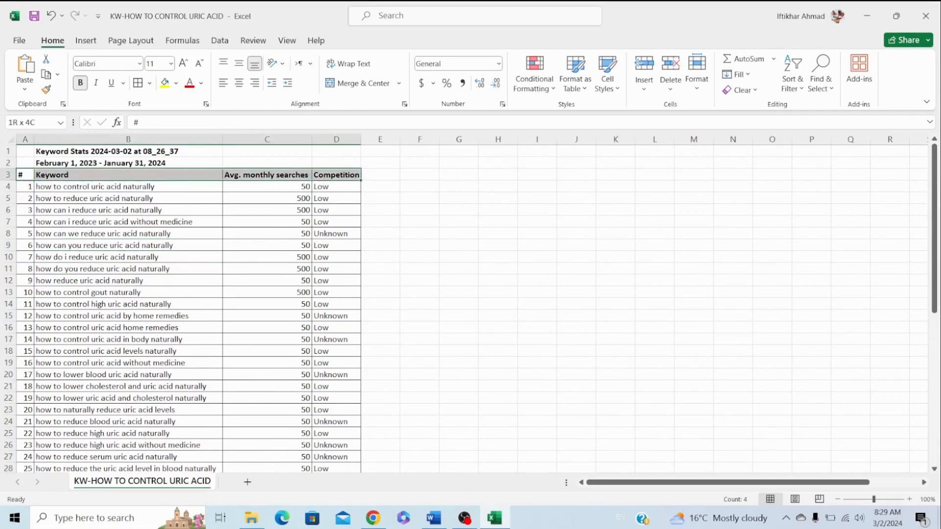
click(220, 41)
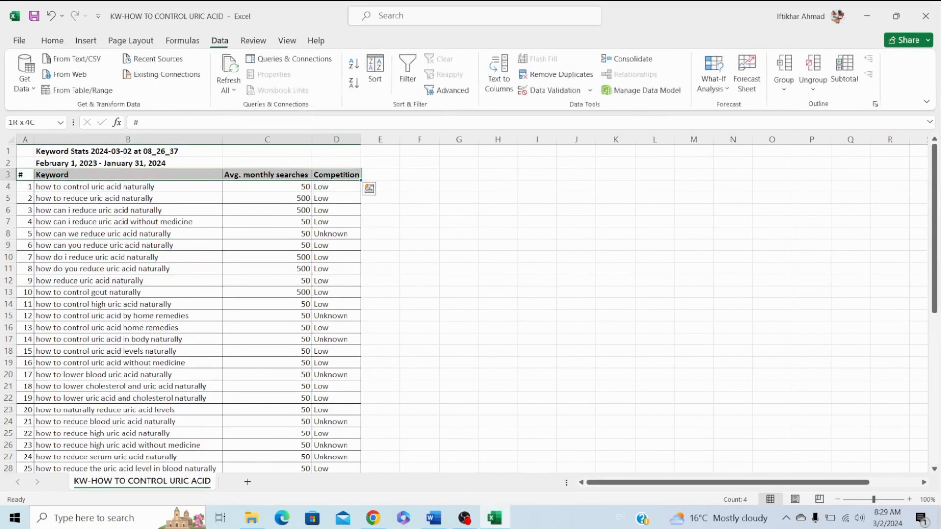
click(408, 75)
click(267, 234)
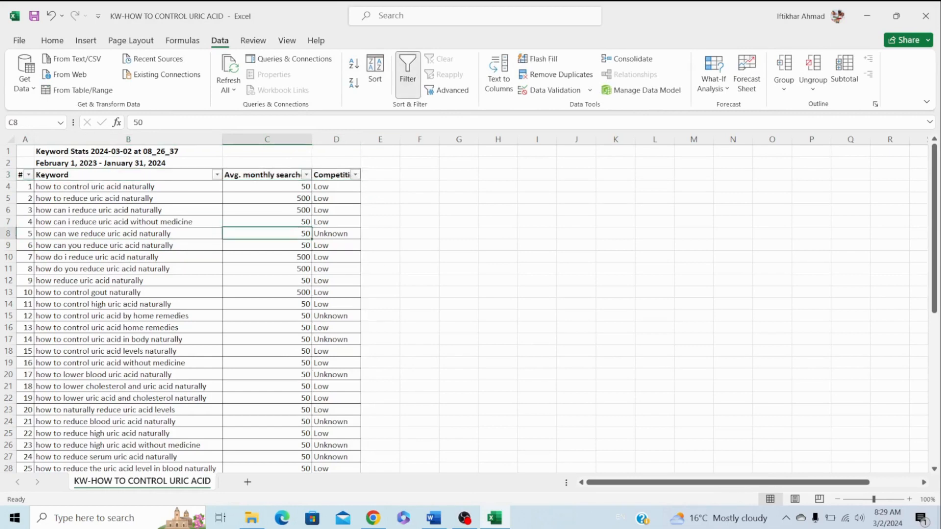
Sort the table by Avg. monthly searches from largest to smallest.
click(307, 175)
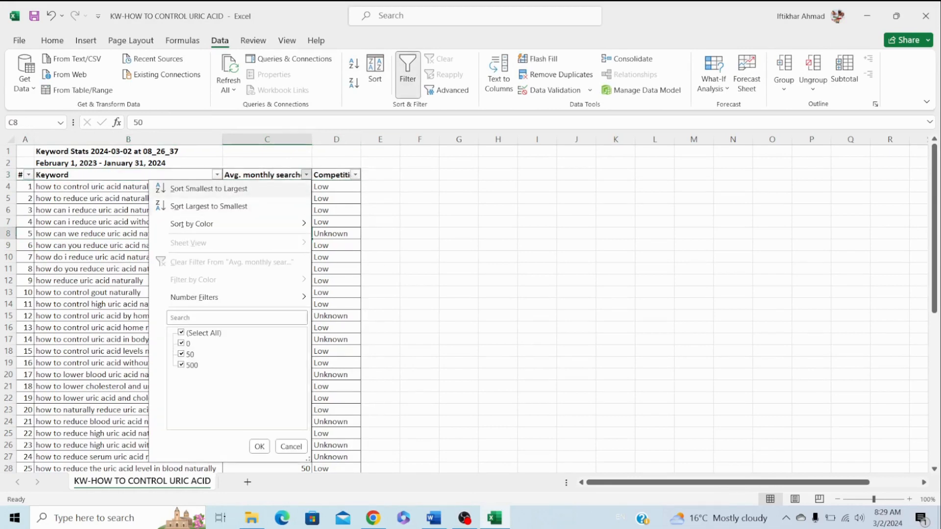
click(208, 206)
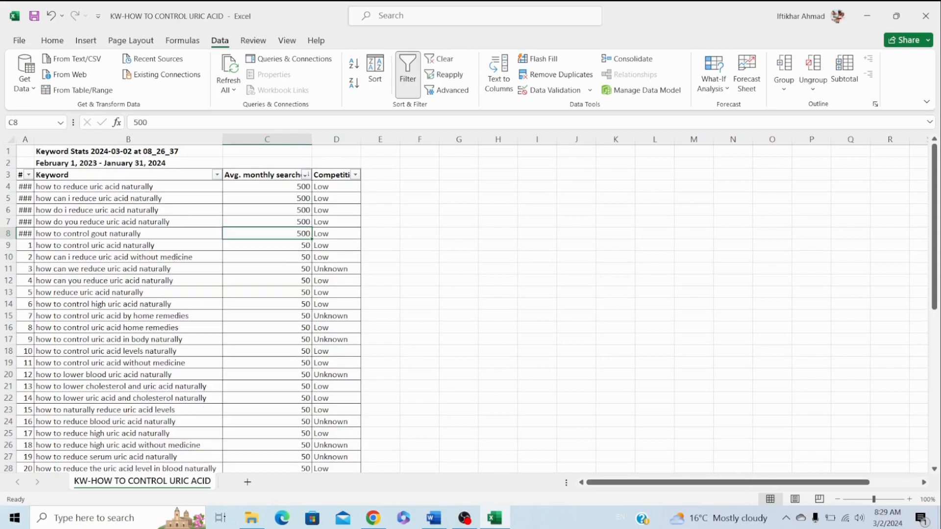
click(267, 258)
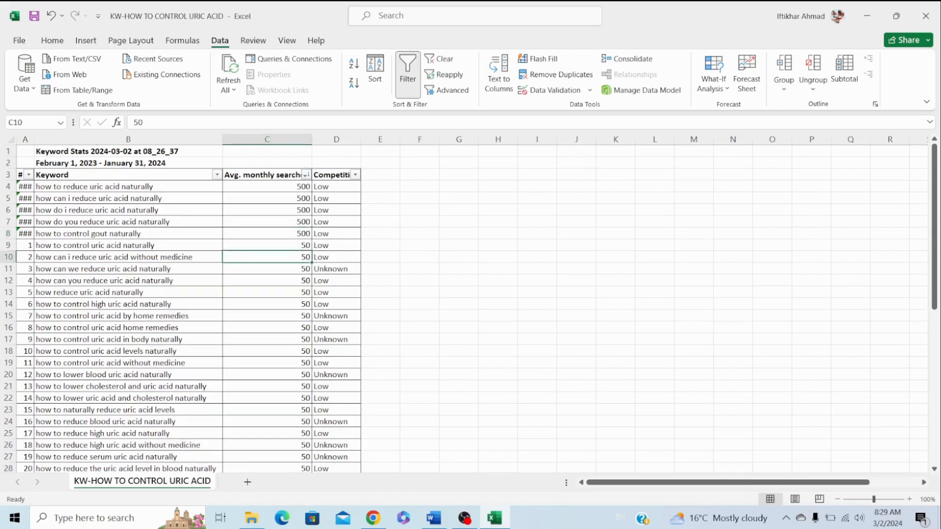
Replace the broken numbering formula in A4 with 1, checking the displaced start number in A9 first.
click(25, 245)
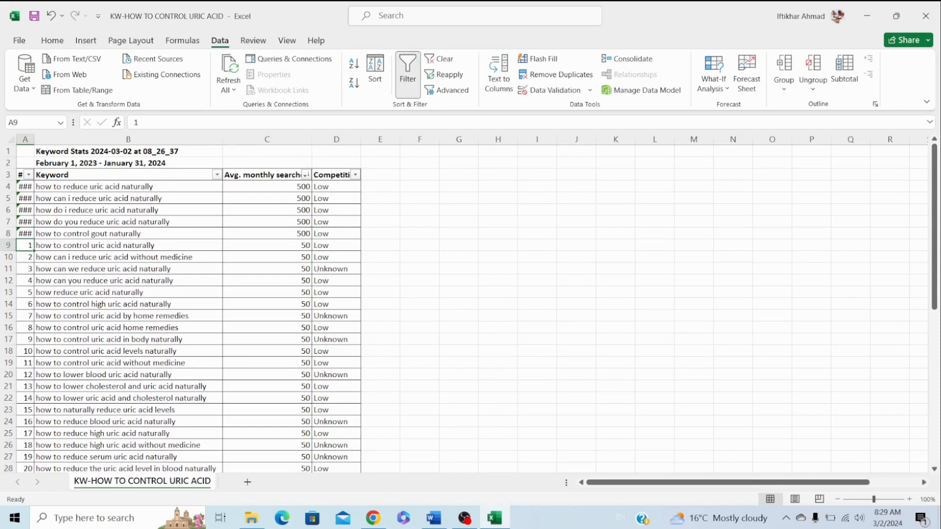
click(25, 187)
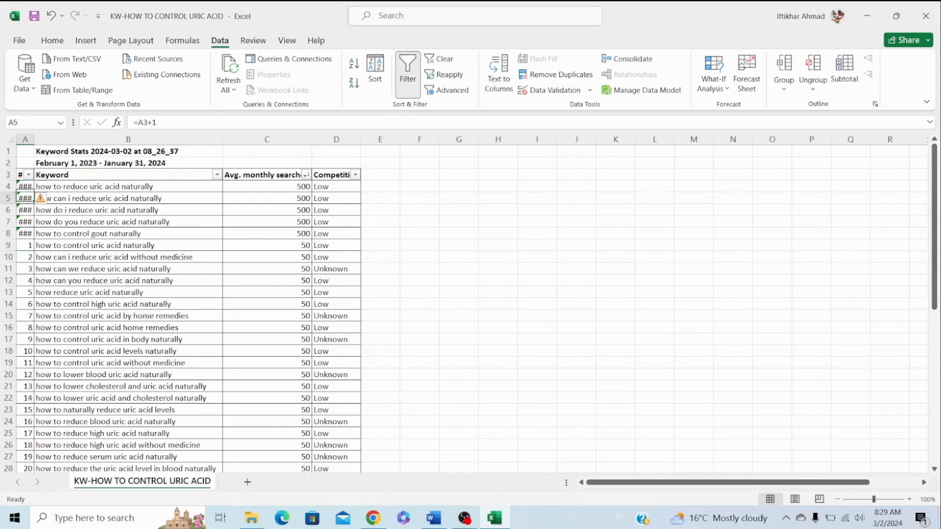
text(1)
key(Return)
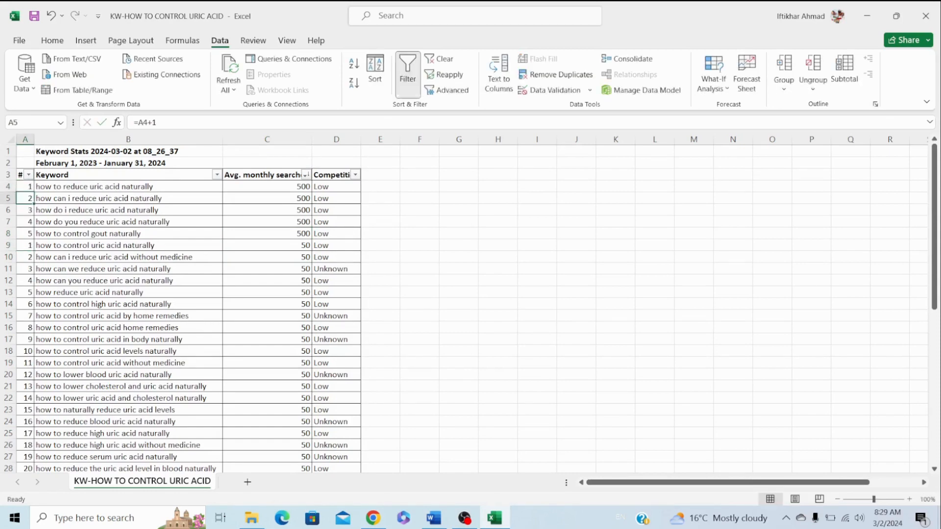
Examine the keywords, average monthly searches and competition levels in rows 4 to 8.
key(Down)
key(Down)
key(Down)
key(Right)
key(Right)
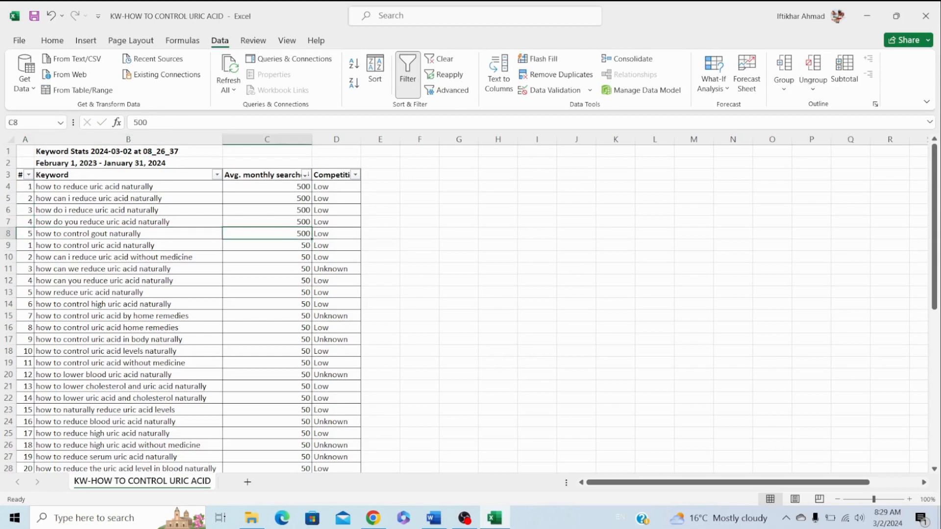
key(Up)
key(Up)
key(Up)
key(Up)
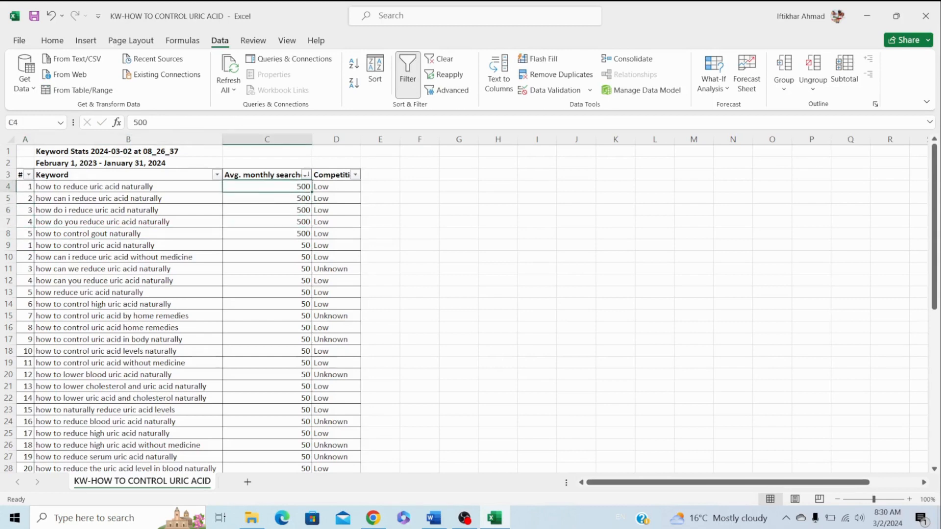
key(Left)
key(Left)
key(Right)
key(Right)
key(Right)
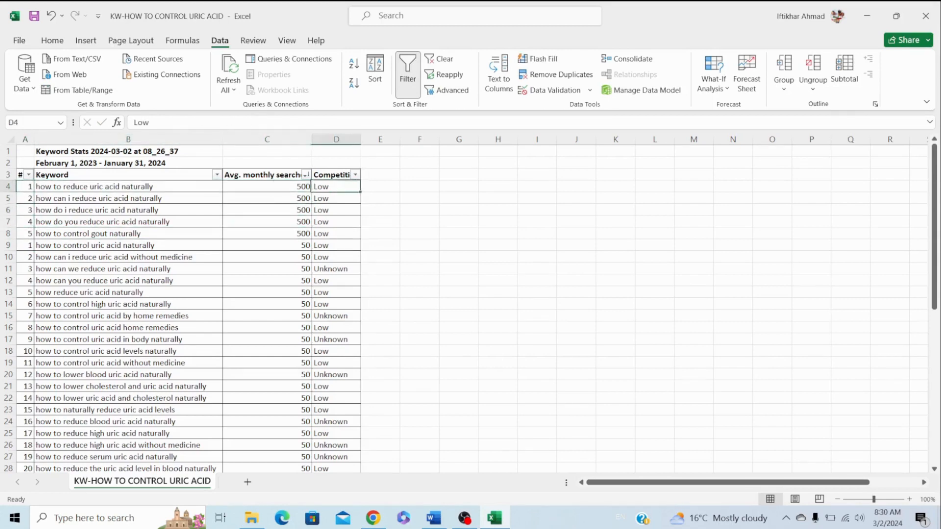
key(Left)
key(Left)
key(Down)
key(Down)
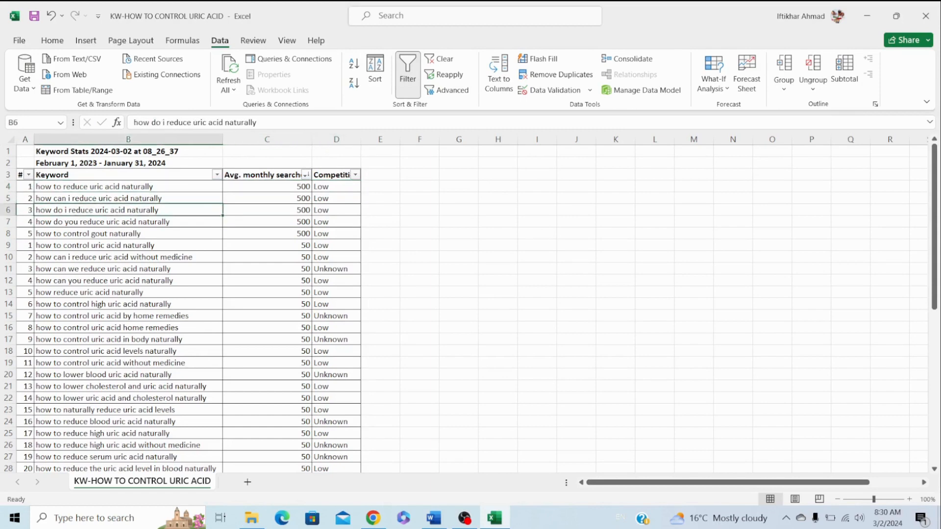
key(Up)
key(Up)
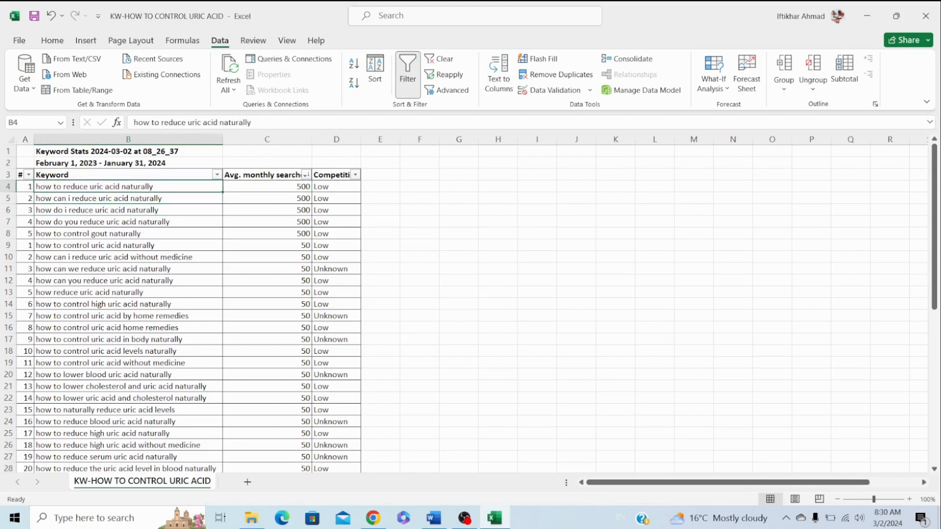
key(Down)
key(Up)
Switch to Google Ads Keyword Planner, replace the searched keyword with URIC ACID and get the results.
key(alt+Tab)
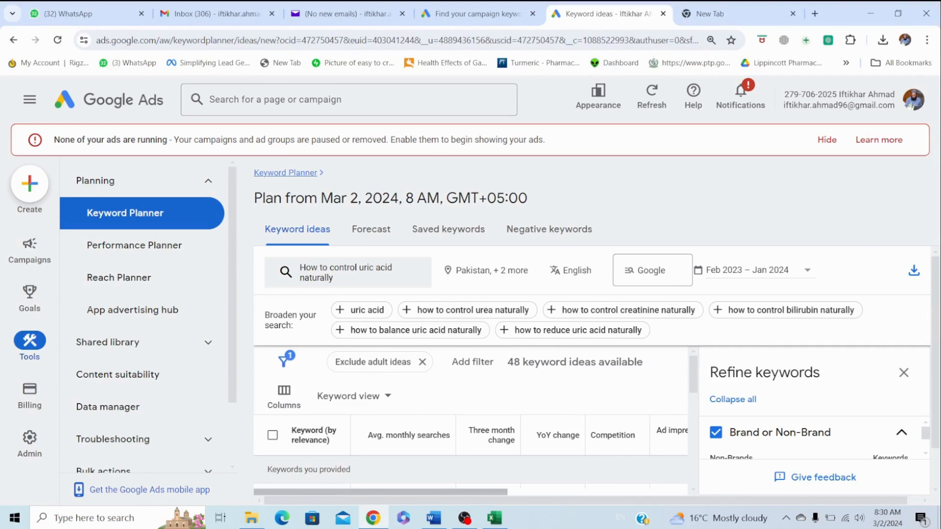
scroll(470, 451, down, 1)
scroll(471, 451, up, 1)
click(346, 273)
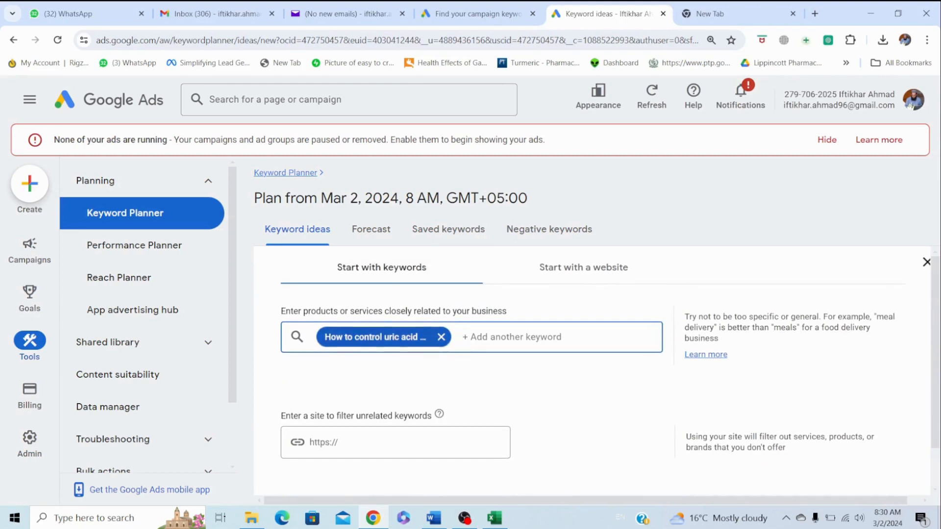
key(BackSpace)
text(URIC ACID)
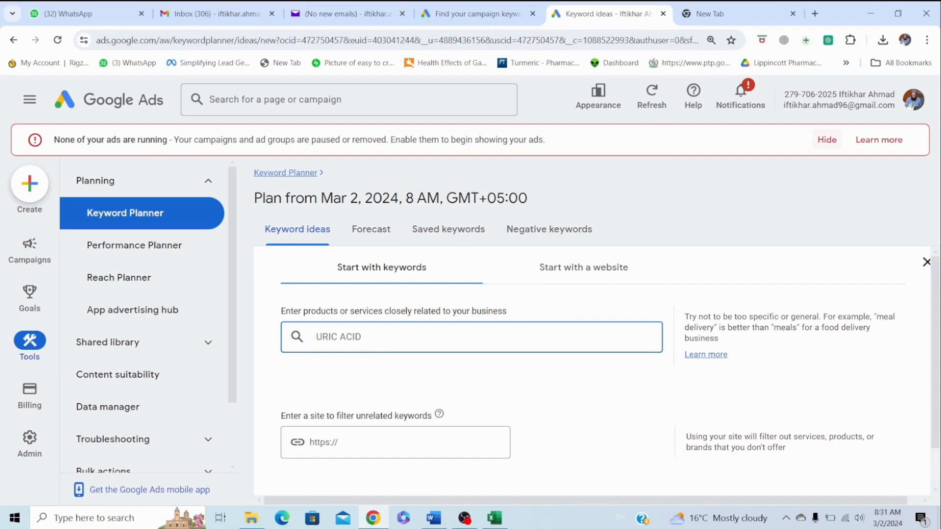
key(Return)
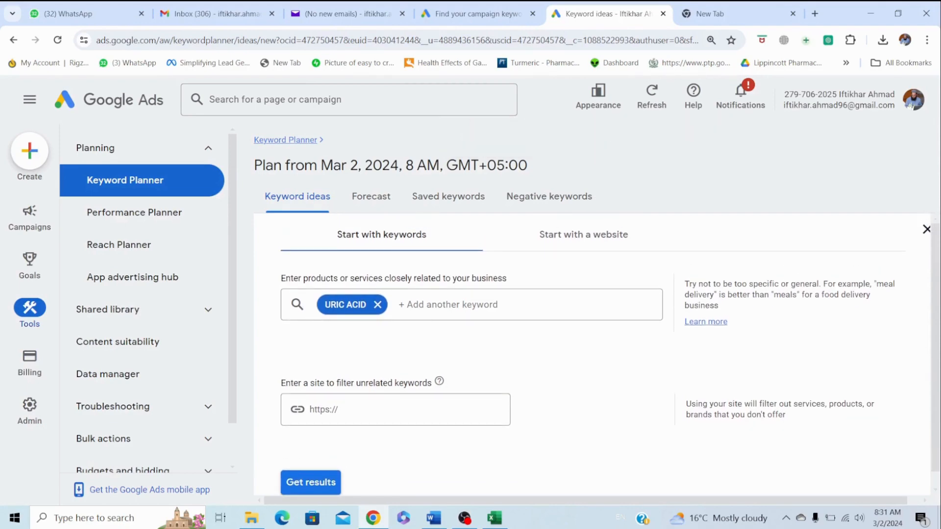
scroll(593, 354, down, 1)
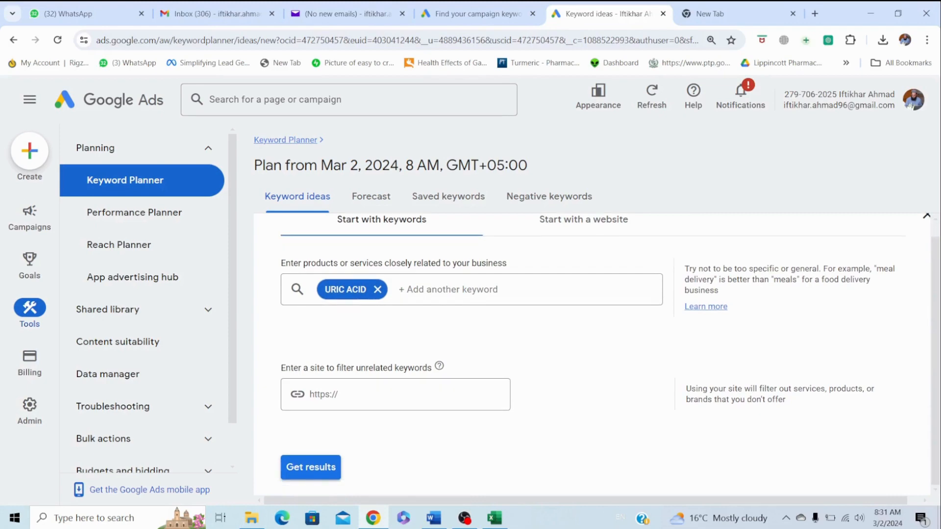
click(311, 467)
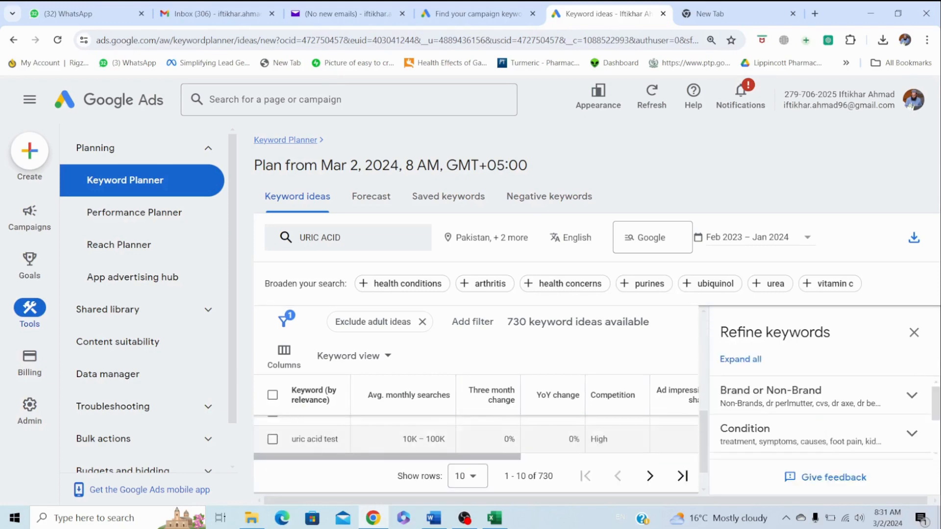
Look through the URIC ACID keyword ideas and the Refine keywords categories, including Brand or Non-Brand, and close the refinement pane.
scroll(476, 434, down, 1)
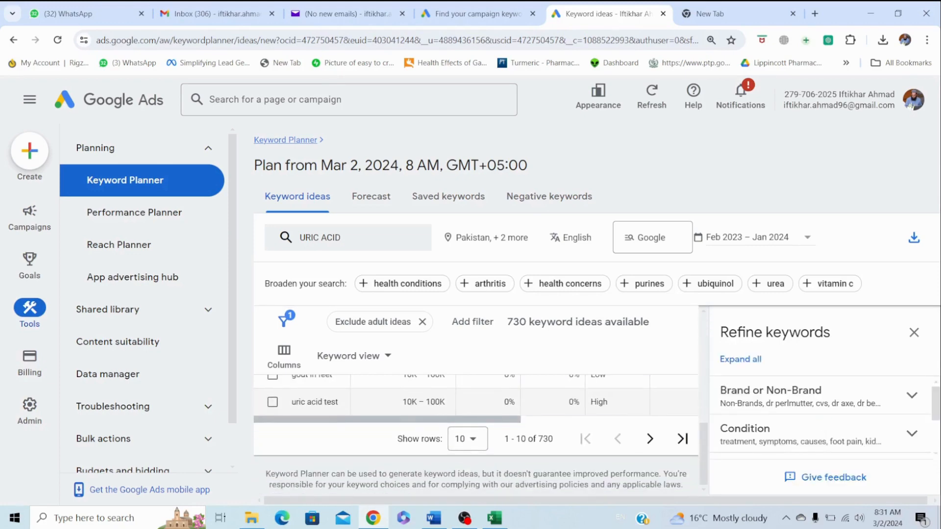
scroll(475, 435, up, 2)
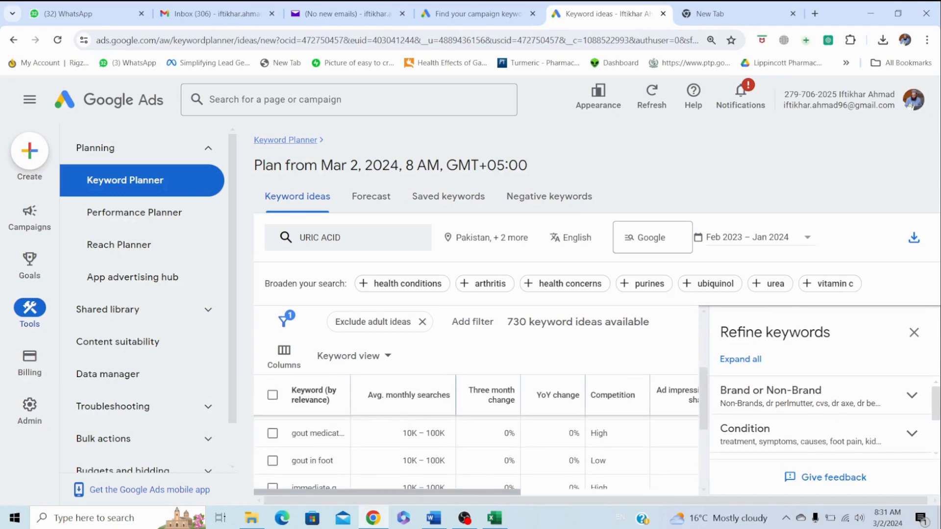
scroll(476, 441, up, 3)
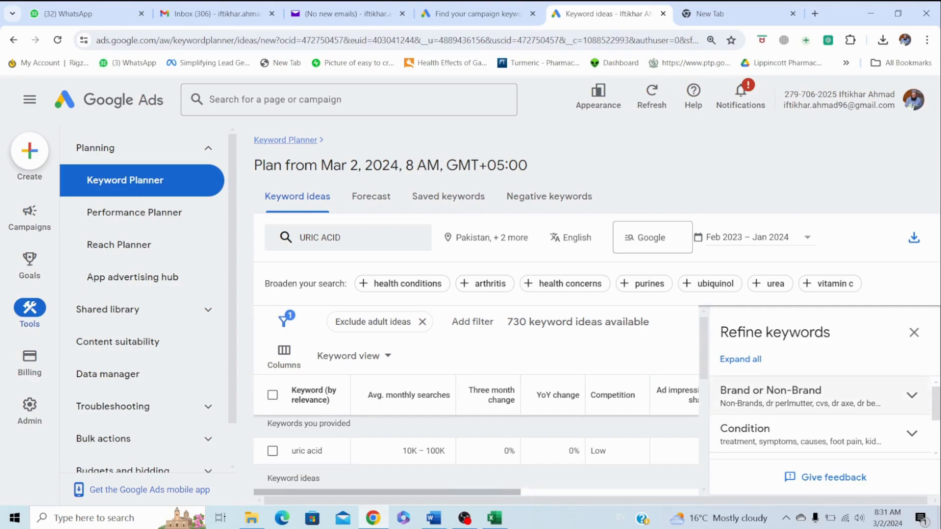
click(735, 392)
scroll(824, 416, down, 1)
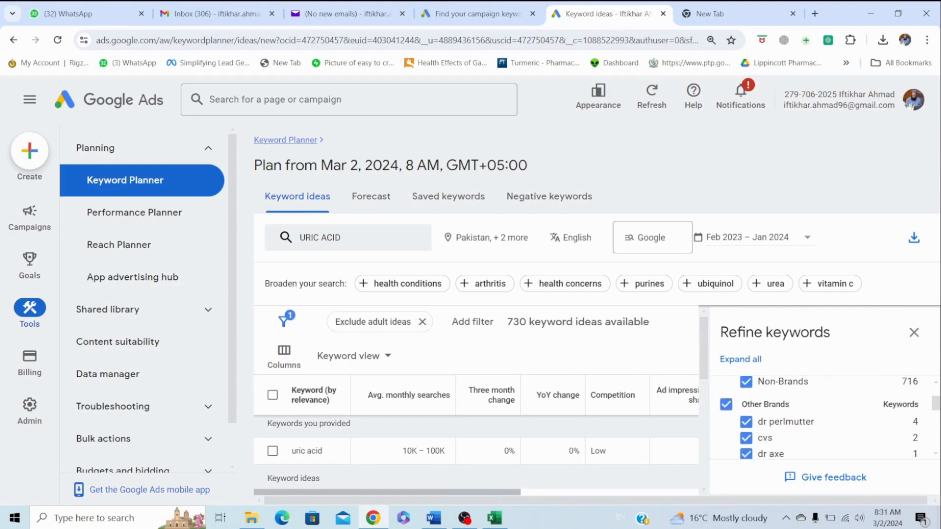
scroll(823, 421, down, 6)
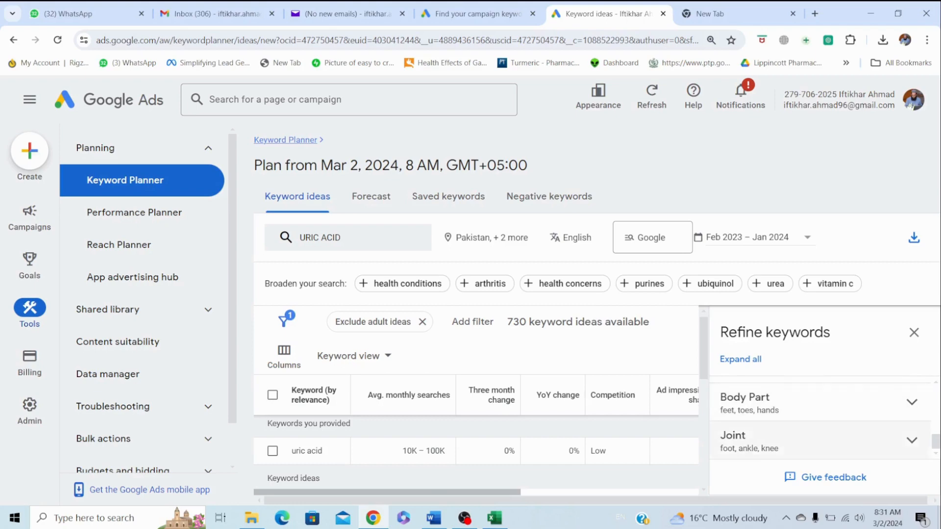
scroll(824, 417, up, 5)
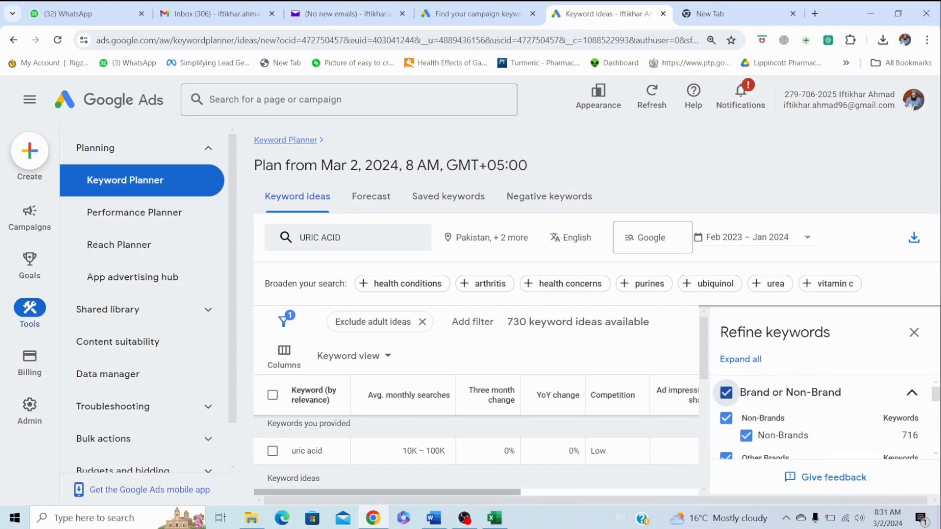
click(914, 332)
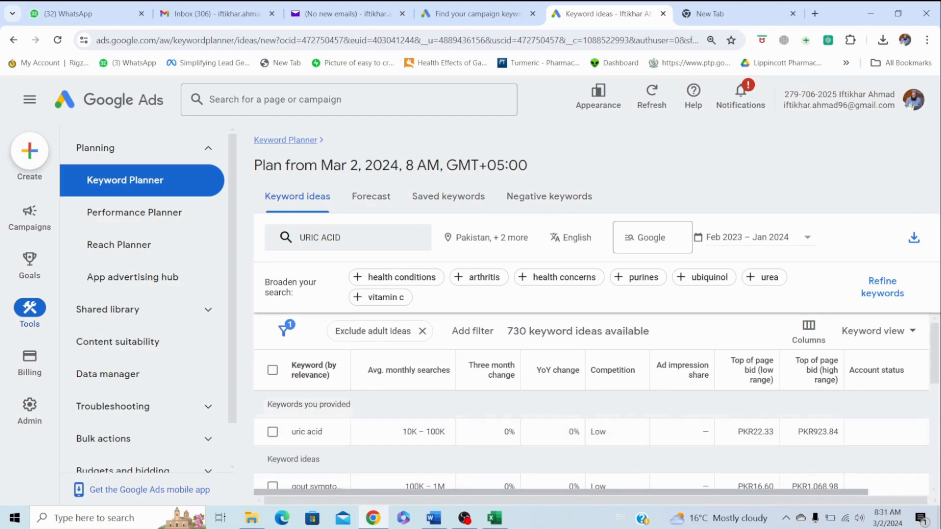
Export the keyword ideas as a .csv file named KW-URIC ACID in the Key word research folder.
click(914, 238)
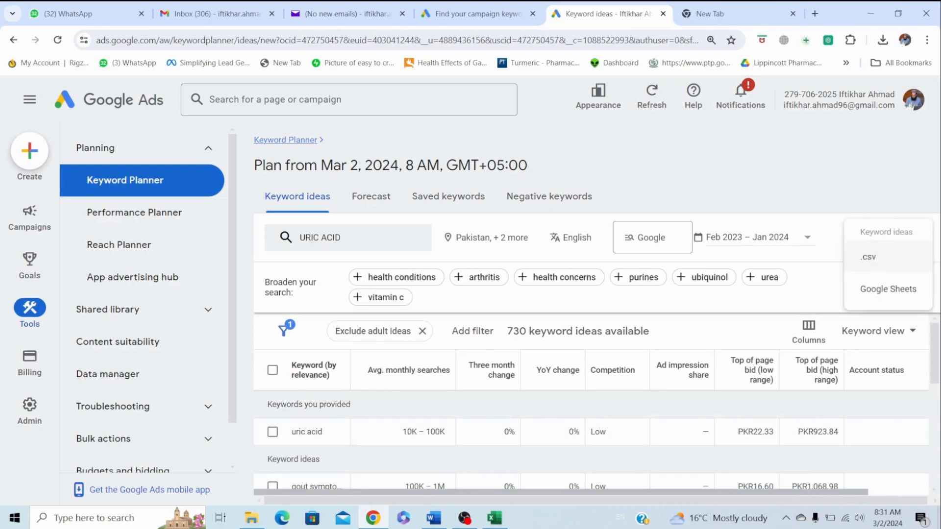
click(869, 256)
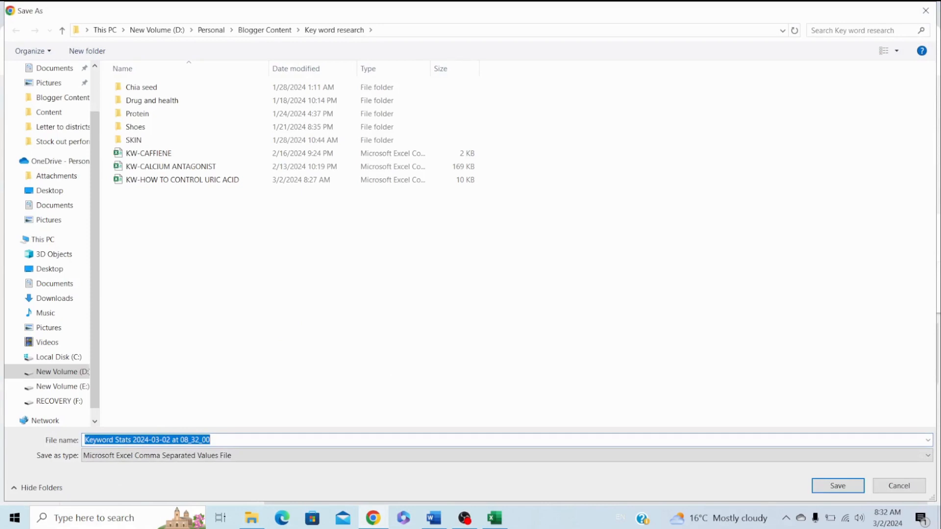
text(KW-)
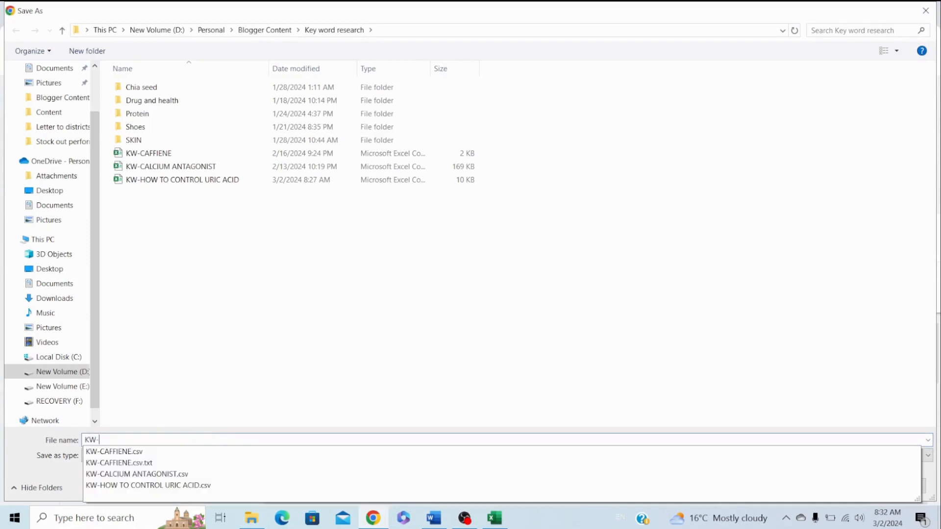
text(URIC ACID)
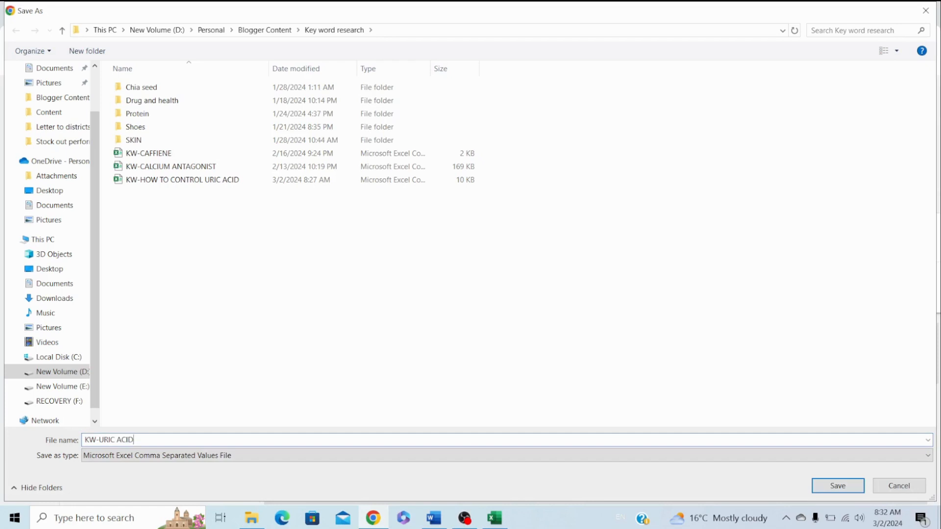
key(Return)
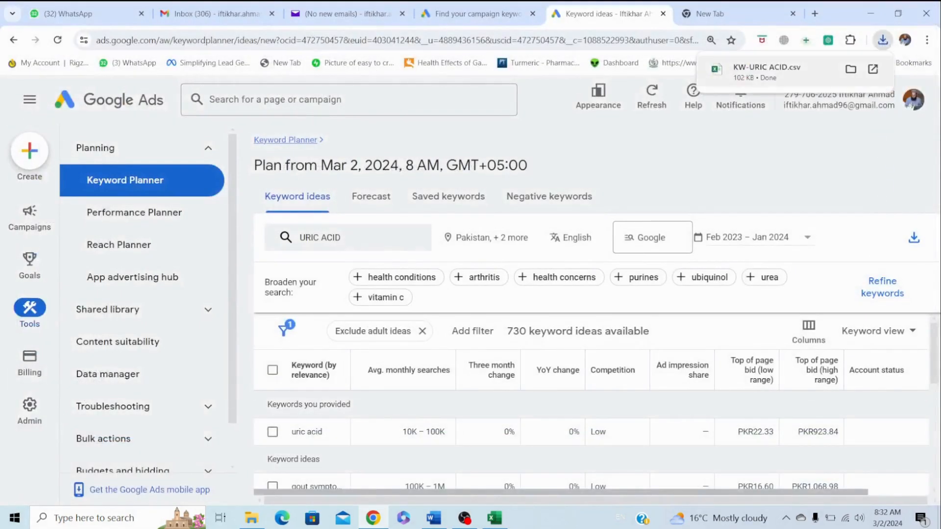
Open the exported KW-URIC ACID file in Excel and fit column A to the width of its keywords.
click(494, 519)
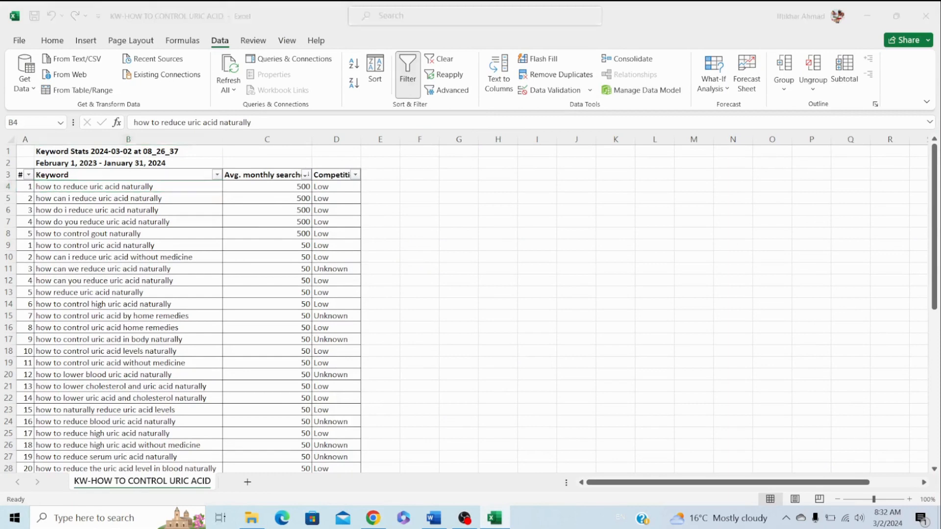
click(153, 257)
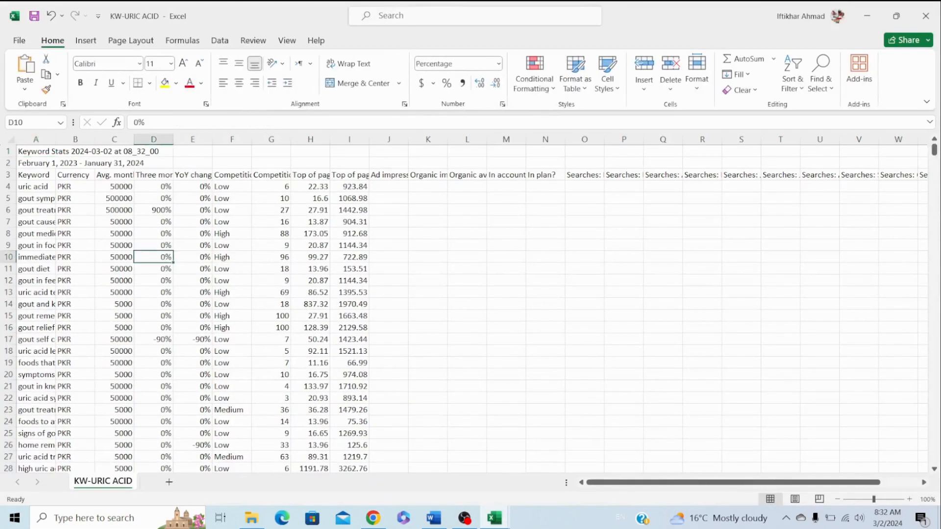
double_click(56, 140)
click(103, 222)
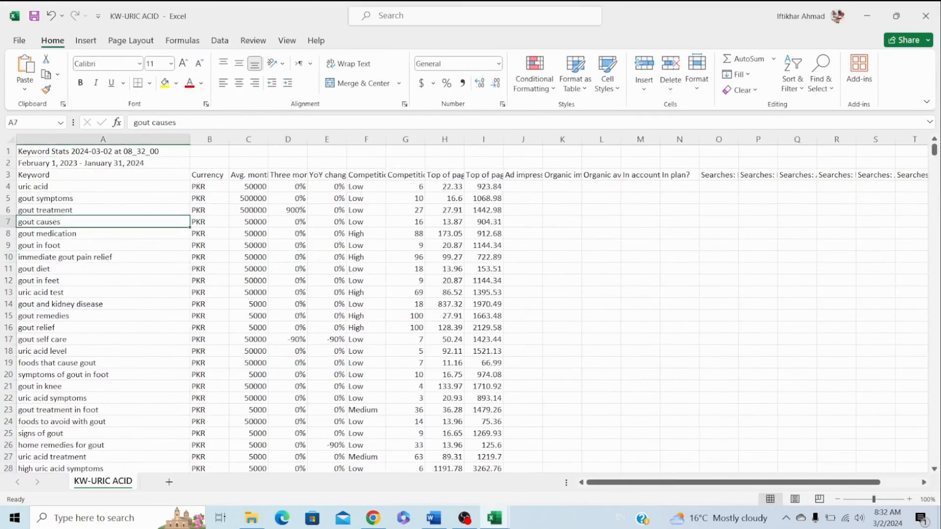
click(102, 187)
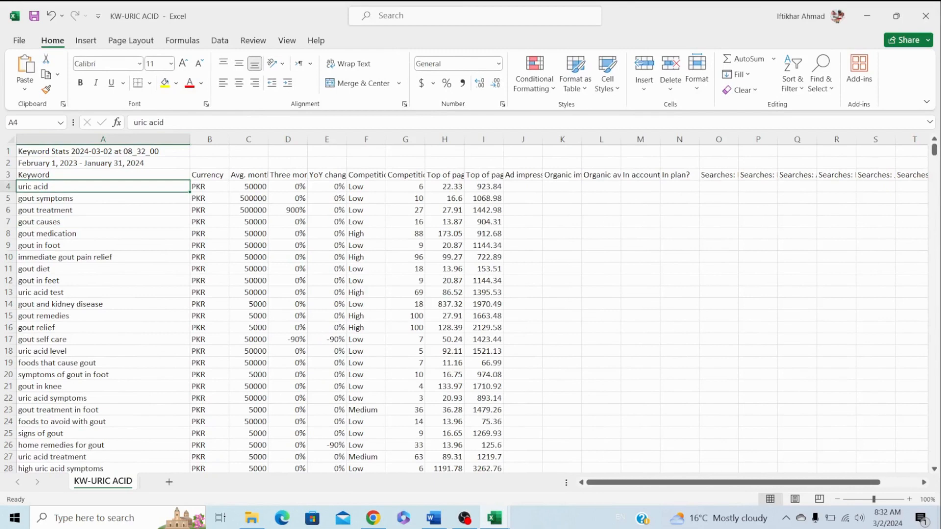
Delete the Currency column and fit the Avg. monthly searches column to its contents.
click(209, 139)
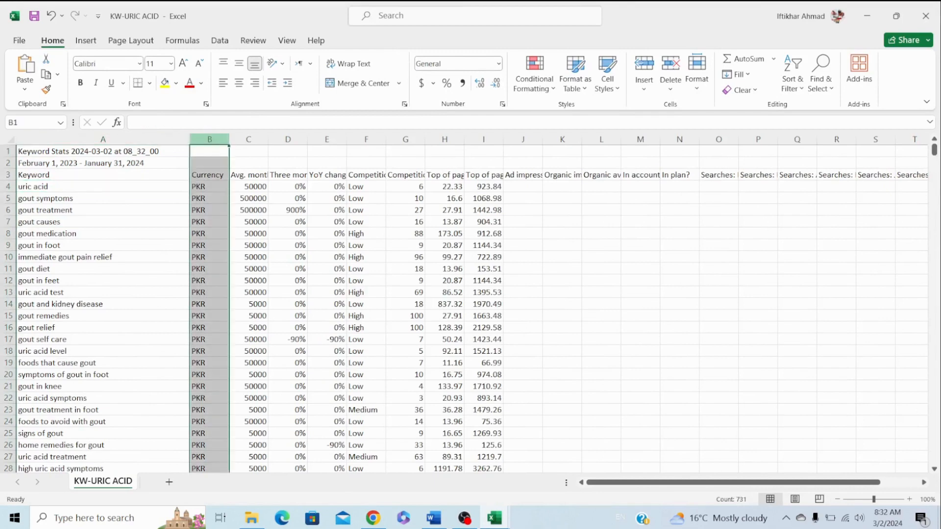
key(ctrl+minus)
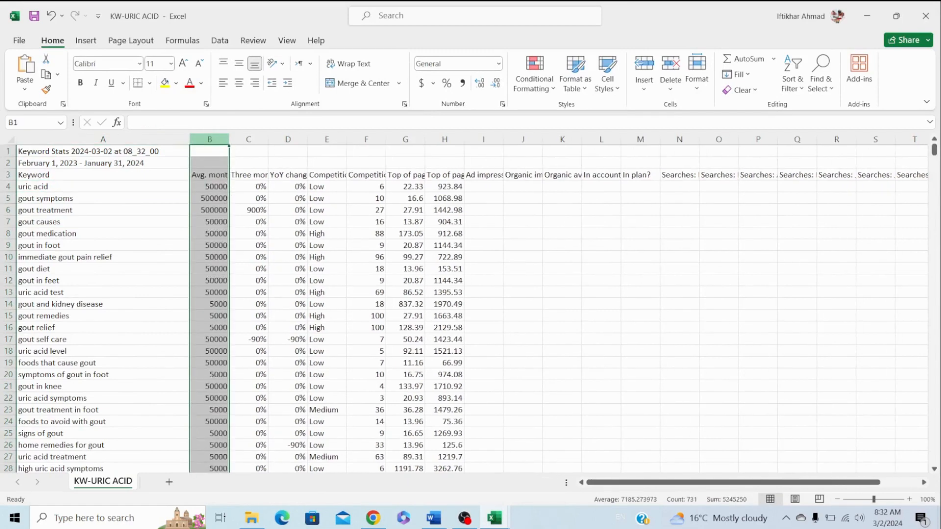
double_click(230, 140)
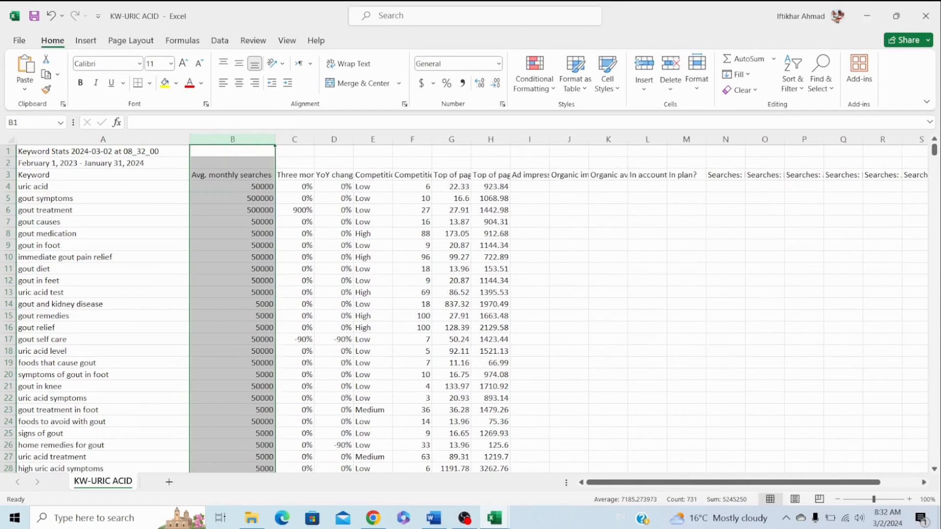
Delete the Three month change and YoY change columns, and fit the Competition and Competition (indexed value) columns to their contents.
double_click(315, 140)
click(323, 234)
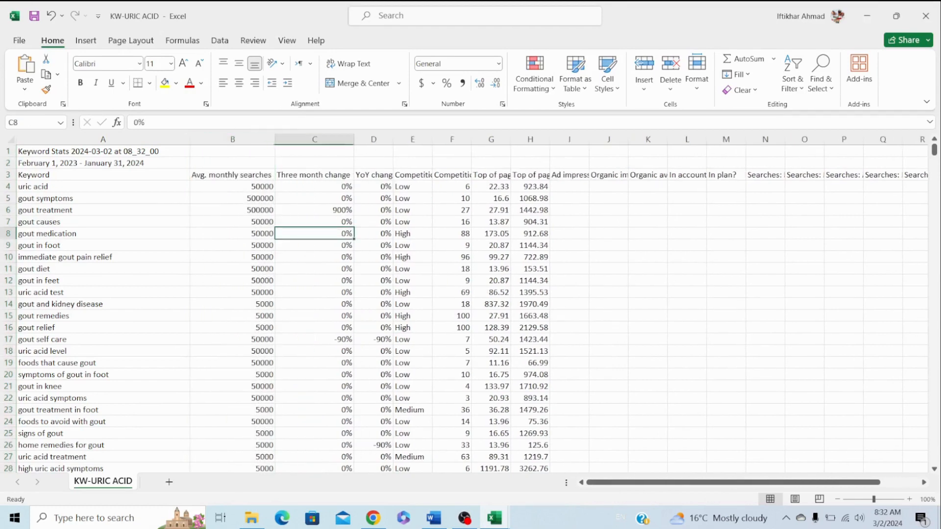
click(314, 139)
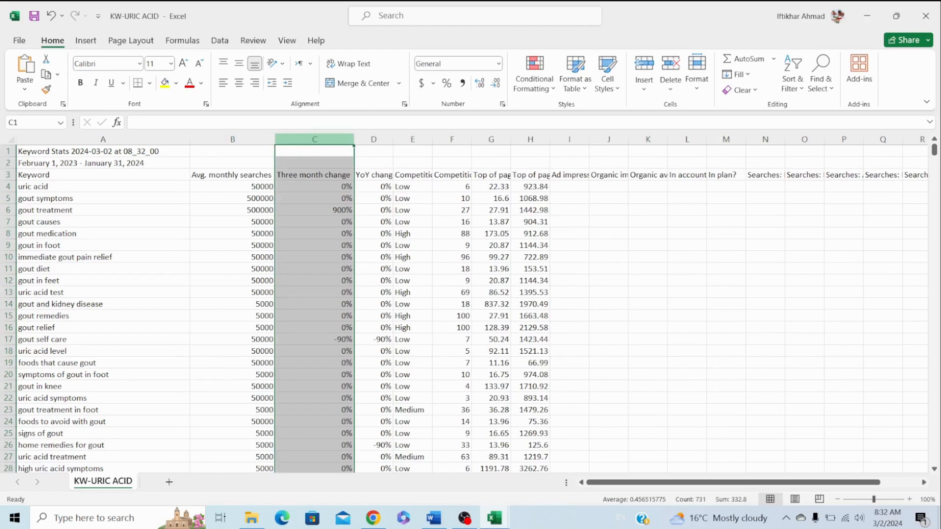
key(ctrl+minus)
key(ctrl+minus)
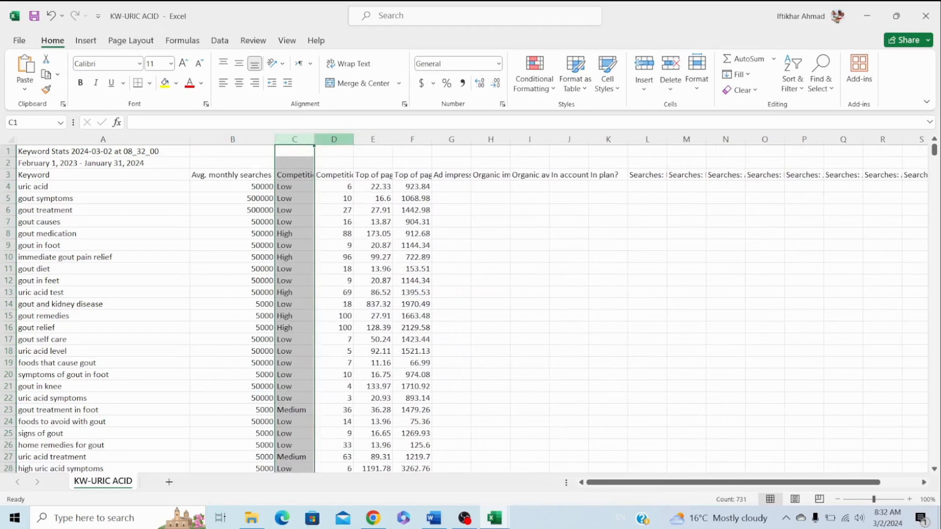
double_click(315, 139)
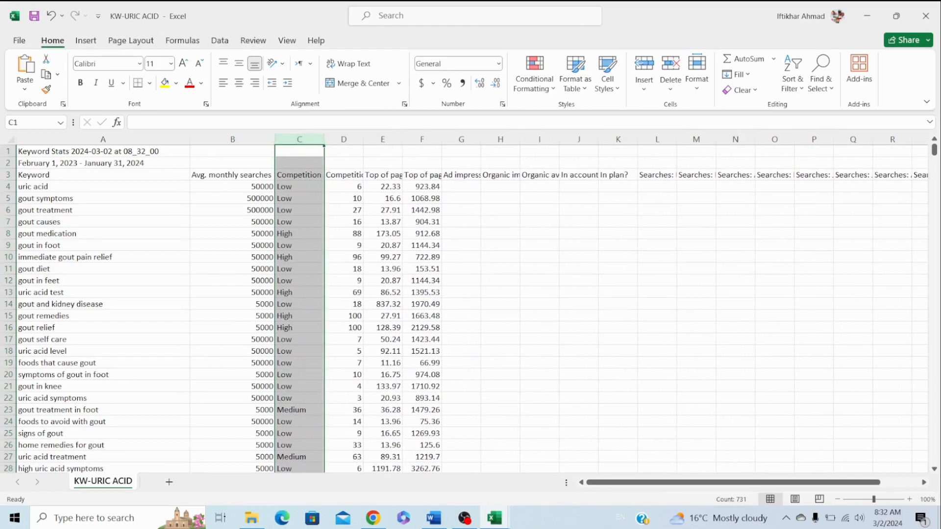
double_click(363, 139)
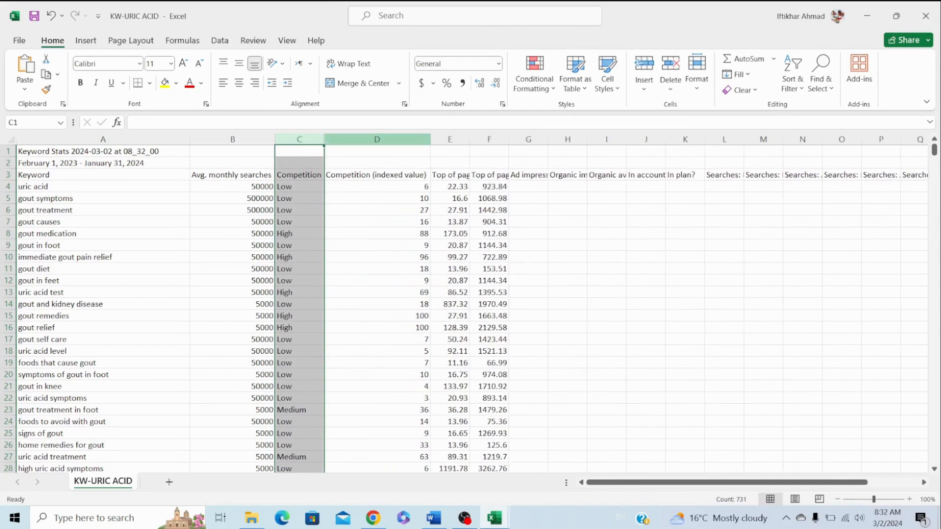
Delete columns D through X, from Competition (indexed value) to Searches: Jan 2024.
click(377, 139)
key(shift+Right)
key(shift+Right)
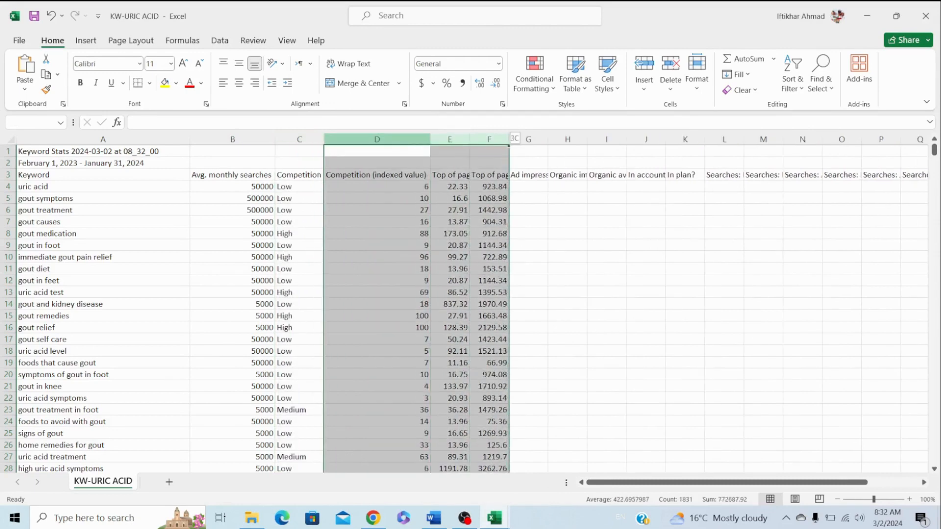
key(ctrl+shift+Right)
key(ctrl+shift+Left)
key(shift+Right)
key(shift+Right)
key(shift+Right)
key(shift+Right)
key(shift+Right)
key(shift+Right)
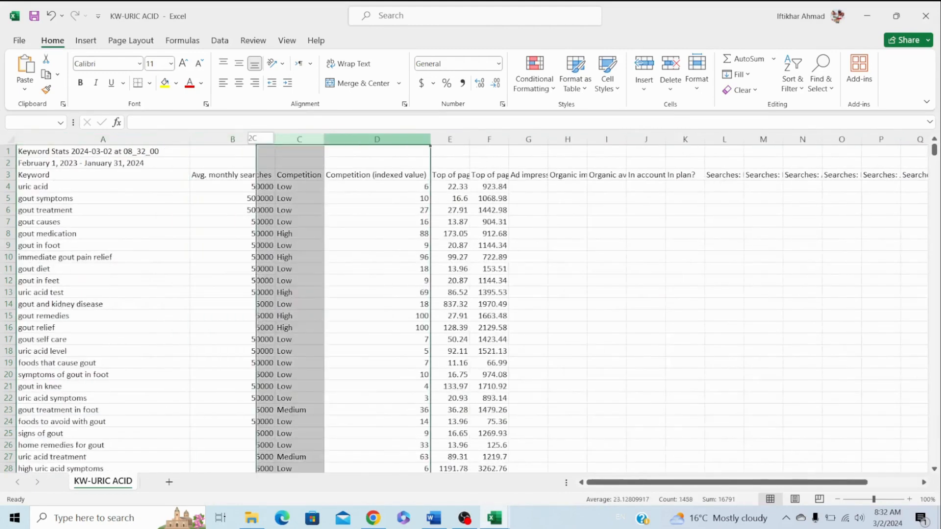
key(shift+Right)
key(shift+Right)
key(shift+Right)
key(shift+Right)
key(shift+Right)
key(shift+Right)
key(shift+Right)
key(shift+Right)
key(shift+Right)
key(shift+Right)
key(shift+Right)
key(shift+Right)
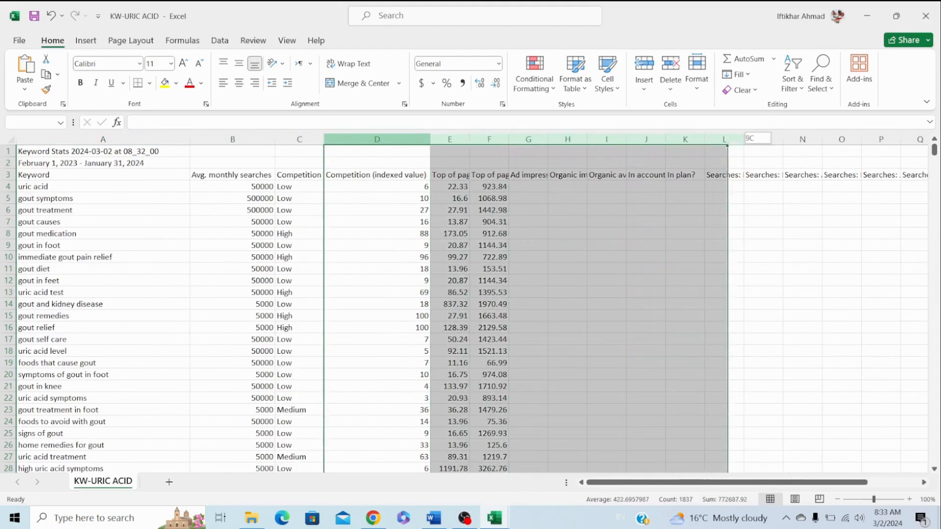
key(shift+Right)
key(shift+Right)
key(shift+Right)
key(shift+Right)
key(shift+Right)
key(shift+Right)
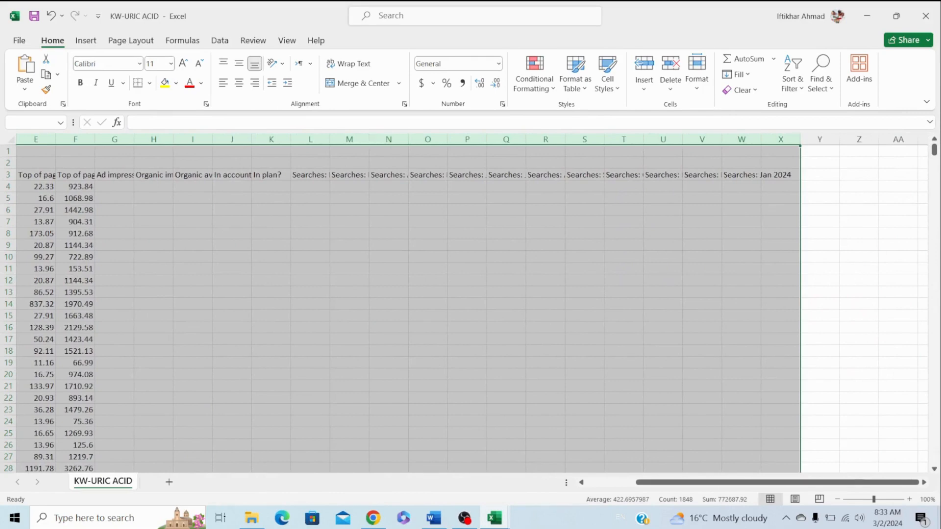
key(Delete)
key(Down)
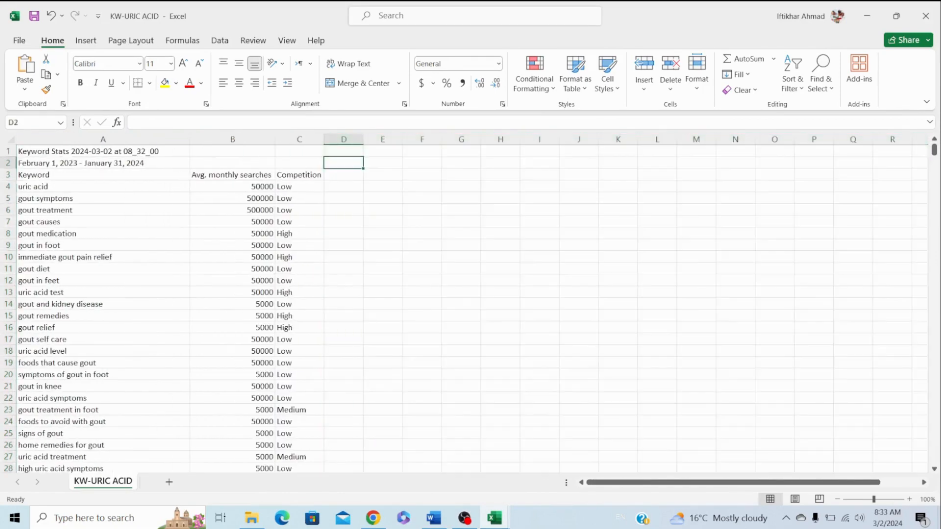
Insert a blank column before the Keyword column and enter the heading # in cell A2.
key(Left)
key(Left)
key(Left)
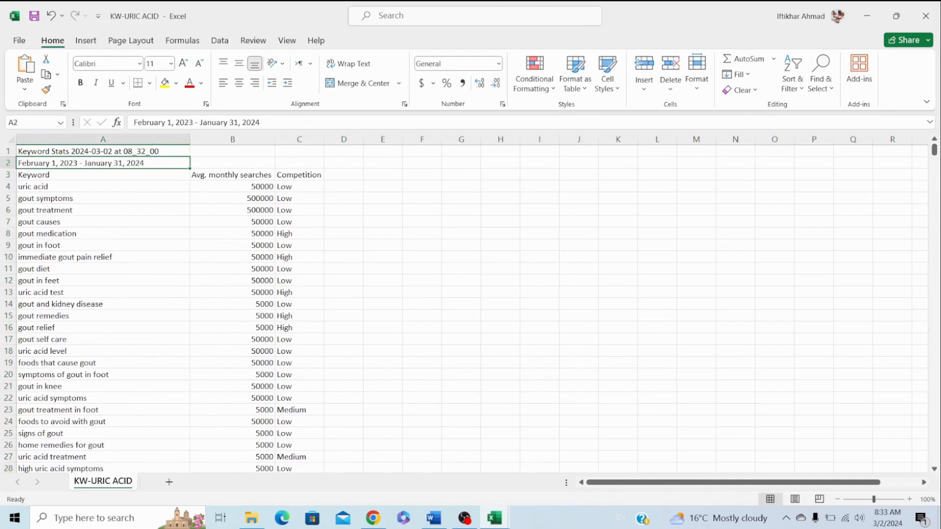
click(103, 139)
key(ctrl+shift+plus)
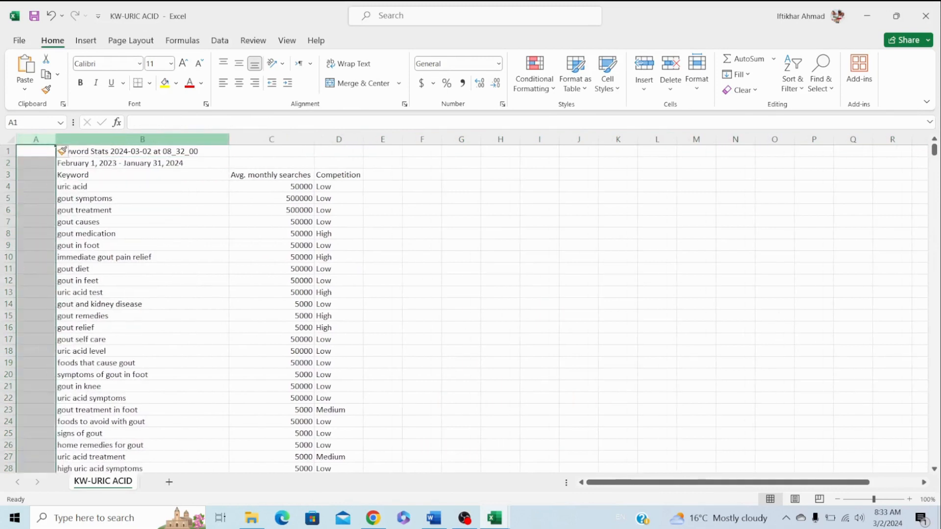
key(Down)
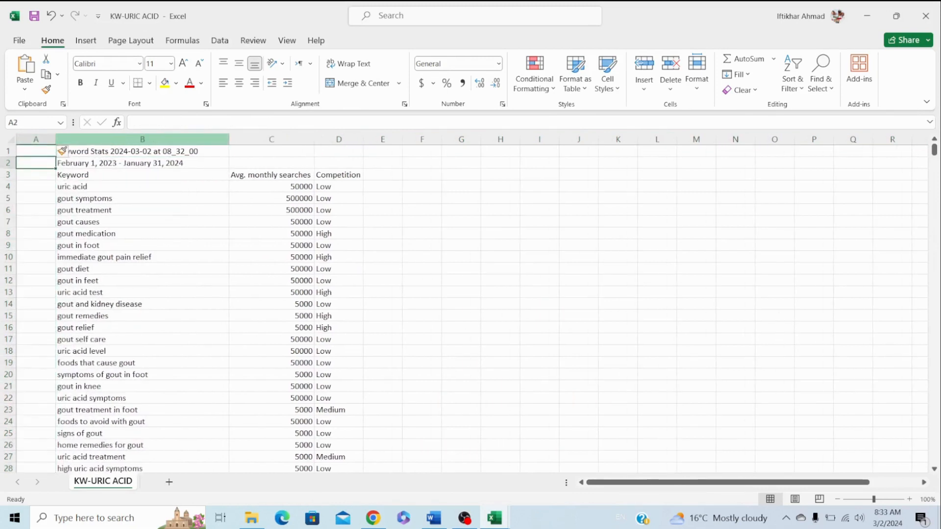
text(#)
key(Return)
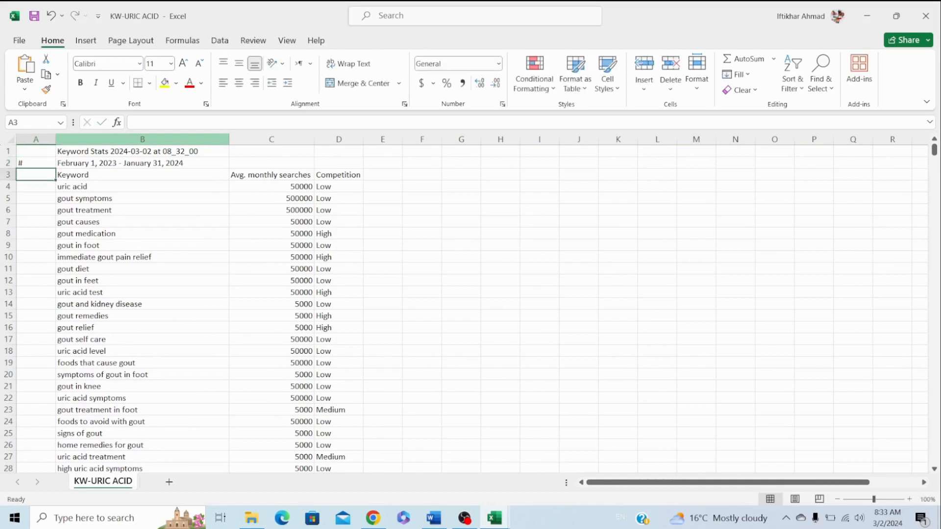
Number the rows by entering 1 in A3 and =A3+1 in A4, and fill the formula down to the last keyword.
text(1)
key(Return)
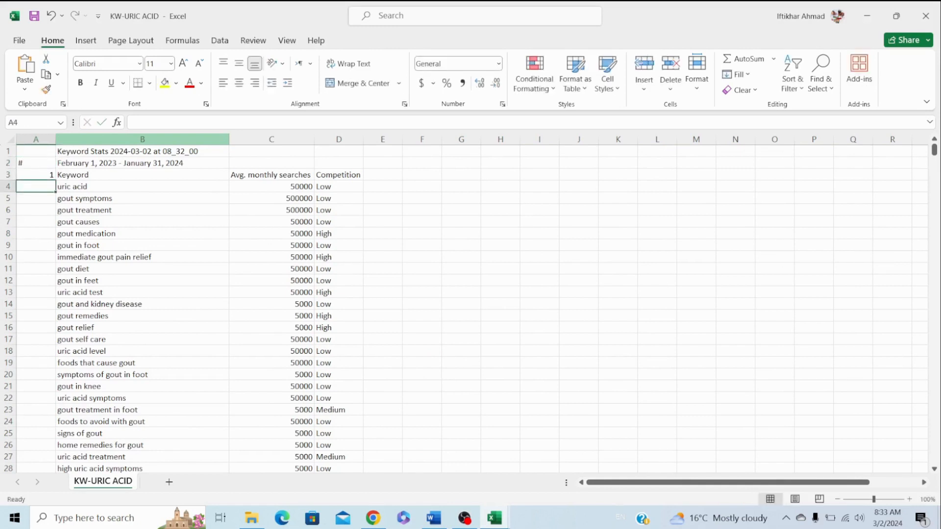
text(=)
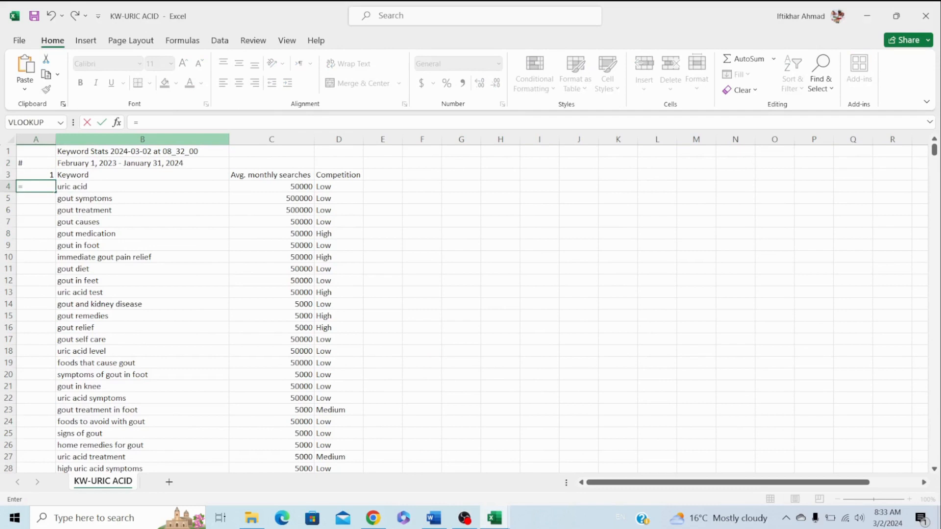
key(Up)
text(+1)
key(Return)
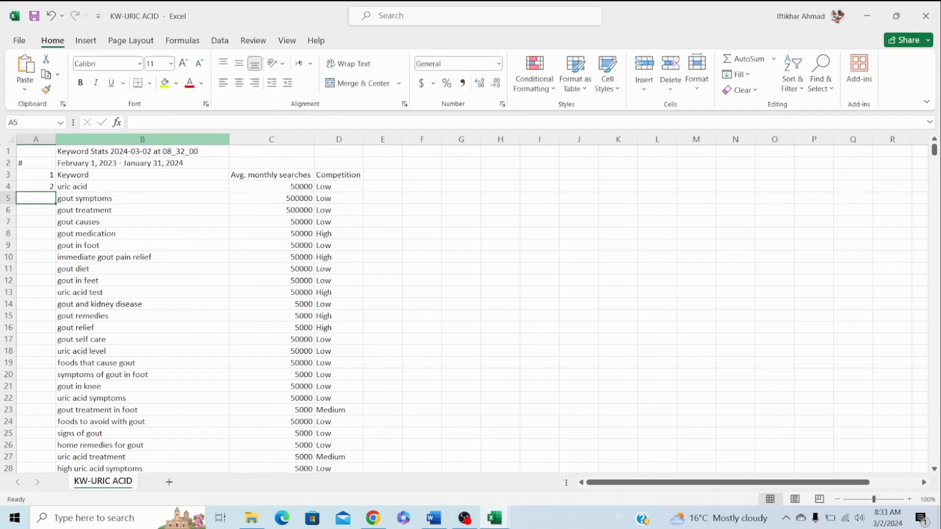
key(Up)
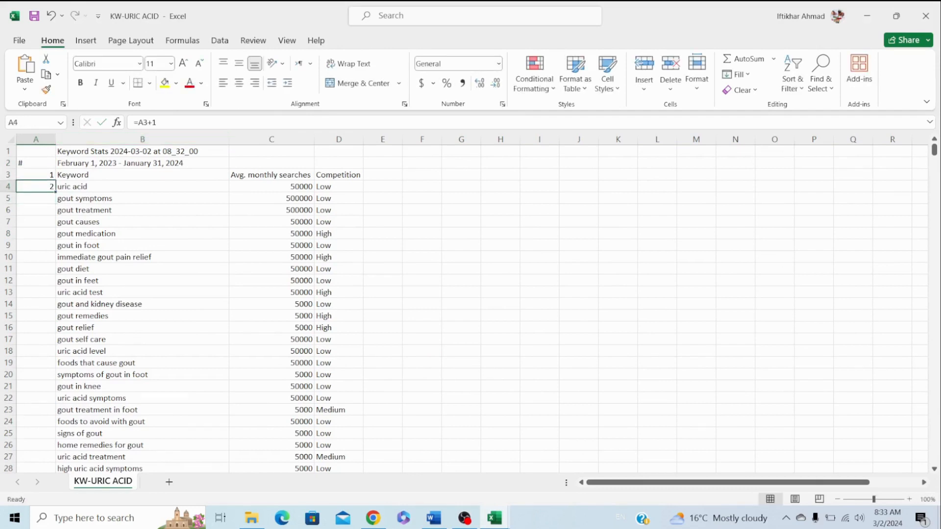
double_click(55, 192)
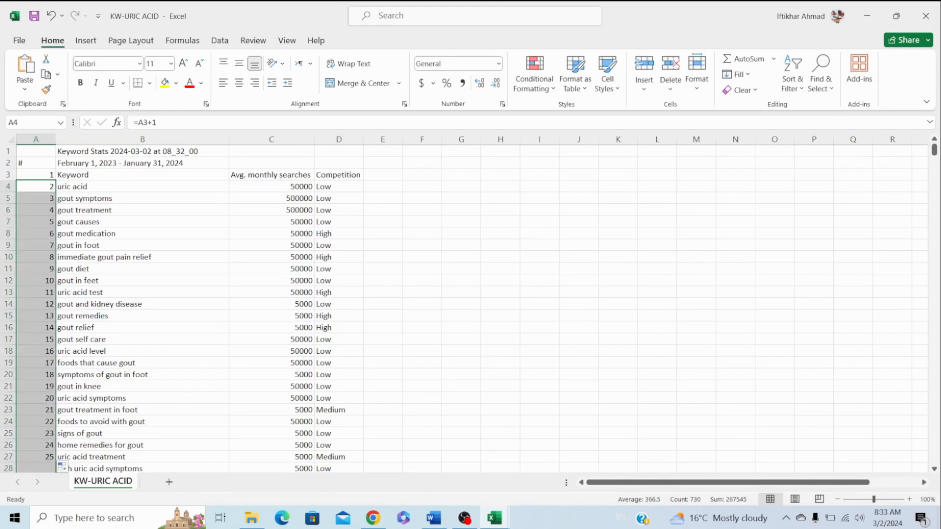
click(36, 292)
key(ctrl+Down)
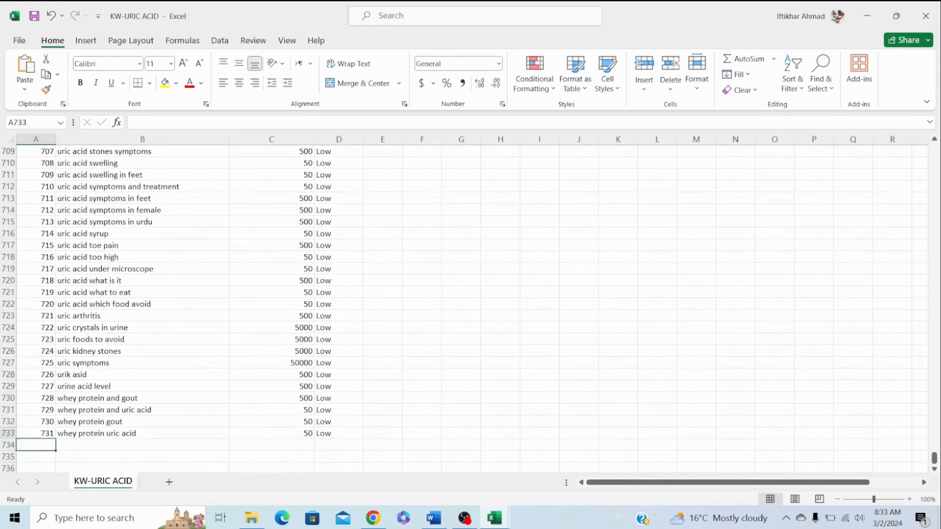
key(ctrl+Up)
key(Up)
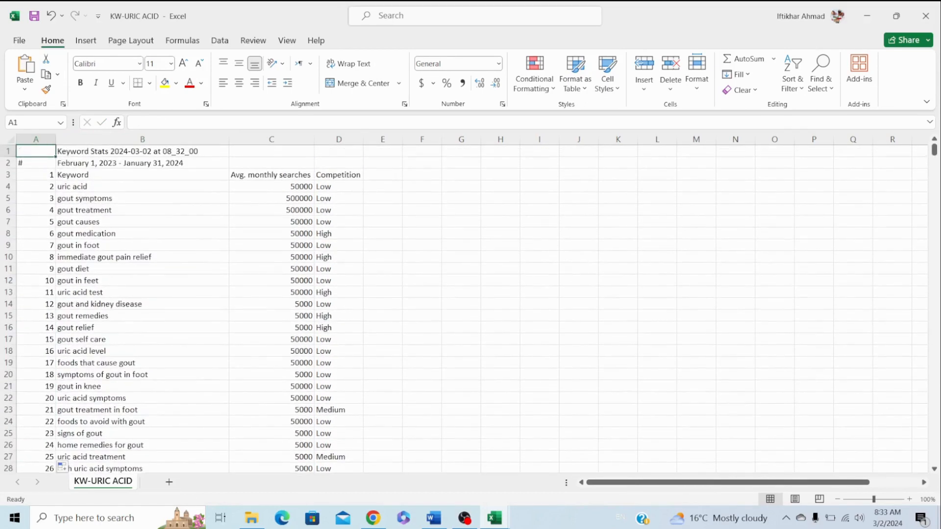
Merge and center the Keyword Stats title across cells A1 to D1.
key(Right)
key(Left)
key(shift+Right)
key(shift+Right)
key(shift+Right)
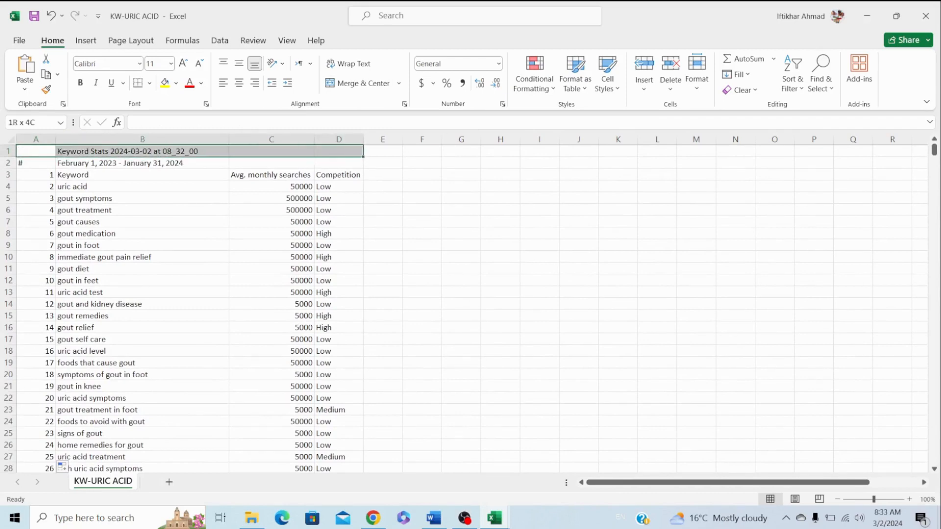
click(364, 83)
click(142, 175)
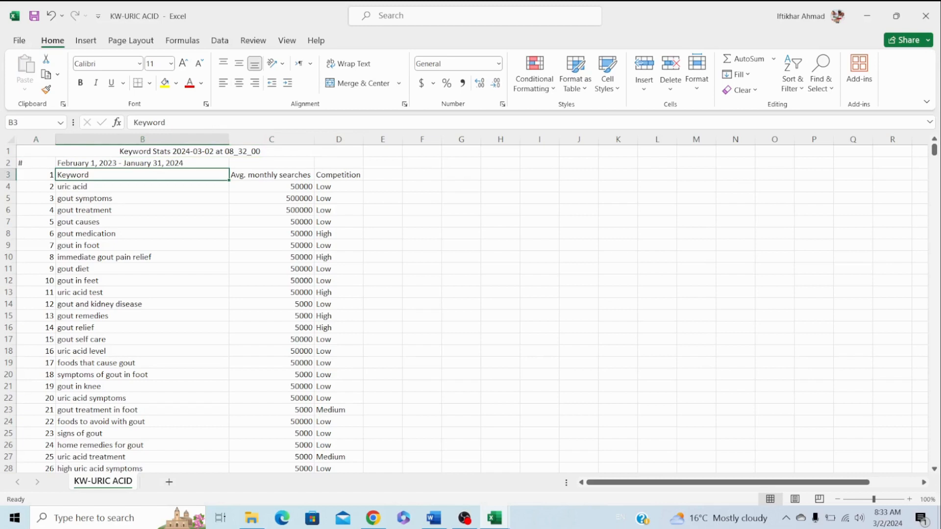
Move the # heading from A2 to A3 and restart the numbering with 1 in A4.
click(35, 175)
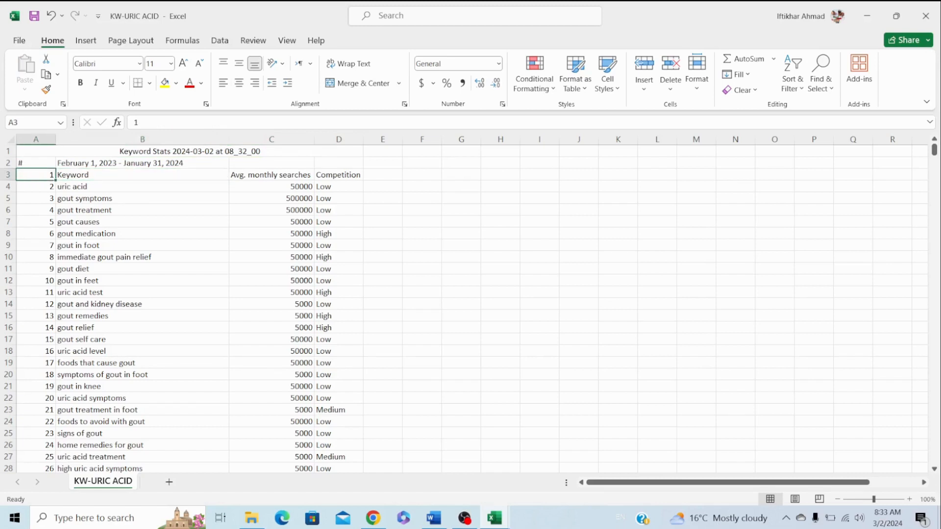
click(36, 163)
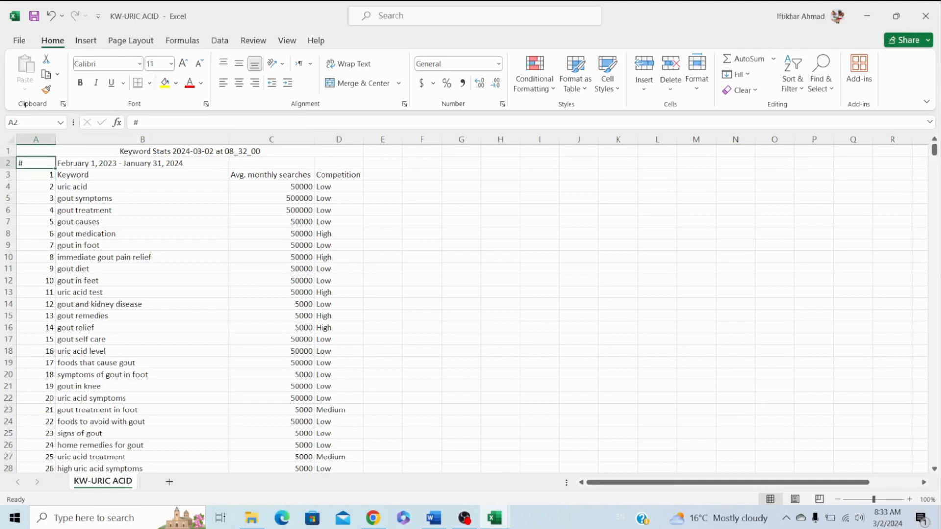
key(ctrl+x)
key(Down)
key(ctrl+v)
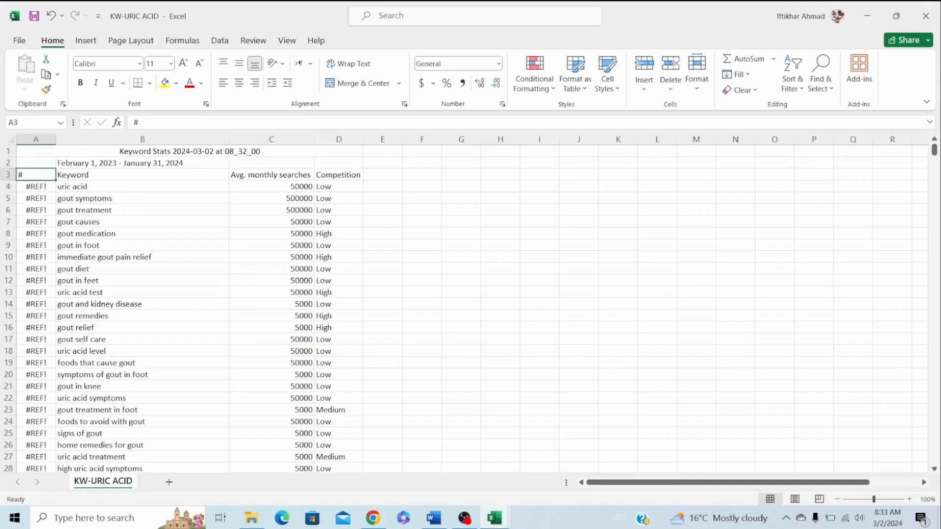
key(Down)
text(1)
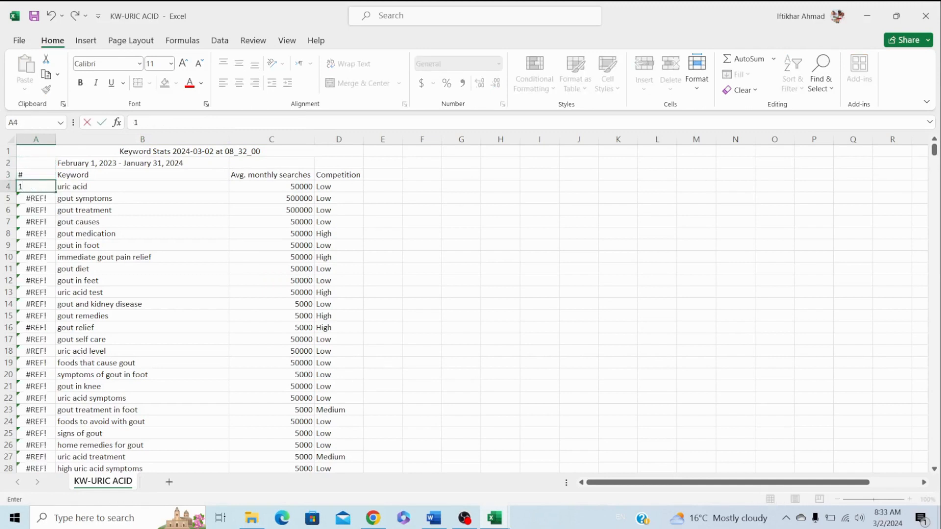
key(Return)
key(Down)
key(Up)
key(Up)
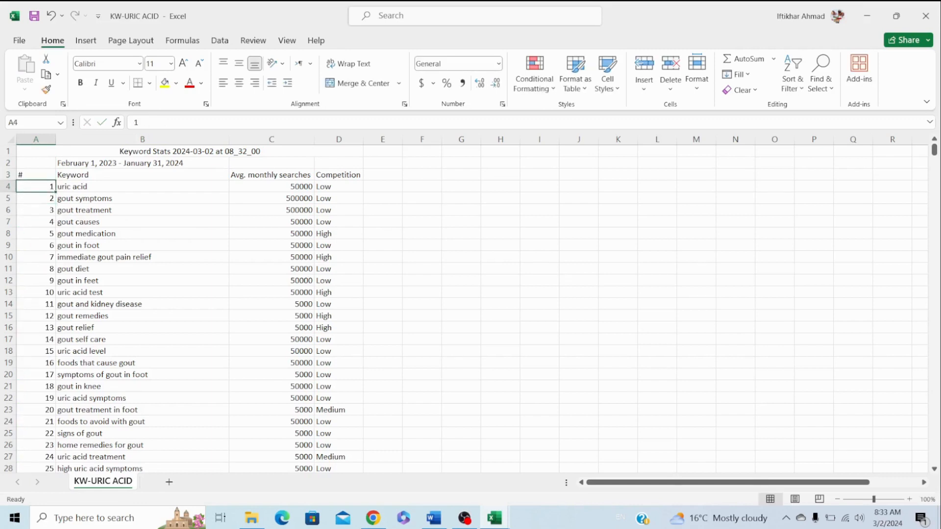
Make the header row A3 to D3 bold.
key(Up)
key(shift+Right)
key(shift+Right)
key(shift+Right)
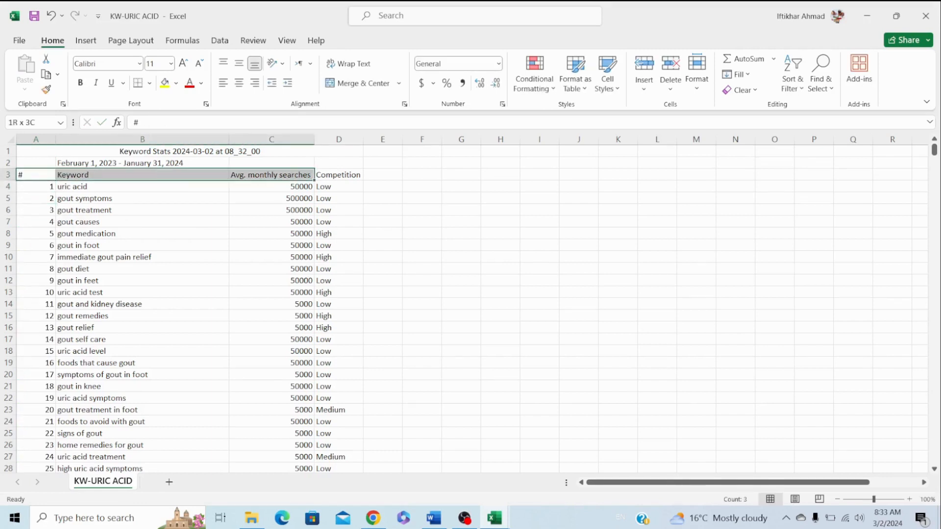
key(ctrl+b)
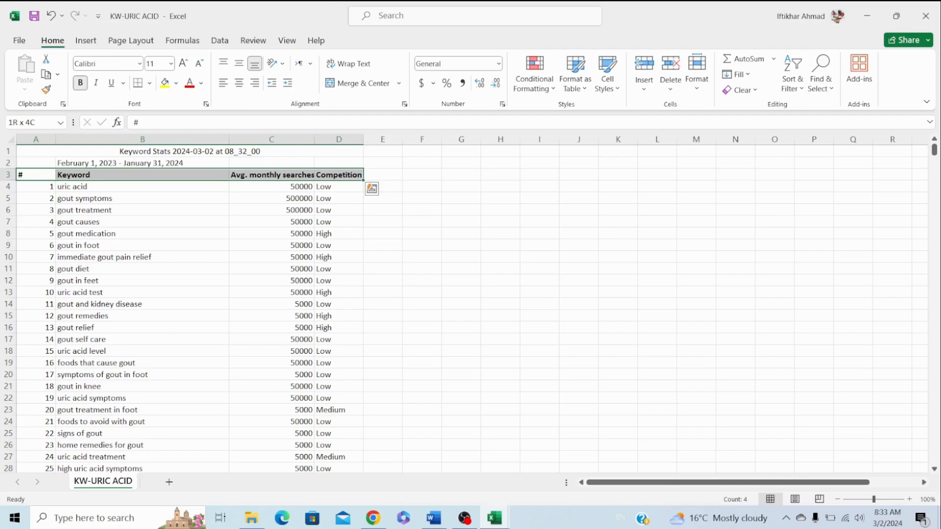
Apply all borders to the keyword table from the header row down to the last keyword.
key(ctrl+shift+Down)
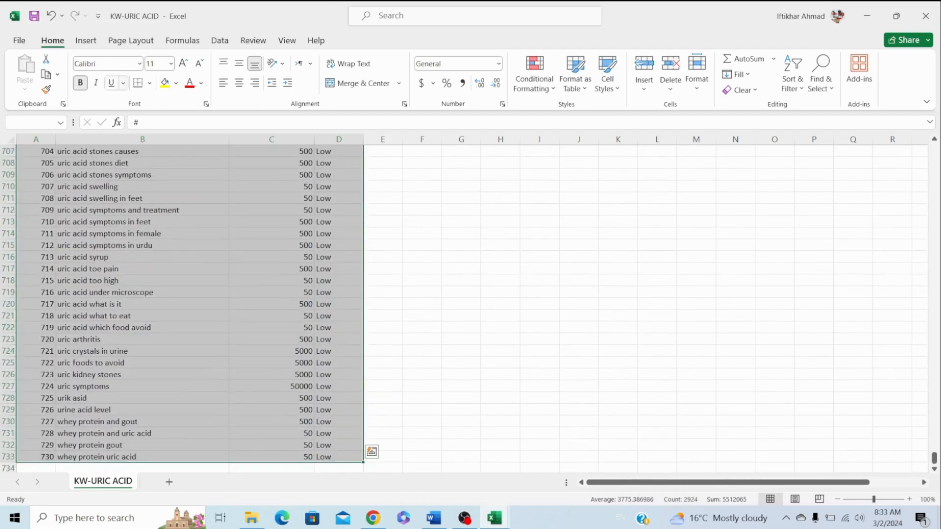
click(149, 83)
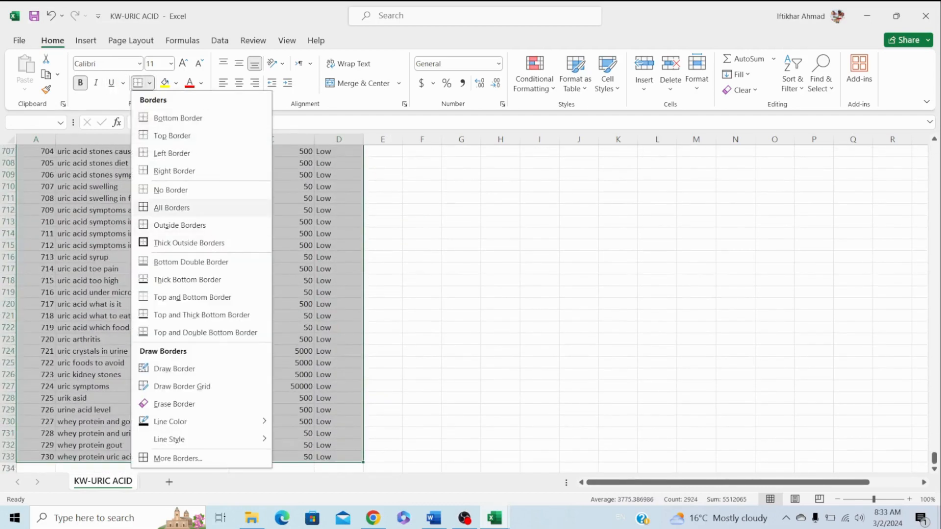
click(171, 207)
click(142, 316)
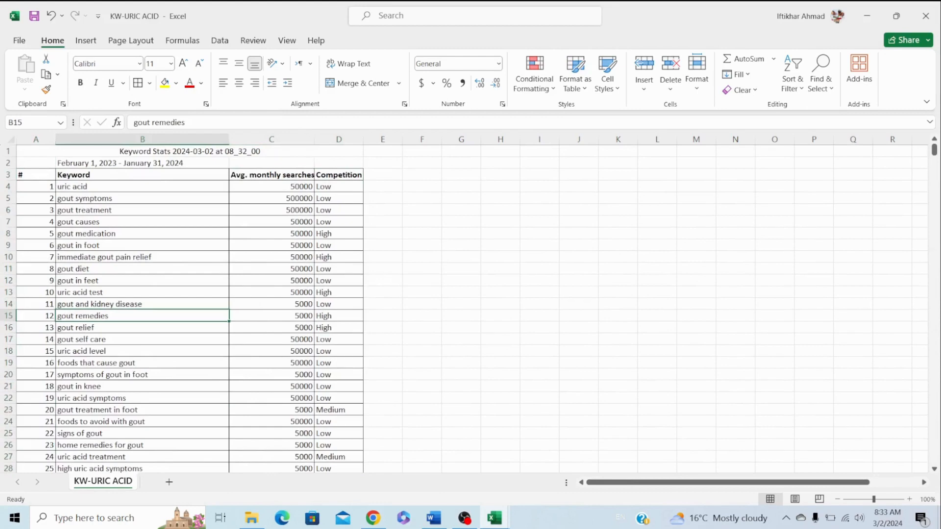
Fit the # column and the Avg. monthly searches column to their contents.
double_click(55, 140)
drag(24, 175, 318, 175)
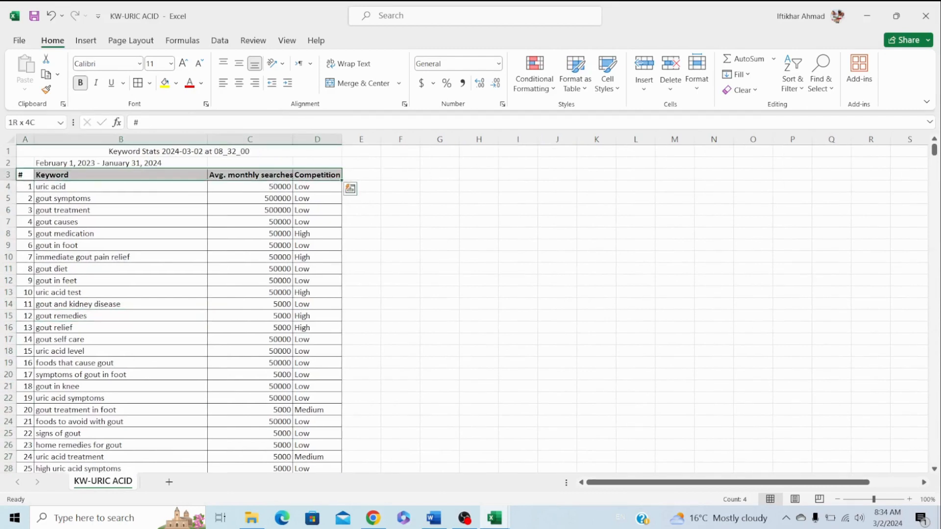
double_click(293, 140)
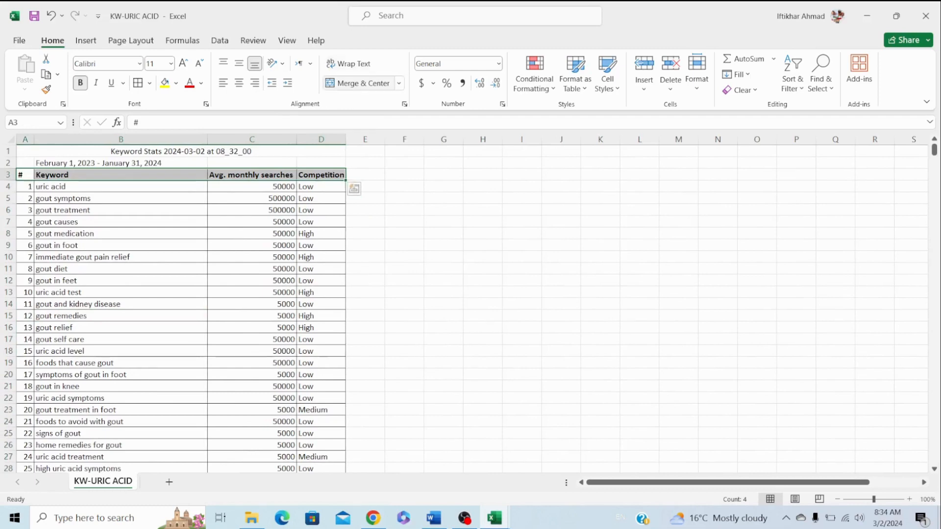
Add filters to the header row and sort the keywords by Avg. monthly searches from largest to smallest.
click(219, 40)
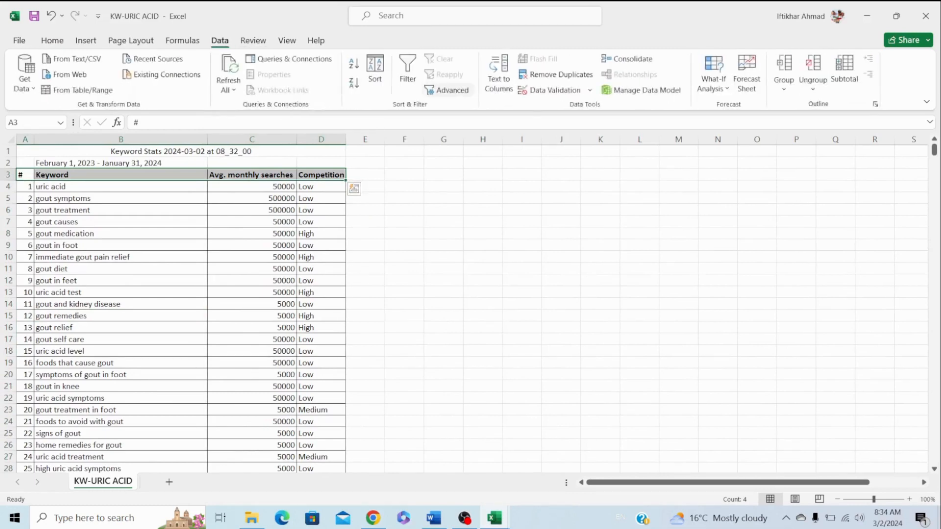
click(408, 75)
click(252, 269)
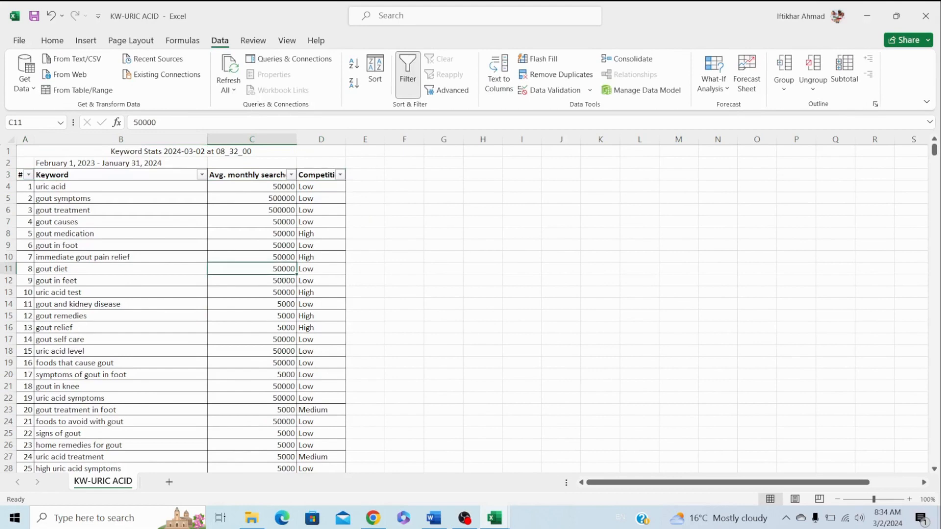
click(291, 175)
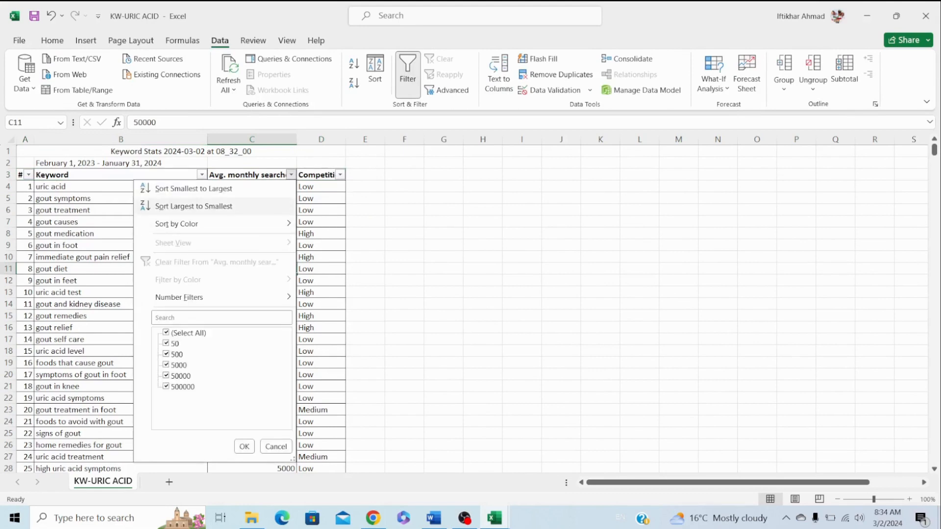
click(194, 206)
click(252, 292)
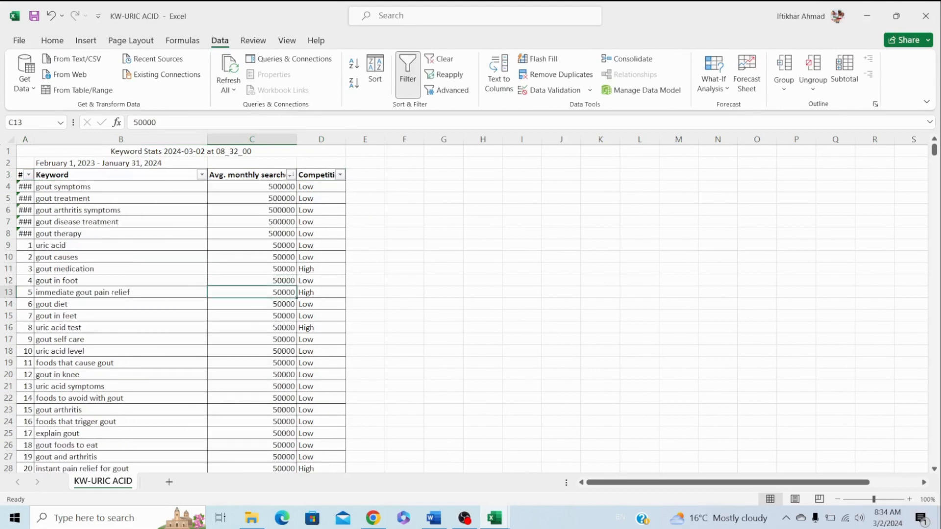
Restart the # numbering by entering 1 in cell A4 for the gout symptoms row.
click(25, 187)
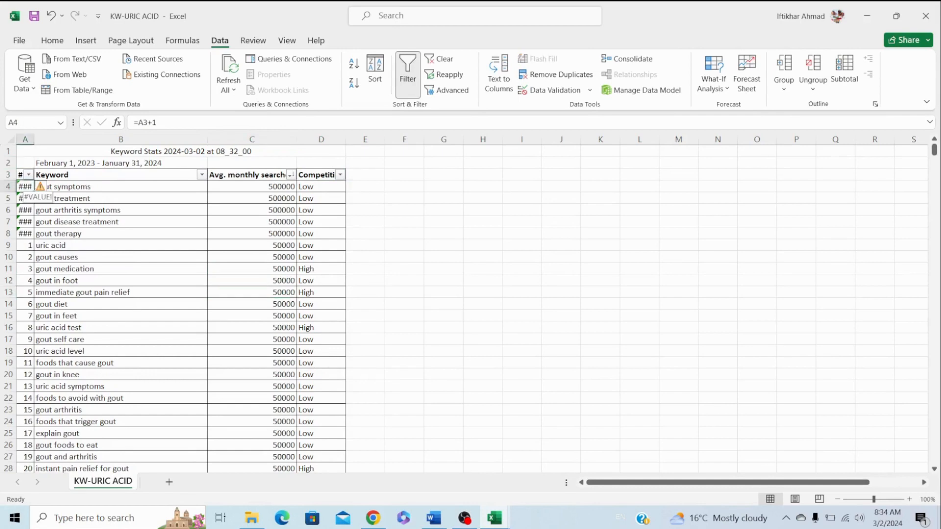
text(1)
key(Return)
key(Down)
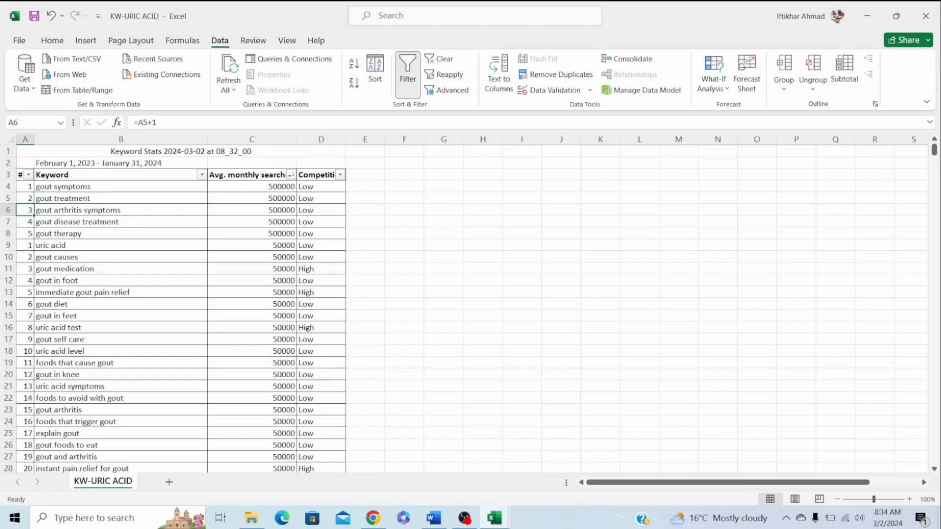
scroll(181, 308, down, 1)
scroll(181, 309, up, 1)
Copy the keyword, average searches and competition data from row 4 down to the last keyword, without the # column.
click(120, 187)
key(shift+Right)
key(shift+Right)
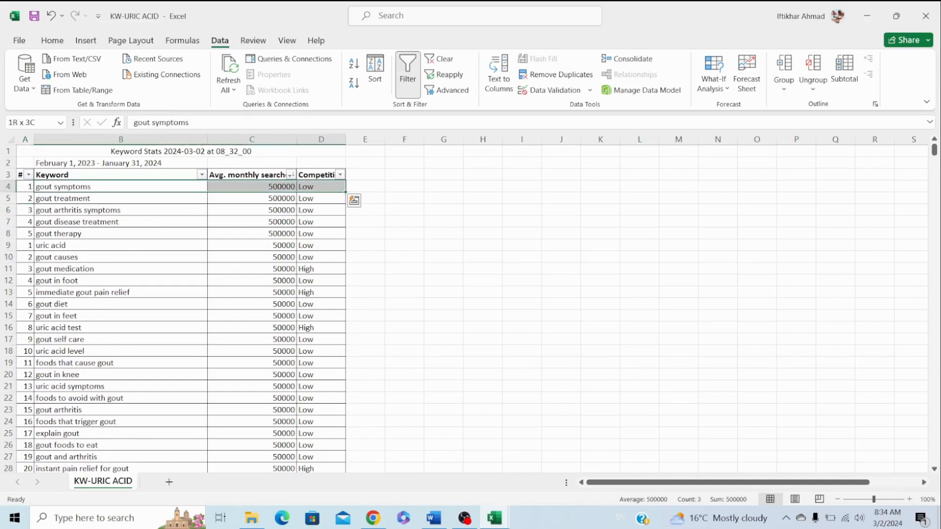
key(ctrl+q)
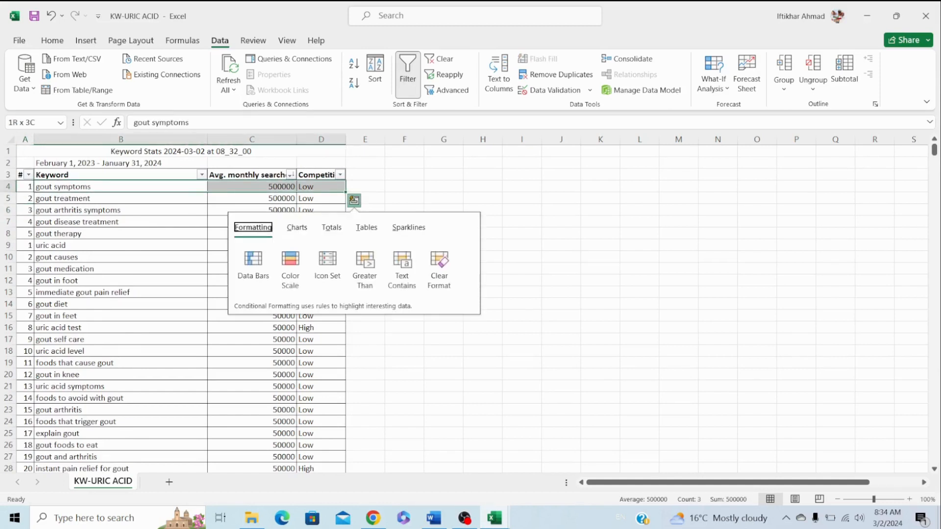
key(Escape)
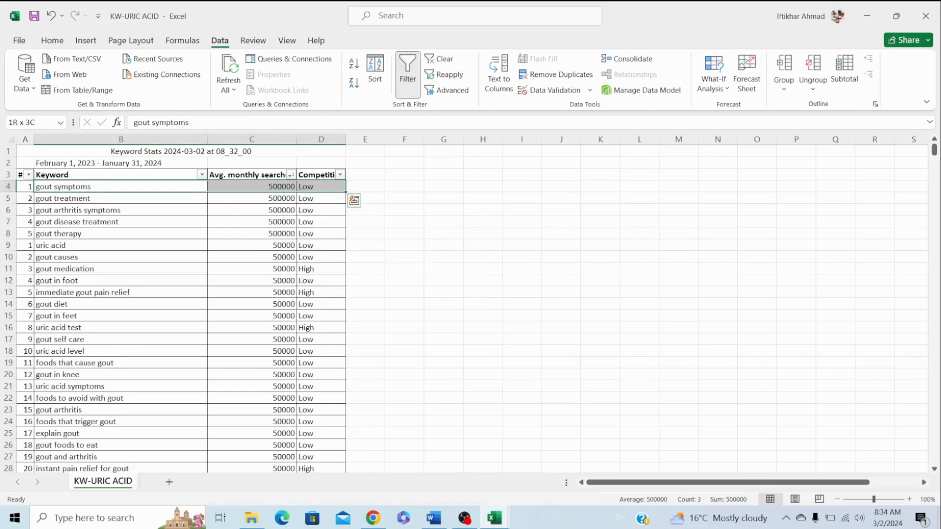
key(ctrl+shift+Down)
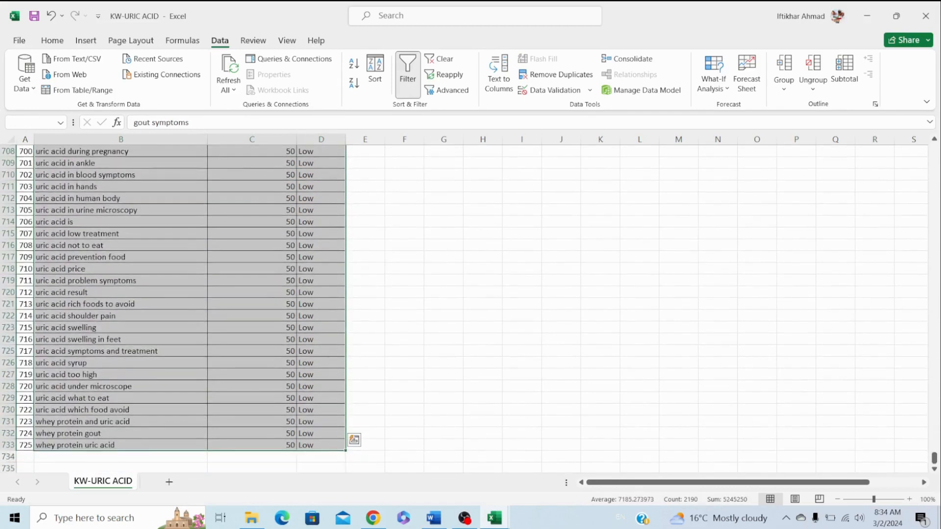
key(ctrl+c)
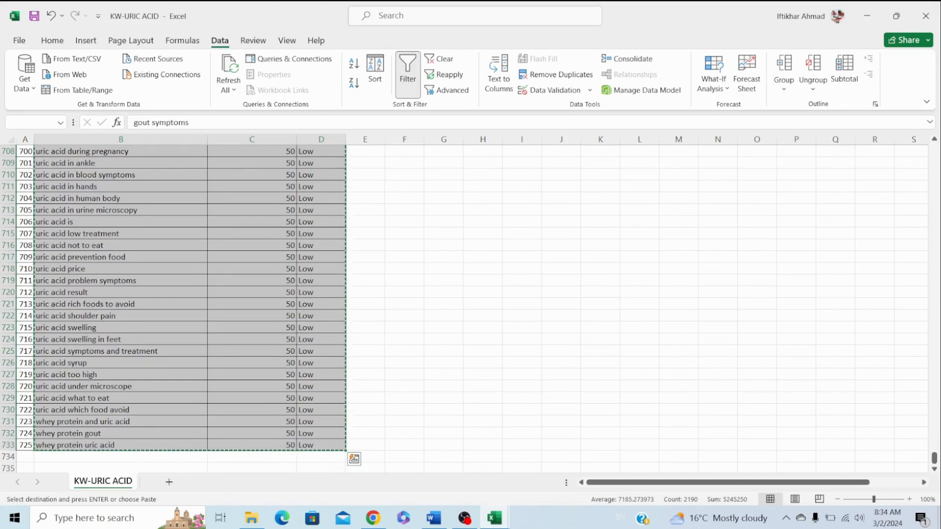
Switch to the KW-HOW TO CONTROL URIC ACID workbook and paste the copied keywords at B52, directly below its last keyword.
key(alt+Tab)
key(Down)
key(Down)
key(Down)
key(ctrl+Down)
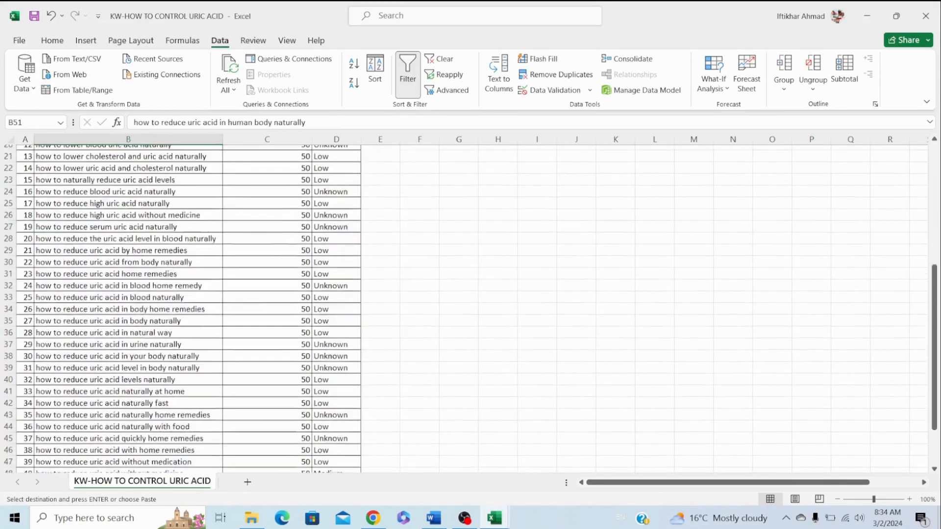
key(ctrl+Down)
key(ctrl+Up)
key(Down)
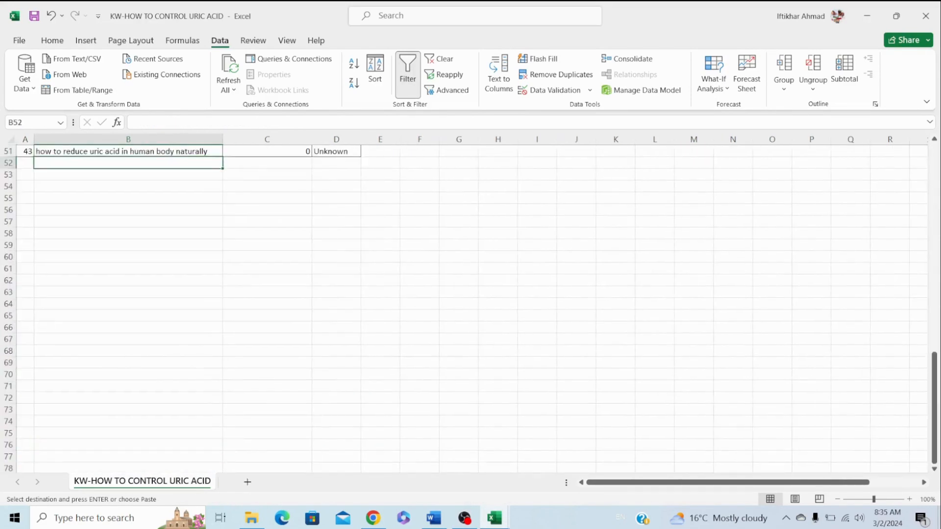
key(Return)
key(Up)
key(Up)
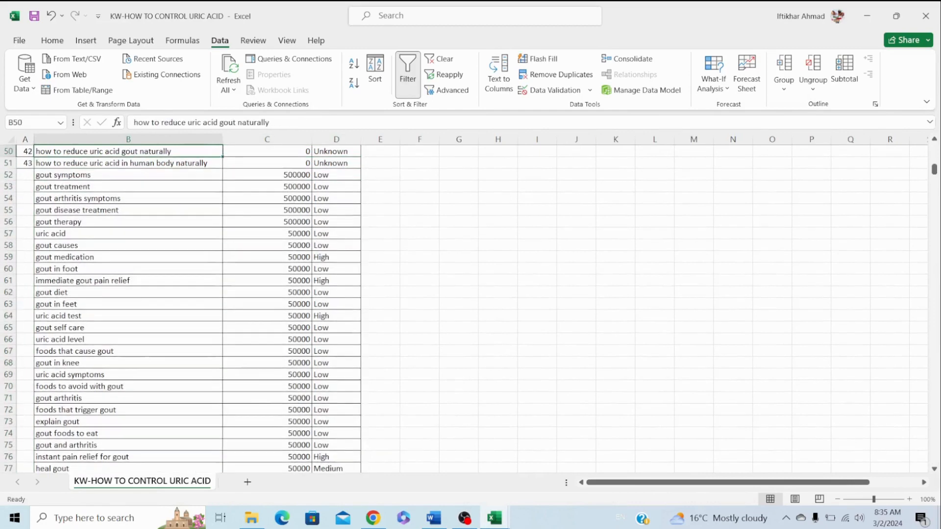
Extend the # numbering formula from A51 down to the last pasted keyword in row 781.
key(Down)
key(Left)
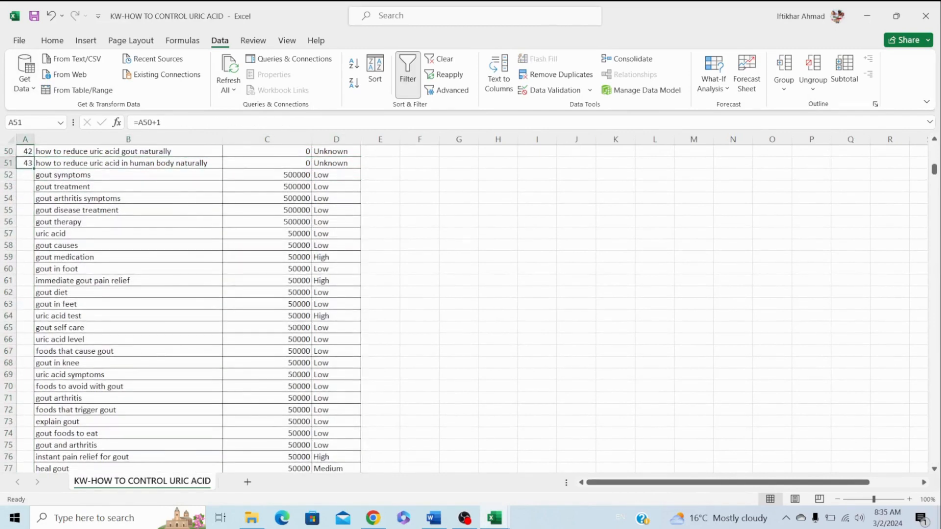
double_click(34, 168)
click(25, 258)
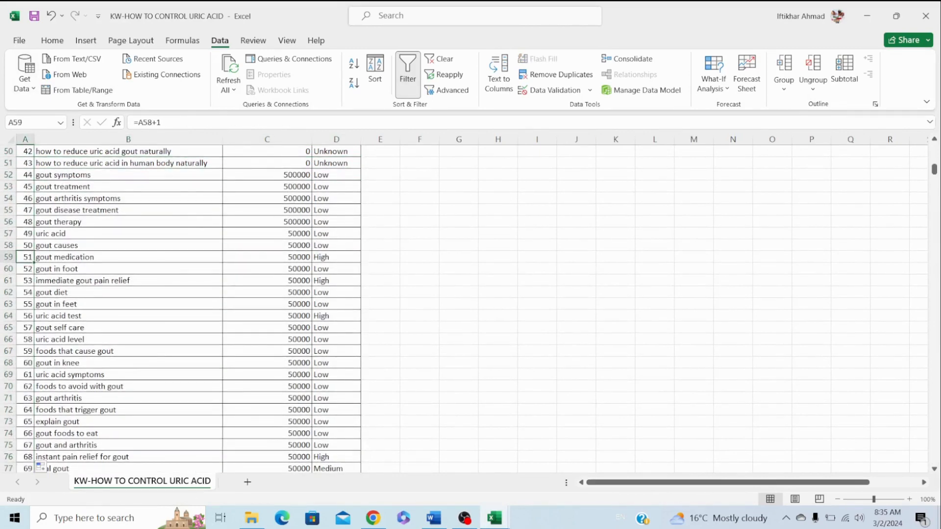
key(ctrl+Down)
key(Up)
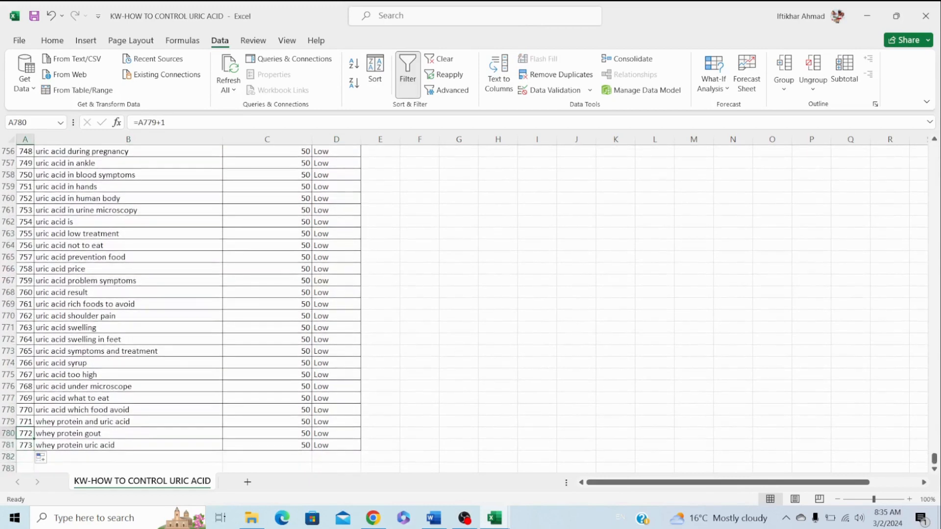
key(Down)
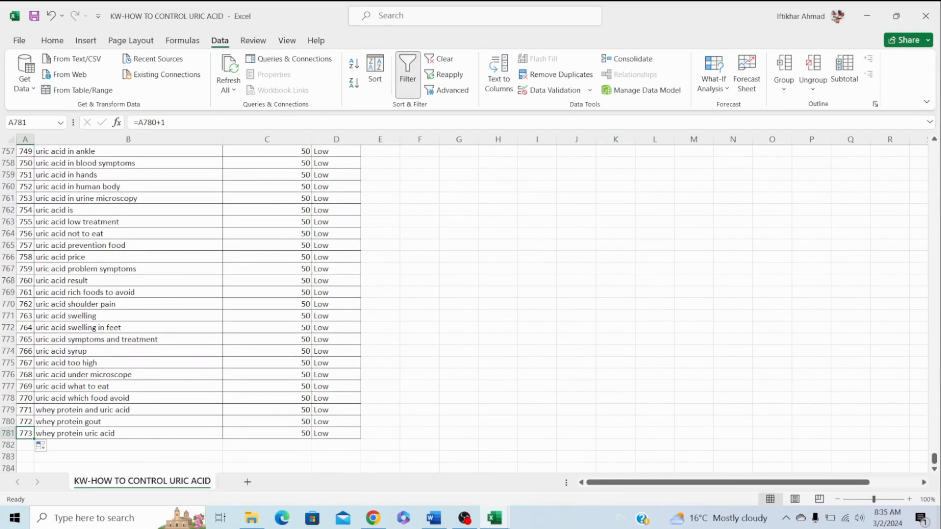
Widen the # column slightly and fit the Avg. monthly searches column to its contents.
key(ctrl+Up)
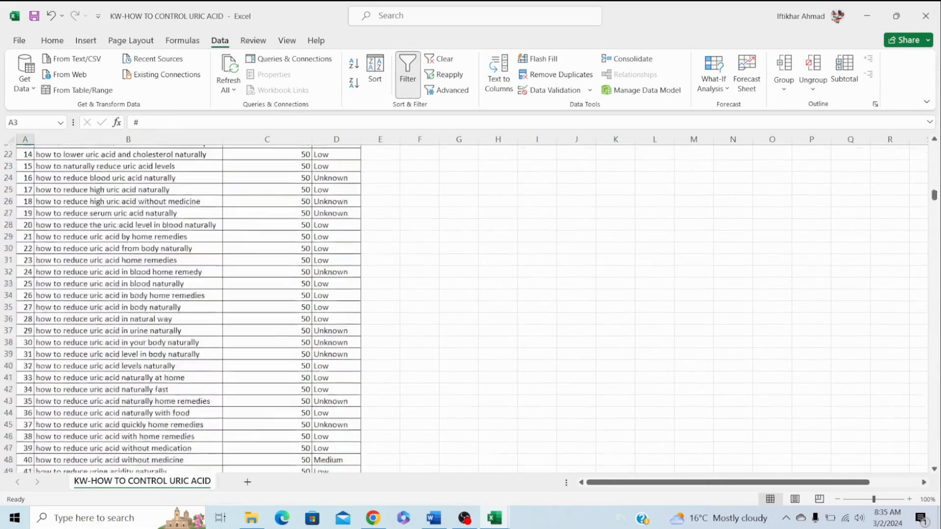
key(Down)
key(Down)
key(Up)
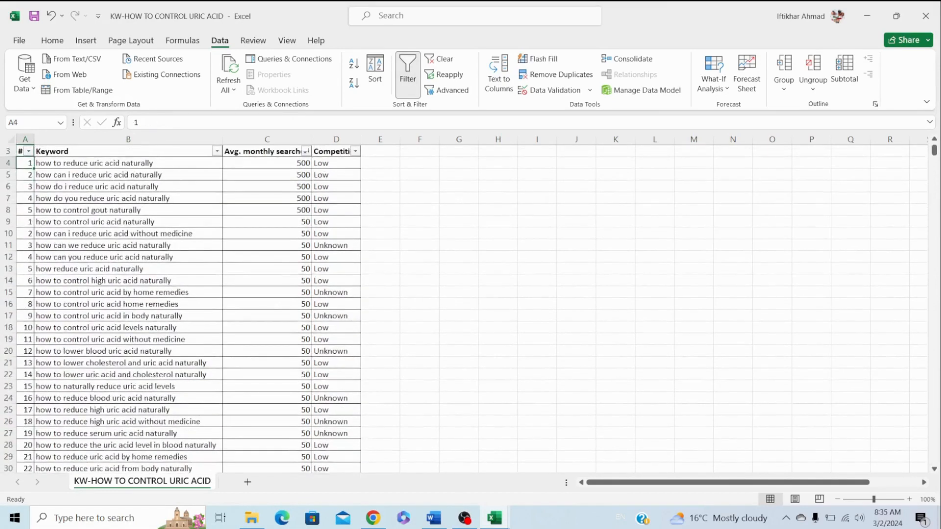
drag(34, 139, 37, 139)
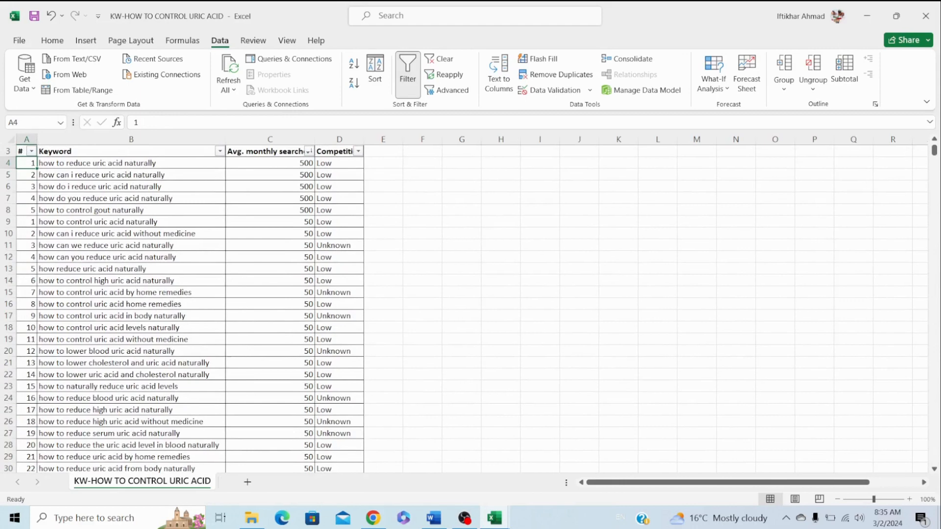
click(131, 198)
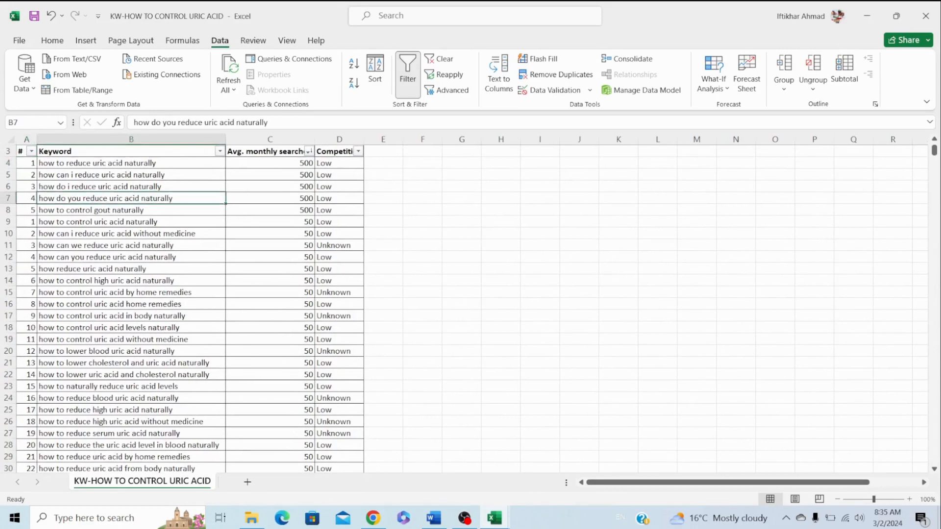
double_click(314, 139)
click(275, 211)
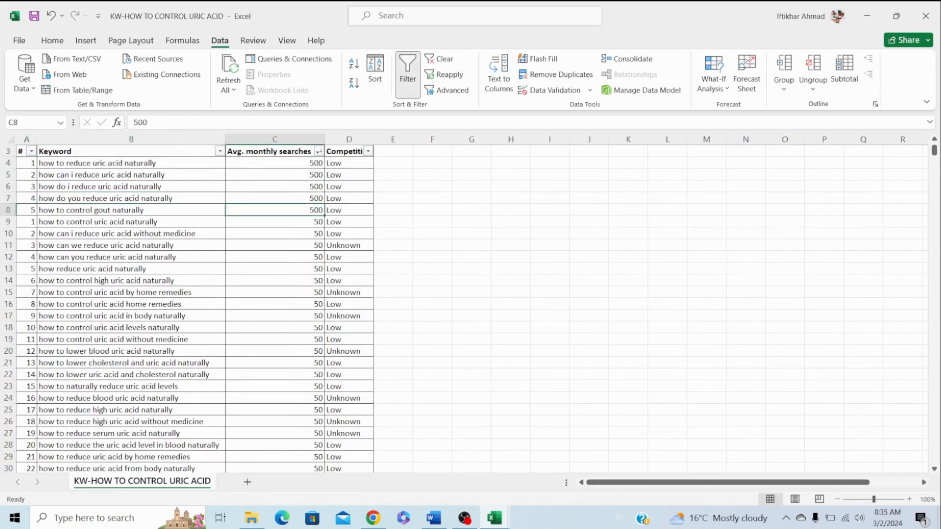
Sort the combined keyword list by Avg. monthly searches from largest to smallest.
click(319, 151)
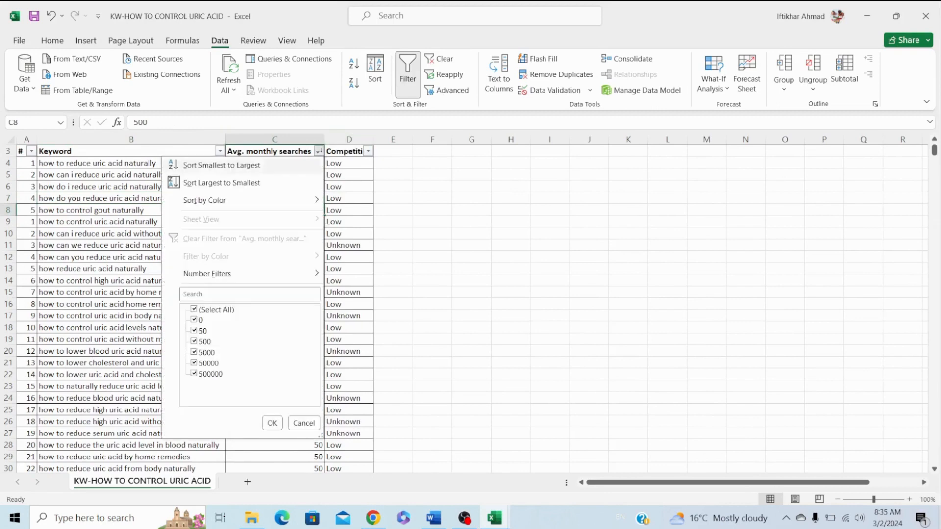
click(206, 182)
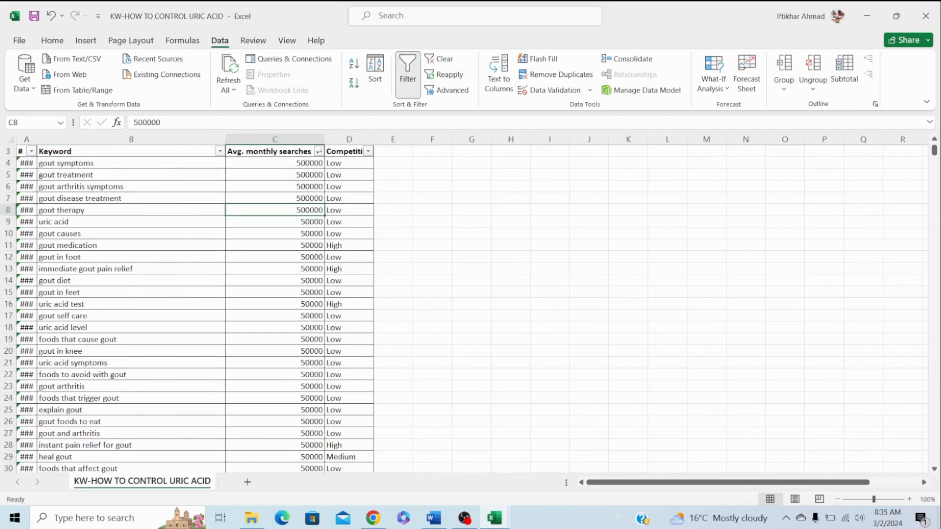
scroll(206, 309, up, 1)
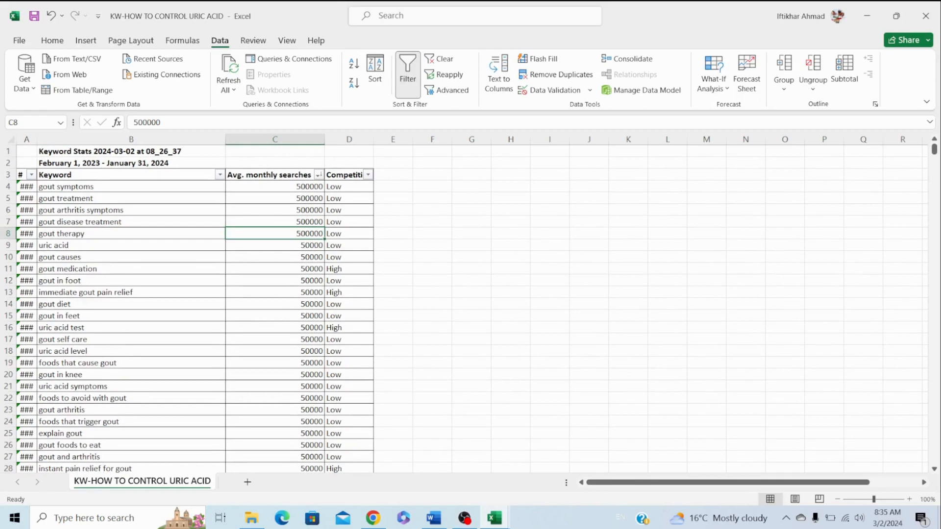
Enter 1 in cell A4 to restart the # numbering of the sorted combined list.
click(26, 187)
text(1)
key(Return)
key(Down)
key(Down)
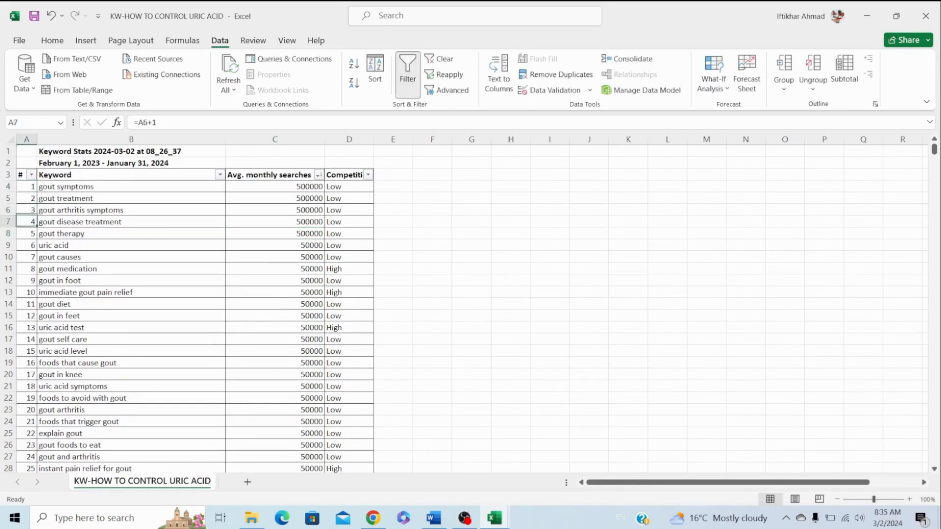
key(Up)
key(Up)
key(Down)
key(Down)
key(Down)
key(Down)
key(Up)
key(Up)
key(Up)
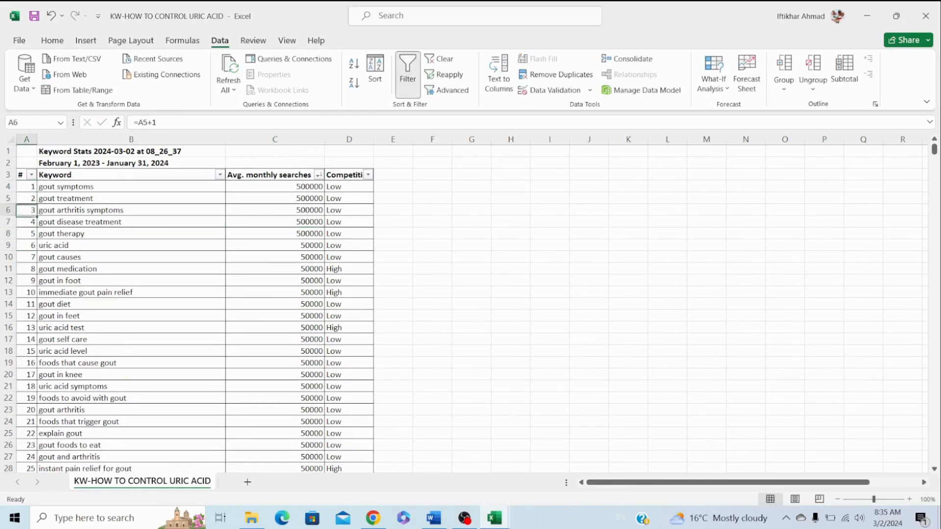
Highlight the keyword gout symptoms in B4 with a light green theme fill color.
key(Up)
key(Up)
key(Right)
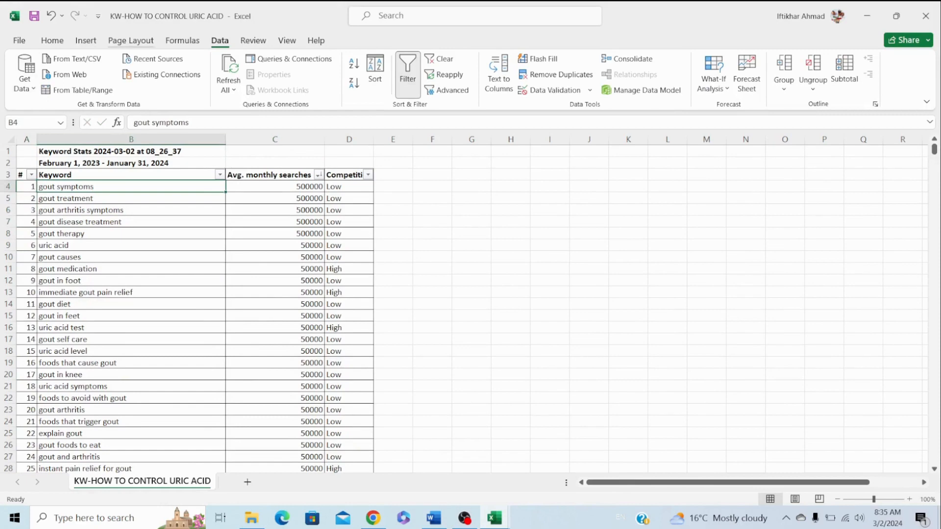
click(53, 41)
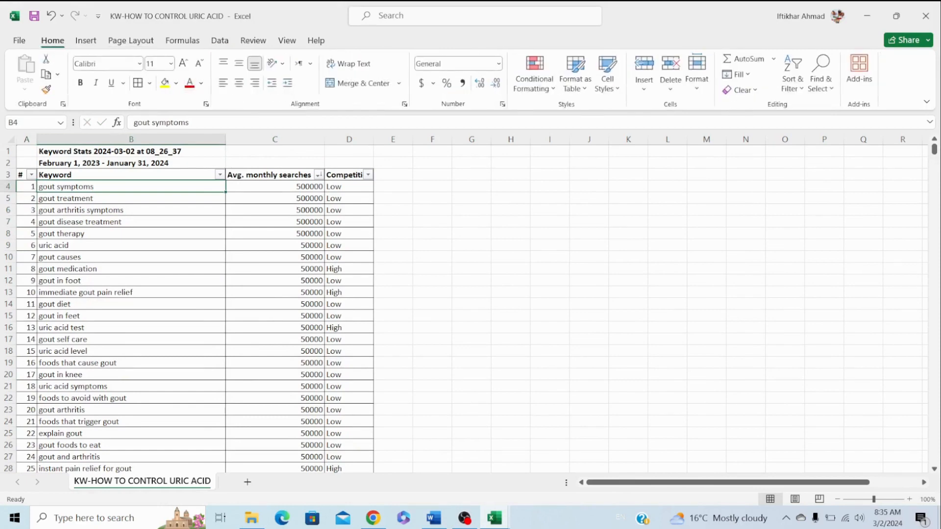
click(201, 82)
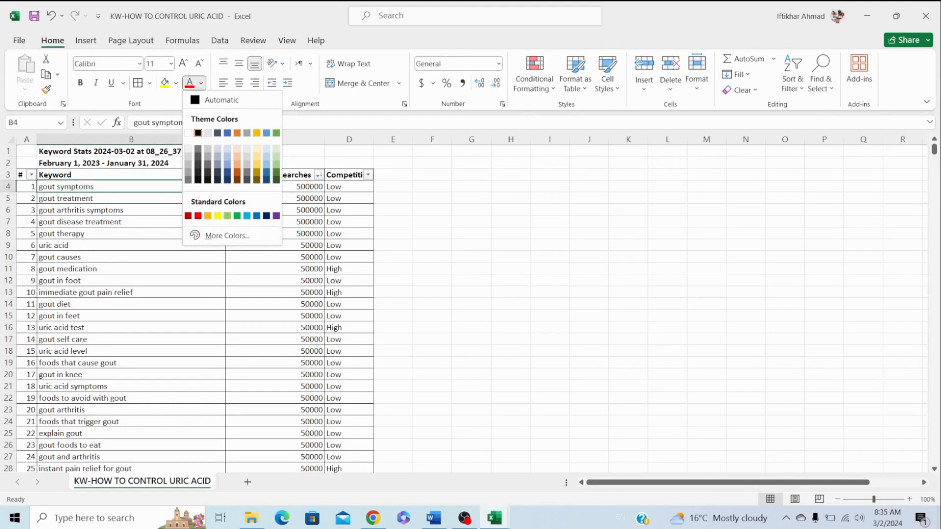
click(201, 83)
click(176, 82)
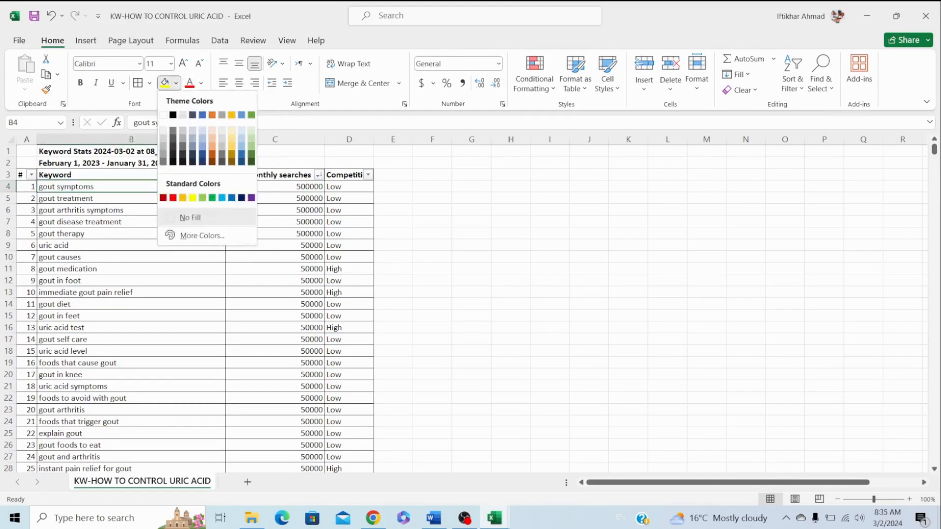
click(251, 145)
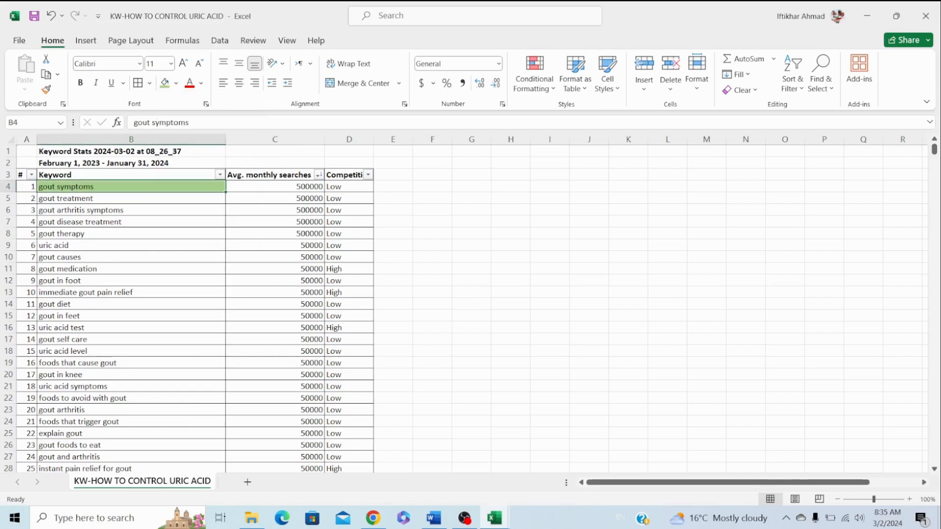
Apply the same green fill to gout treatment, gout arthritis symptoms and gout disease treatment in B5 to B7.
click(131, 198)
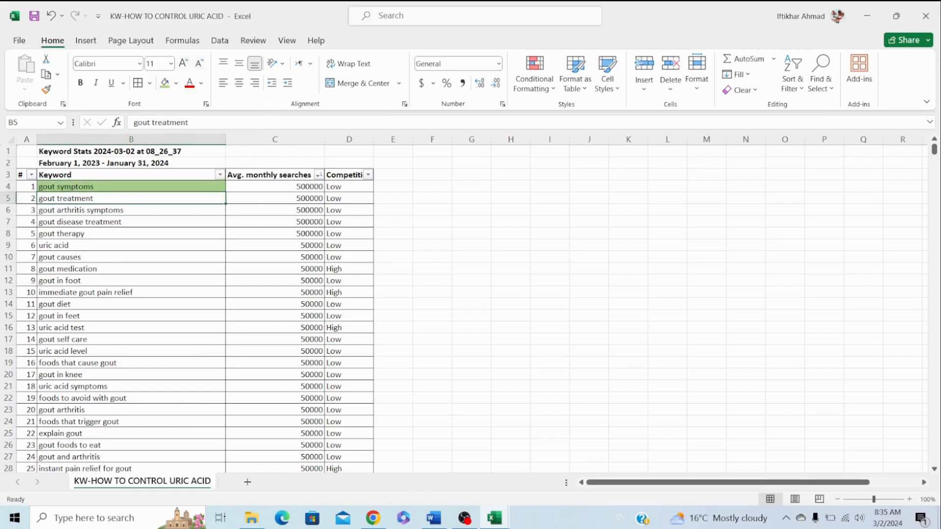
click(165, 83)
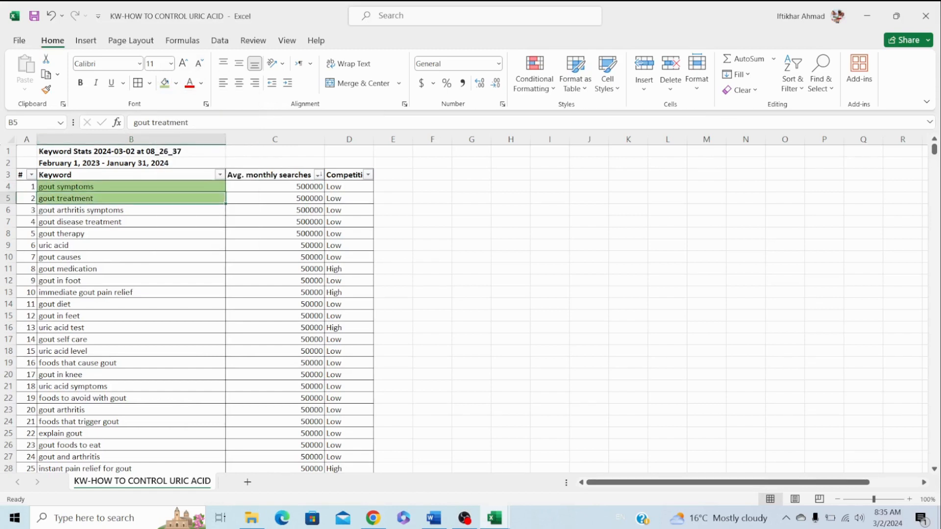
click(131, 210)
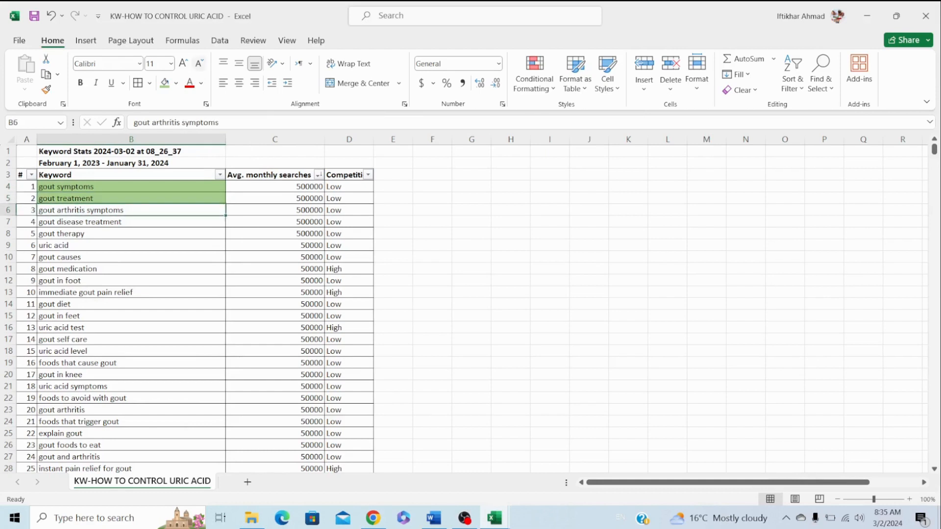
click(165, 82)
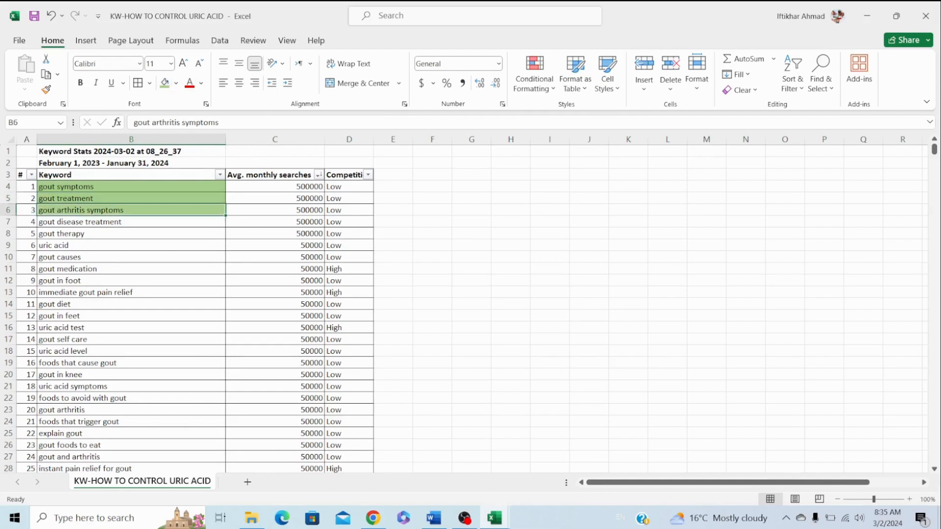
click(131, 222)
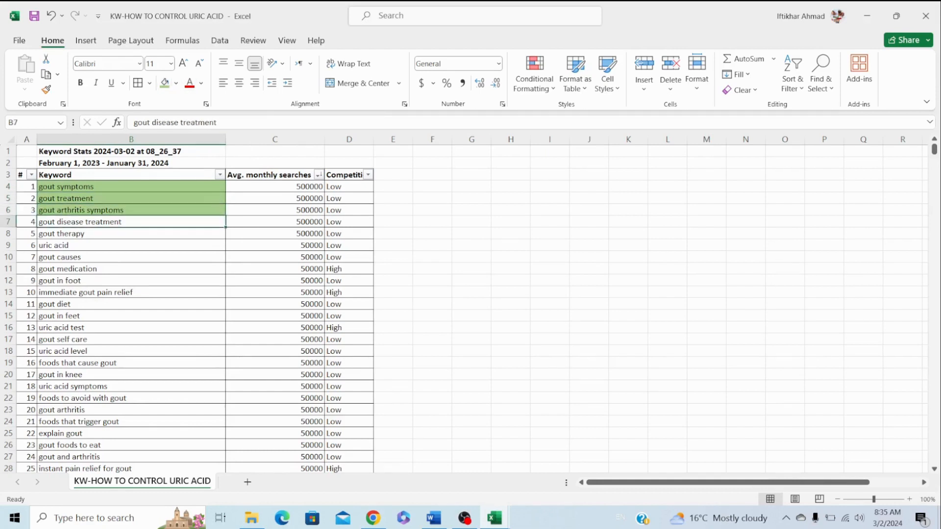
click(165, 82)
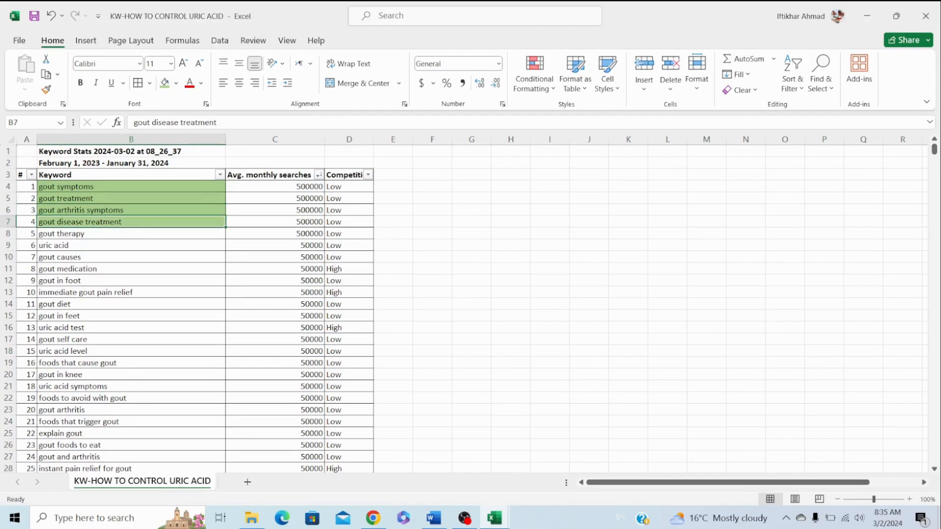
Apply the same green fill to gout therapy, uric acid and gout causes in B8 to B10.
key(Down)
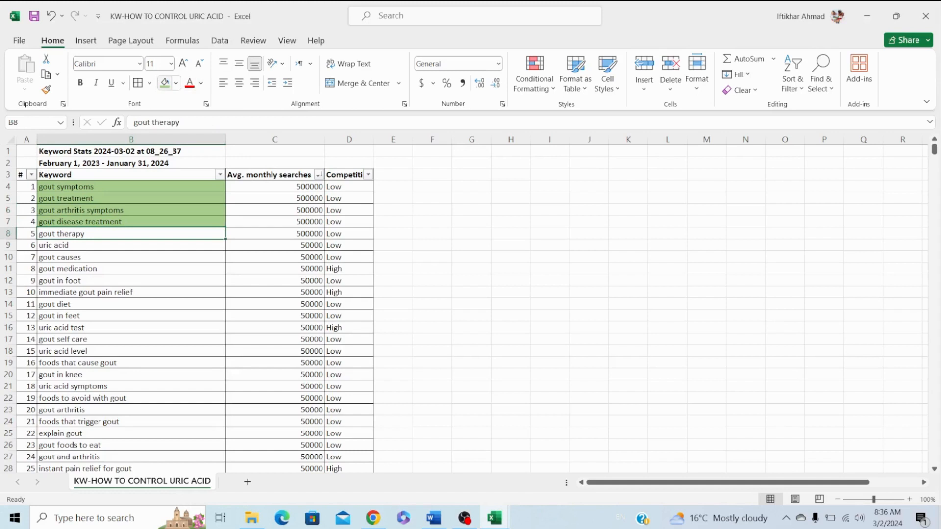
click(164, 83)
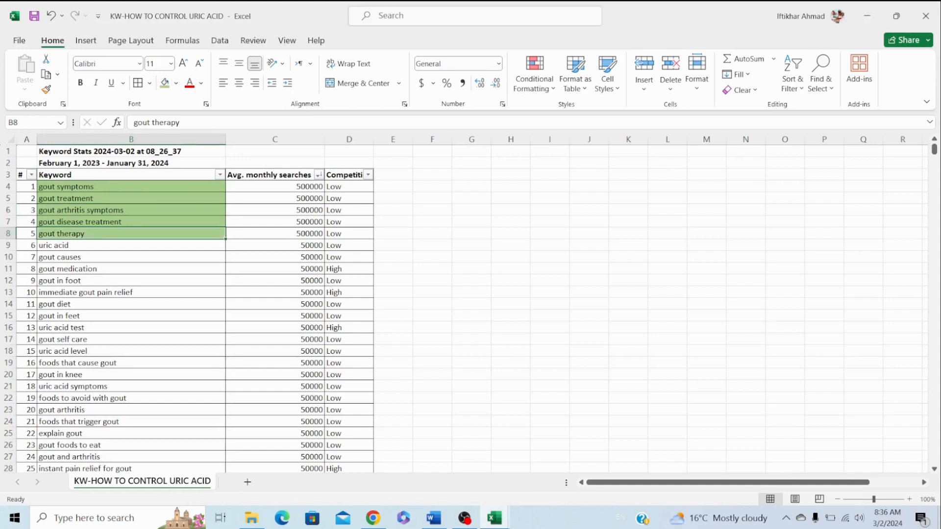
key(Down)
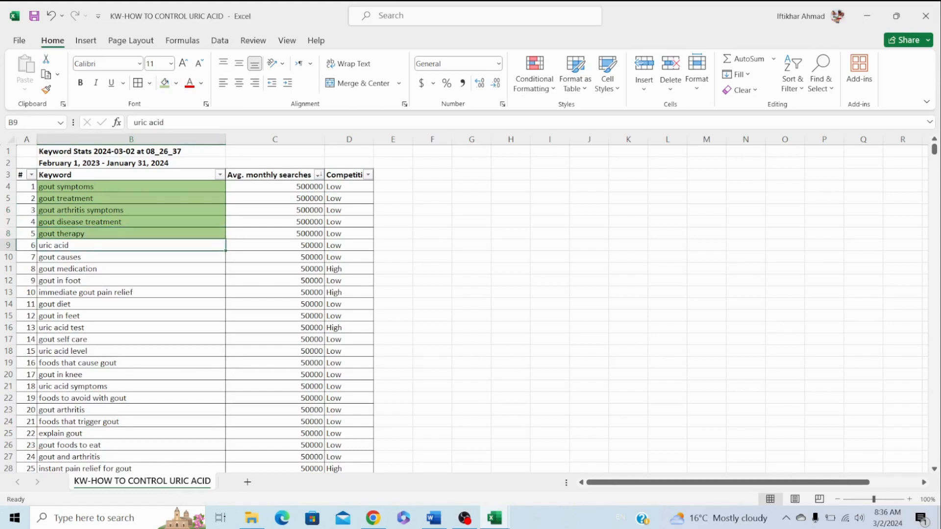
click(165, 83)
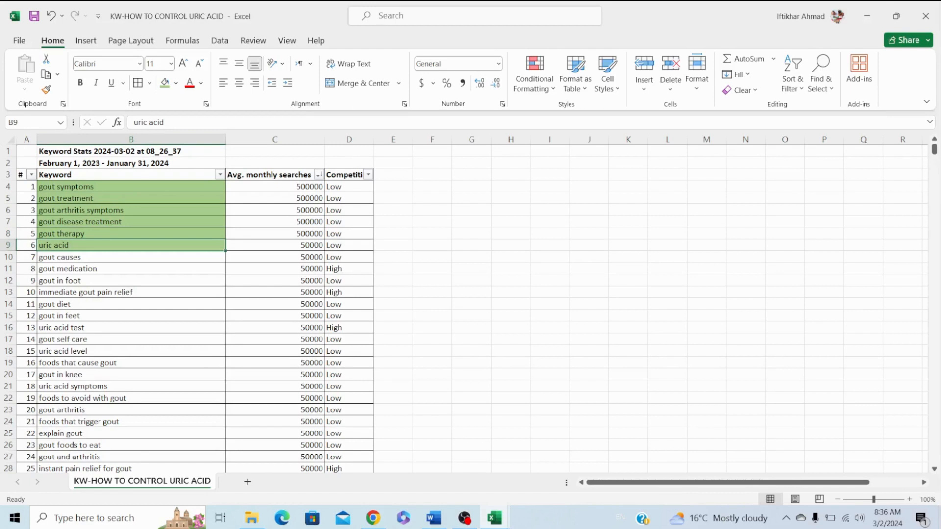
click(131, 258)
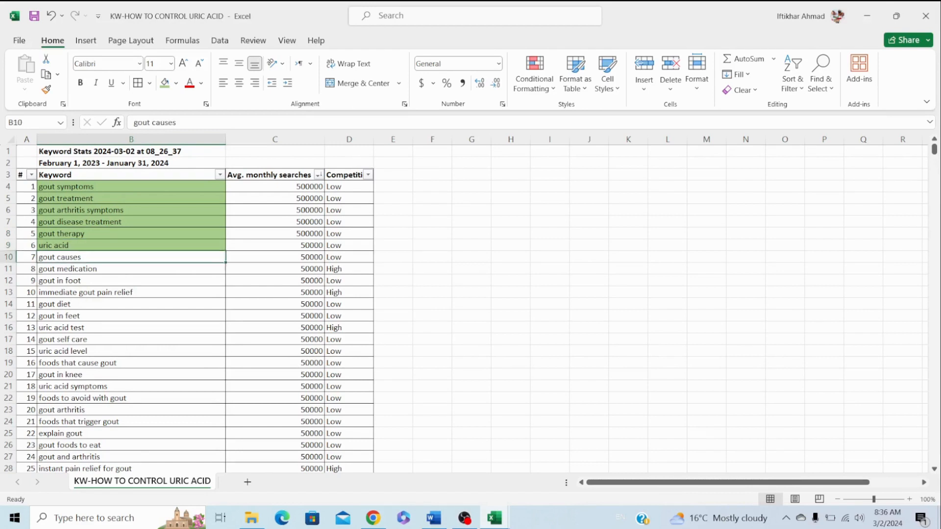
click(164, 82)
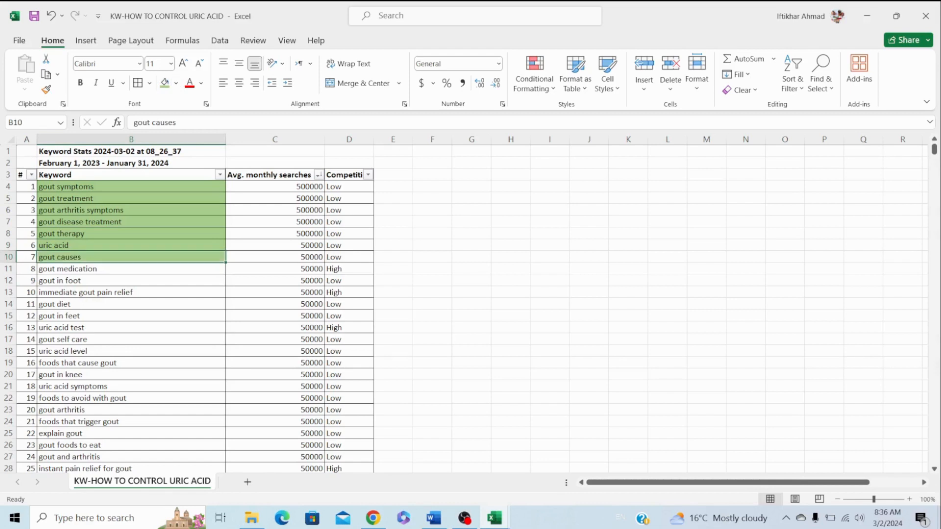
Fill gout medication, gout in foot, immediate gout pain relief and gout diet in B11 to B14 with the same green.
click(131, 269)
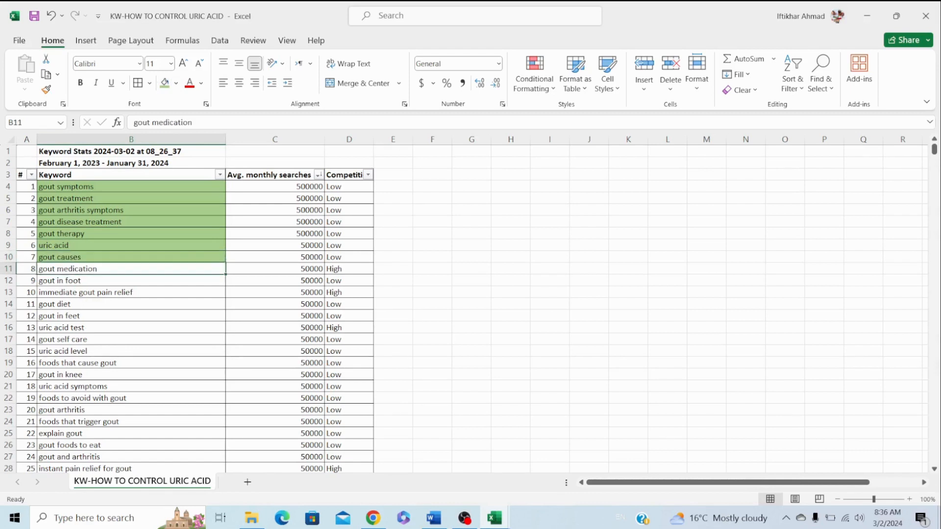
click(164, 82)
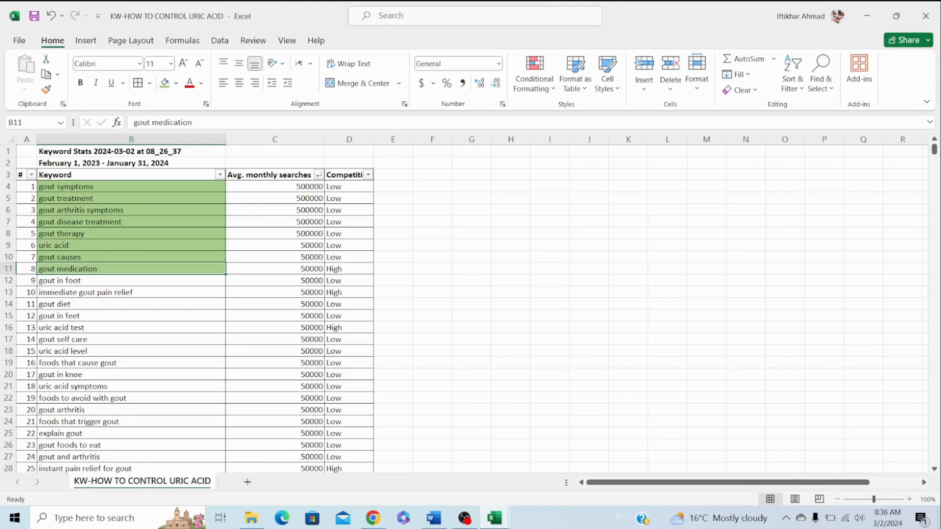
click(131, 281)
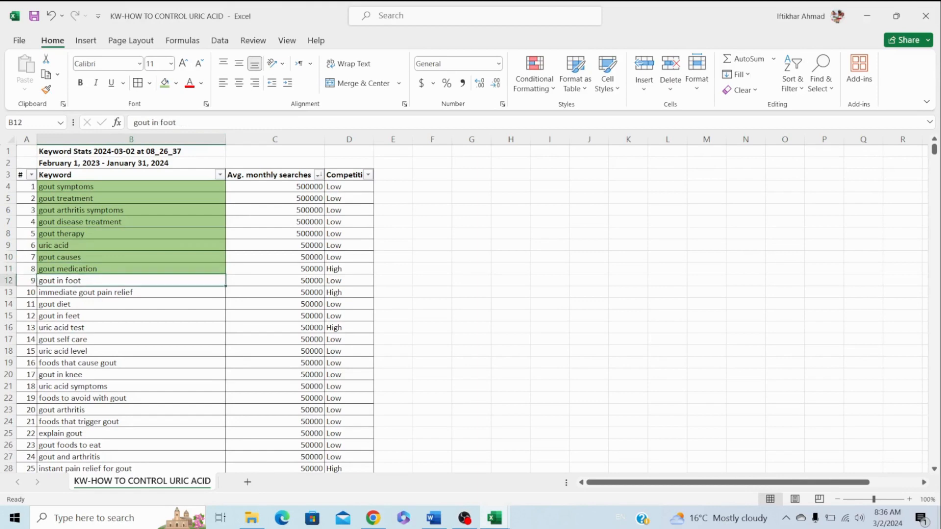
click(164, 82)
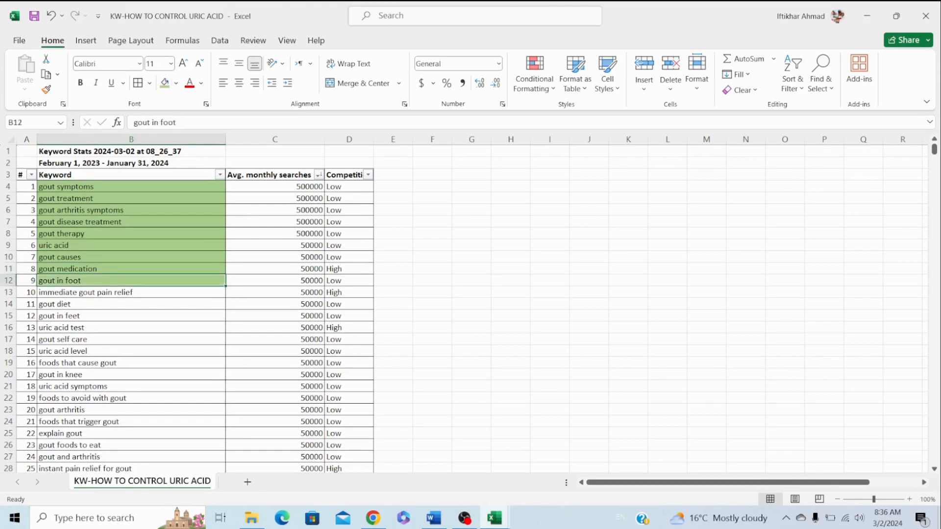
scroll(196, 309, down, 1)
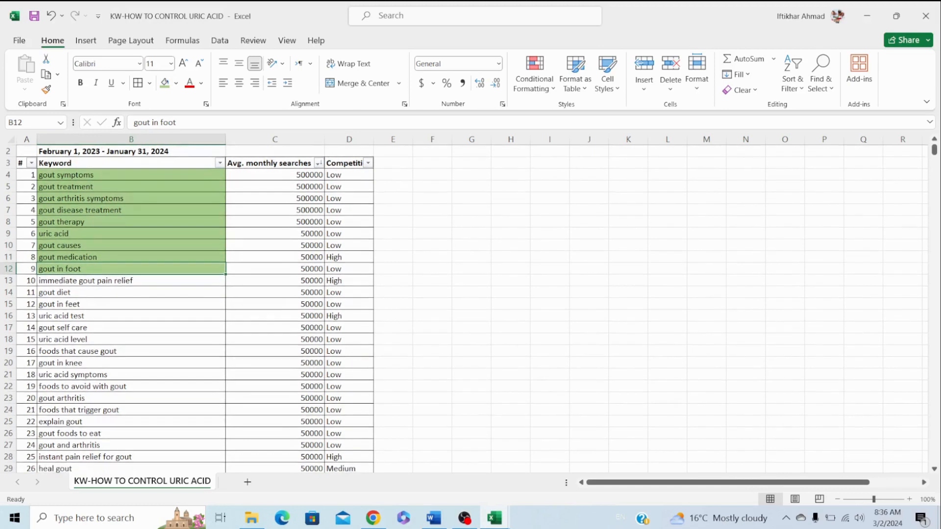
click(131, 280)
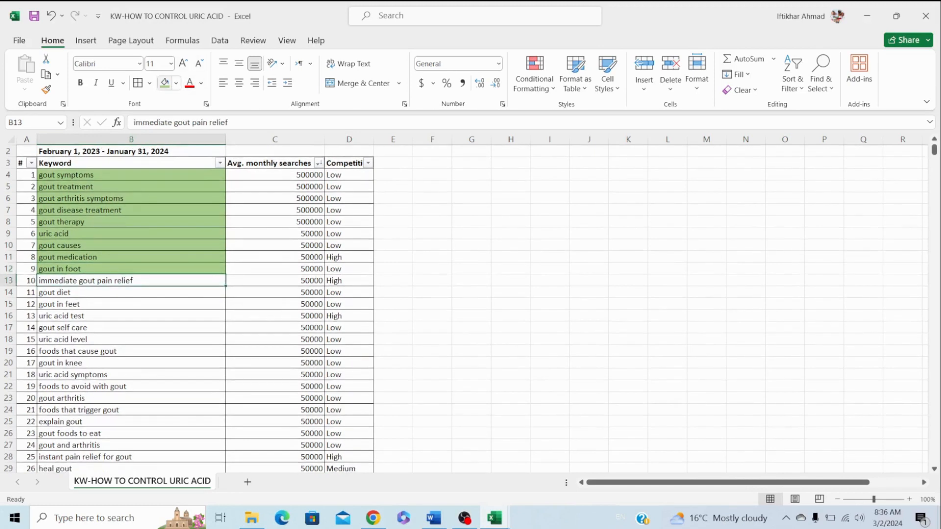
click(165, 82)
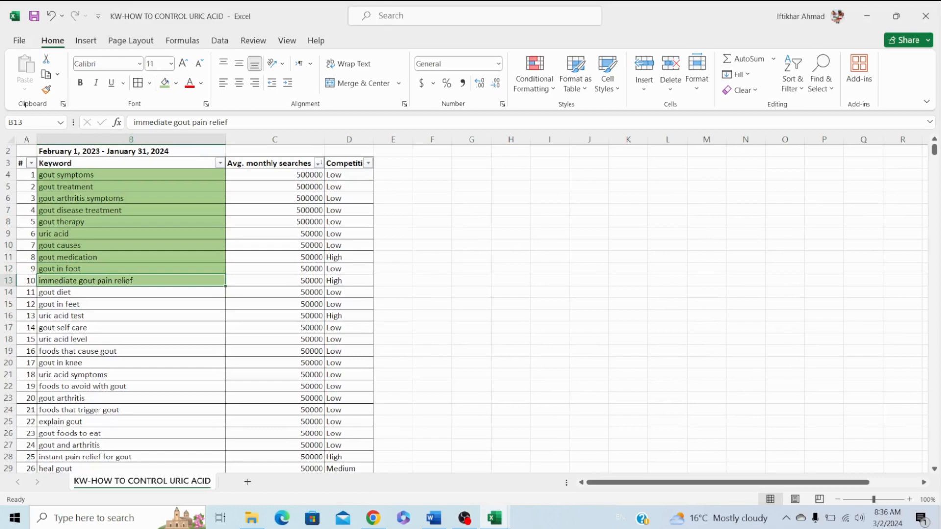
click(131, 292)
click(165, 82)
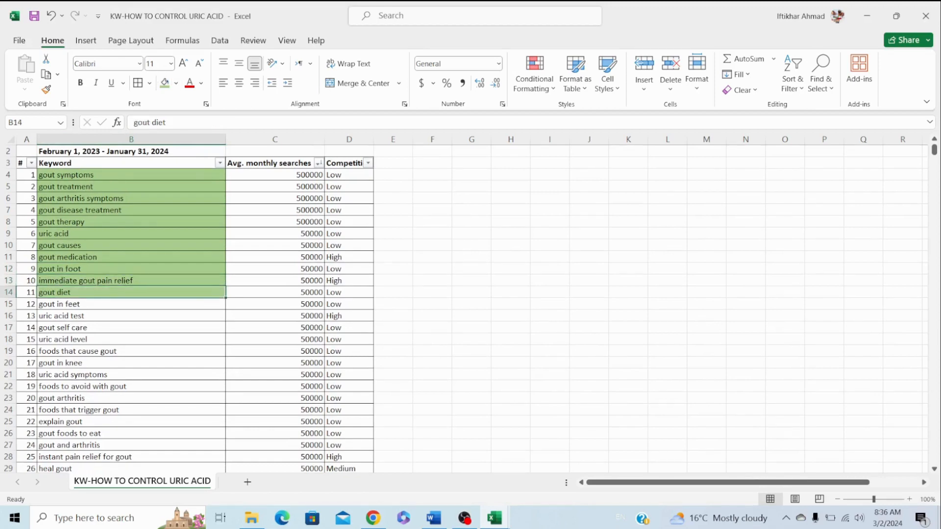
Highlight uric acid test in B16 and uric acid level in B18 with the green fill, skipping gout in feet and gout self care.
key(Down)
key(Down)
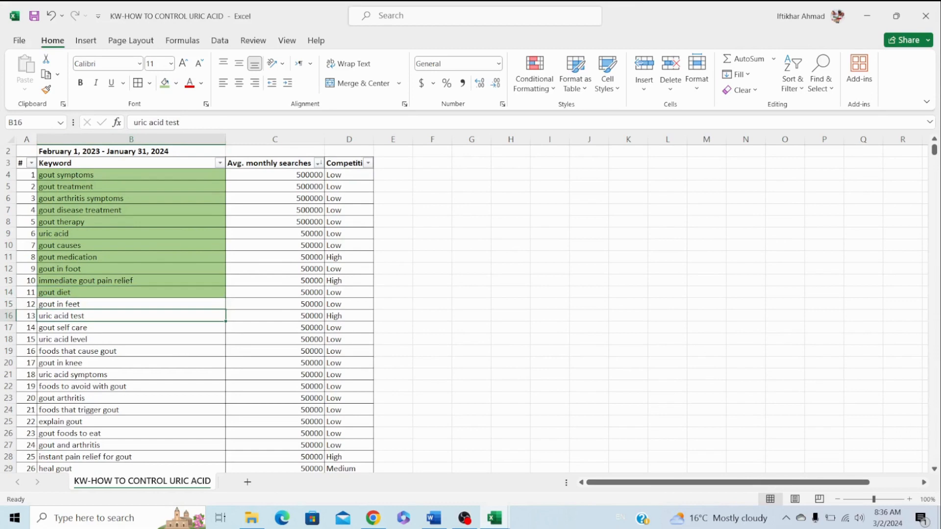
click(165, 82)
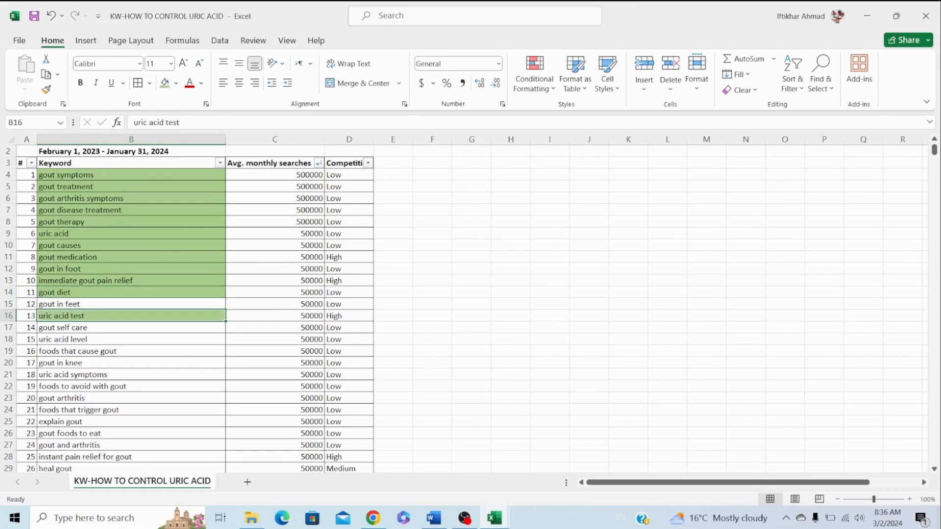
key(Down)
key(Down)
key(Up)
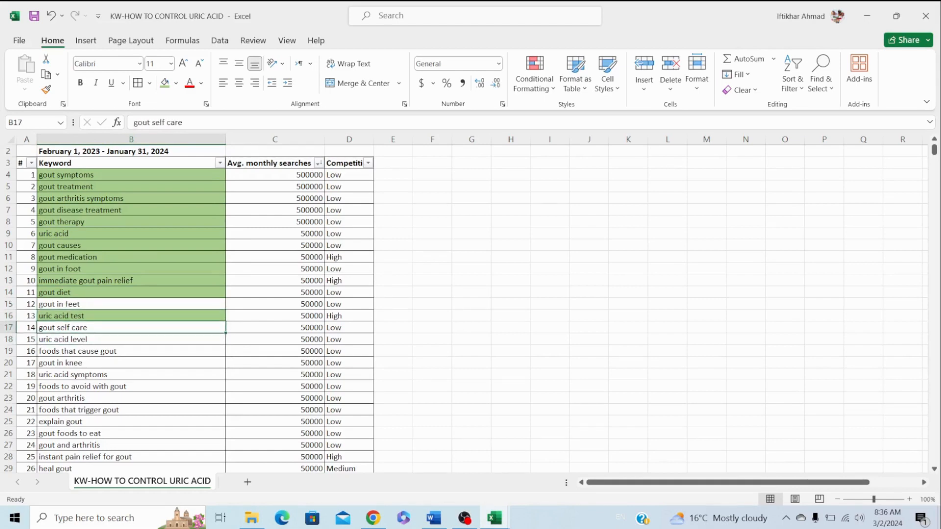
key(Down)
key(Up)
key(Down)
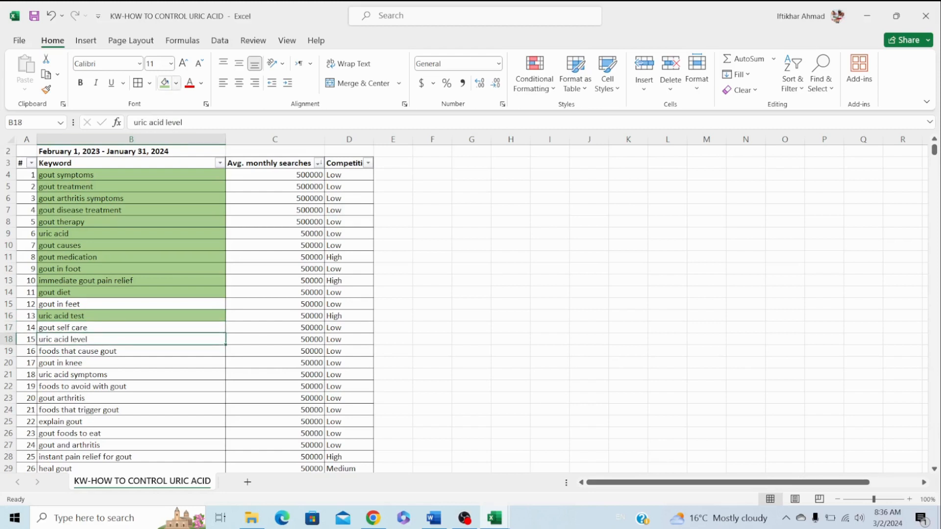
click(165, 82)
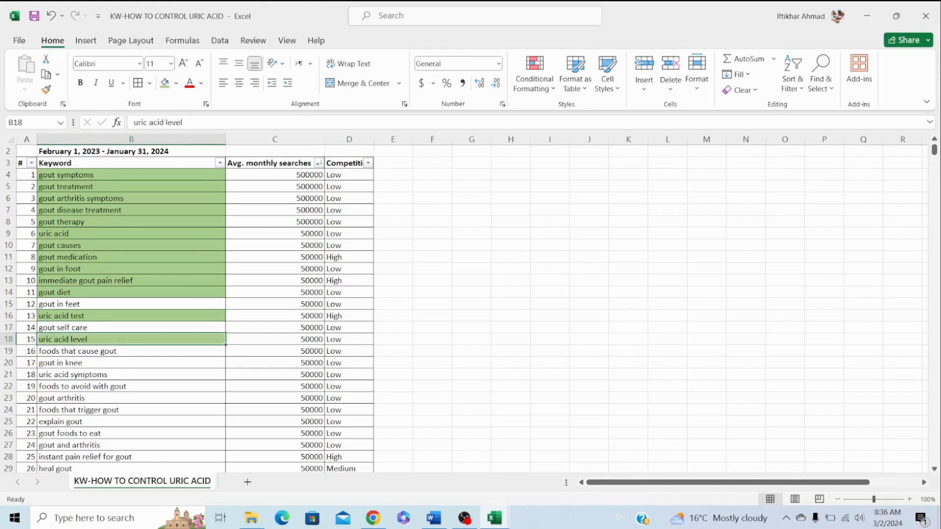
Change the font color of gout in feet in B15 and gout self care in B17 to red.
click(131, 304)
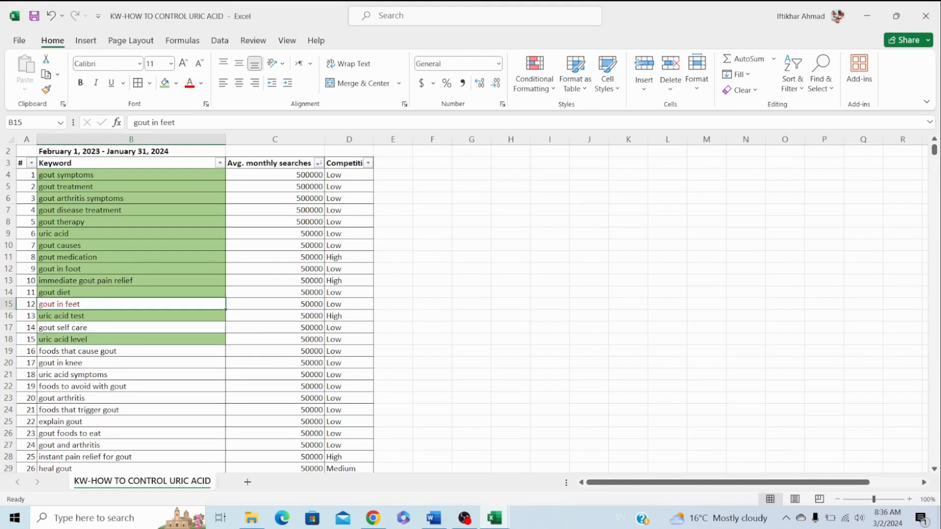
click(132, 328)
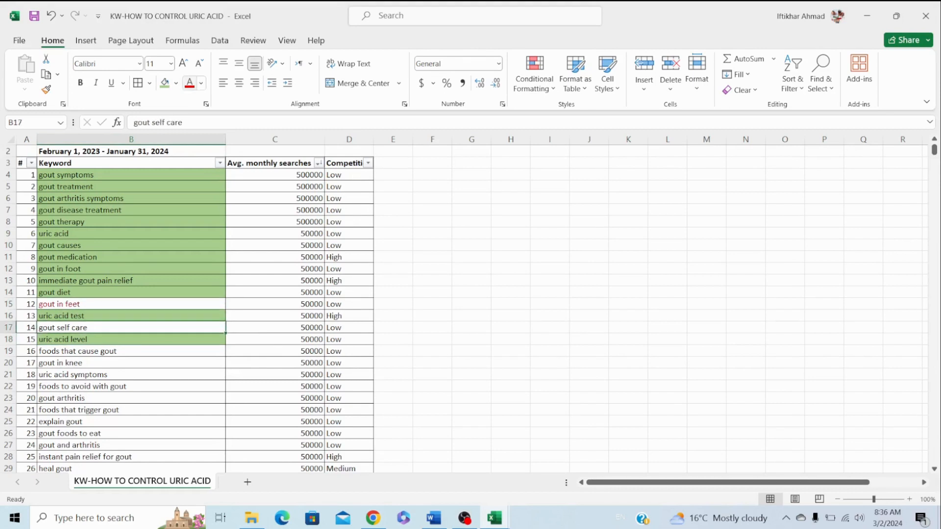
click(190, 83)
Apply the green fill to foods that cause gout, gout in knee and uric acid symptoms in B19 to B21.
click(132, 352)
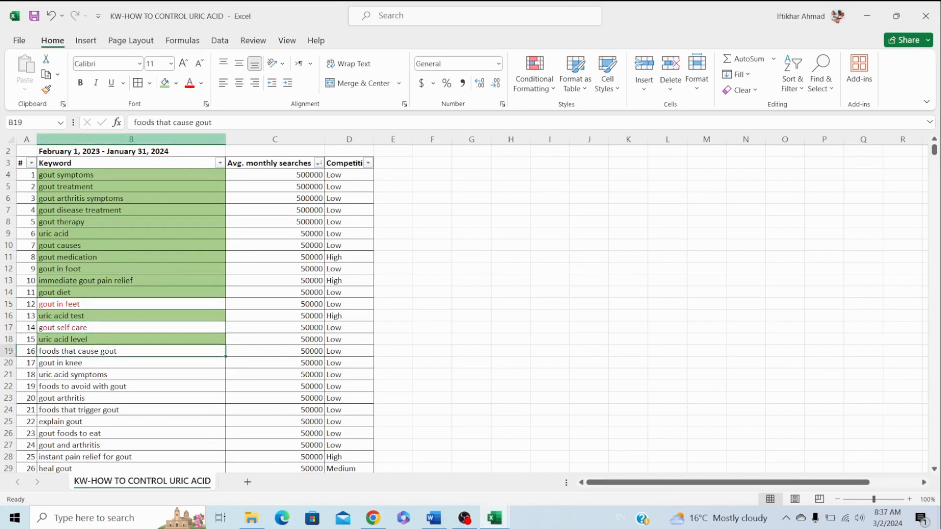
click(165, 83)
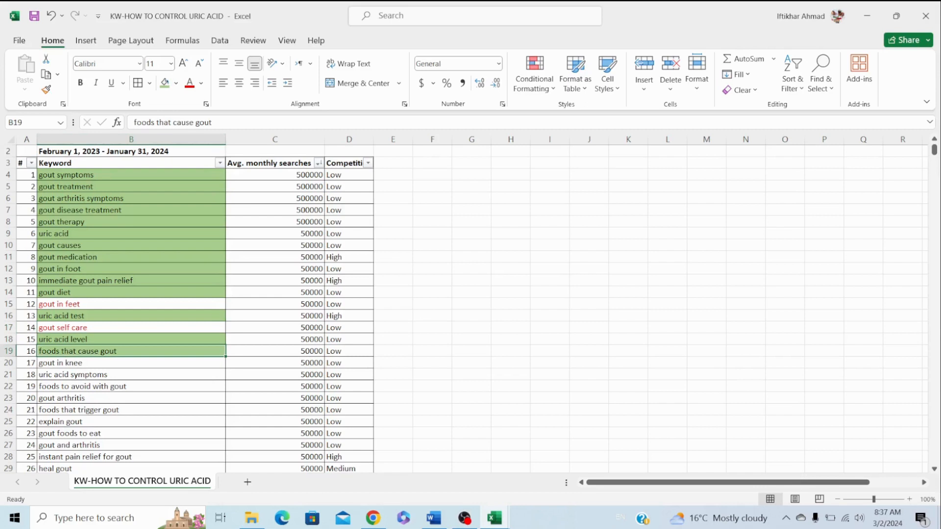
click(132, 375)
click(132, 363)
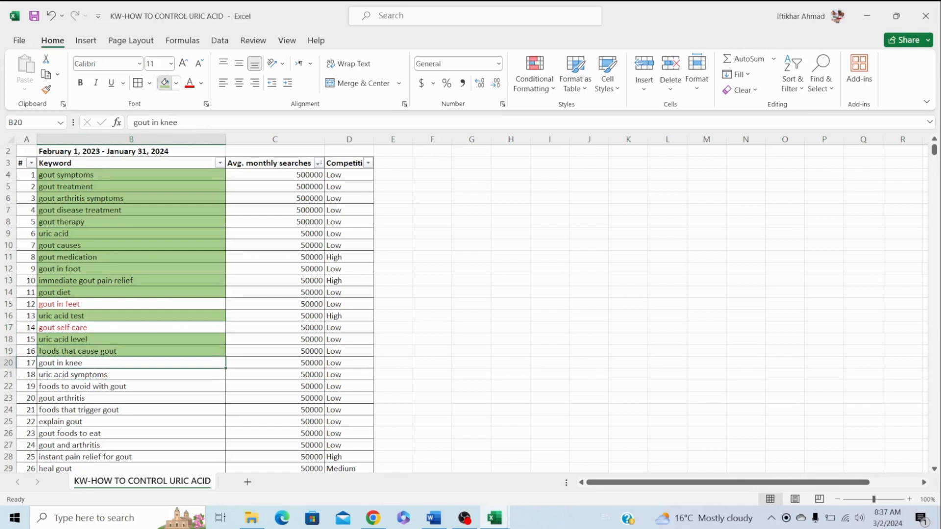
click(164, 83)
click(131, 375)
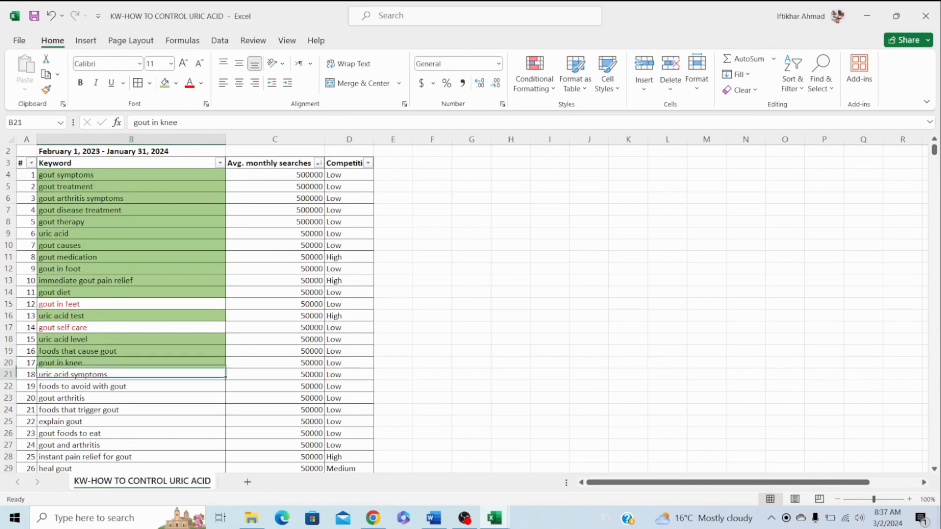
click(164, 83)
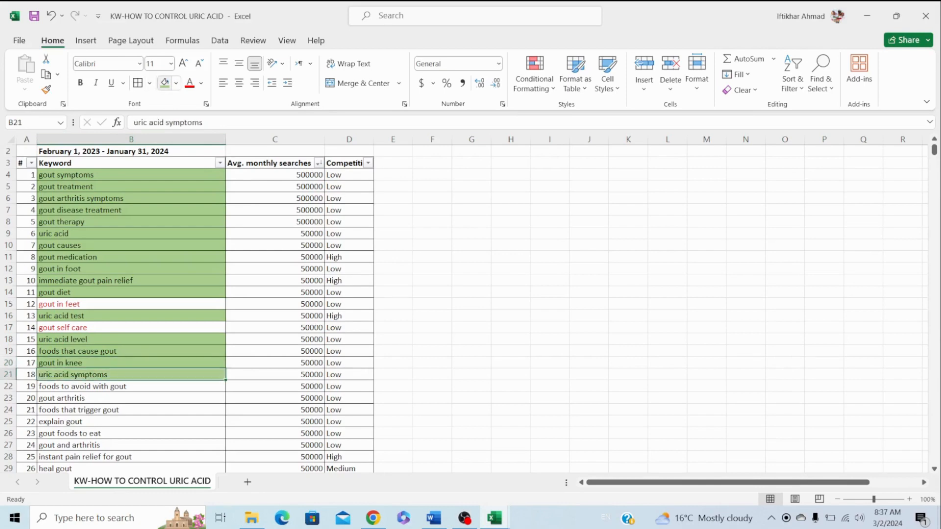
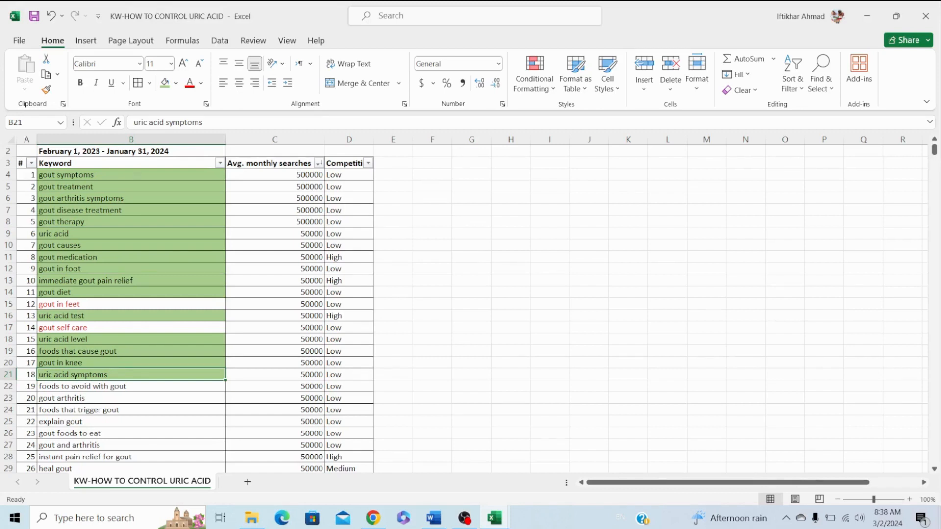
Set the text of foods to avoid with gout and gout arthritis in B22 and B23 to red.
click(131, 387)
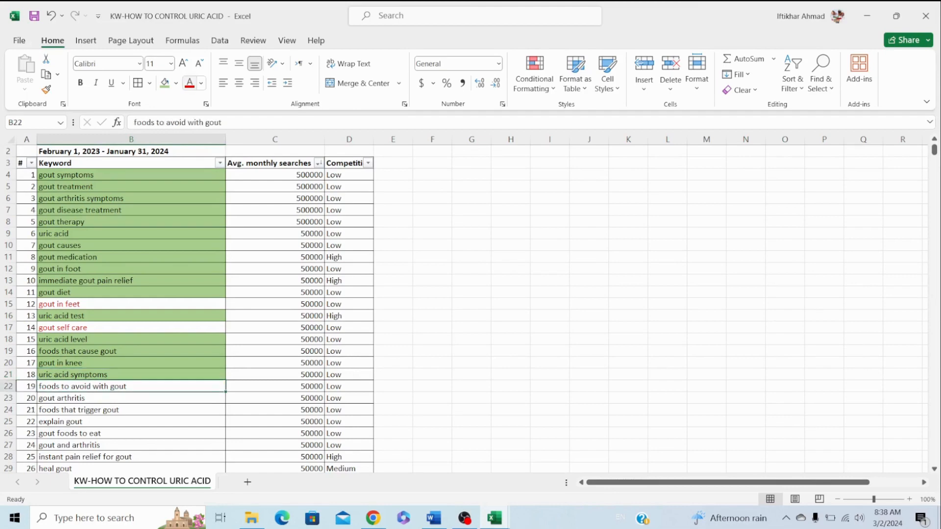
click(189, 83)
click(132, 399)
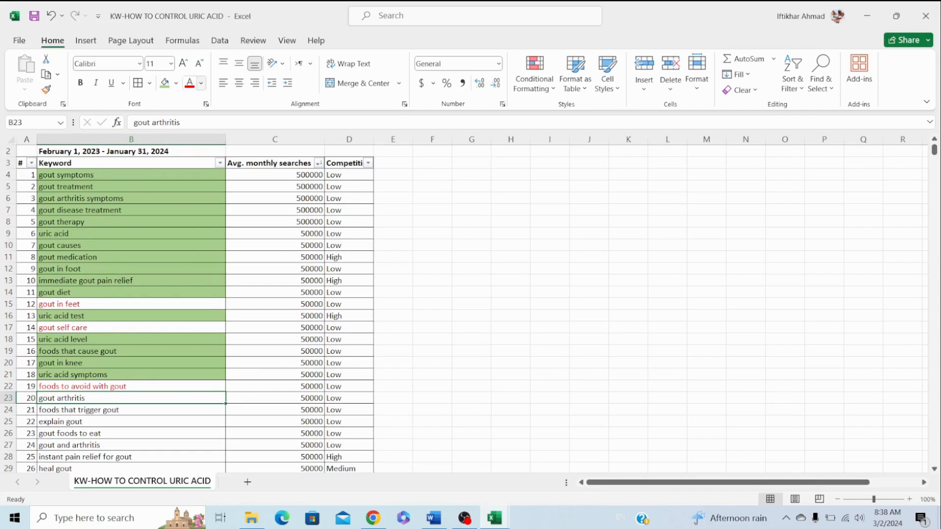
click(189, 82)
Apply the red font color to foods that trigger gout, explain gout and gout foods to eat in B24 to B26.
scroll(206, 309, down, 2)
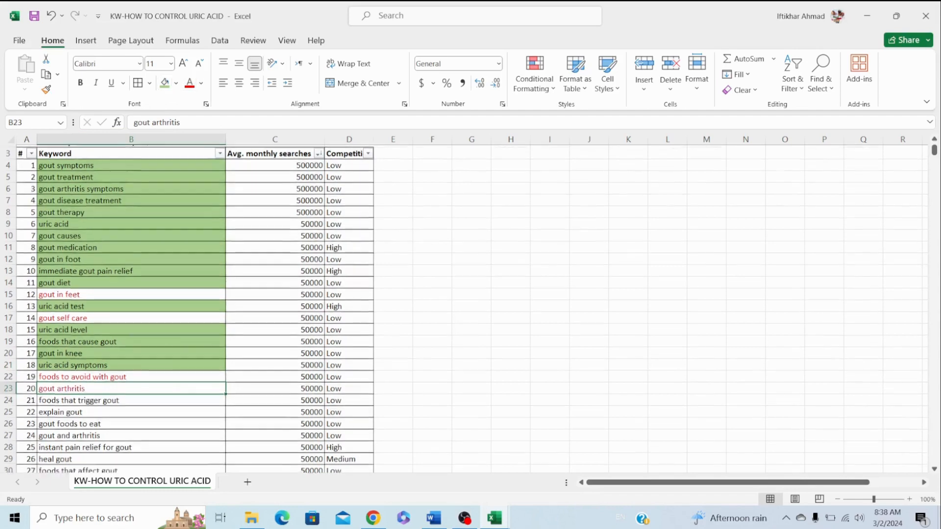
click(131, 363)
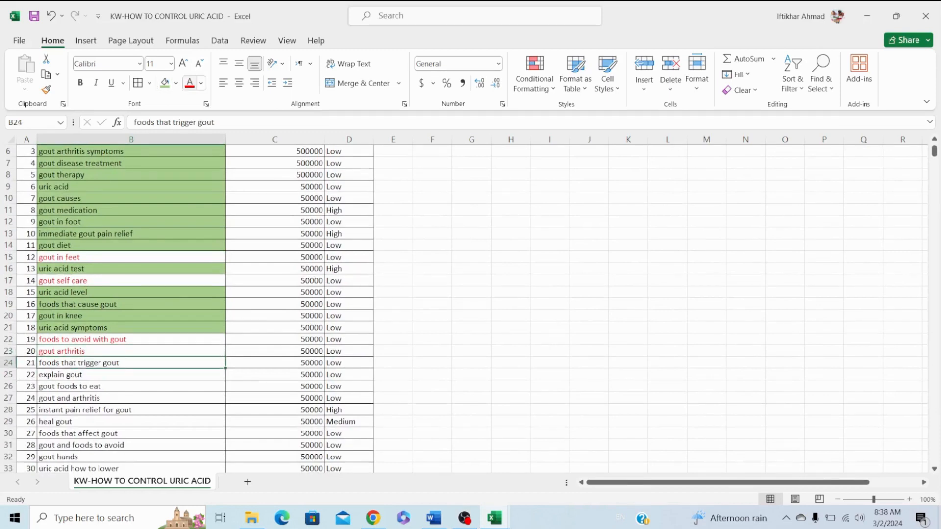
click(189, 83)
click(131, 375)
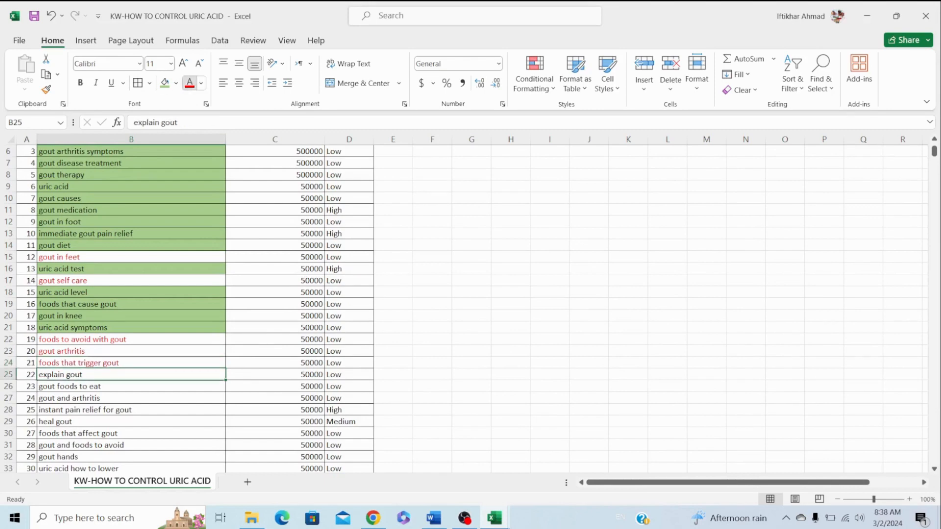
click(190, 82)
scroll(132, 343, down, 1)
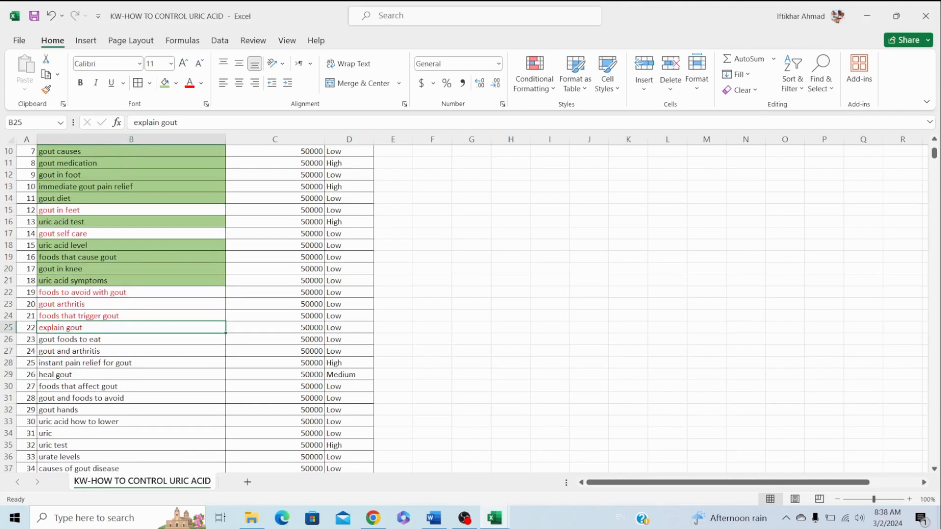
key(Down)
click(190, 83)
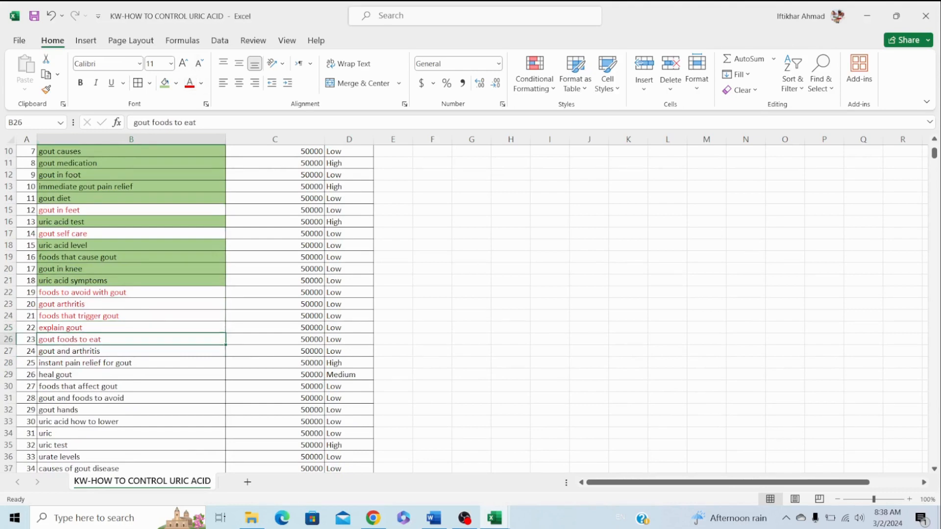
Set the text of instant pain relief for gout in B28 and heal gout in B29 to red.
click(131, 363)
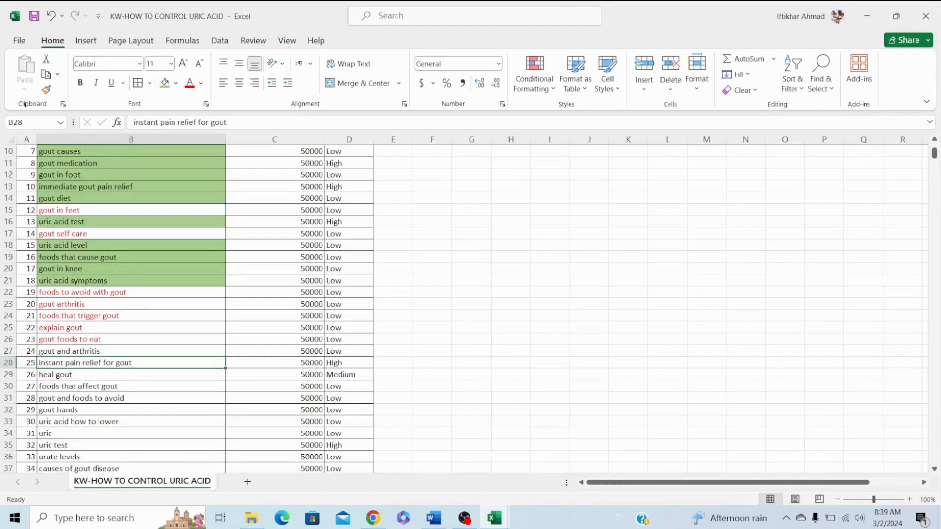
scroll(196, 309, up, 3)
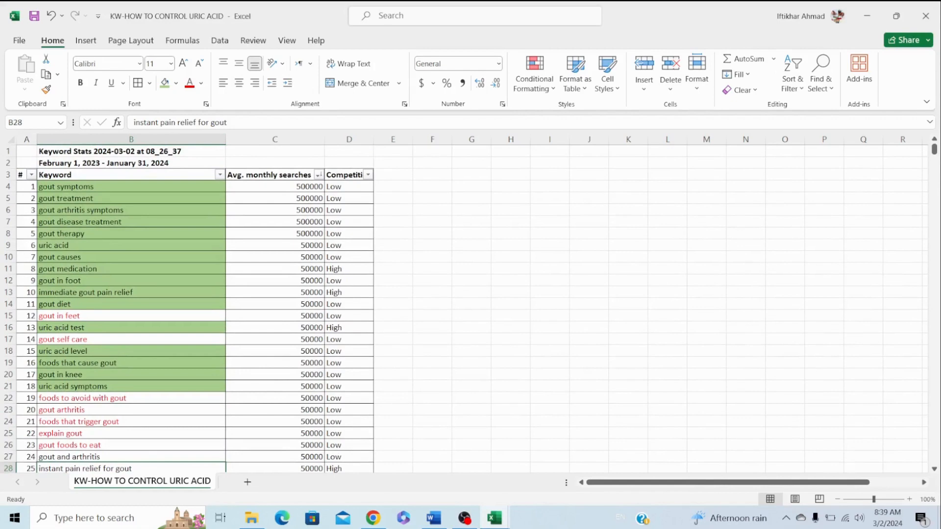
scroll(196, 309, down, 3)
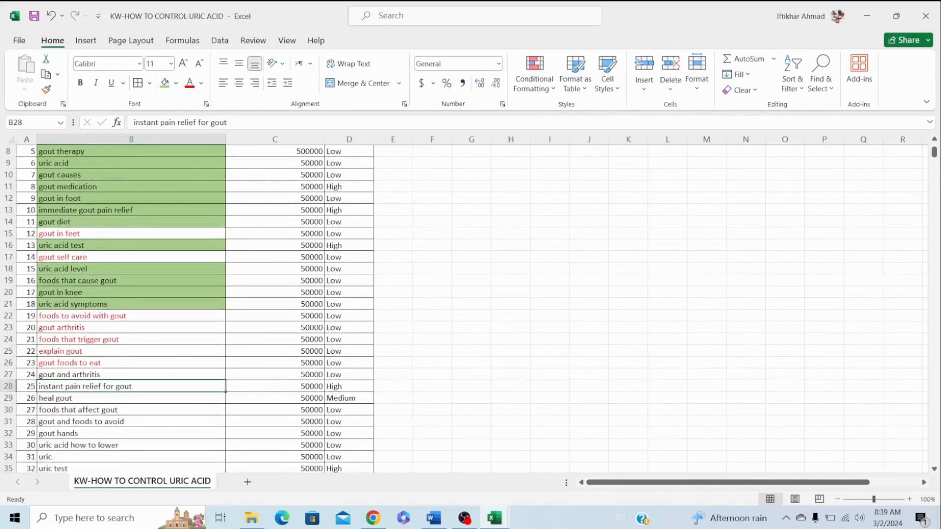
click(189, 83)
key(Down)
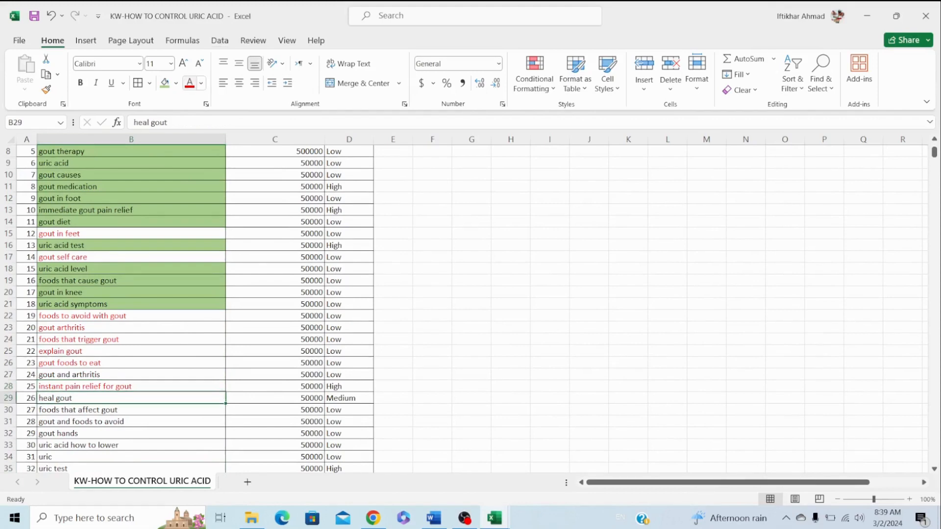
scroll(197, 308, down, 2)
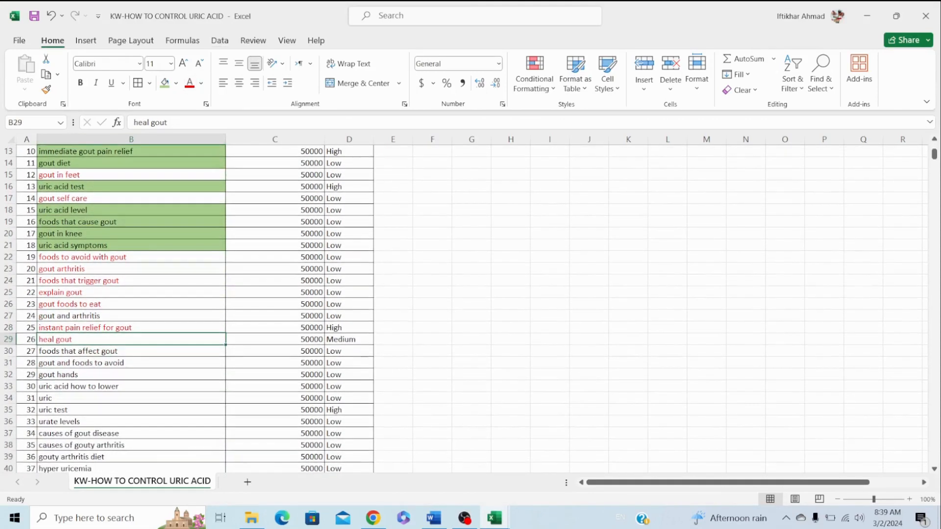
click(131, 351)
click(165, 82)
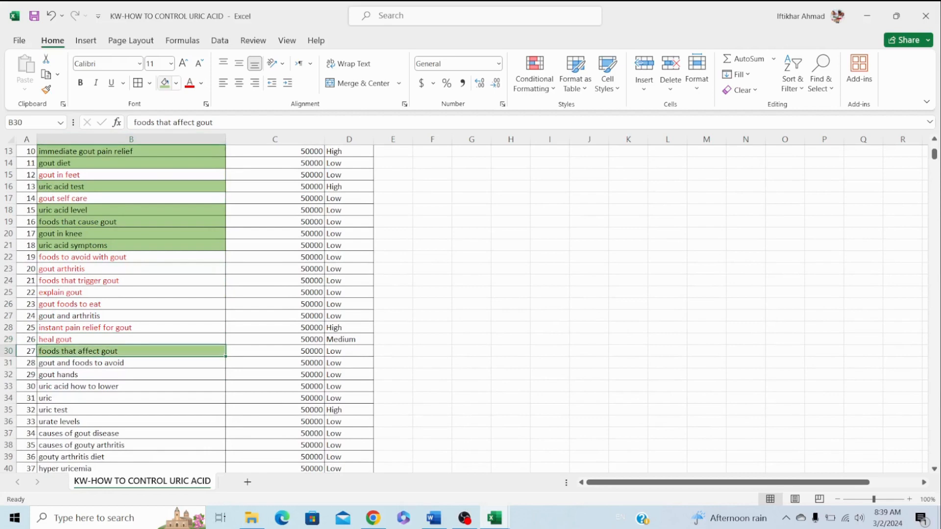
click(132, 363)
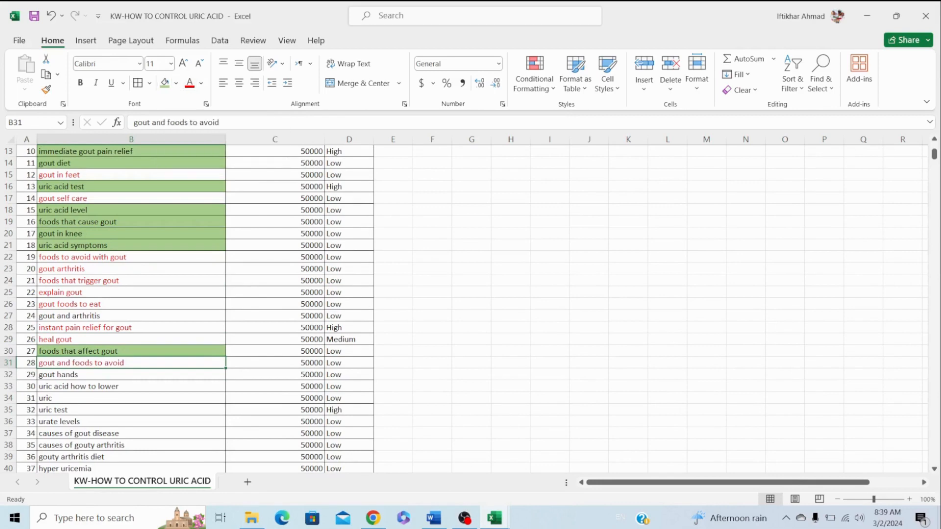
key(ctrl+z)
key(ctrl+z)
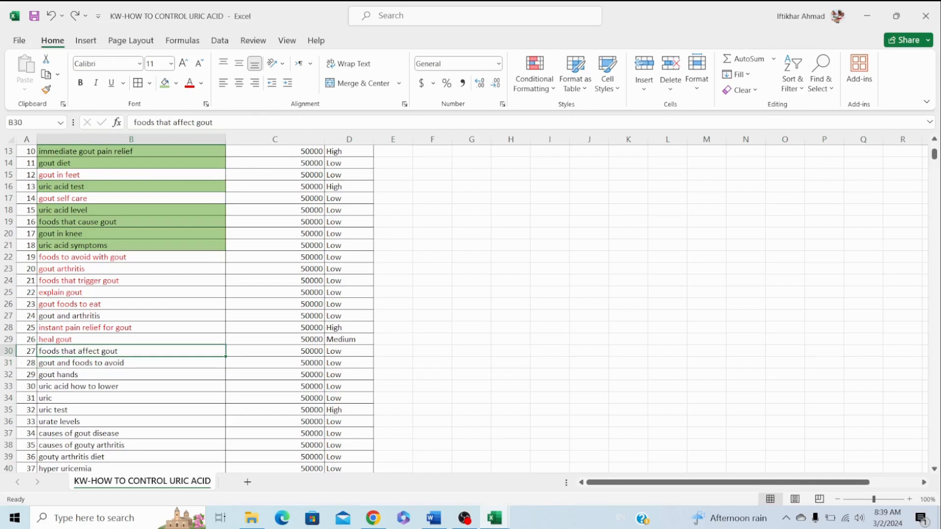
Apply the red font color to foods that affect gout in B30 and gout and foods to avoid in B31.
click(190, 83)
key(Down)
click(190, 84)
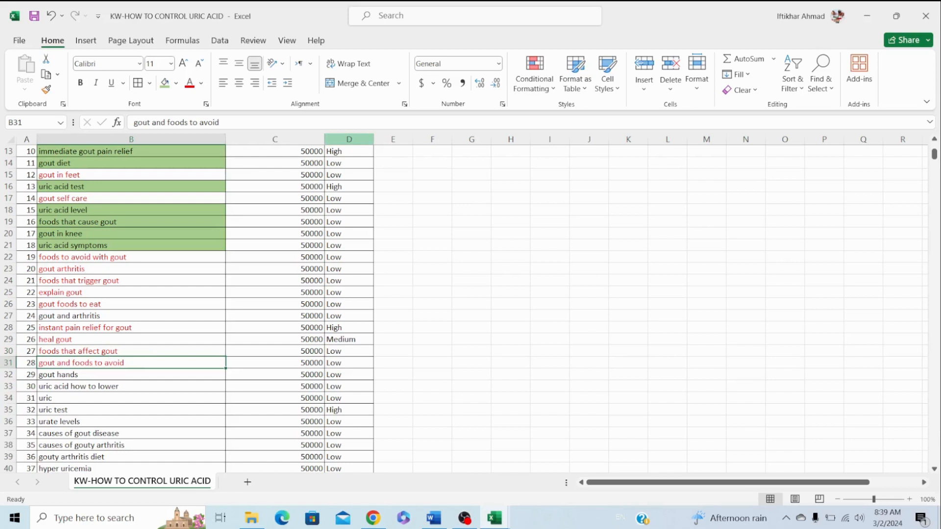
Set the text of gout hands through gouty arthritis diet in B32:B39 to red and apply the green fill to hyper uricemia in B40.
drag(216, 374, 228, 423)
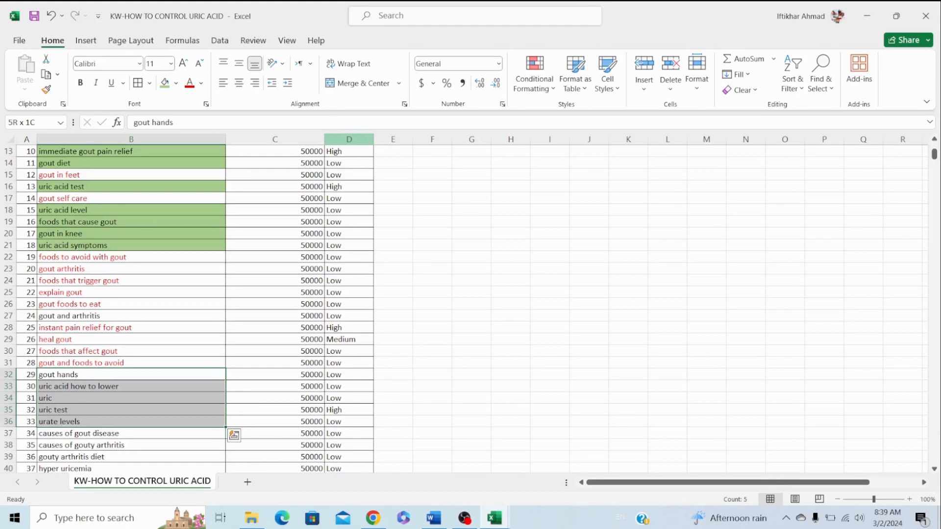
key(shift+Down)
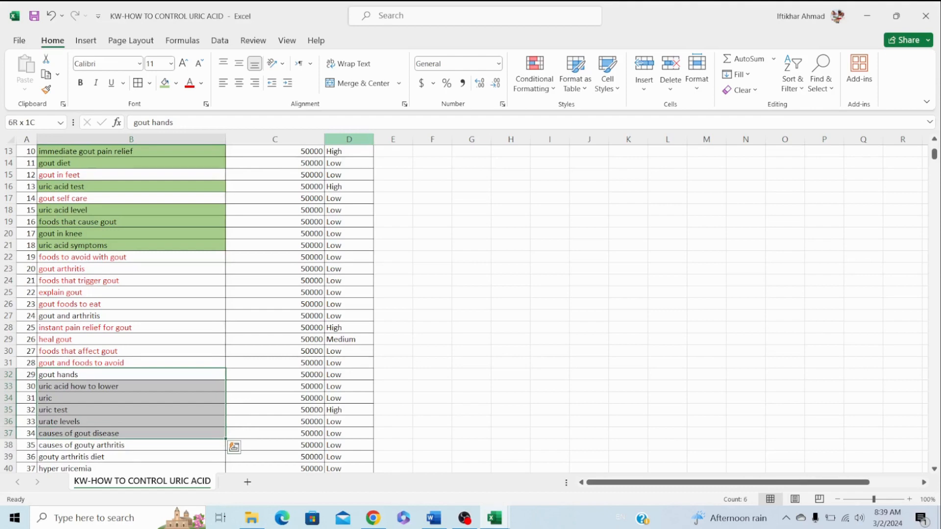
scroll(461, 309, up, 3)
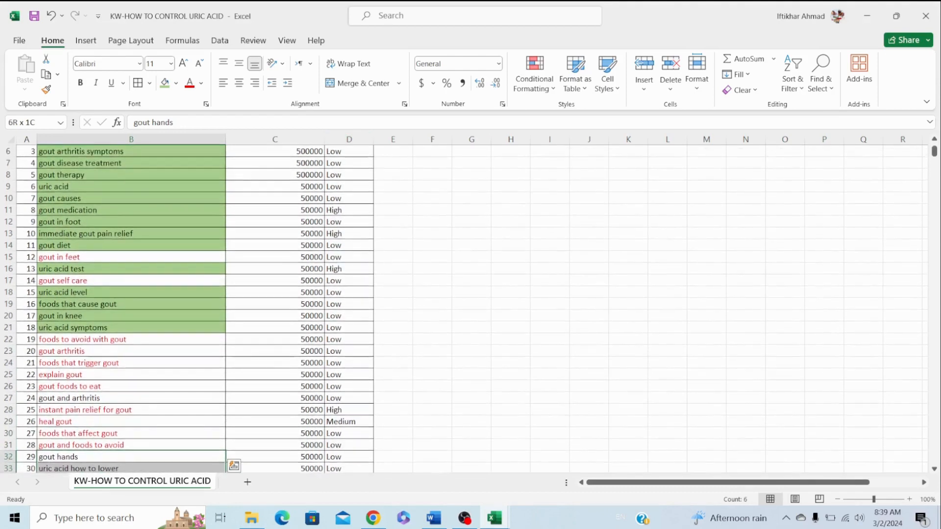
scroll(196, 309, up, 2)
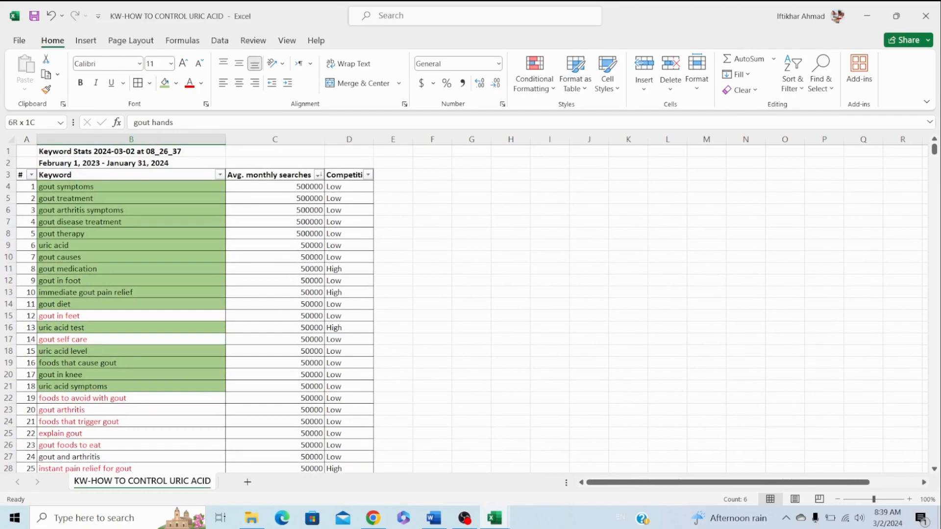
scroll(196, 309, down, 7)
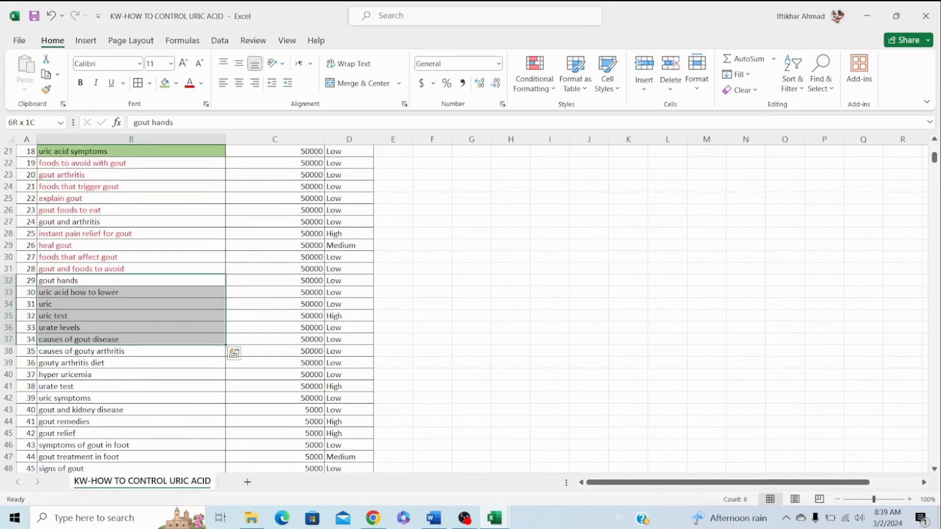
key(shift+Down)
key(shift+Down)
key(shift+Down)
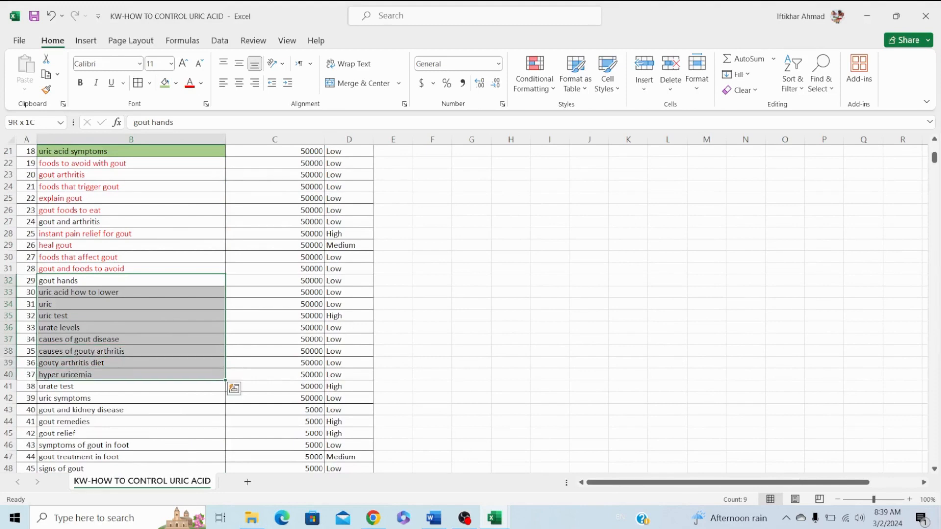
key(shift+Up)
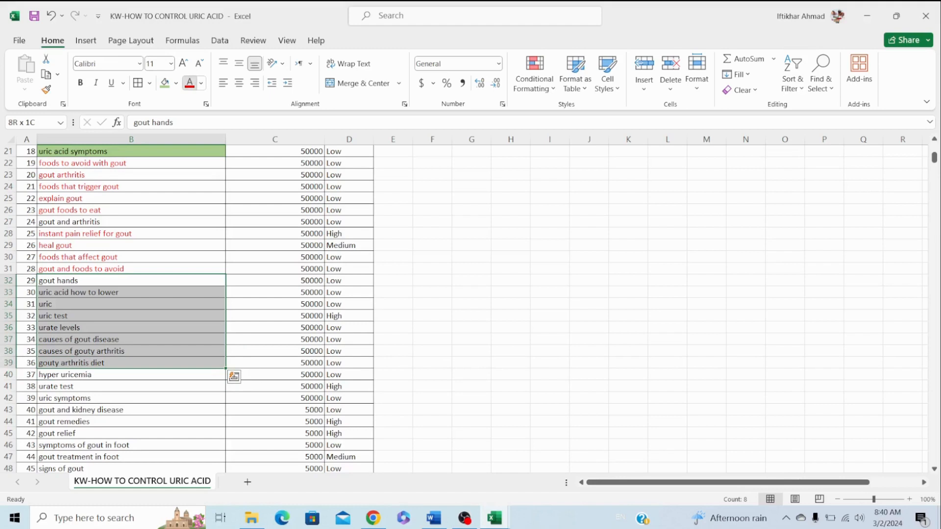
click(189, 83)
click(131, 375)
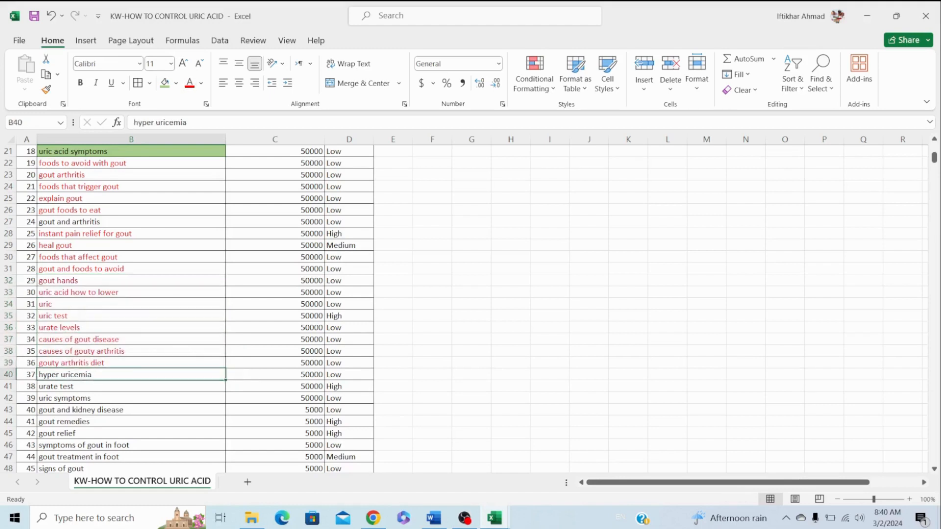
click(165, 82)
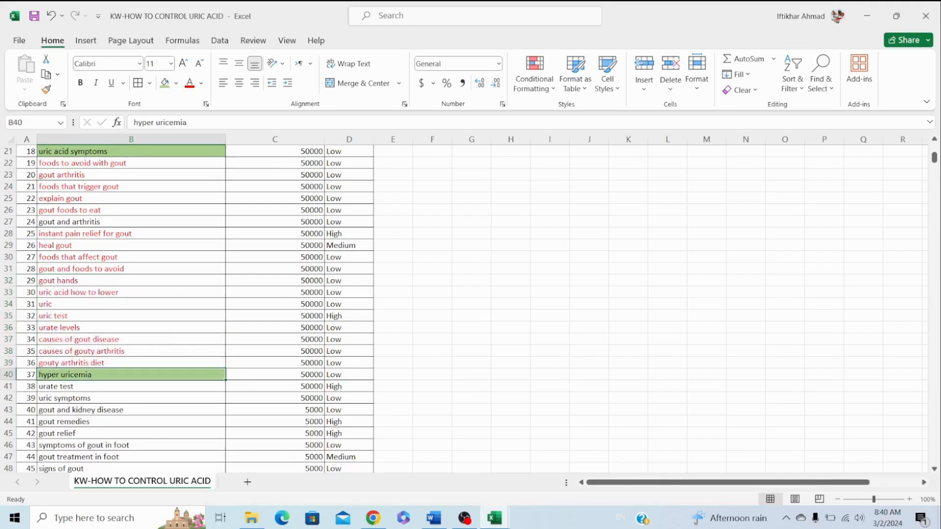
Review the keywords from urate test in B41 downward through the entries with 5000 average monthly searches.
click(131, 387)
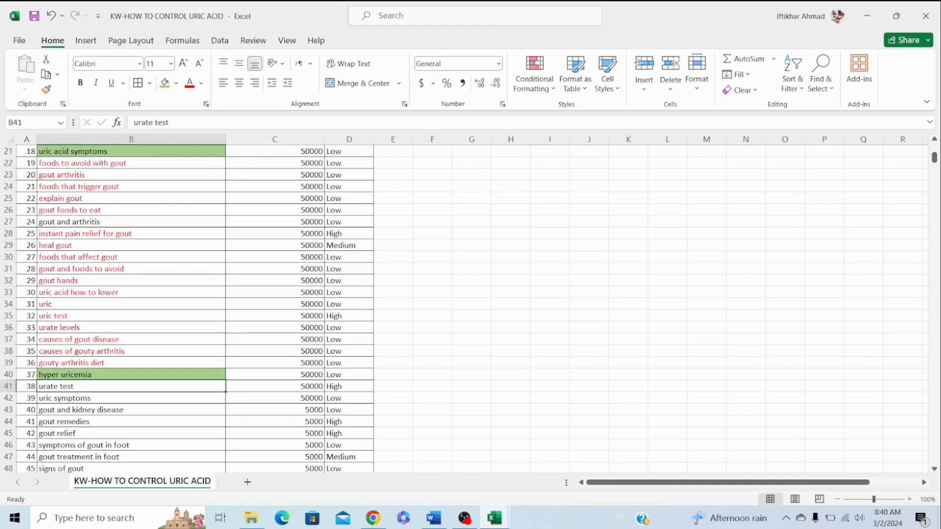
key(shift+Down)
key(shift+Down)
key(shift+Down)
key(shift+Down)
key(shift+Down)
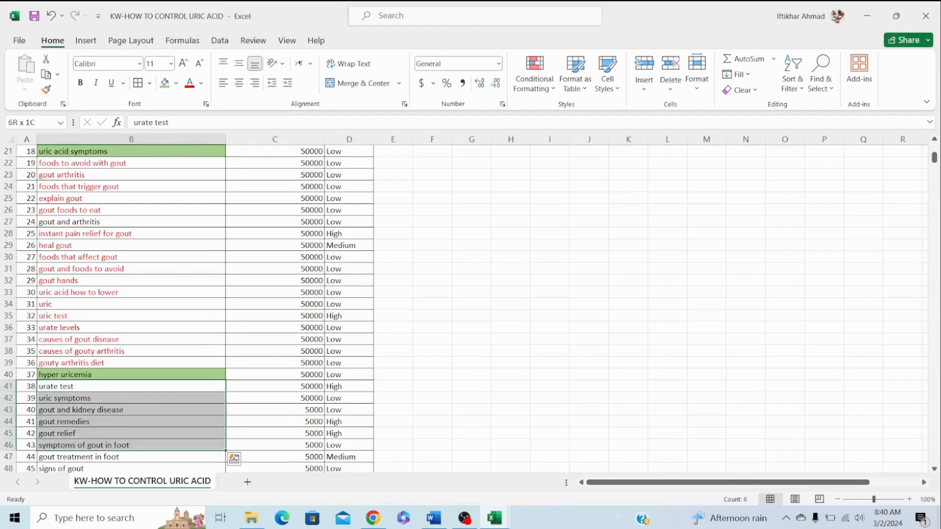
key(shift+Down)
key(shift+Down)
key(shift+Down)
key(shift+Down)
key(shift+Down)
key(shift+Down)
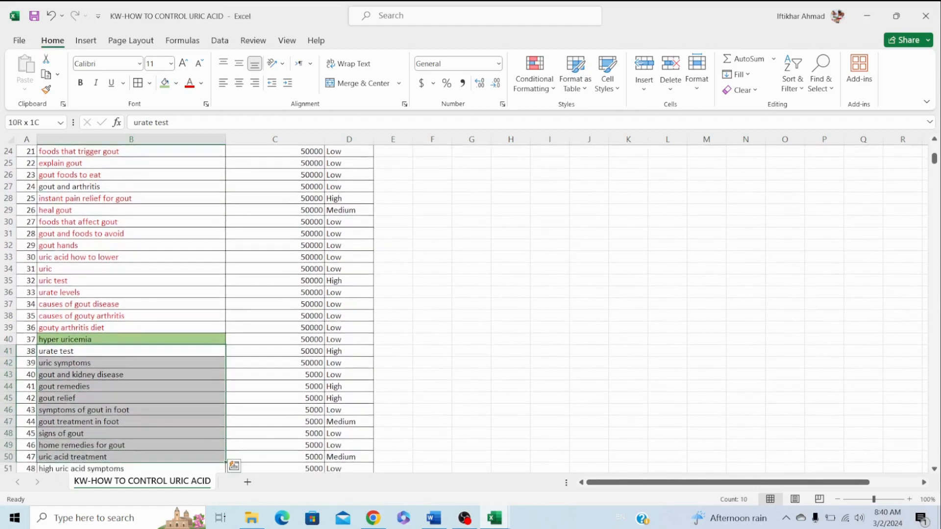
key(shift+Down)
key(shift+Down)
key(shift+Down)
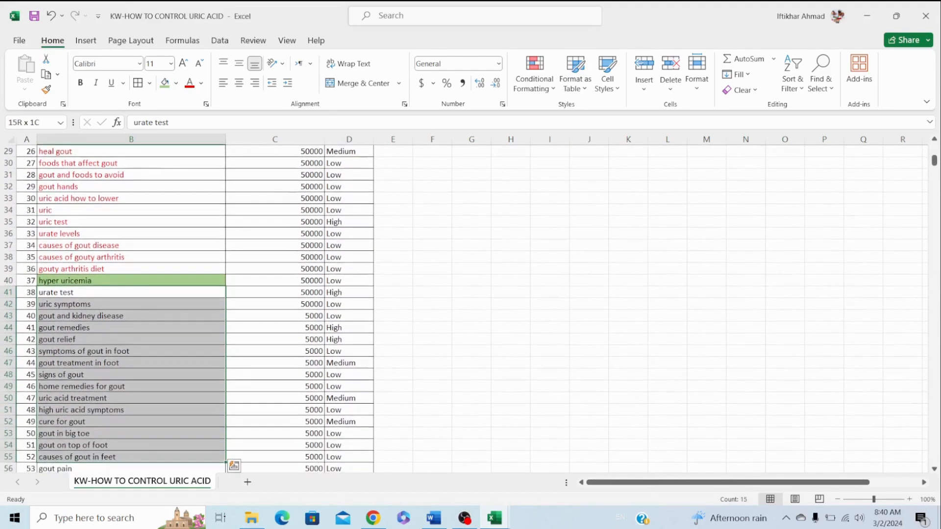
key(shift+Down)
key(shift+Down)
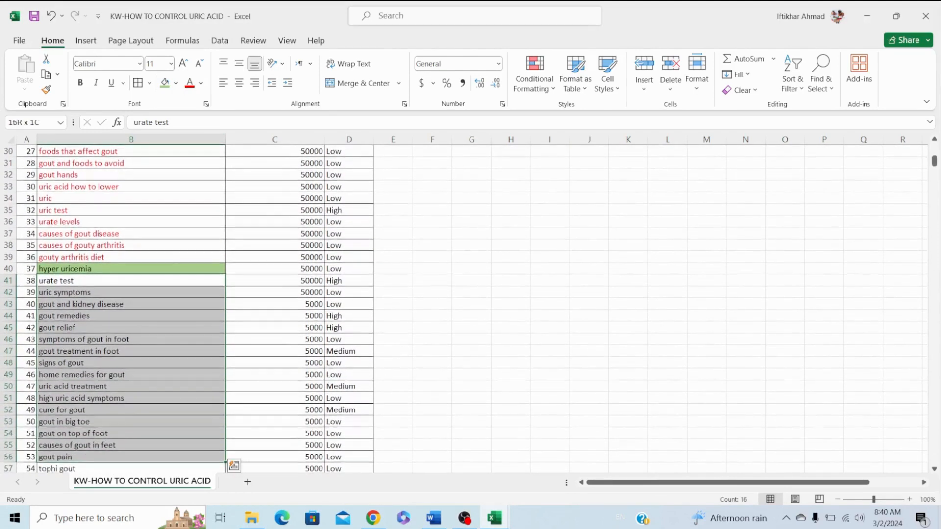
key(shift+Down)
key(shift+Down)
key(shift+Down)
key(shift+Down)
key(shift+Down)
key(shift+Down)
key(shift+Down)
key(shift+Down)
key(shift+Down)
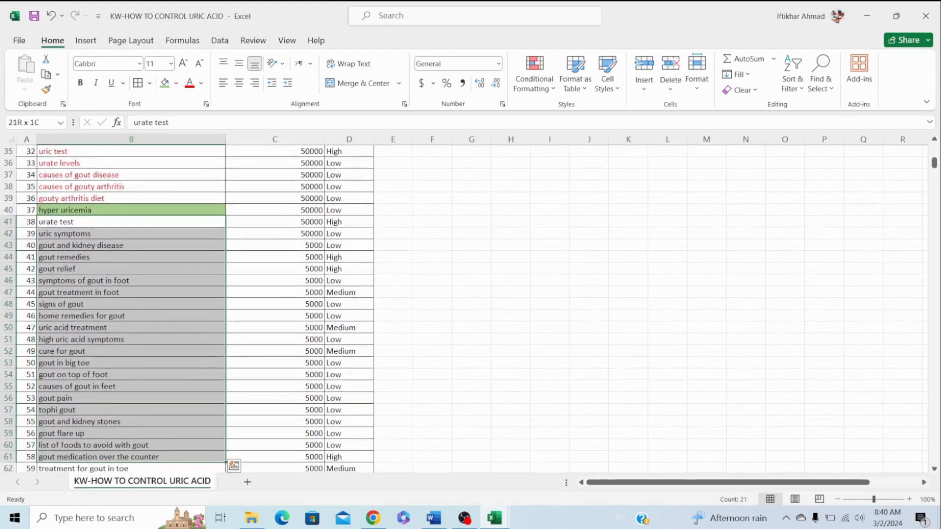
key(shift+Down)
key(shift+Down)
key(shift+Down)
key(shift+Down)
key(shift+Down)
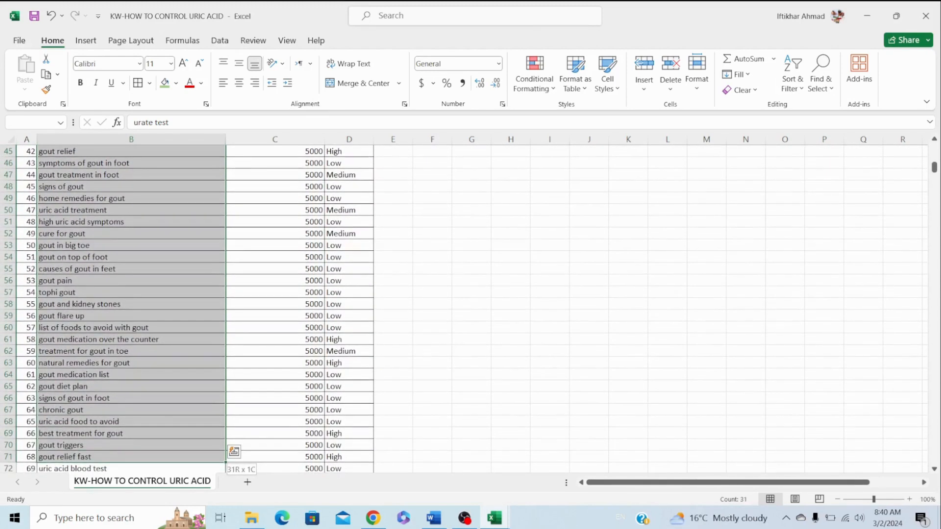
key(shift+Down)
key(shift+Down)
key(shift+Down)
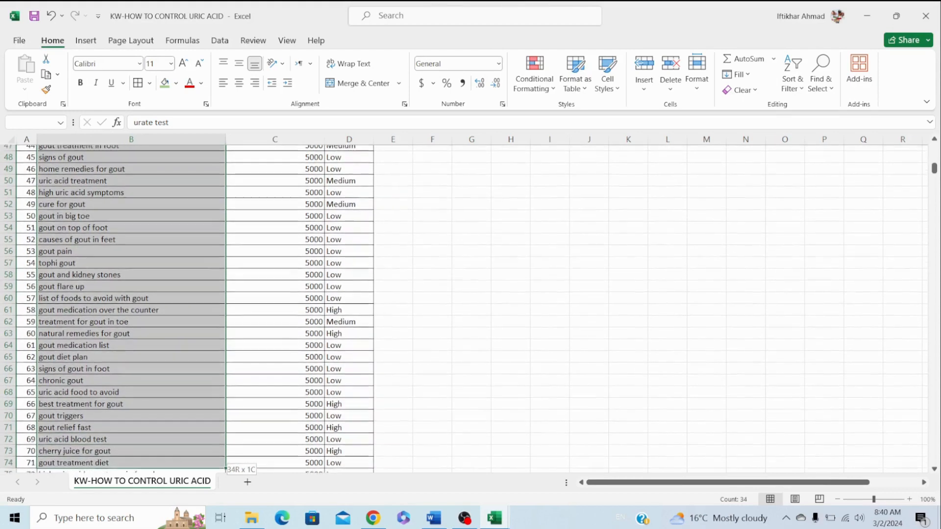
key(shift+Down)
key(shift+Down)
key(shift+Down)
key(shift+Down)
key(shift+Down)
key(shift+Down)
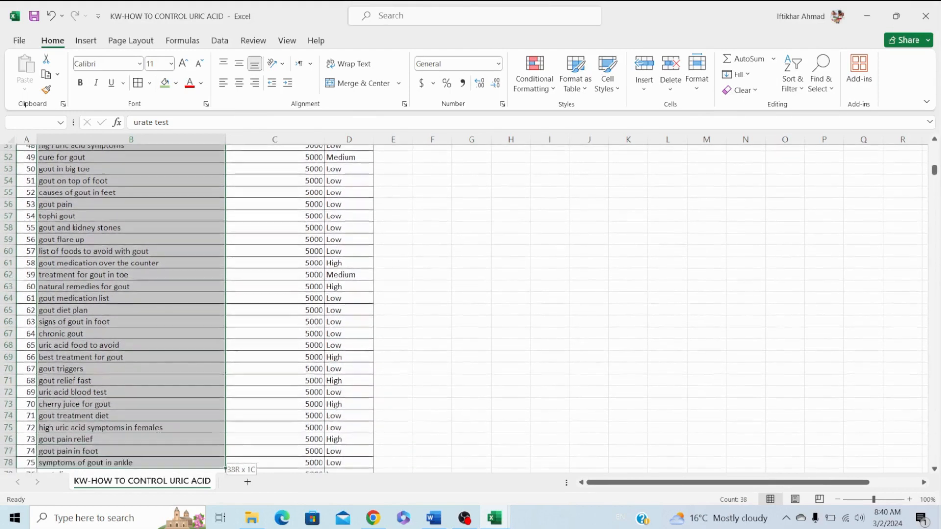
key(shift+Down)
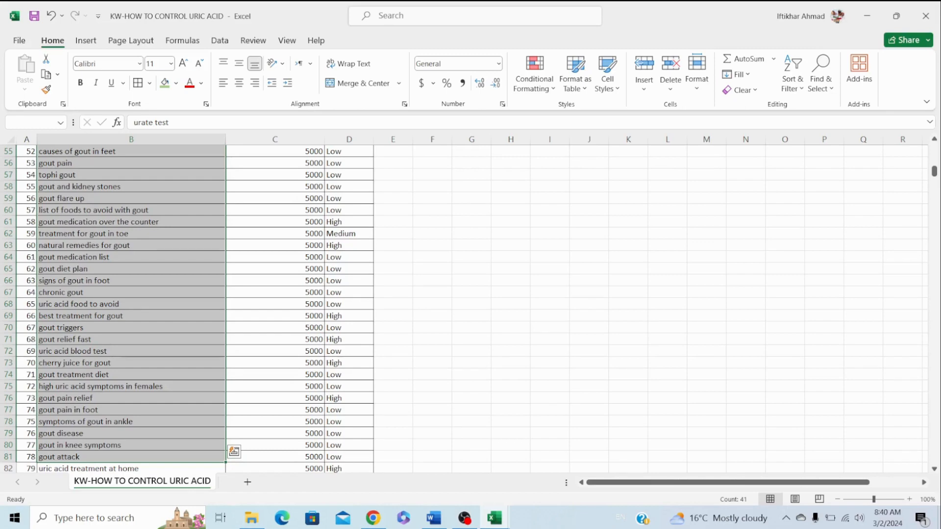
drag(197, 476, 226, 467)
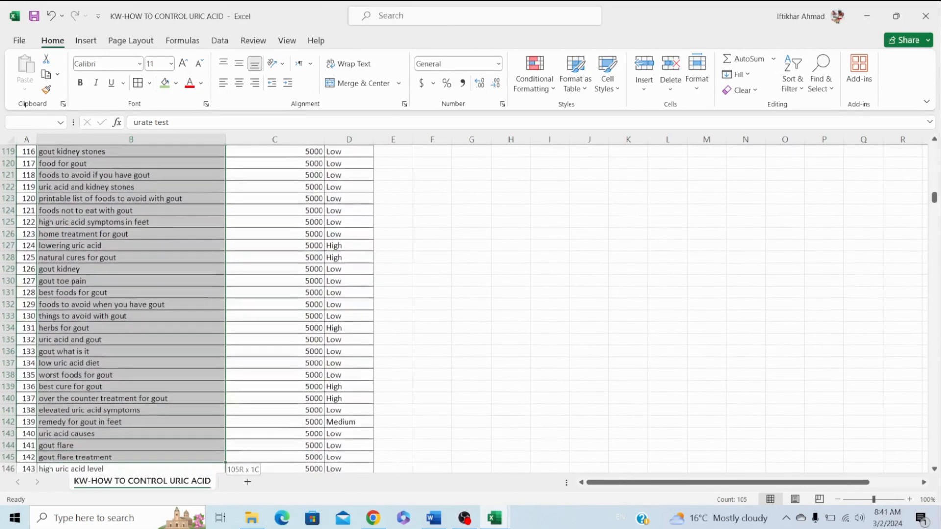
drag(226, 467, 226, 463)
Apply the green fill to how do you reduce uric acid naturally in B217.
click(131, 328)
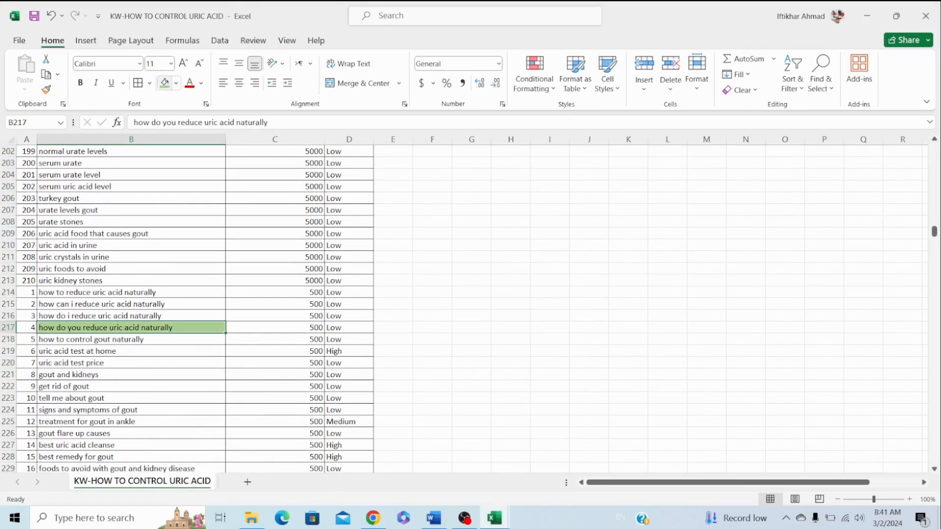
click(166, 83)
Examine the keywords with 500 average monthly searches below row 217 and the numbering where the 5000-search group ends in A213.
click(27, 328)
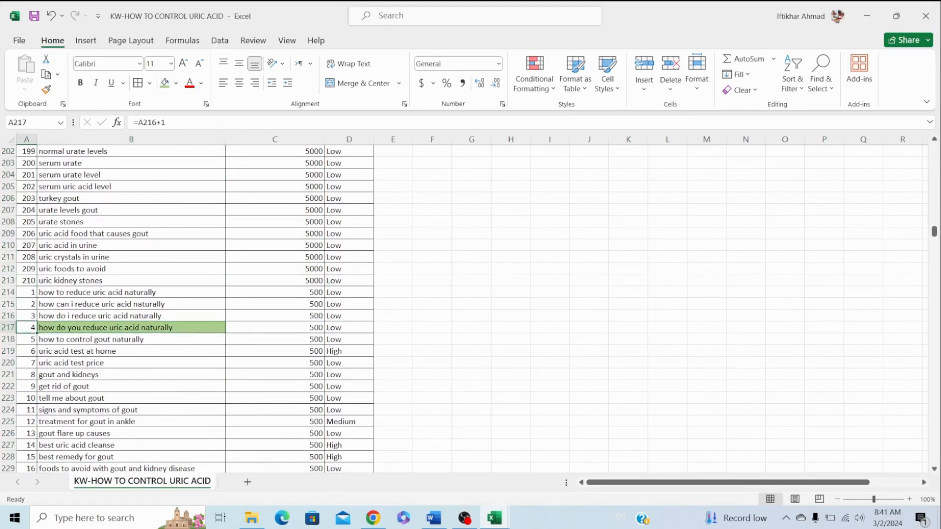
key(Down)
key(Down)
key(Up)
key(Right)
key(Down)
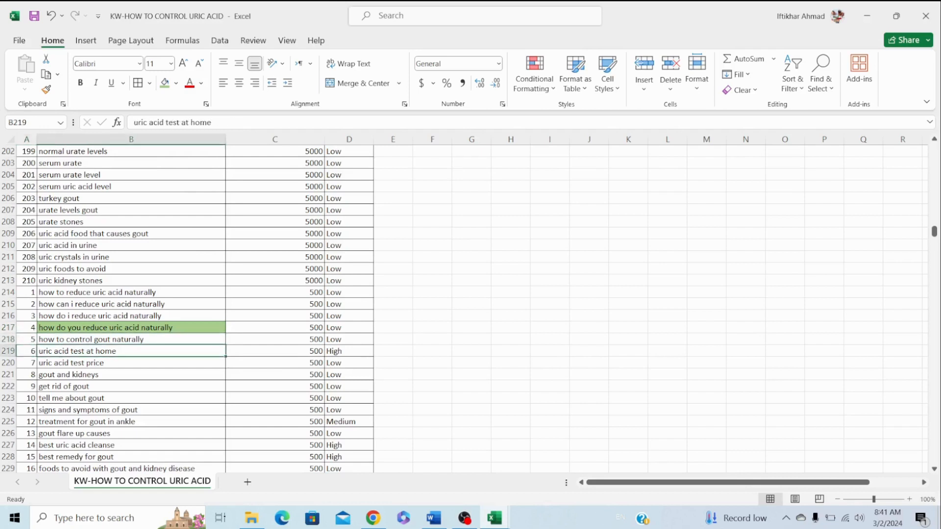
key(Down)
key(Down)
key(Down)
key(Down)
key(Down)
key(Down)
key(Down)
key(Down)
key(Down)
key(Down)
key(Down)
key(Down)
key(Down)
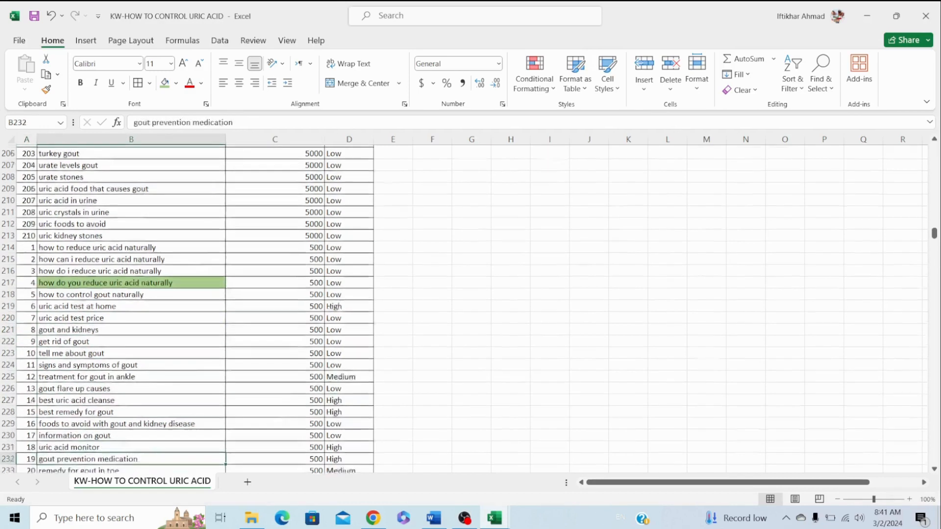
key(Down)
key(Up)
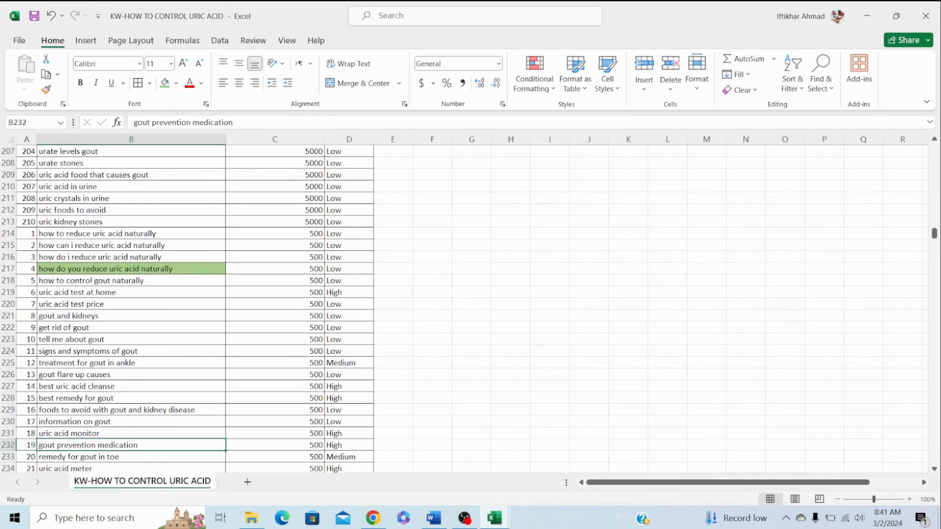
click(26, 222)
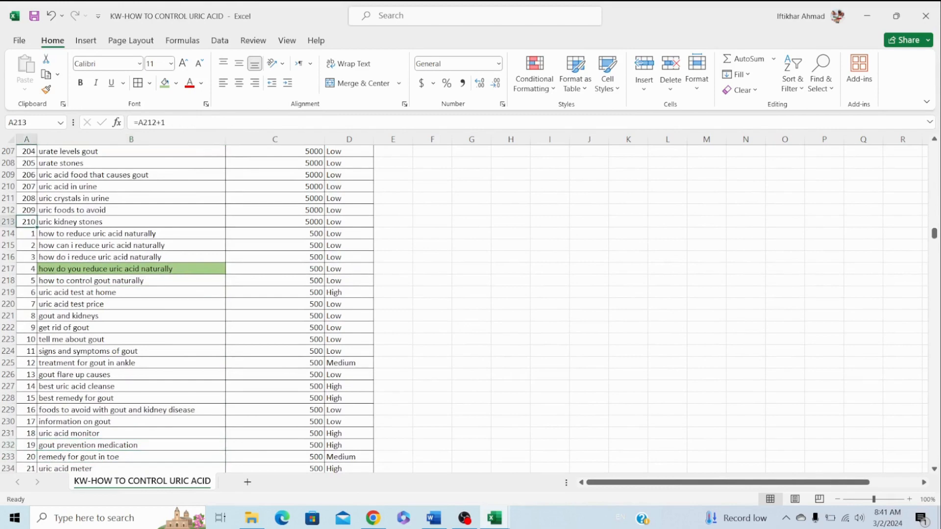
Fill the serial-number formula from A213 down the rest of column A so the numbering continues through the 500-search keywords.
double_click(37, 228)
click(131, 304)
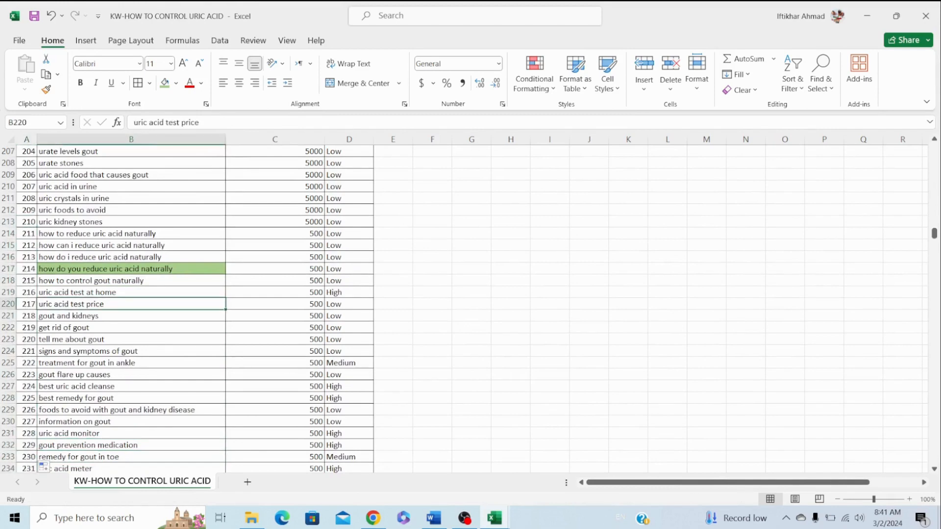
click(26, 305)
key(Down)
key(Down)
key(Down)
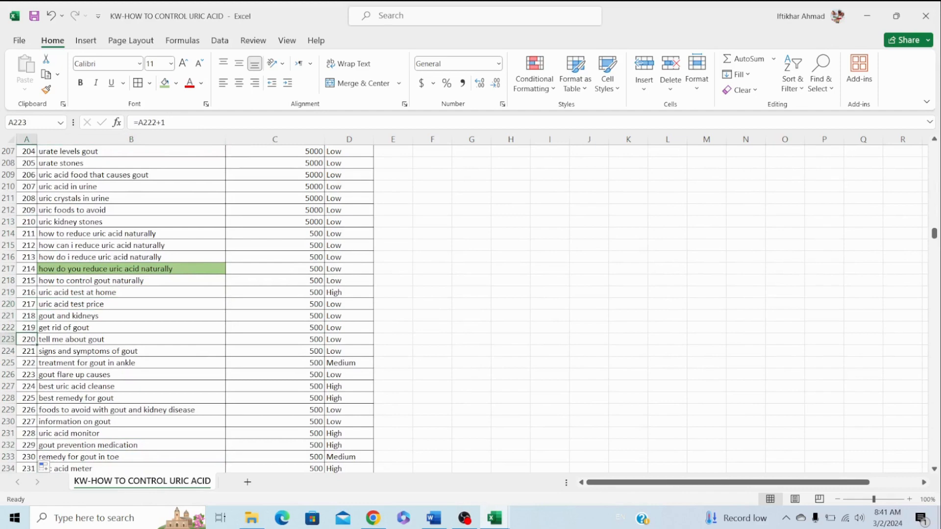
Review the 500-search keywords and their competition levels from tell me about gout in B223 down past symptoms of gout in big toe in B260.
key(Right)
key(Down)
key(Down)
key(Down)
key(Down)
key(Down)
key(Down)
key(Down)
key(Down)
key(Down)
key(Up)
key(Up)
key(Up)
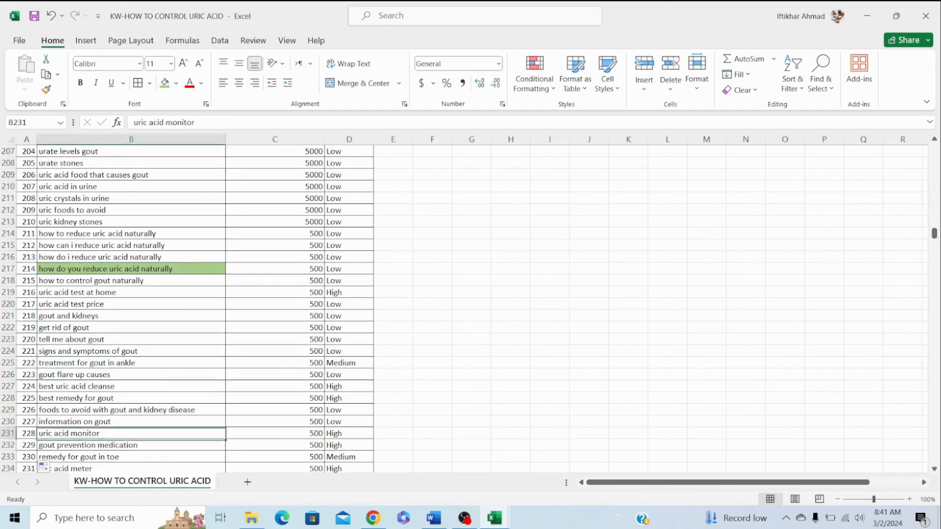
key(Down)
key(Down)
key(Down)
key(Down)
key(Down)
key(Down)
key(Down)
key(Down)
key(Down)
key(Down)
key(Down)
key(Down)
key(Down)
key(Down)
key(Down)
key(Down)
key(Down)
key(Down)
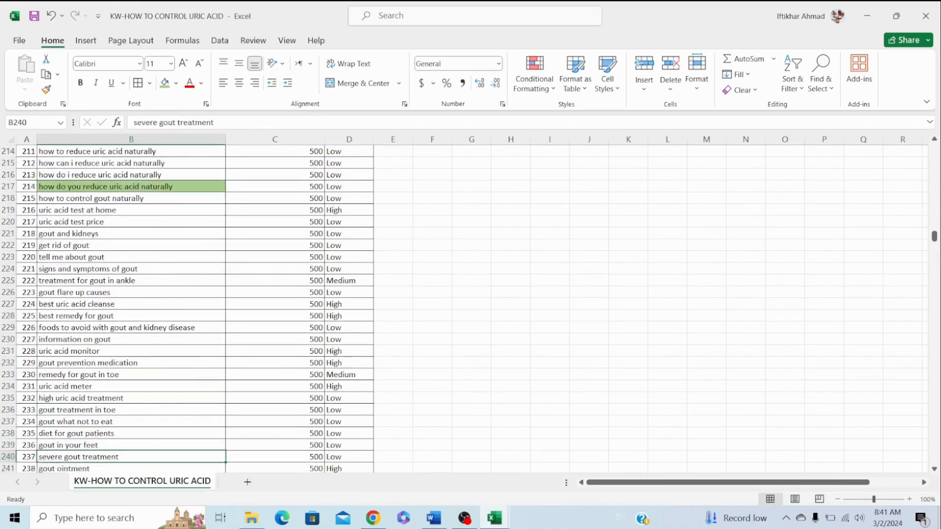
key(Down)
key(Down)
key(Down)
key(Down)
key(Down)
key(Down)
key(Down)
key(Down)
key(Down)
key(Down)
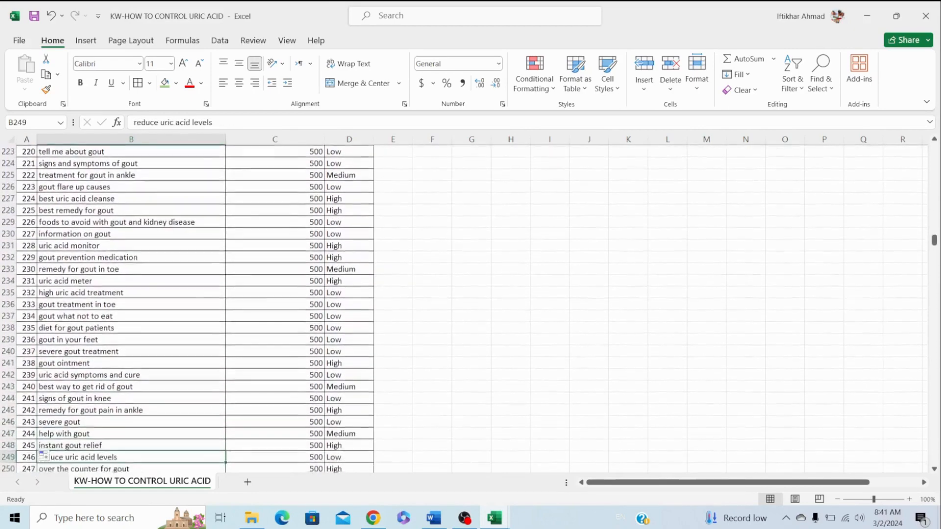
key(Down)
key(Down)
key(Down)
key(Down)
key(Down)
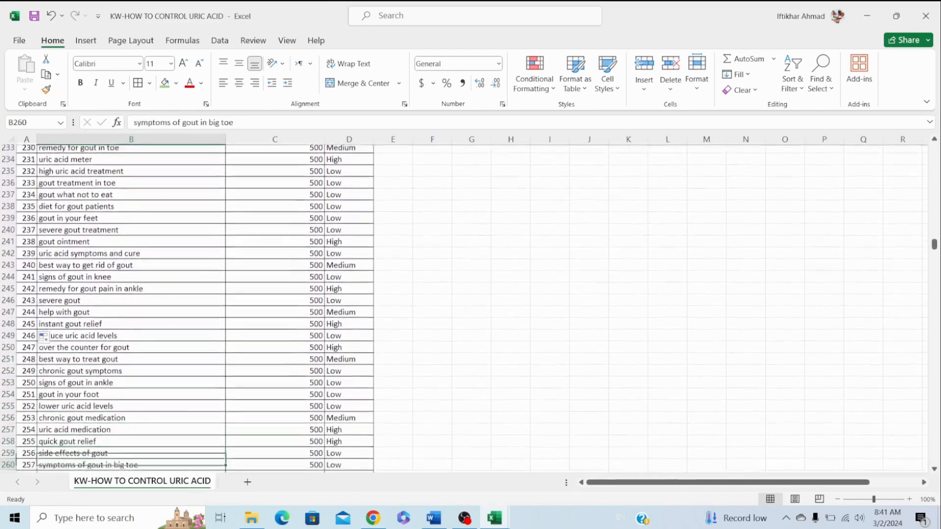
Re-examine the keywords between over the counter for gout in B250 and chronic gout medication in B256 for suitable candidates.
key(Up)
key(Up)
key(Up)
key(Up)
key(Up)
key(Up)
key(Up)
key(Up)
key(Up)
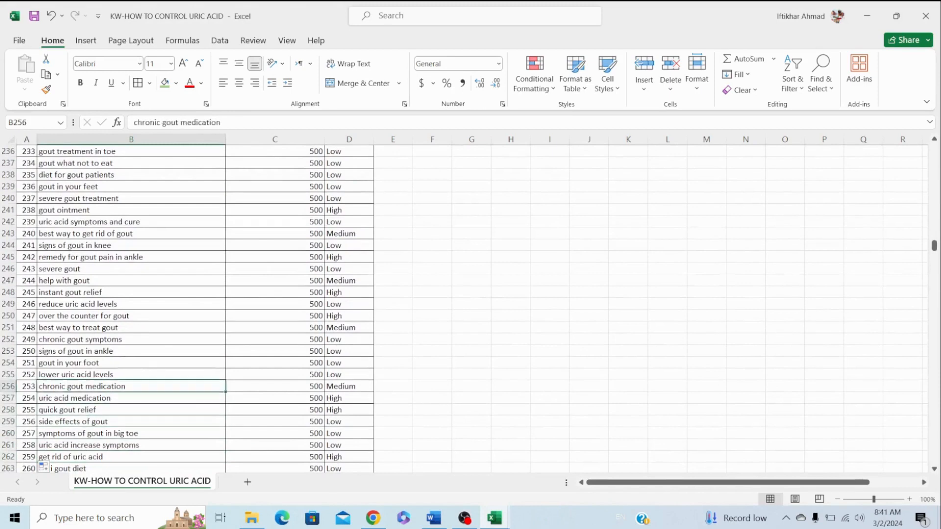
key(Down)
key(Down)
key(Down)
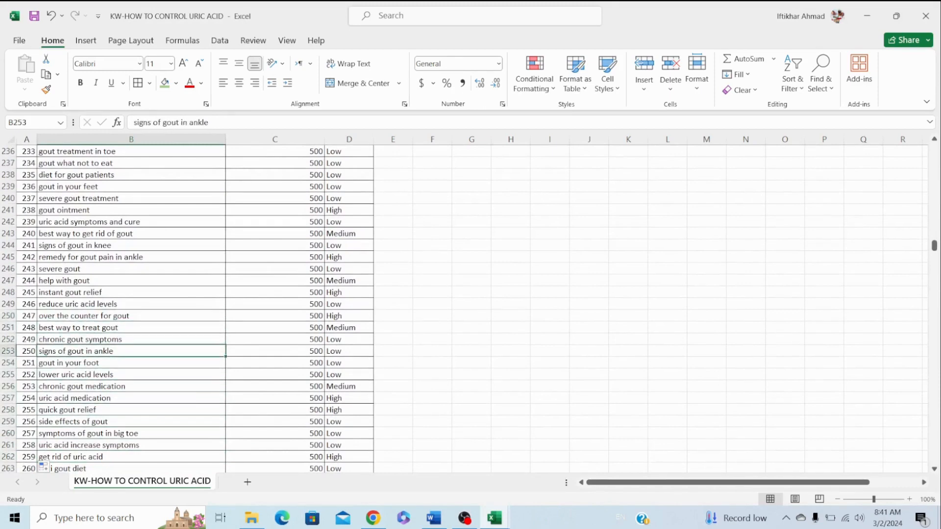
key(Up)
key(Up)
key(Up)
key(Up)
key(Down)
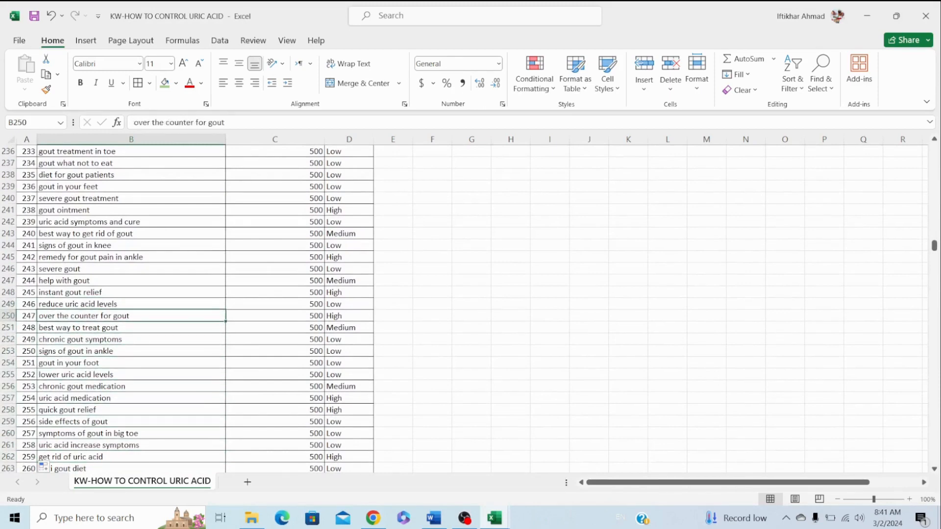
key(Down)
key(Up)
key(Down)
key(Up)
key(Down)
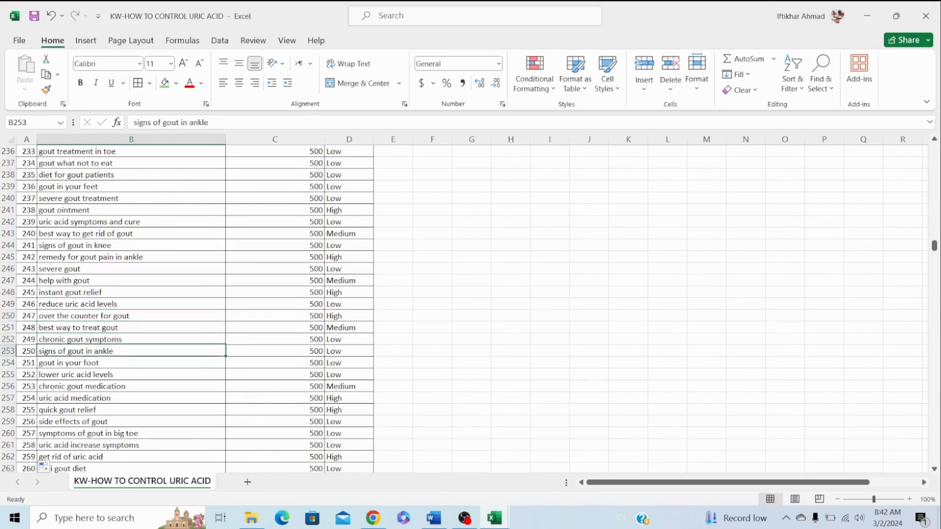
Review the 500-search keywords and their competition levels from signs of gout in ankle in B253 down to gout back pain in B417.
key(Down)
key(Down)
key(Down)
key(Down)
key(Down)
key(Down)
key(Down)
key(Down)
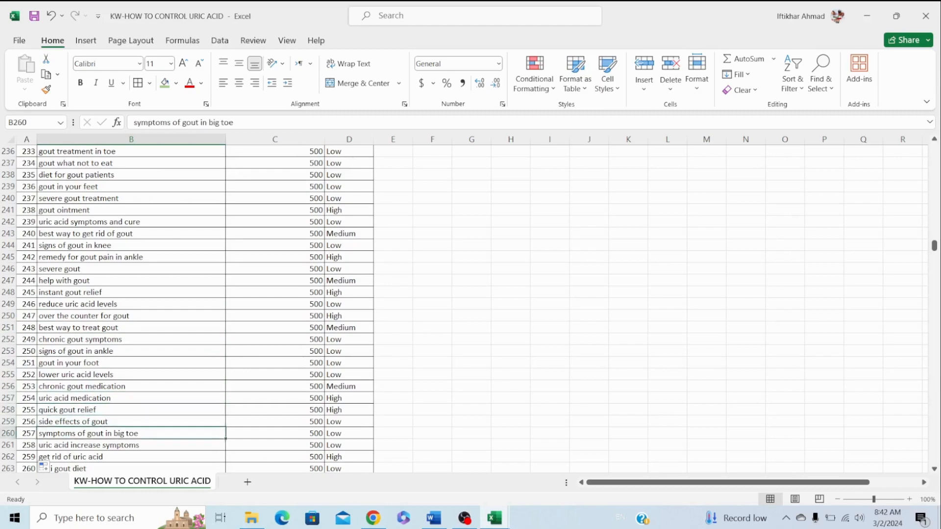
key(Down)
key(Down)
key(Down)
key(Down)
key(Down)
key(Down)
key(Down)
key(Down)
key(Down)
key(Down)
key(Down)
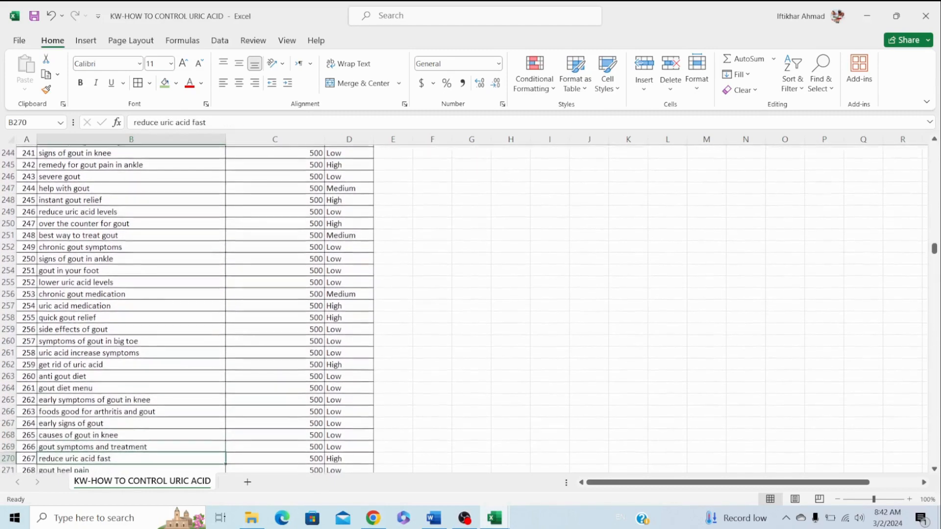
key(Down)
key(Down)
key(Down)
key(Down)
key(Down)
key(Down)
key(Down)
key(Down)
key(Down)
key(Down)
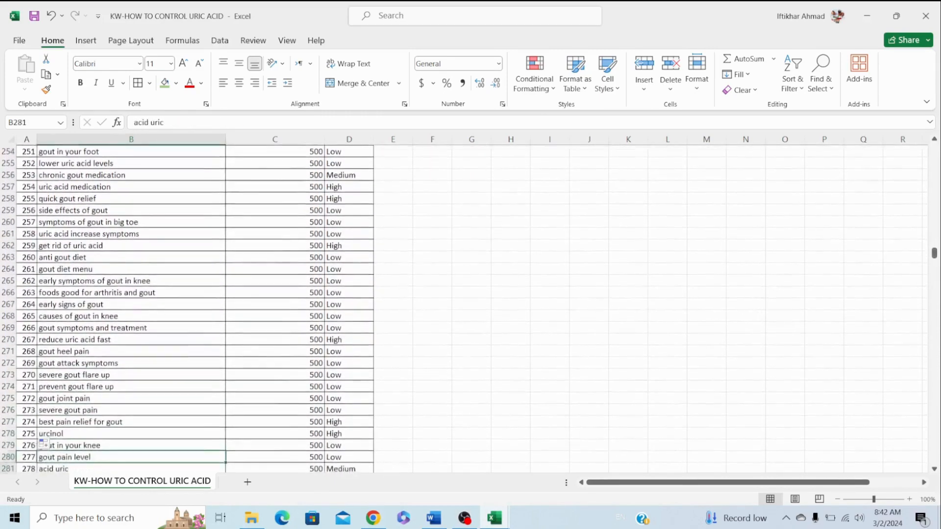
key(Down)
key(Down)
key(Down)
key(Down)
key(Down)
key(Down)
key(Down)
key(Down)
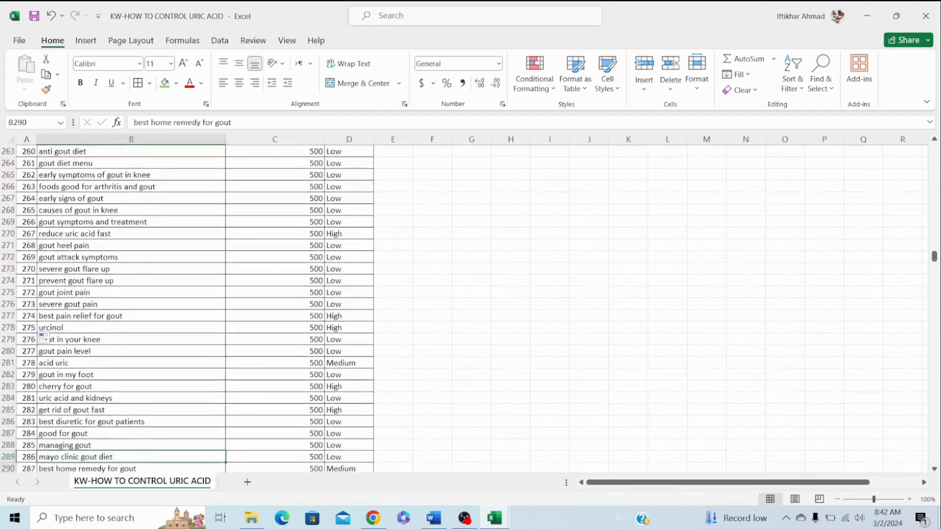
key(Down)
key(Down)
key(Down)
key(Down)
key(Down)
key(Down)
key(Down)
key(Down)
key(Down)
key(Down)
key(Down)
key(Down)
key(Down)
key(Down)
key(Down)
key(Down)
key(Down)
key(Down)
key(Down)
key(Down)
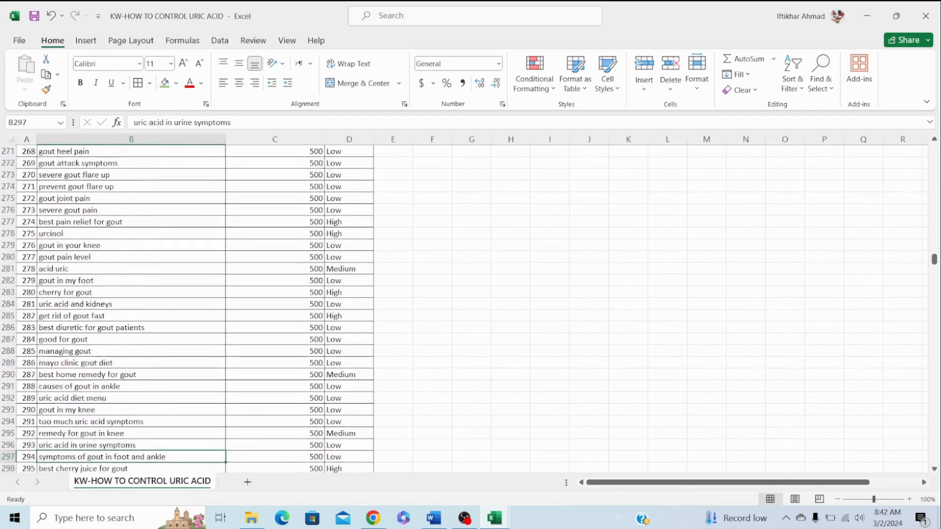
key(Down)
key(Down)
key(Down)
key(Down)
key(Down)
key(Down)
key(Down)
key(Down)
key(Down)
key(Down)
key(Down)
key(Down)
key(Down)
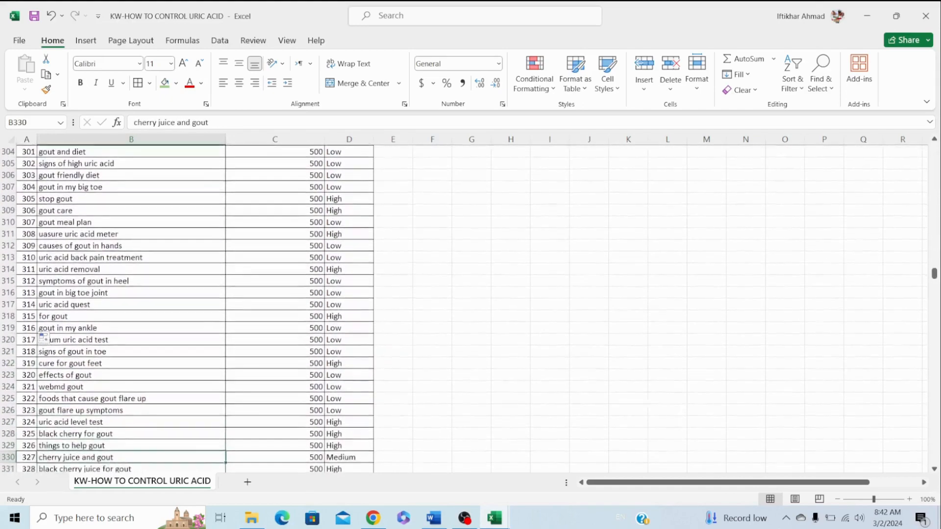
key(Down)
key(Down)
key(Down)
key(Down)
key(Down)
key(Down)
key(Down)
key(Down)
key(Down)
key(Down)
key(Down)
key(Down)
key(Down)
key(Down)
key(Down)
key(Down)
key(Down)
key(Down)
key(Down)
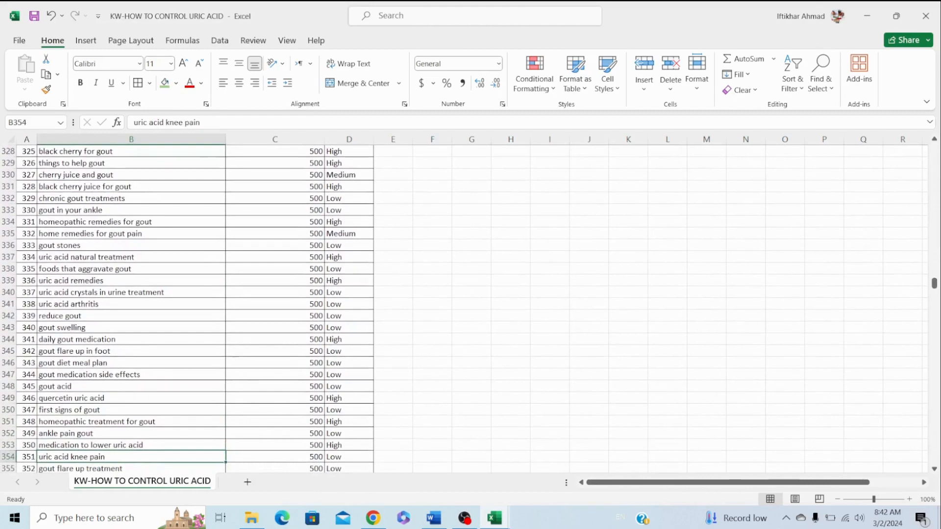
key(Down)
key(Down)
key(Down)
key(Down)
key(Down)
key(Down)
key(Down)
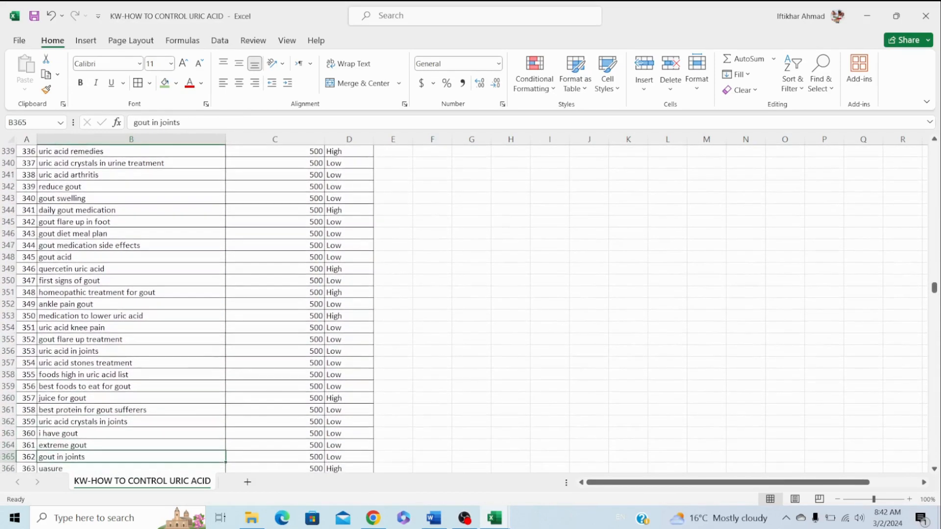
key(Down)
key(Down)
key(Down)
key(Down)
key(Down)
key(Down)
key(Down)
key(Down)
key(Down)
key(Down)
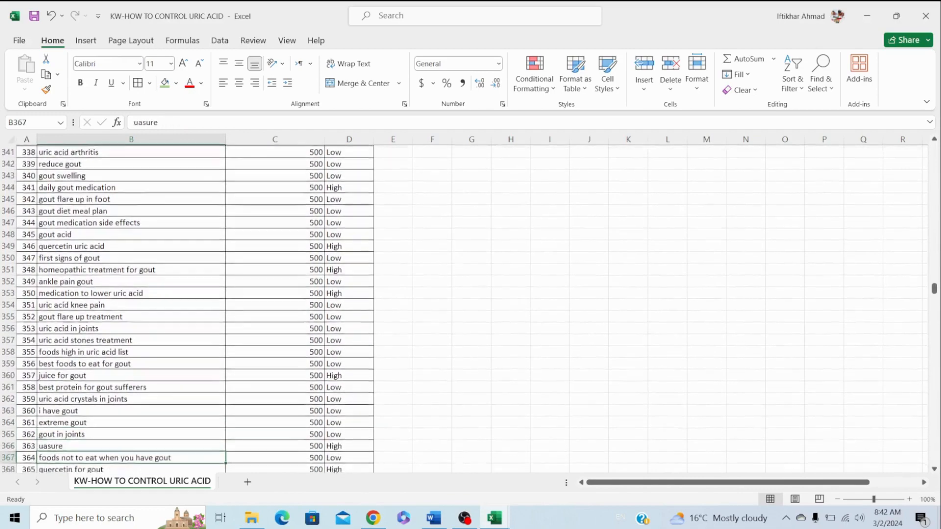
key(Down)
key(Down)
key(Down)
key(Down)
key(Down)
key(Down)
key(Down)
key(Down)
key(Down)
key(Down)
key(Down)
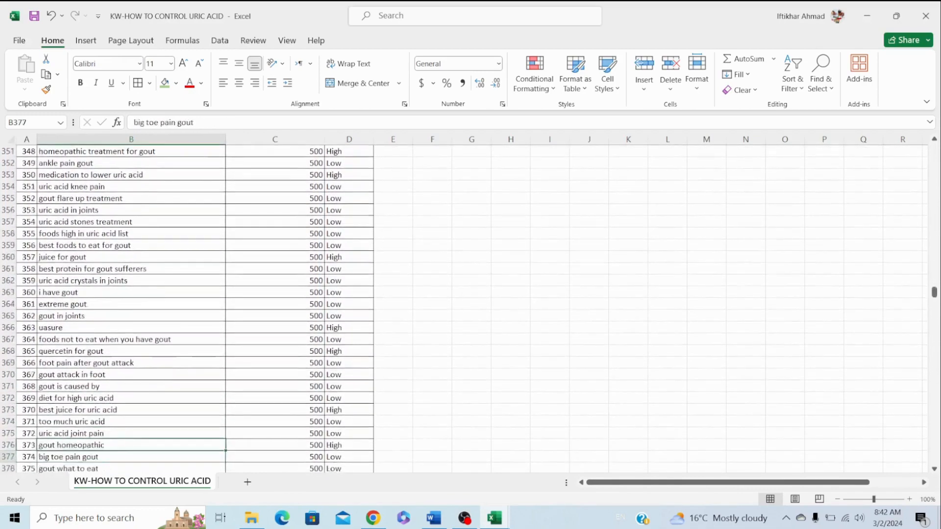
key(Down)
key(Down)
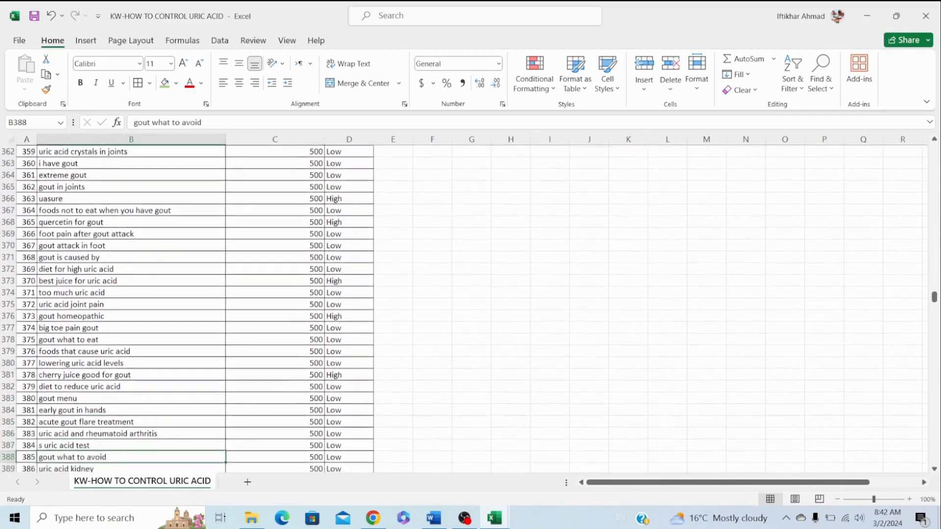
key(Down)
key(Down)
key(Down)
key(Down)
key(Down)
key(Down)
key(Down)
key(Down)
key(Down)
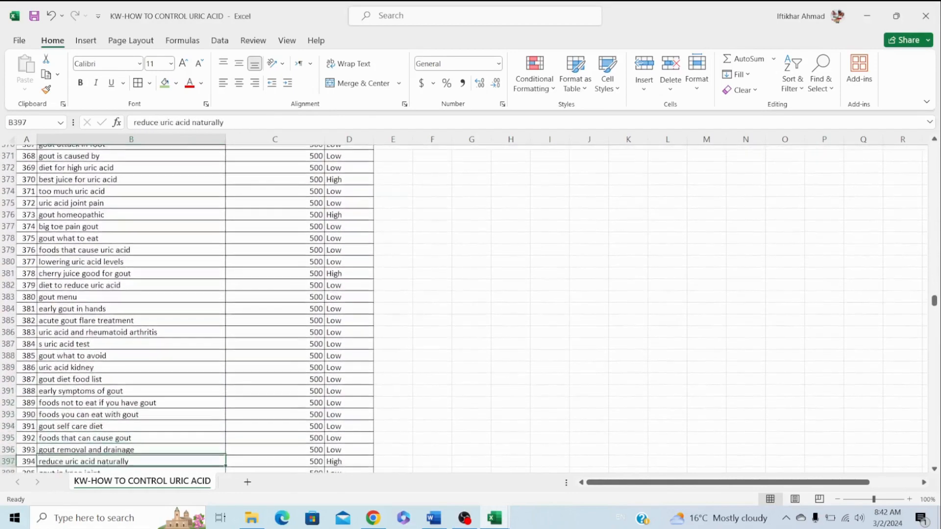
key(Down)
key(Down)
key(Down)
key(Down)
key(Down)
key(Down)
key(Down)
key(Down)
key(Down)
key(Down)
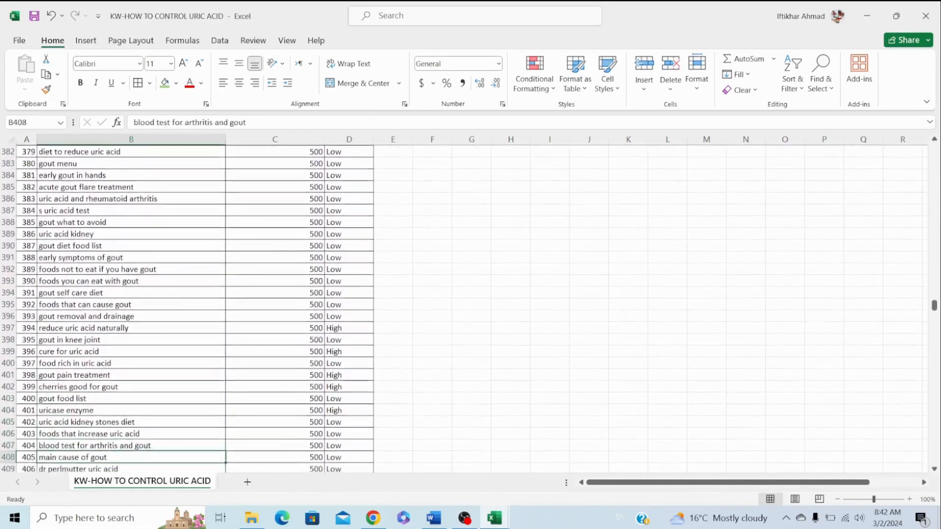
key(Down)
key(Down)
key(Down)
key(Down)
key(Down)
key(Down)
key(Down)
key(Down)
key(Down)
key(Down)
key(Down)
key(Down)
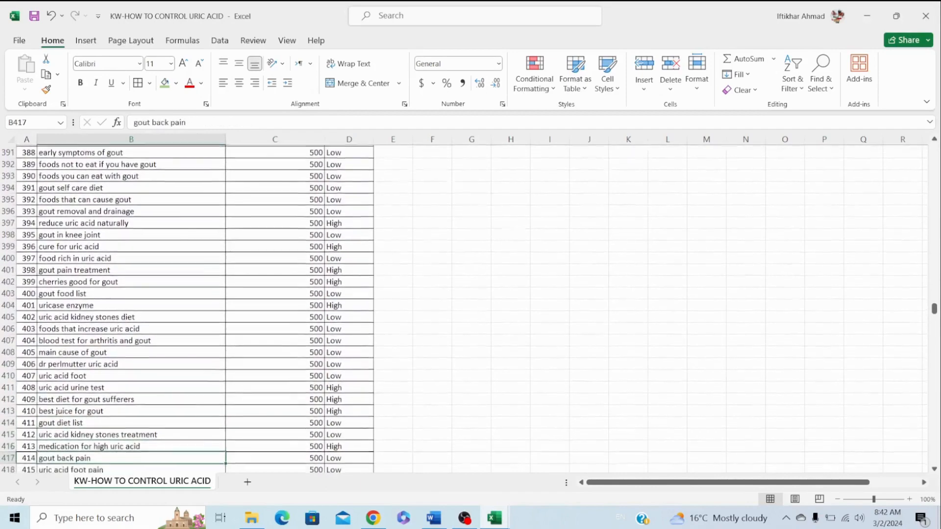
Review the 500-search keywords and their competition levels from gout back pain in B417 down to acid that causes gout in B479.
key(Down)
key(Down)
key(Down)
key(Down)
key(Down)
key(Down)
key(Down)
key(Down)
key(Down)
key(Down)
key(Down)
key(Down)
key(Down)
key(Down)
key(Down)
key(Down)
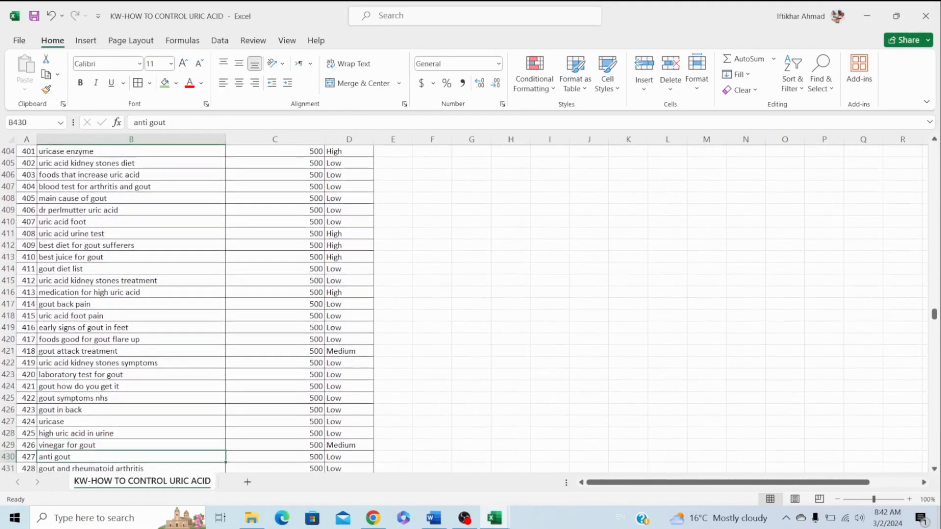
key(Down)
key(Down)
key(Down)
key(Down)
key(Down)
key(Down)
key(Down)
key(Down)
key(Down)
key(Down)
key(Down)
key(Down)
key(Down)
key(Down)
key(Down)
key(Down)
key(Down)
key(Down)
key(Down)
key(Down)
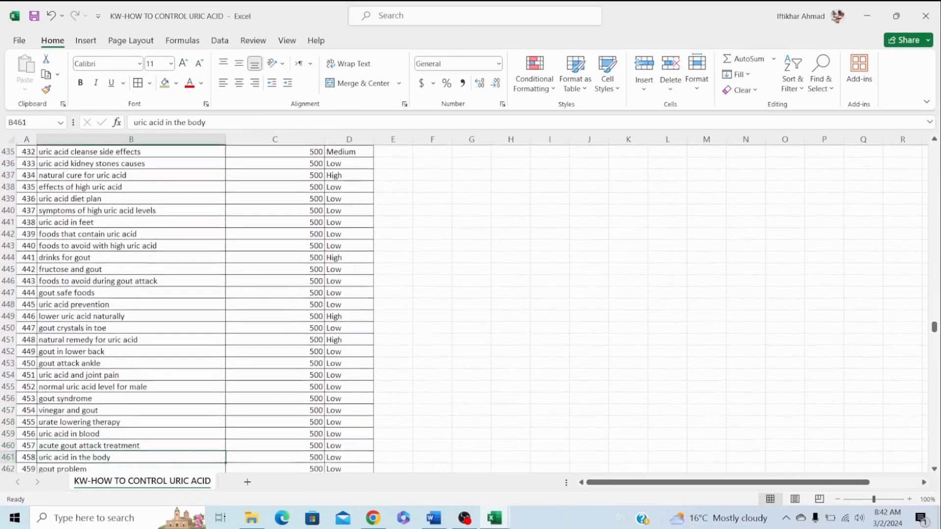
key(Down)
key(Down)
key(Down)
key(Down)
key(Down)
key(Down)
key(Down)
key(Down)
key(Down)
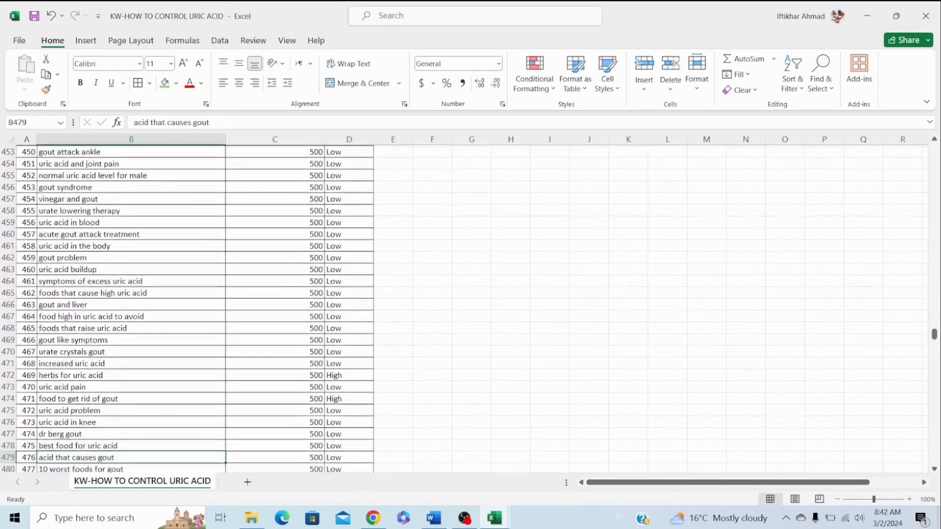
Review the uric acid and gout keywords in column B from row 479 to row 658, along with the number and rating beside each.
key(Down)
key(Down)
key(Down)
key(Down)
key(Down)
key(Down)
key(Down)
key(Down)
key(Down)
key(Down)
key(Down)
key(Down)
key(Down)
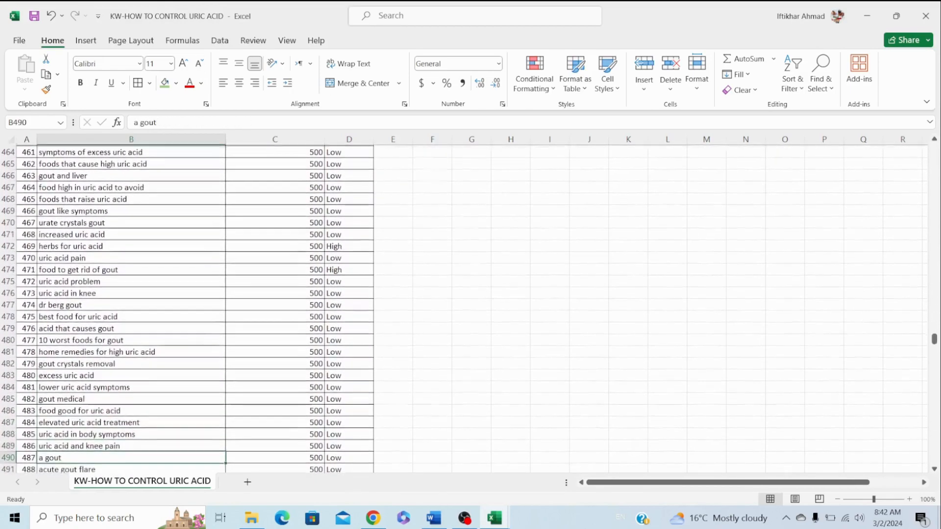
key(Down)
key(Down)
key(Down)
key(Down)
key(Down)
key(Down)
key(Down)
key(Down)
key(Down)
key(Down)
key(Down)
key(Down)
key(Down)
key(Down)
key(Down)
key(Down)
key(Down)
key(Down)
key(Down)
key(Down)
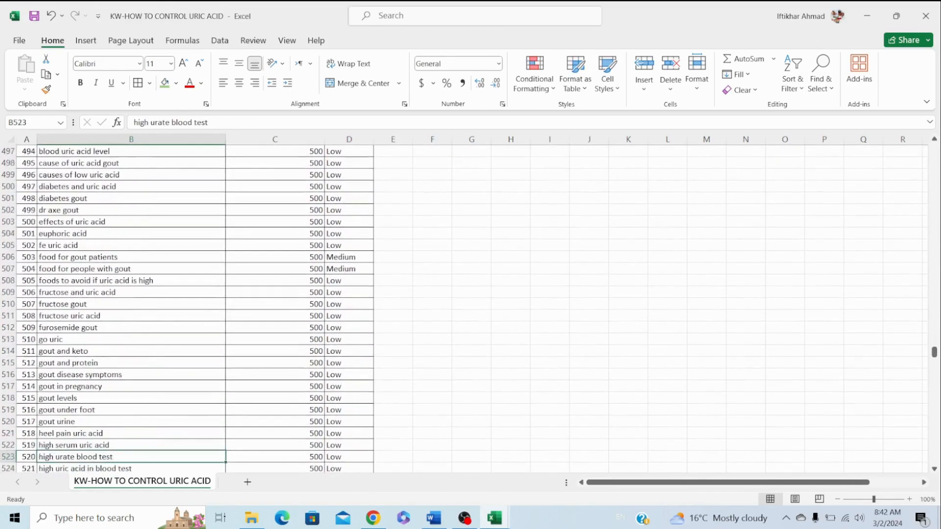
key(Down)
key(Down)
key(Down)
key(Down)
key(Down)
key(Down)
key(Down)
key(Down)
key(Down)
key(Down)
key(Down)
key(Down)
key(Down)
key(Down)
key(Down)
key(Down)
key(Down)
key(Down)
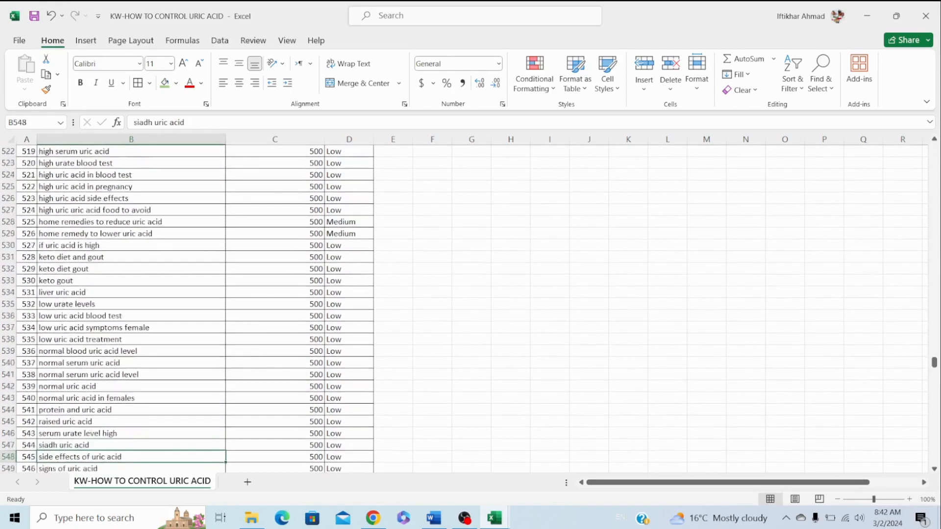
key(Down)
key(Down)
key(Down)
key(Down)
key(Down)
key(Down)
key(Down)
key(Down)
key(Down)
key(Down)
key(Down)
key(Down)
key(Down)
key(Down)
key(Down)
key(Down)
key(Down)
key(Down)
key(Down)
key(Down)
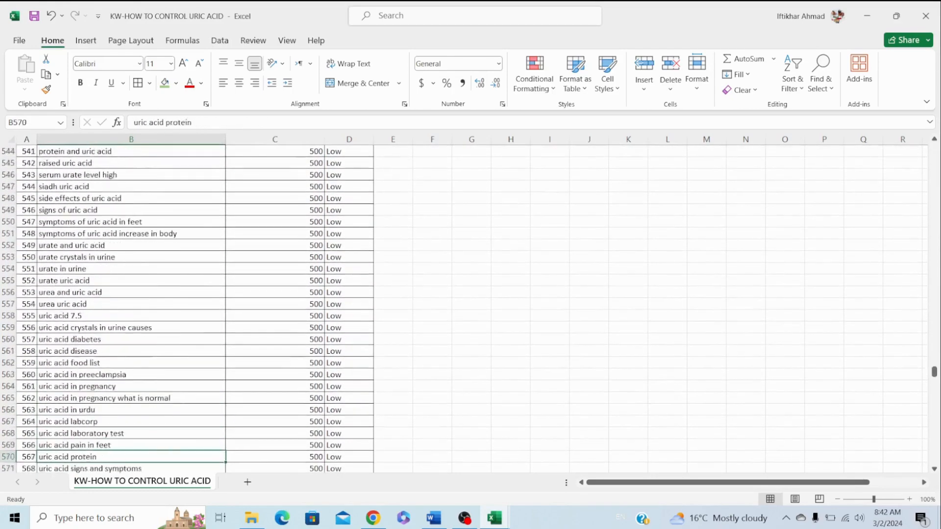
key(Down)
key(Down)
key(Down)
key(Down)
key(Down)
key(Down)
key(Down)
key(Down)
key(Down)
key(Down)
key(Down)
key(Down)
key(Down)
key(Down)
key(Down)
key(Down)
key(Down)
key(Down)
key(Down)
key(Down)
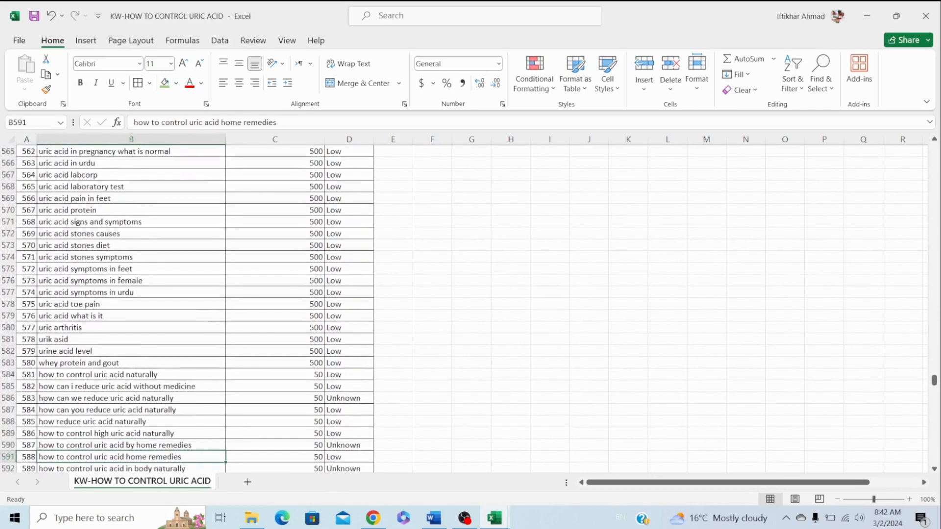
key(Down)
key(Down)
key(Down)
key(Down)
key(Down)
key(Down)
key(Down)
key(Down)
key(Down)
key(Down)
key(Down)
key(Down)
key(Down)
key(Down)
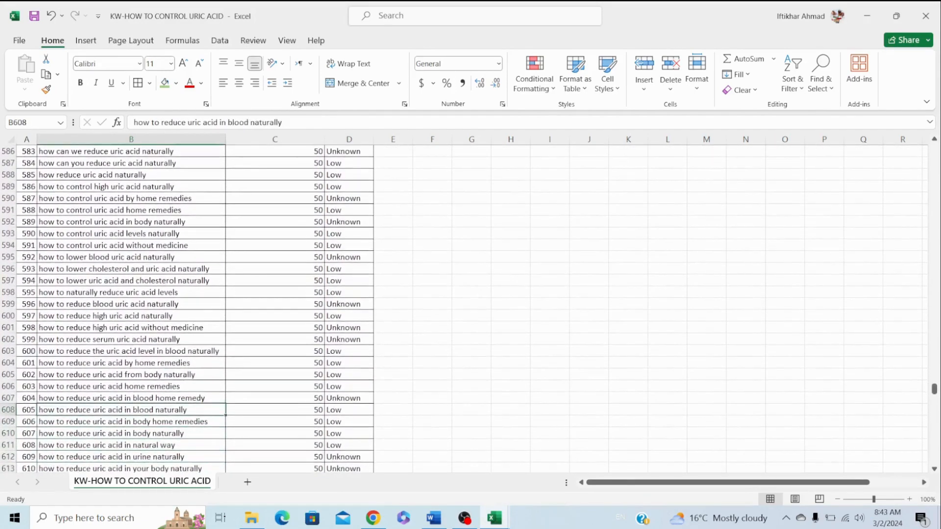
key(Down)
key(Down)
key(Down)
key(Down)
key(Down)
key(Down)
key(Down)
key(Down)
key(Down)
key(Down)
key(Down)
key(Down)
key(Down)
key(Down)
key(Down)
key(Down)
key(Down)
key(Down)
key(Down)
key(Down)
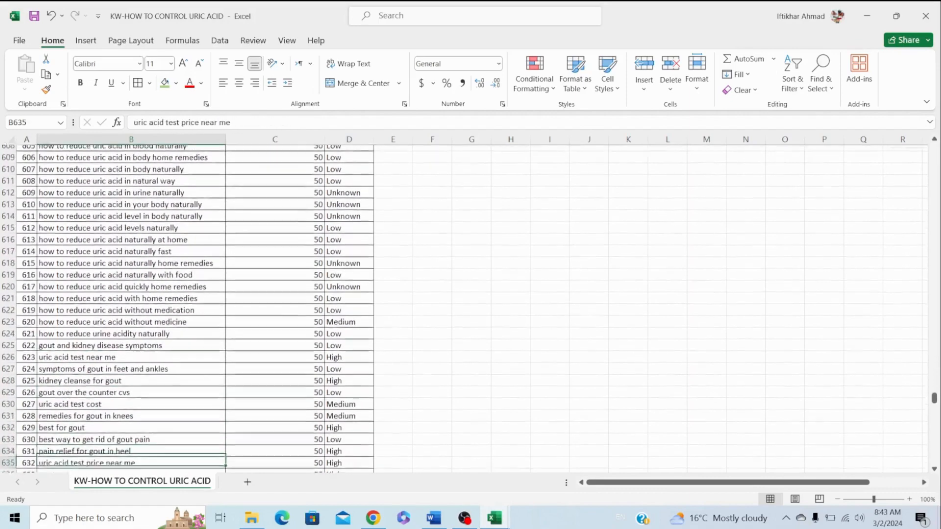
key(Down)
key(Down)
key(Down)
key(Down)
key(Down)
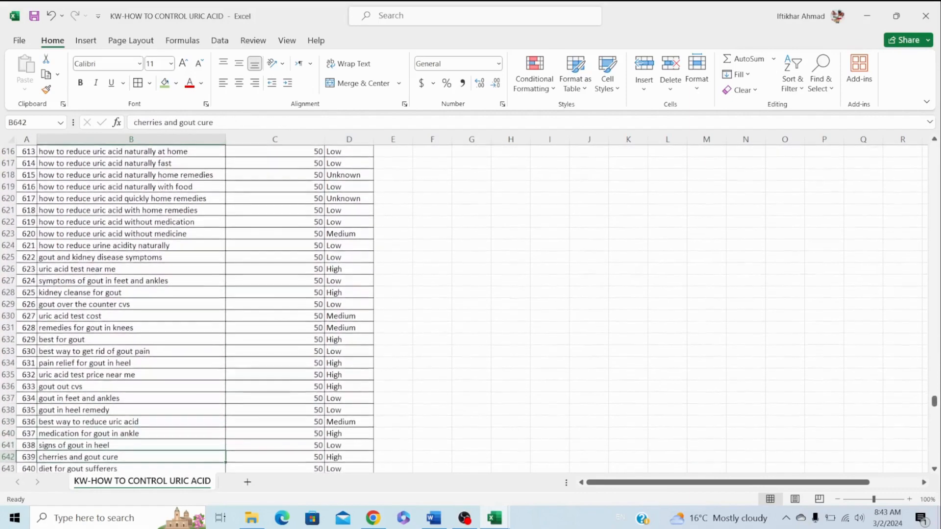
key(Down)
key(Down)
key(Down)
key(Down)
key(Down)
key(Down)
key(Down)
key(Down)
key(Down)
key(Down)
key(Down)
key(Down)
key(Down)
key(Down)
key(Down)
key(Down)
key(Down)
key(Down)
key(Down)
key(Down)
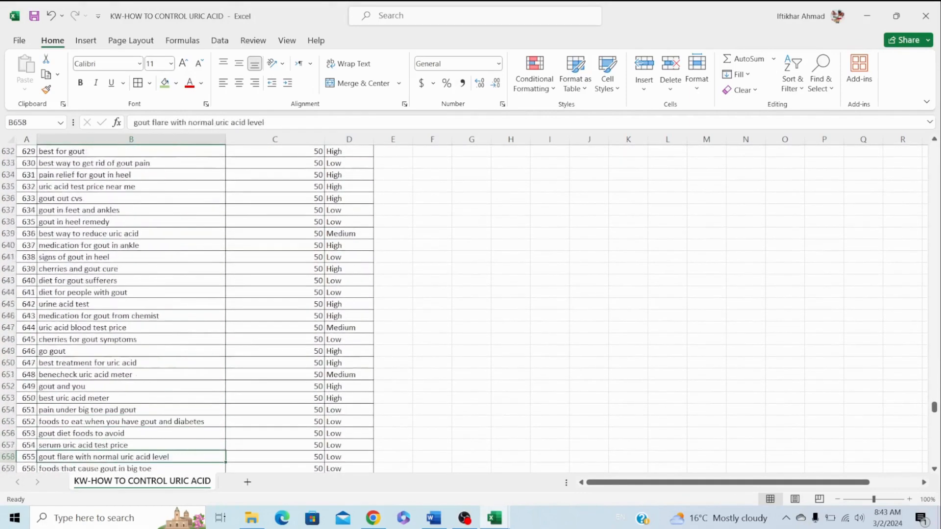
Review the uric acid and gout keywords in column B from row 658 to row 733, along with the number and rating beside each.
key(Down)
key(Down)
key(Down)
key(Down)
key(Down)
key(Down)
key(Down)
key(Down)
key(Down)
key(Down)
key(Down)
key(Down)
key(Down)
key(Down)
key(Down)
key(Down)
key(Down)
key(Down)
key(Down)
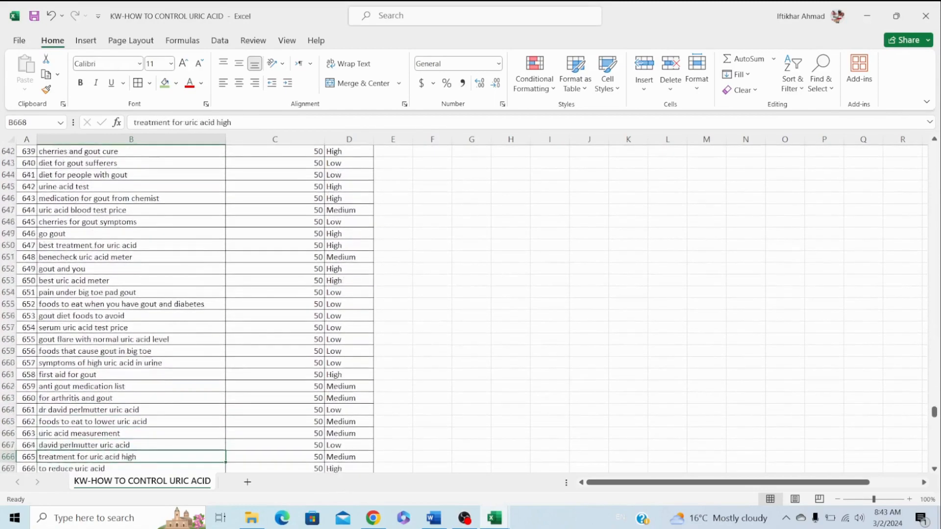
key(Down)
key(Down)
key(Down)
key(Down)
key(Down)
key(Down)
key(Down)
key(Down)
key(Down)
key(Down)
key(Down)
key(Down)
key(Down)
key(Down)
key(Down)
key(Down)
key(Down)
key(Down)
key(Down)
key(Down)
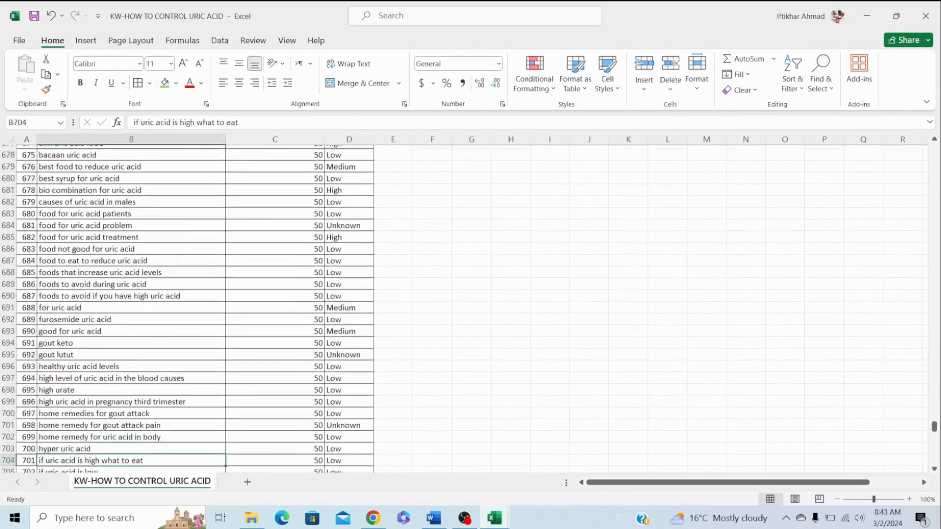
key(Down)
key(Down)
key(Down)
key(Down)
key(Down)
key(Down)
key(Down)
key(Down)
key(Down)
key(Down)
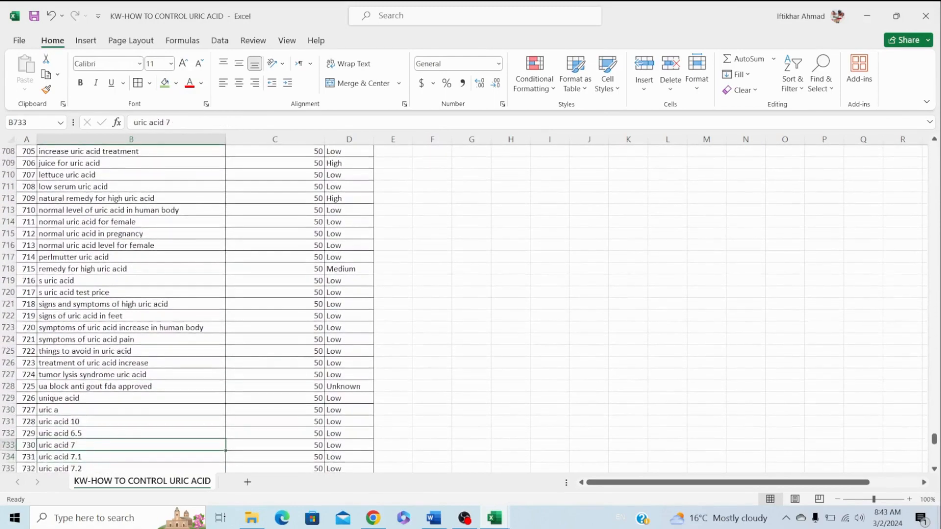
Return to the start of the keyword list and check the highlighted gout symptoms, gout medication and gout arthritis symptoms entries.
scroll(196, 308, up, 20)
scroll(196, 309, up, 20)
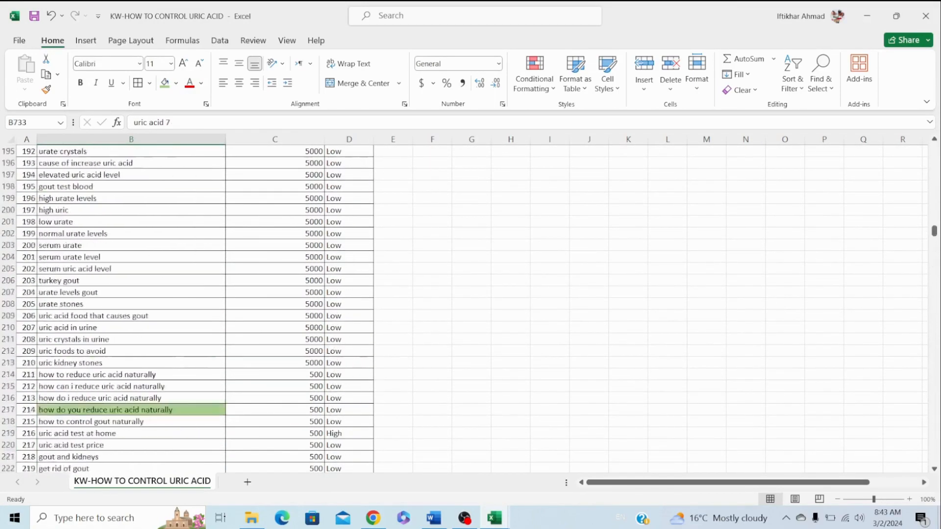
click(131, 269)
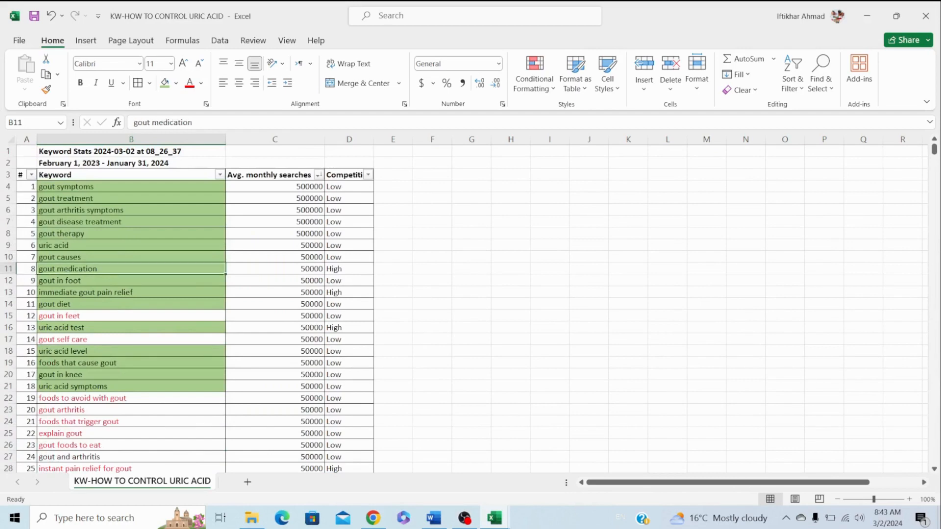
click(132, 186)
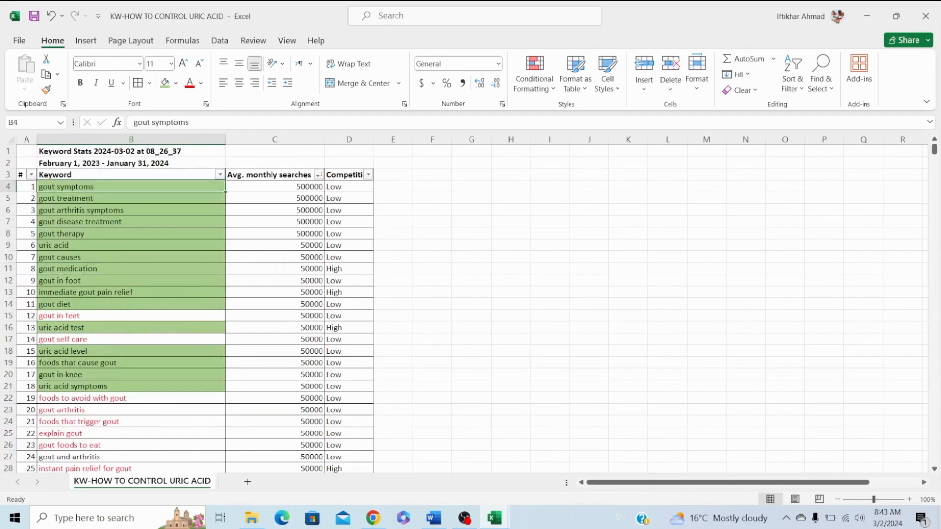
click(131, 211)
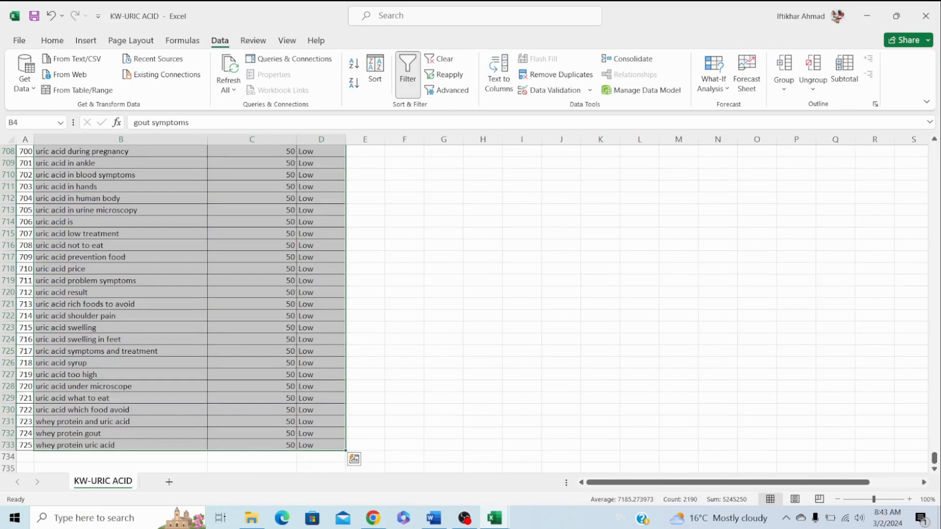
Switch to the Uric acid & gout Word document, search for "GOUT SYM" and inspect the match under Natural Remedies.
key(alt+Tab)
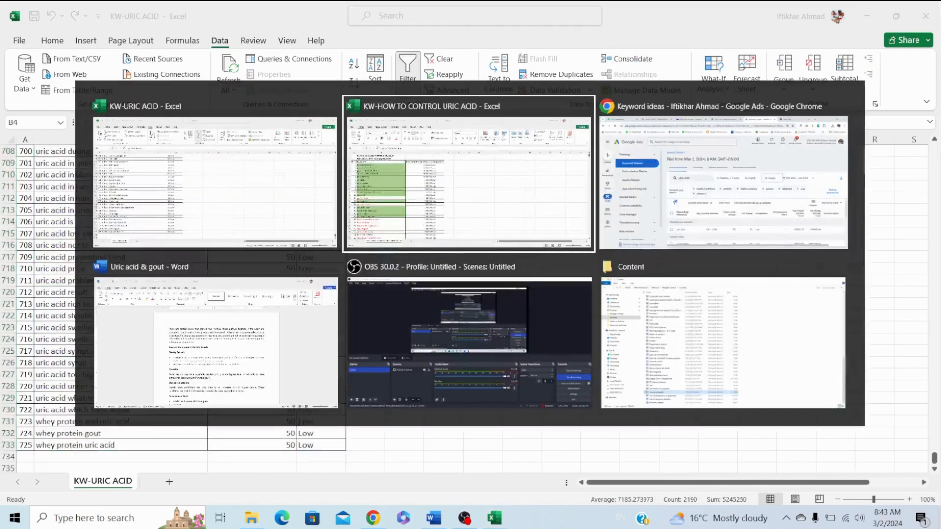
key(alt+Tab)
key(alt+Tab)
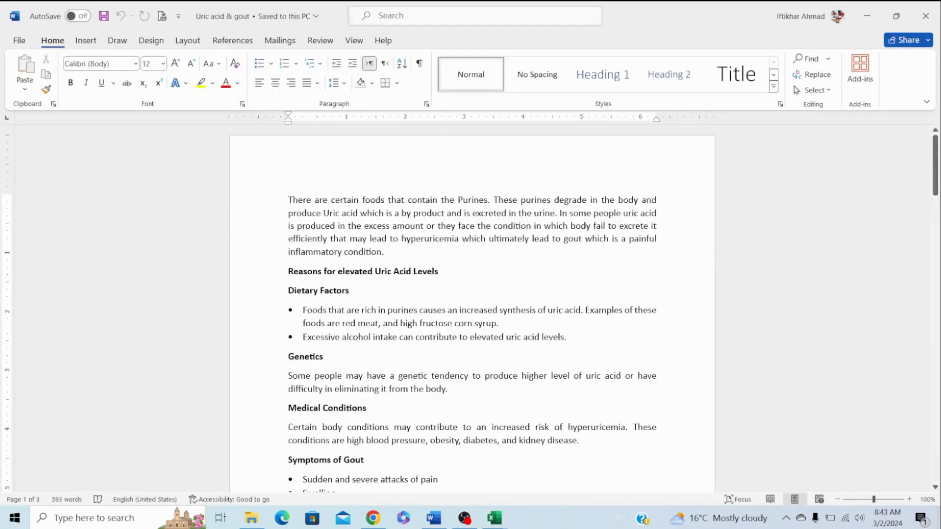
key(ctrl+b)
key(ctrl+f)
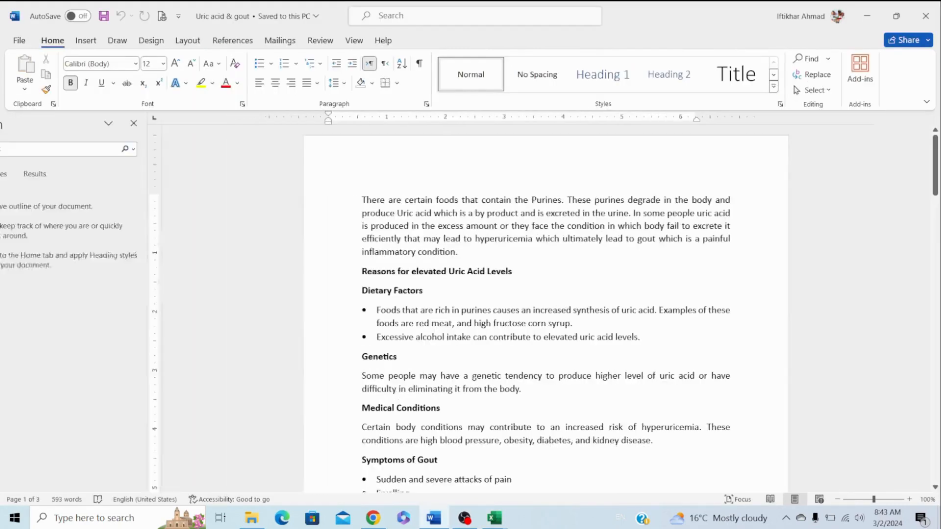
text(GO)
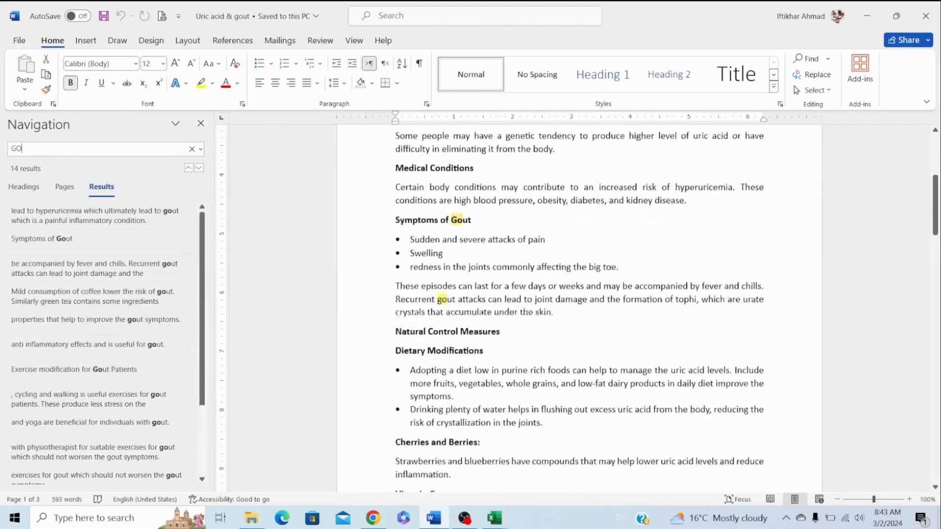
text(UT SYM)
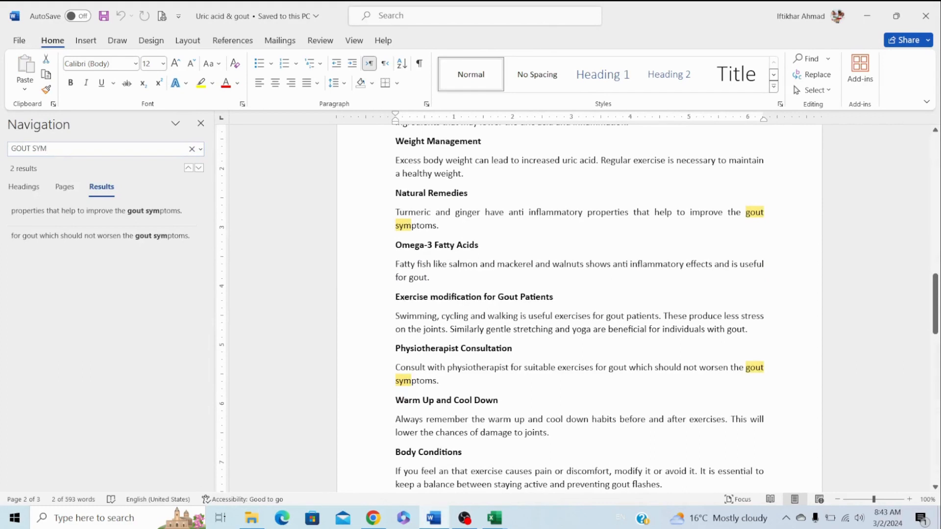
drag(746, 212, 440, 226)
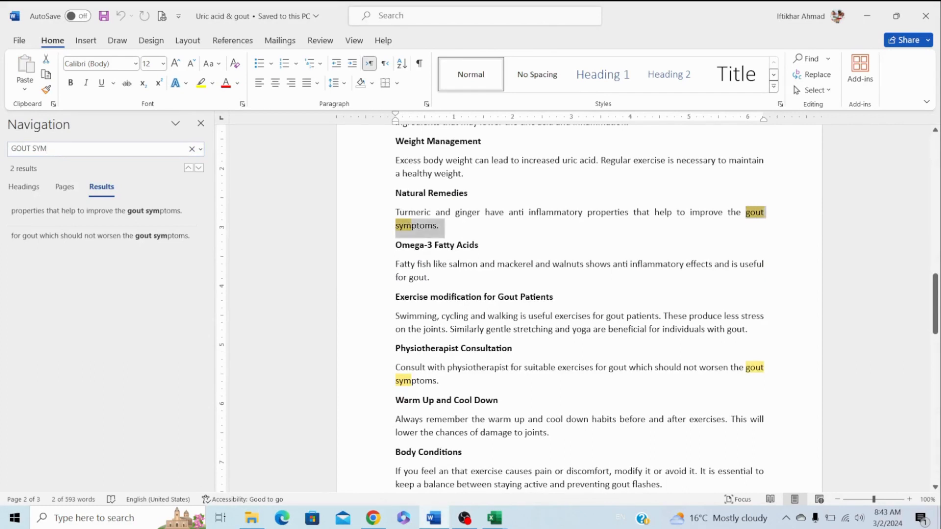
click(559, 265)
Switch to the KW-URIC ACID workbook in Excel and close it without saving the changes.
key(alt+Tab)
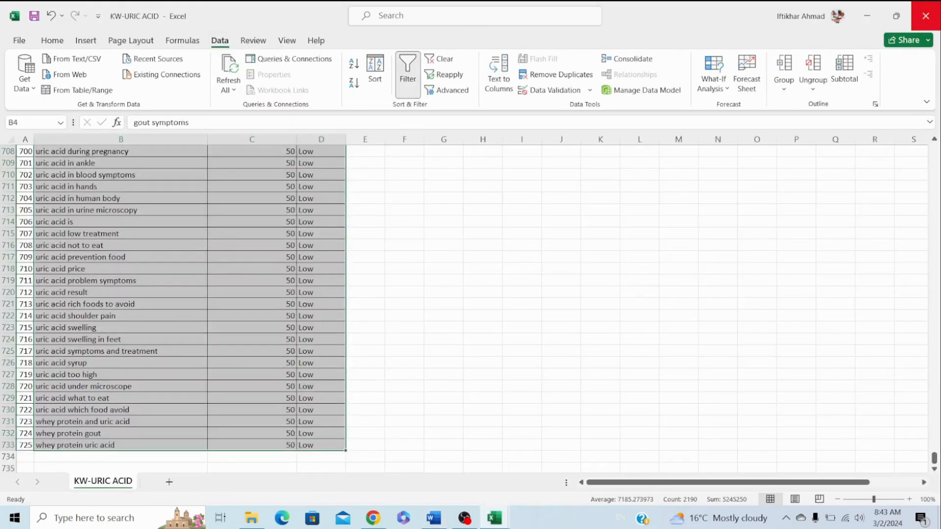
click(926, 16)
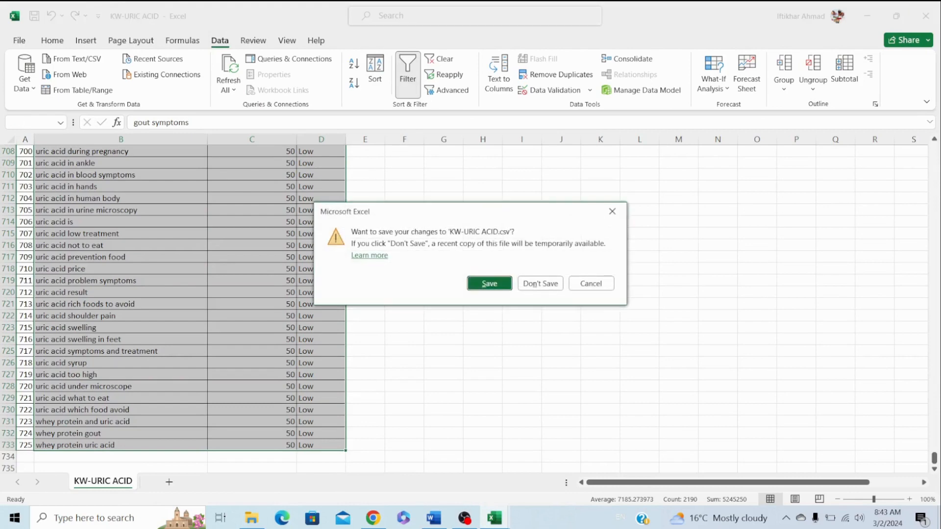
click(541, 284)
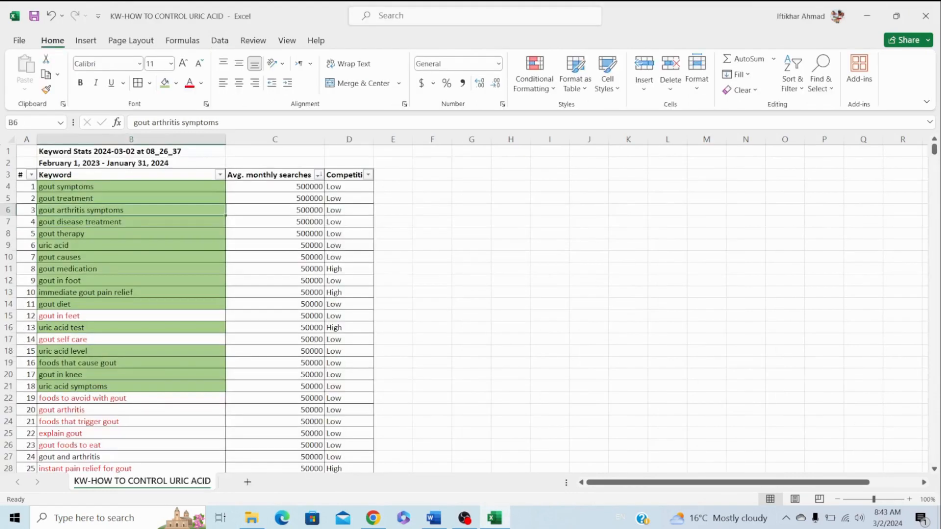
Select the gout treatment keyword, search the Uric acid & gout Word document for "GOUT TREATMENT", and close the search.
key(Up)
key(alt+Tab)
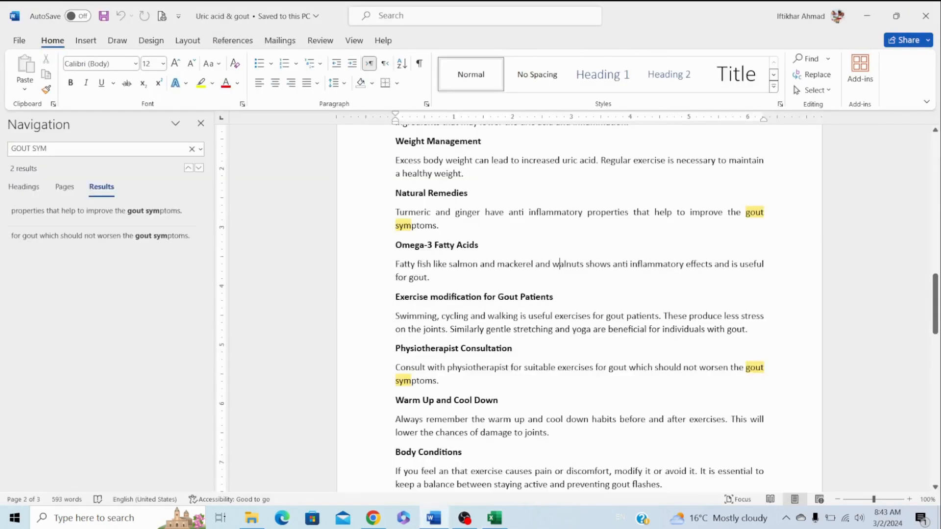
key(ctrl+f)
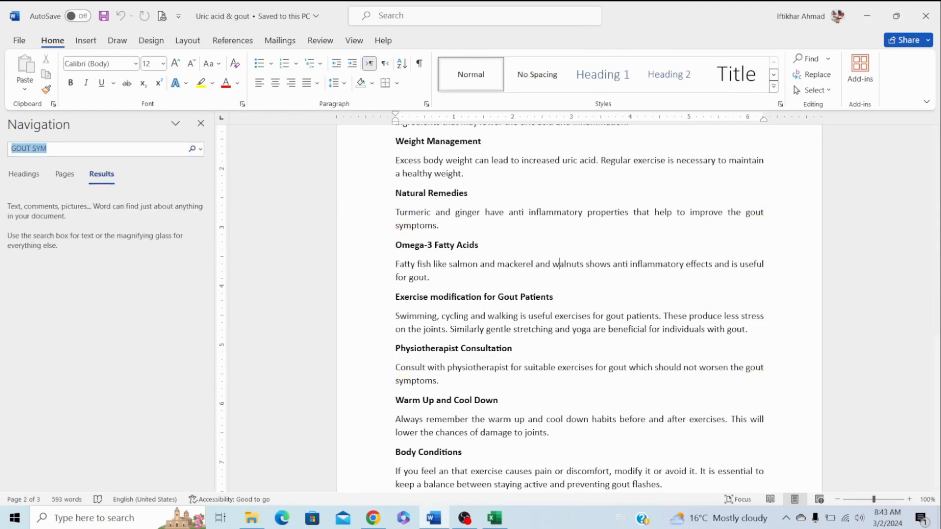
key(Return)
key(Right)
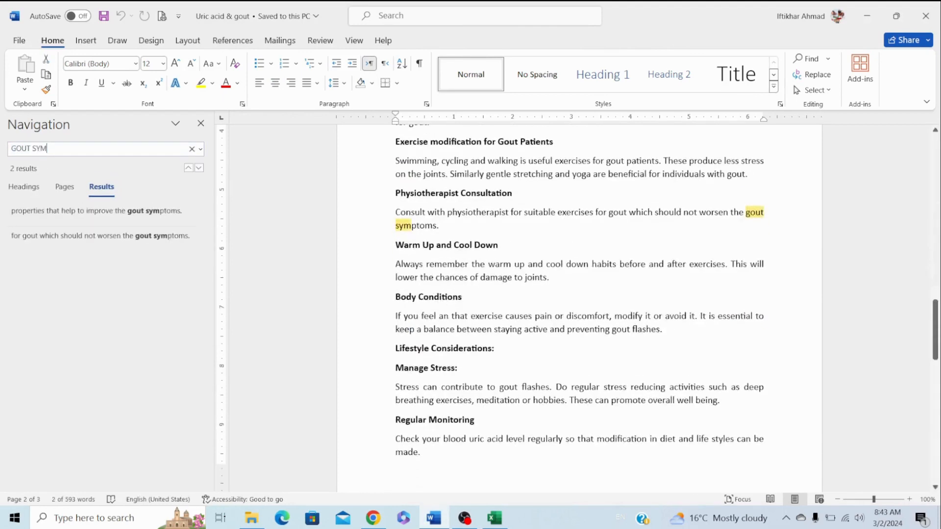
key(BackSpace)
key(BackSpace)
key(BackSpace)
text(TREAT)
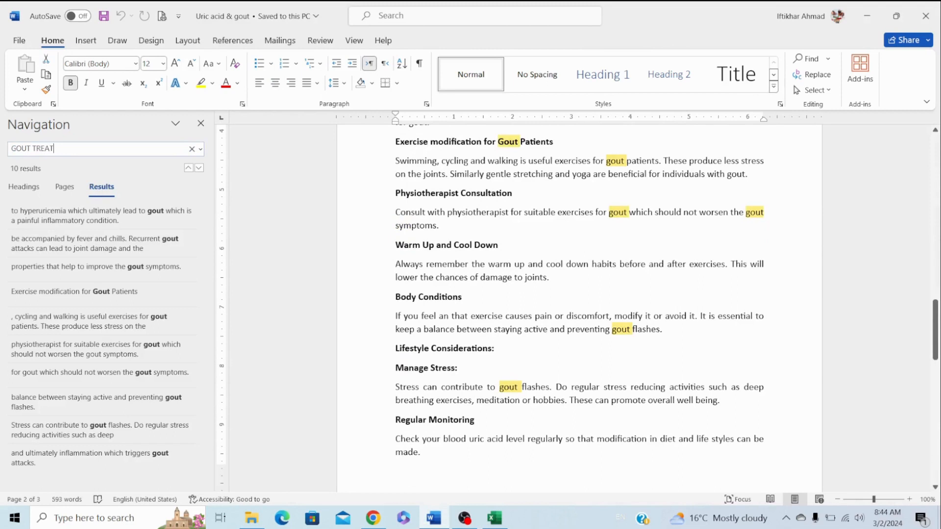
text(MENT)
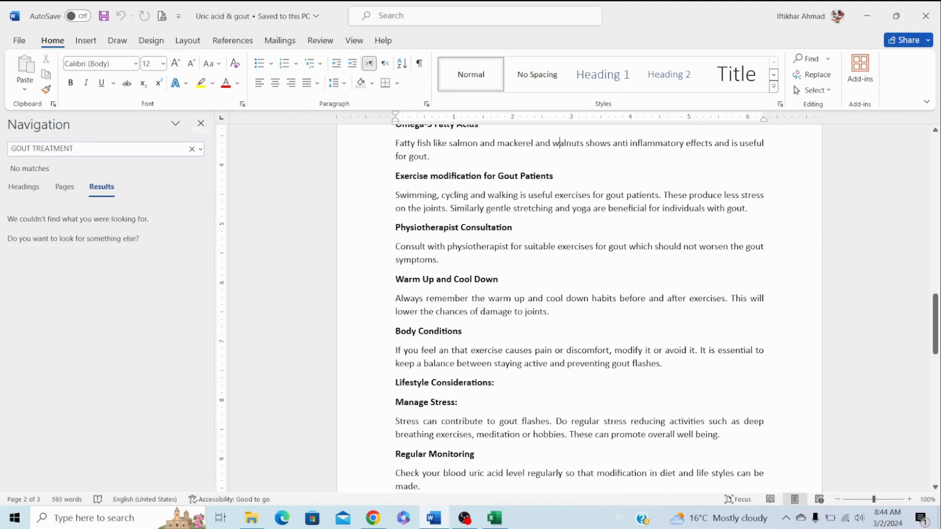
click(200, 123)
scroll(472, 304, up, 15)
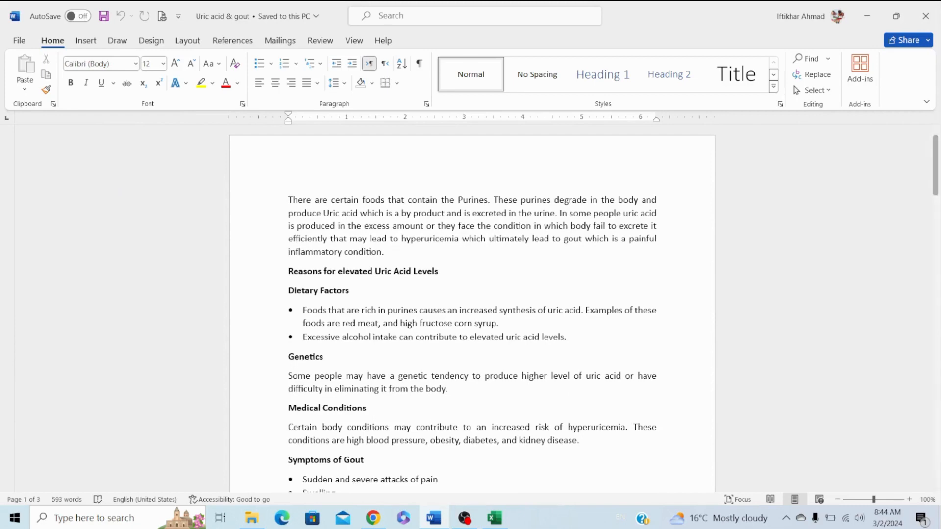
Switch to Chrome and open the Blogger posts page in the empty tab.
click(373, 518)
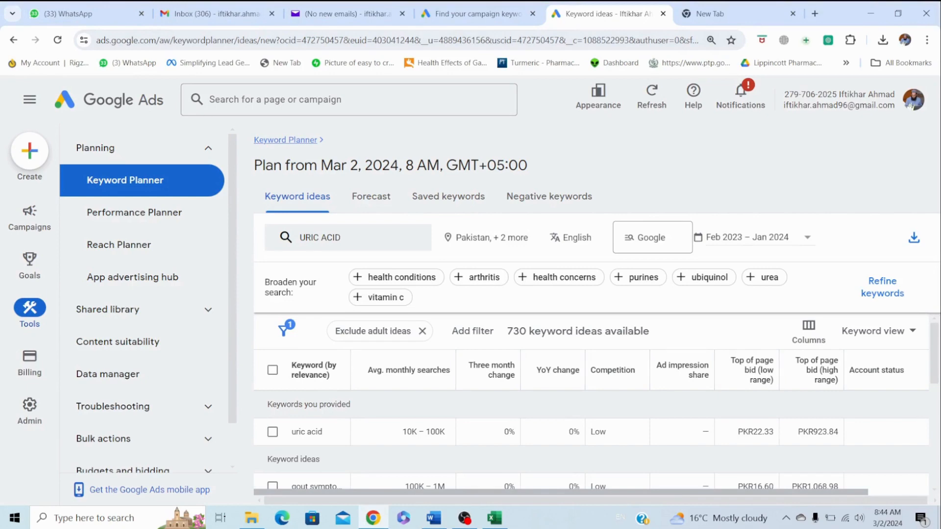
click(740, 14)
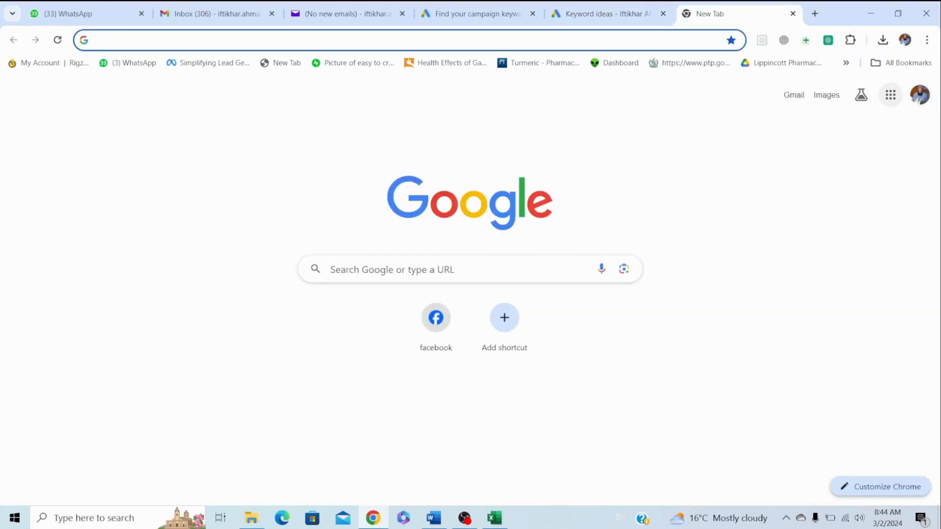
click(891, 95)
click(825, 279)
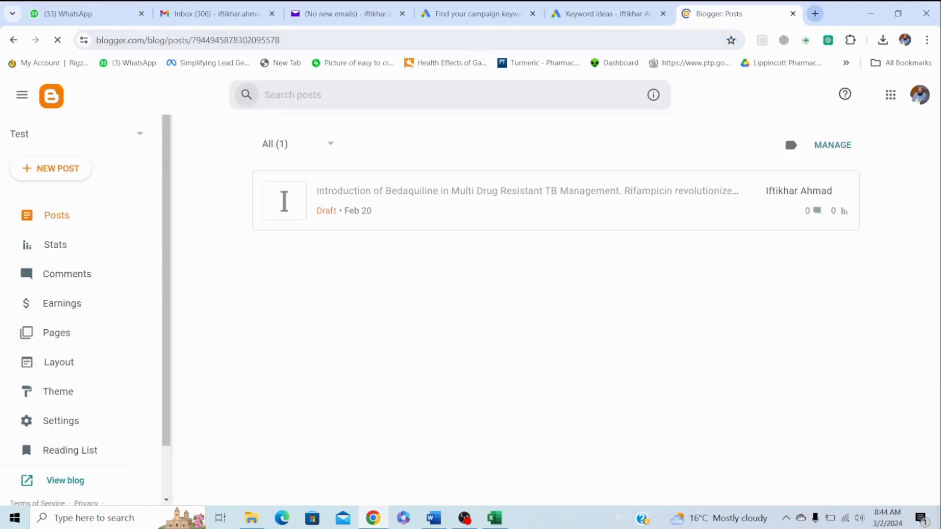
Open the drugandhealth.online website in a new browser tab.
key(ctrl+t)
text(dr)
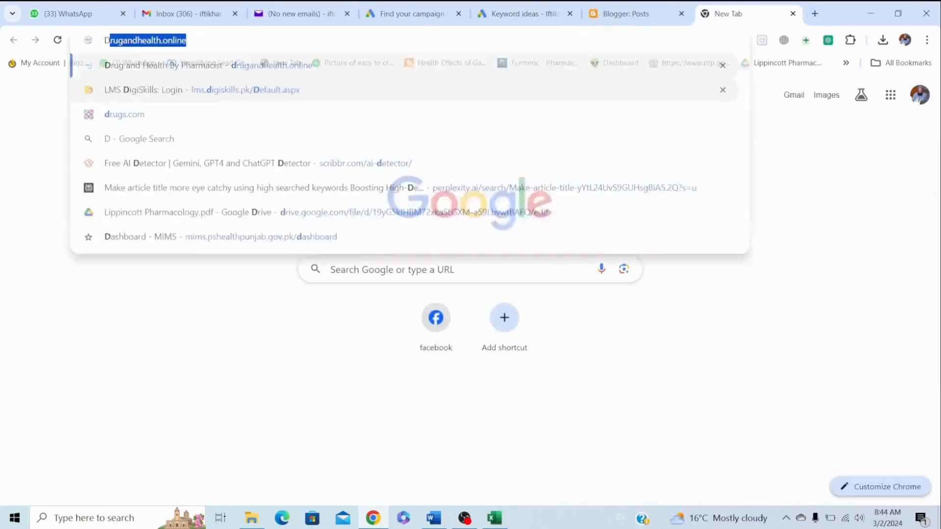
key(Return)
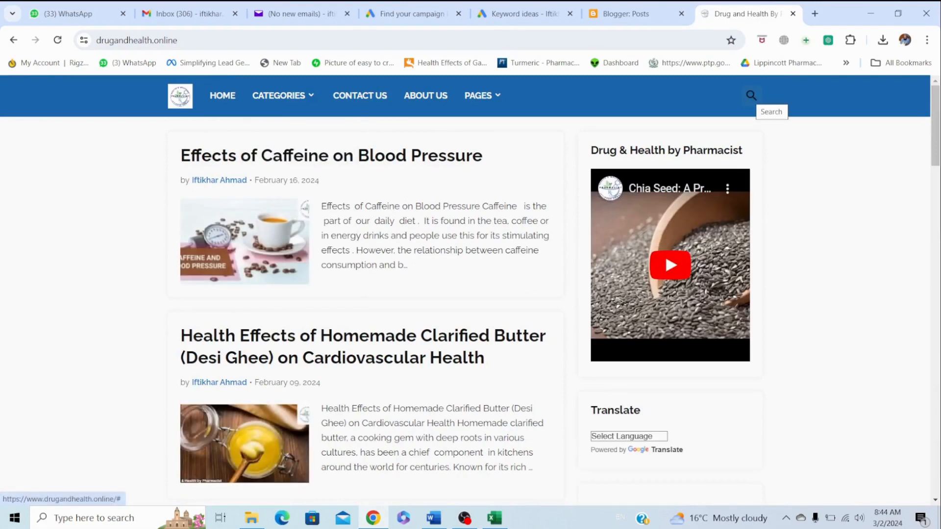
Search the website for "URIC ACID" and open the article "How to Control Uric Acid and Gout Natrually".
click(751, 96)
text(URIC)
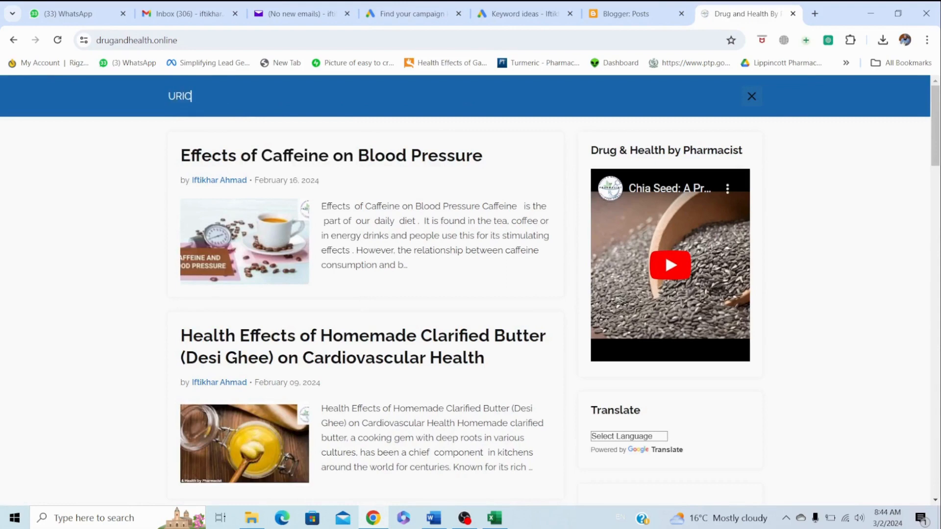
text( ACID)
key(Return)
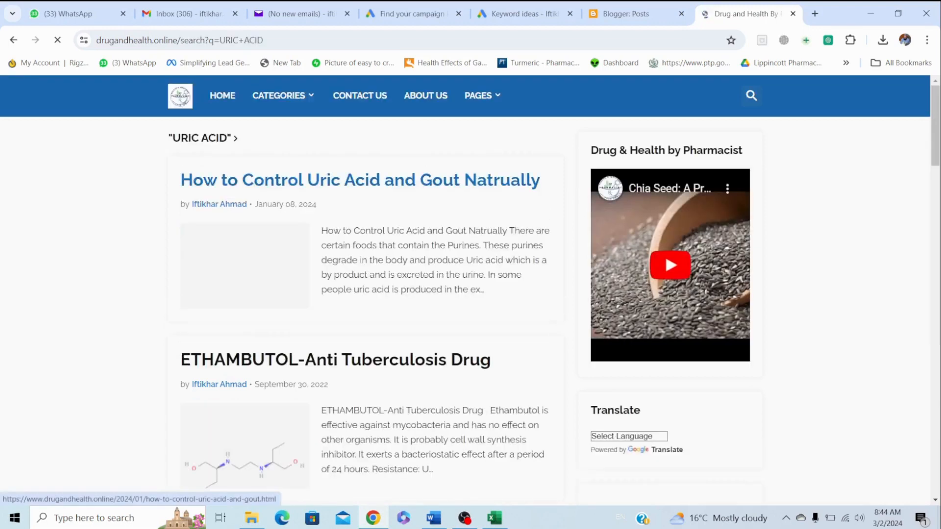
click(360, 180)
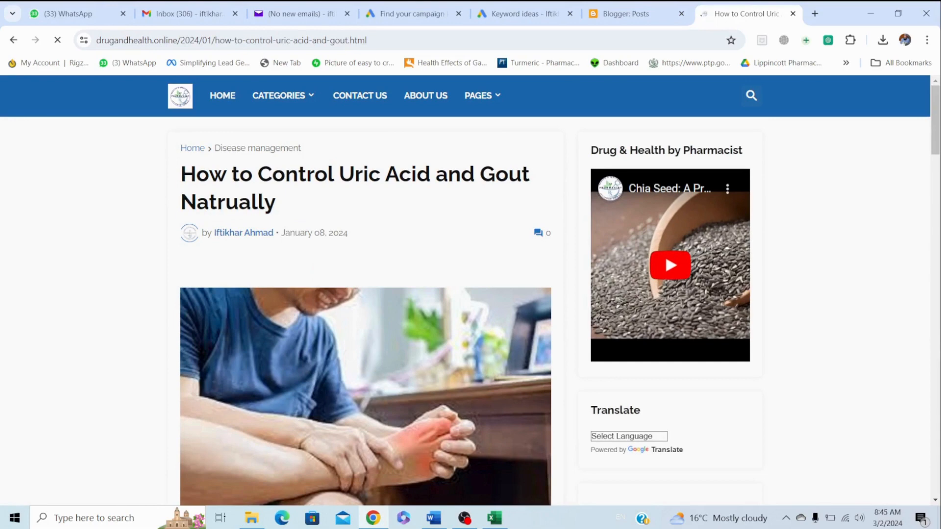
Copy the article's title, paste it as a heading above the first paragraph of the Word document, and remove the blank line below it.
drag(180, 174, 276, 203)
key(ctrl+c)
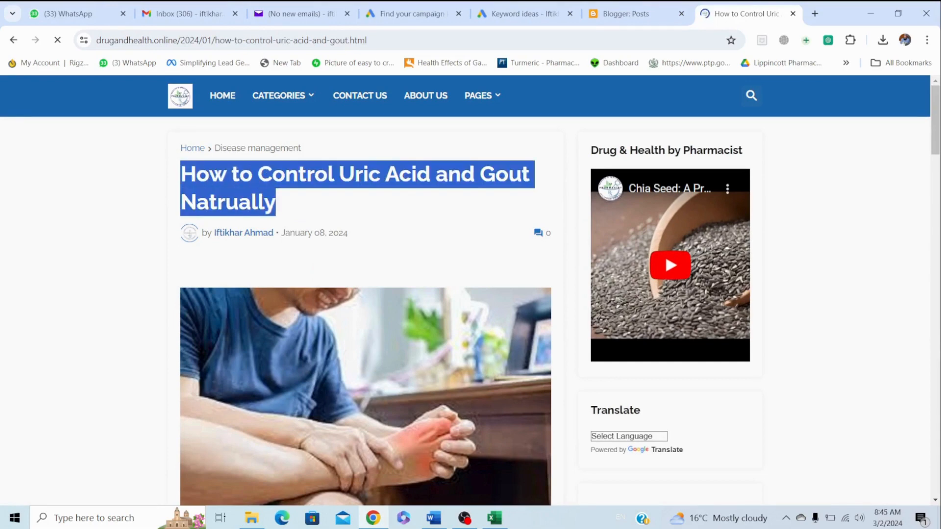
key(alt+Tab)
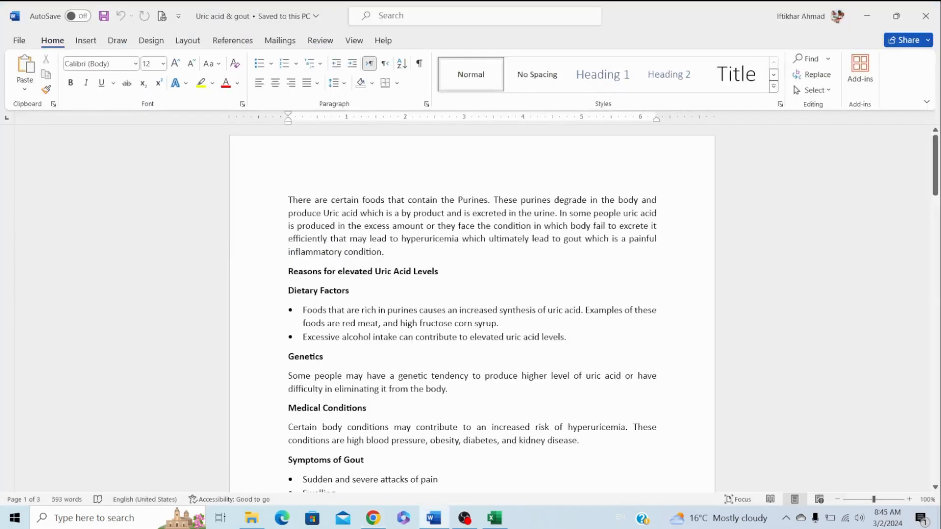
key(Return)
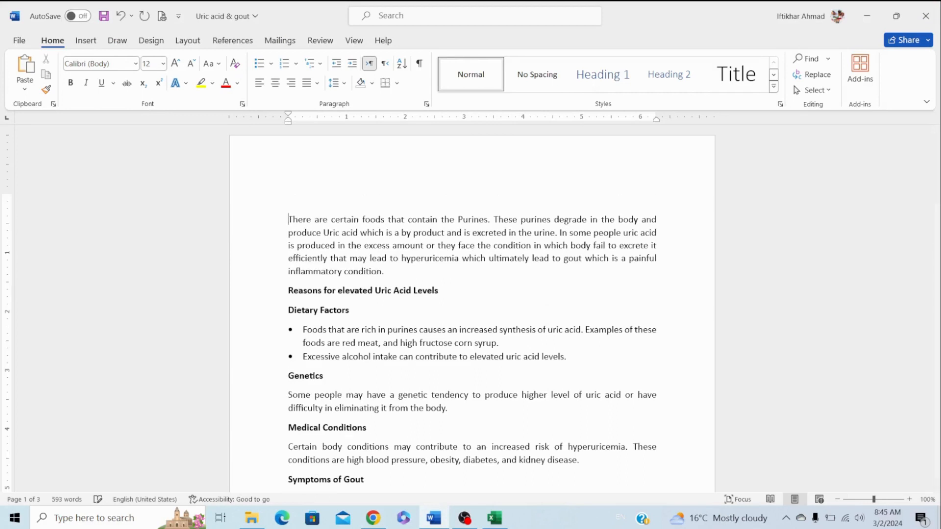
key(Up)
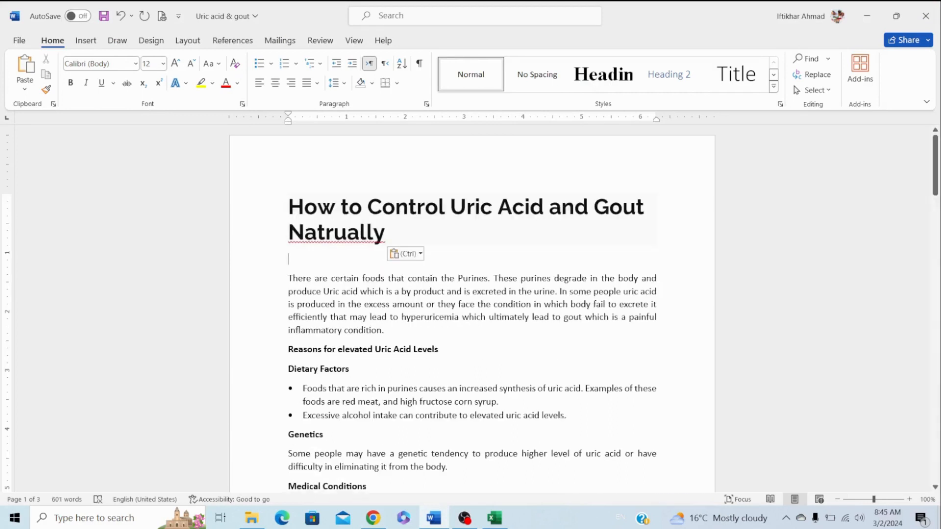
key(BackSpace)
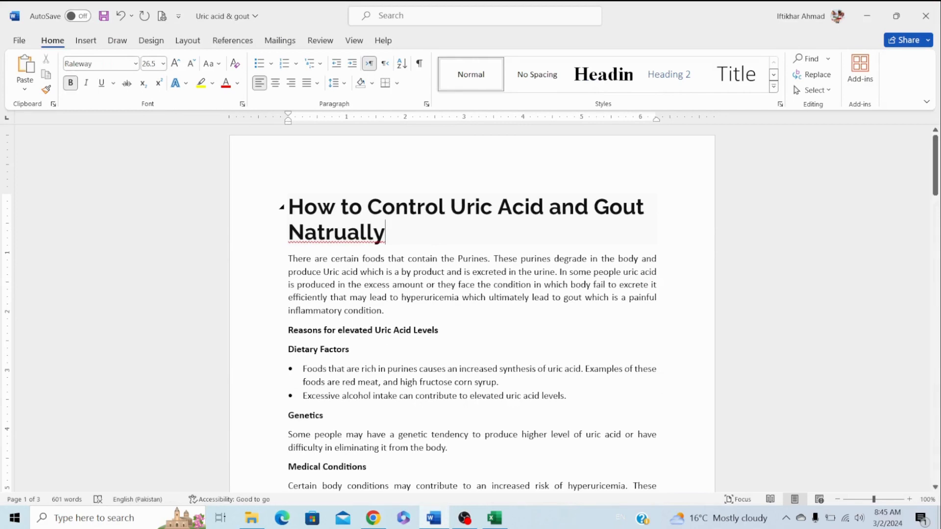
Undo the last title paste, paste the title again with merged formatting above the first paragraph, and remove the blank line below it.
key(ctrl+z)
key(ctrl+z)
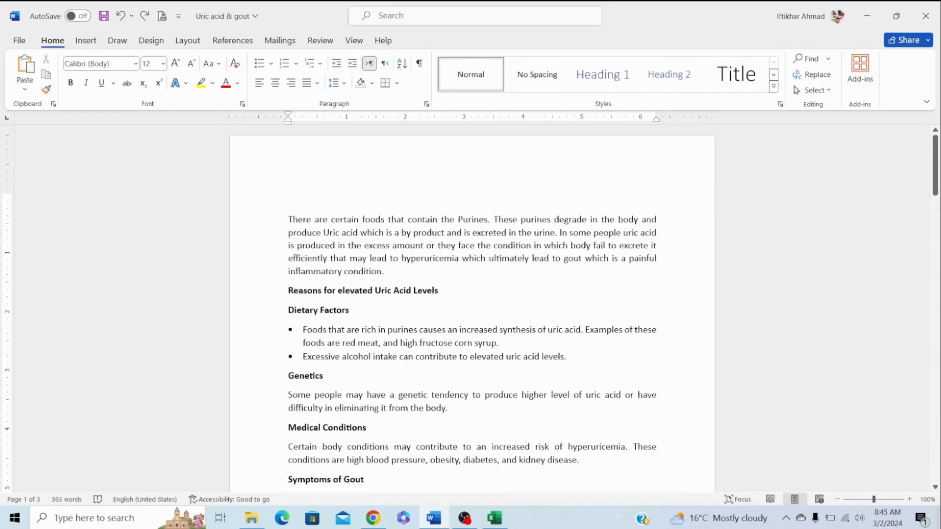
right_click(293, 194)
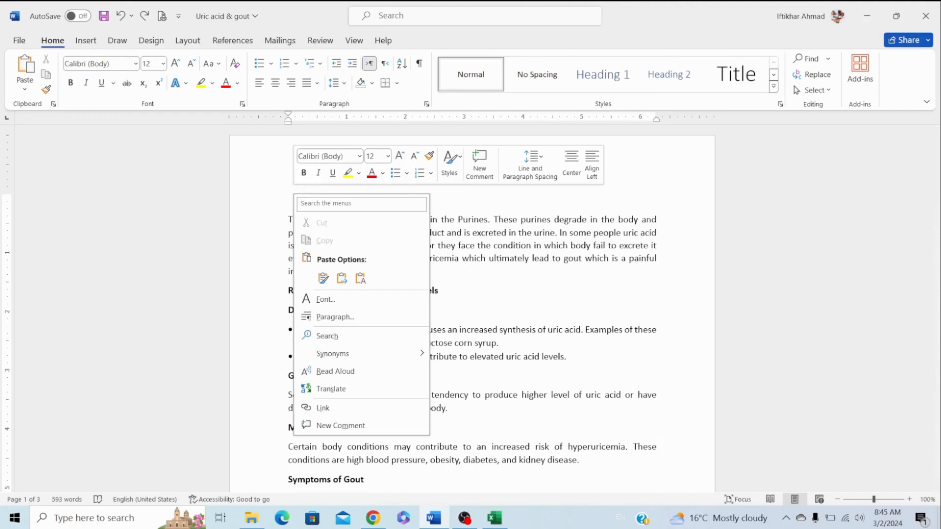
click(342, 278)
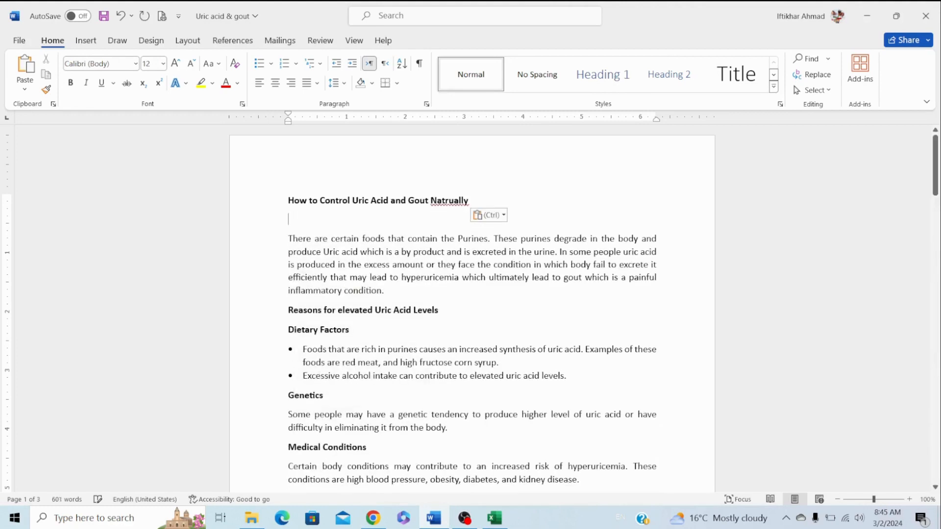
key(BackSpace)
Switch to the Excel keyword list to check the gout keywords, and return to the Word article.
key(alt+Tab)
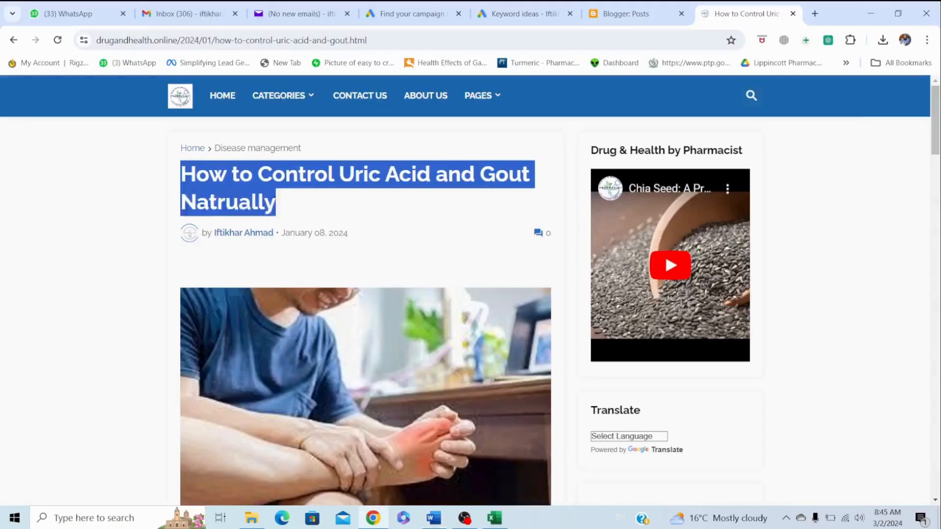
key(alt+Tab)
key(alt+Tab)
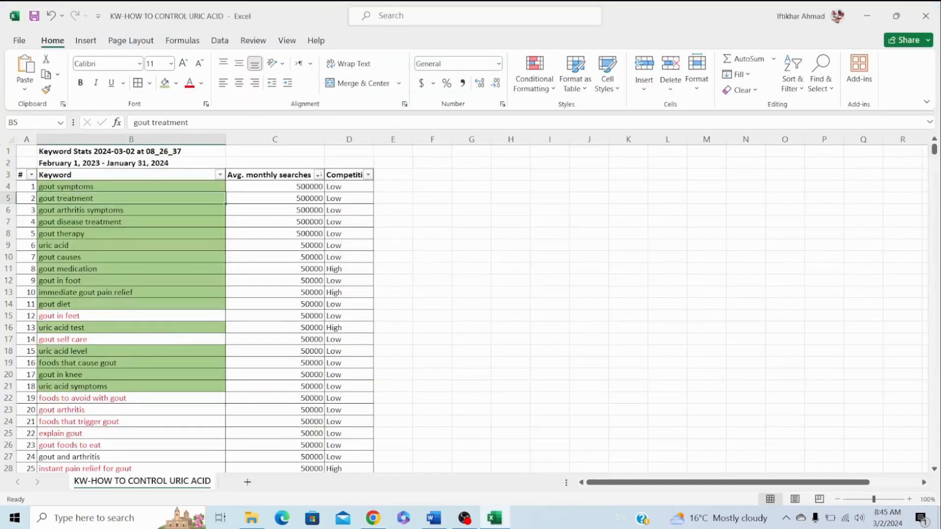
key(alt+Tab)
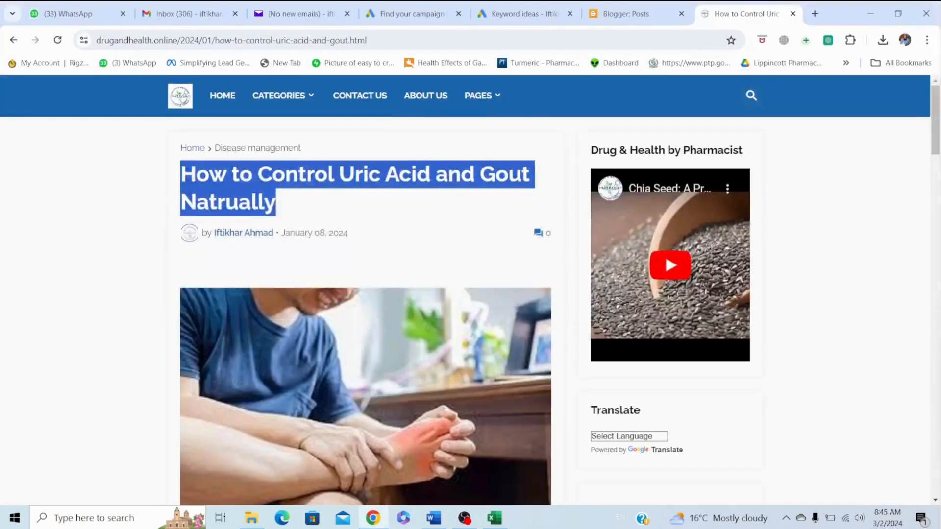
key(alt+Tab)
key(alt+Tab)
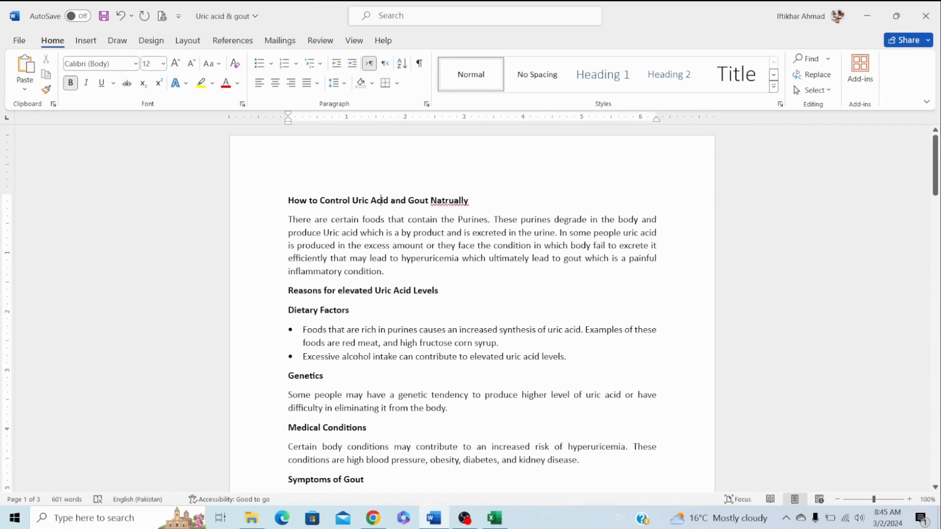
Insert "Get" before "Gout" and "treatment" after it in the article title.
key(Right)
key(Right)
key(Right)
key(Right)
text(GET)
key(BackSpace)
key(BackSpace)
key(BackSpace)
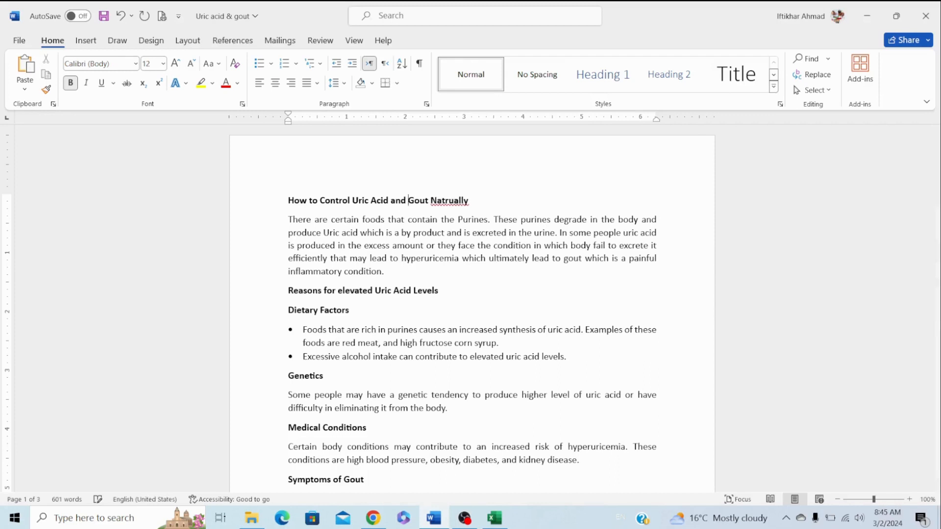
text(GetGout)
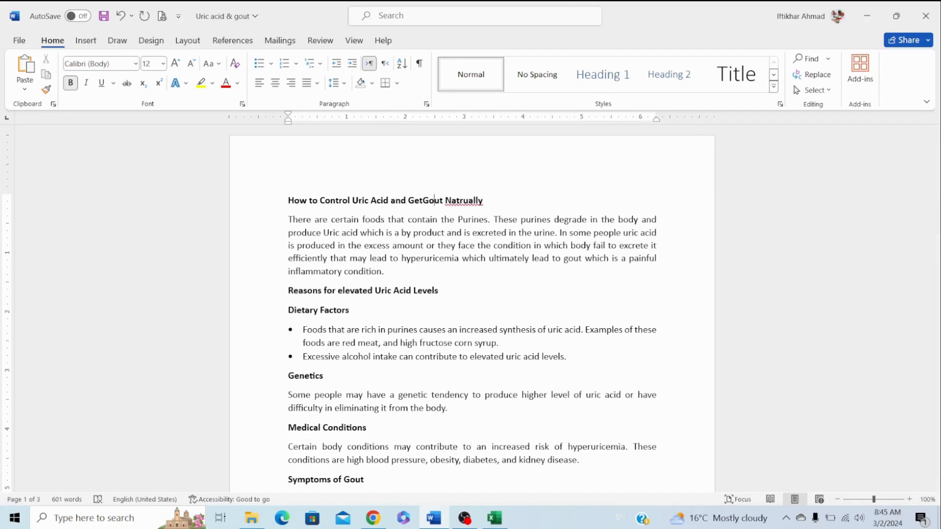
text( treatment)
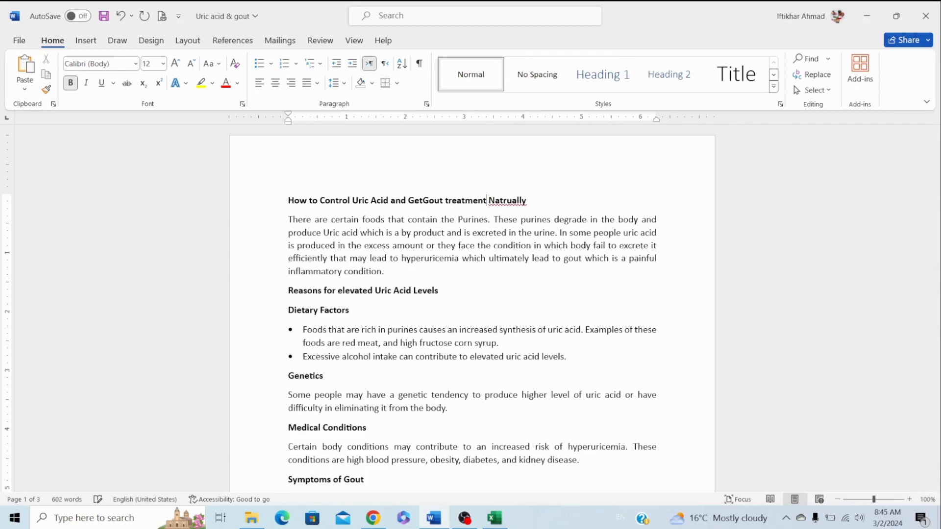
Capitalise the first letter of "Treatment" in the article title.
key(Left)
key(Left)
key(Left)
key(Left)
key(Left)
key(Left)
key(Left)
key(Left)
key(BackSpace)
text(T)
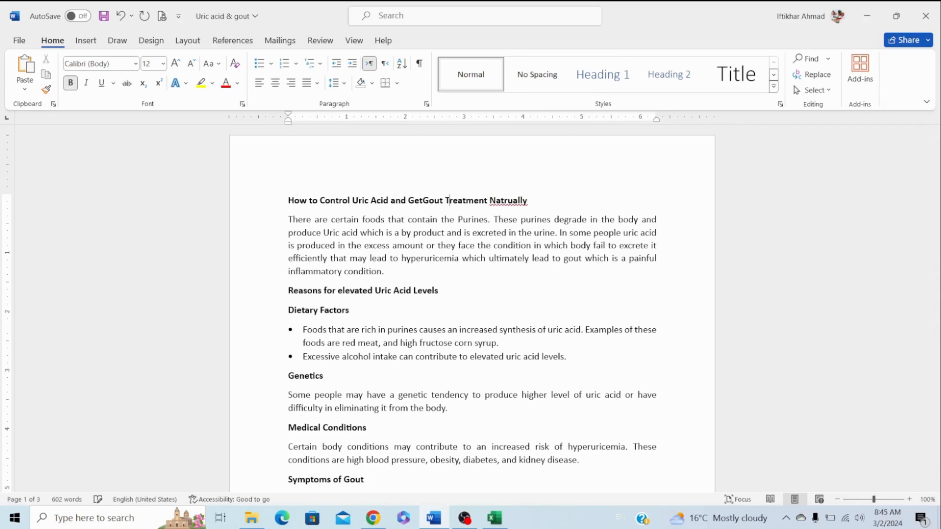
Correct the title's ending to "Get Gout Treatment Naturally", fixing the spelling and the missing space, and save the document.
click(477, 258)
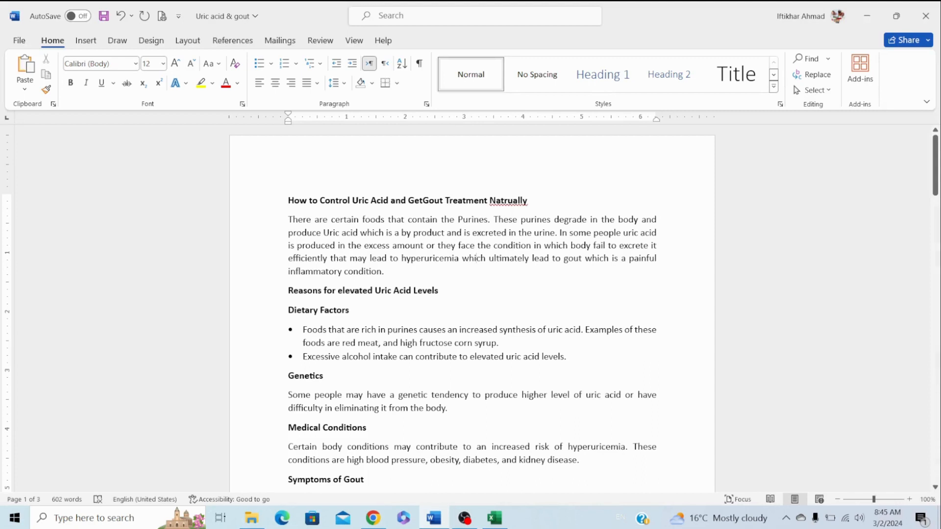
right_click(524, 202)
click(463, 215)
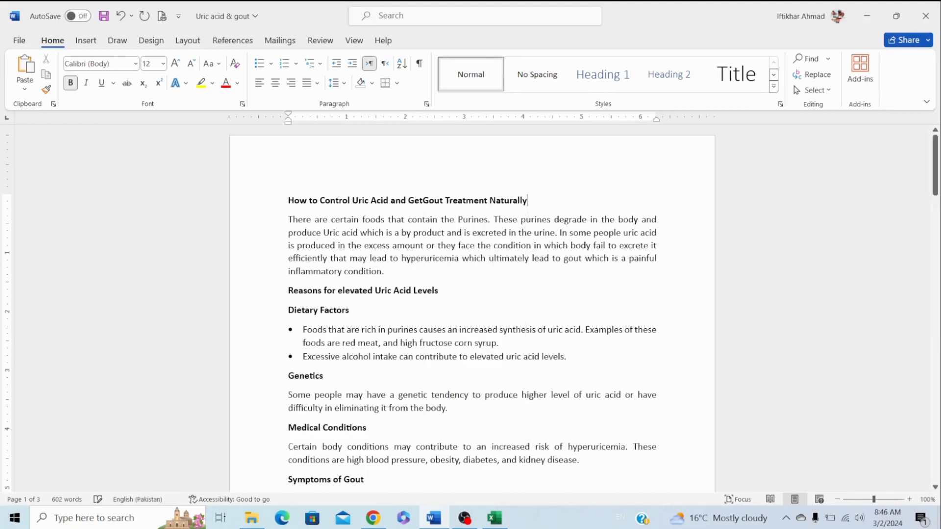
key(ctrl+s)
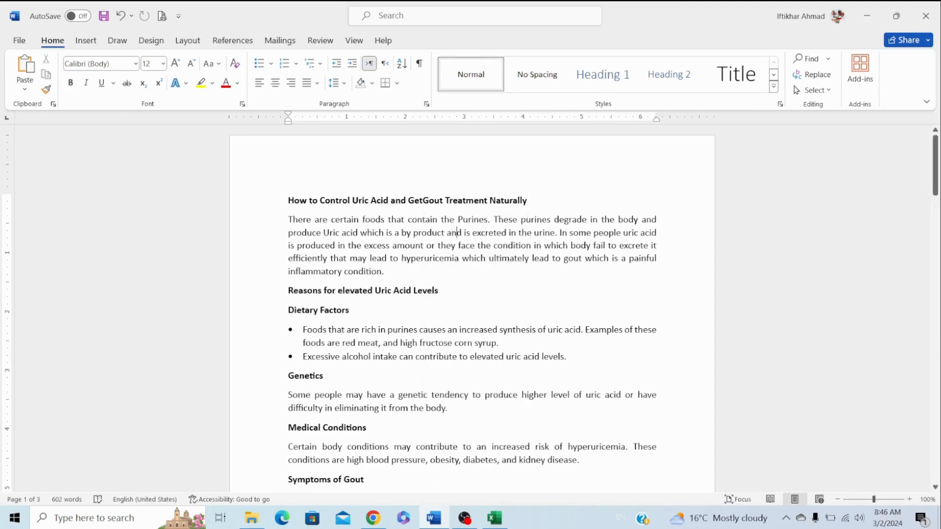
key(alt+Tab)
key(alt+Tab)
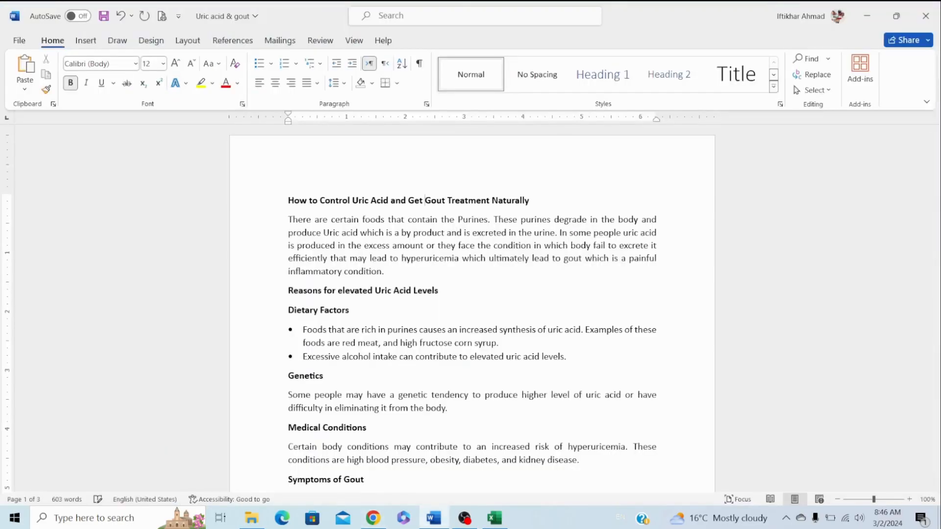
Switch to the Excel keyword list and copy the keyword text "gout arthritis symptoms" from cell B6.
key(alt+Tab)
key(alt+Tab)
key(alt+Tab)
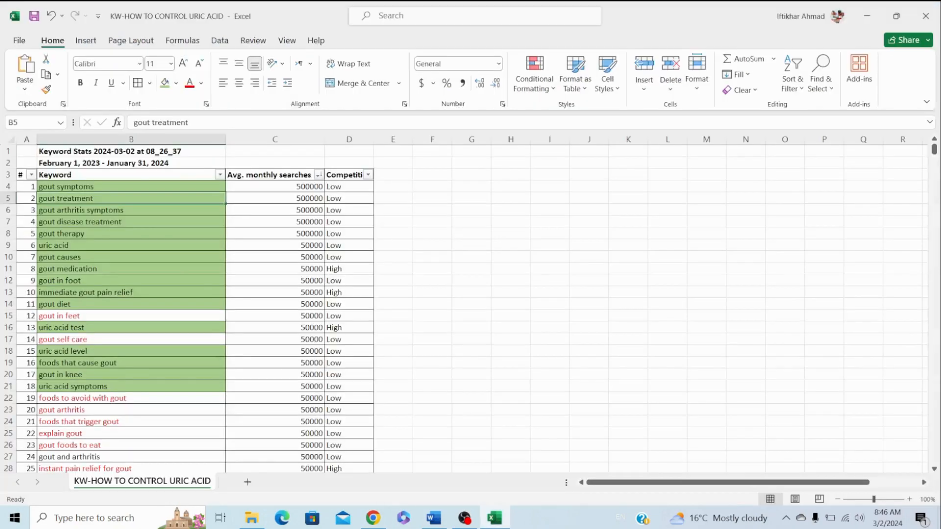
key(Down)
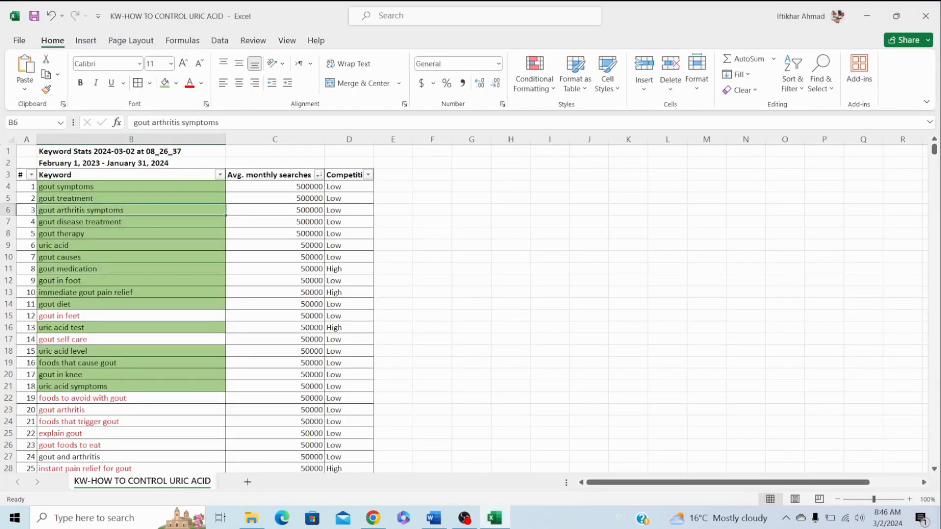
drag(219, 122, 132, 123)
key(ctrl+c)
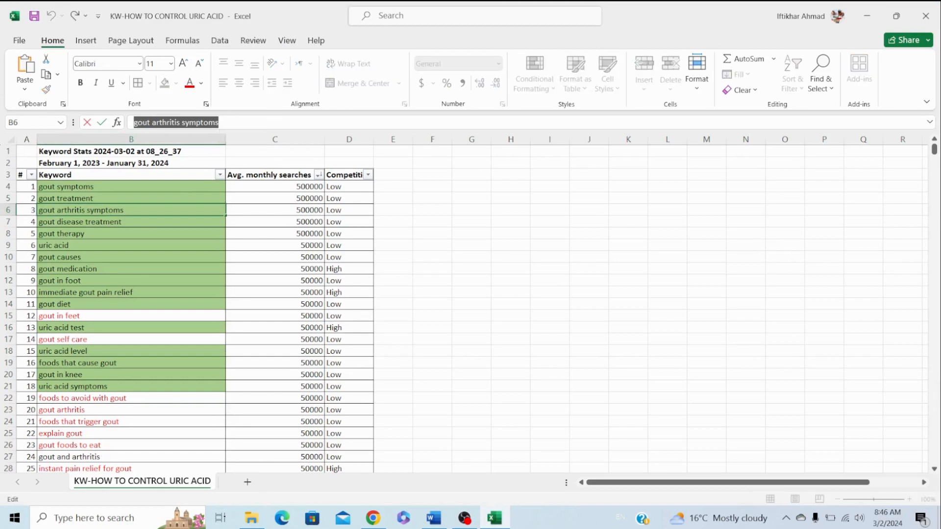
Switch to the Word article and search it for the copied keyword "gout arthritis symptoms".
key(alt+Tab)
key(alt+Tab)
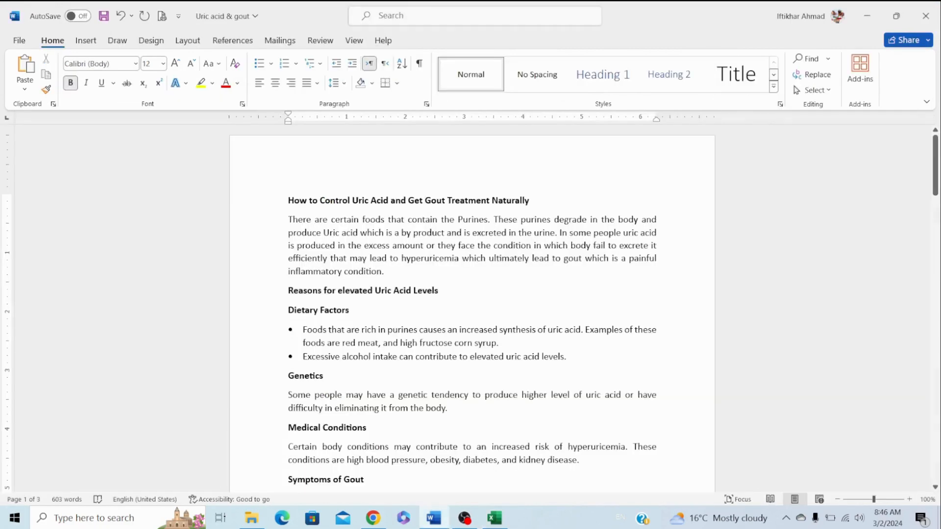
key(ctrl+f)
key(ctrl+v)
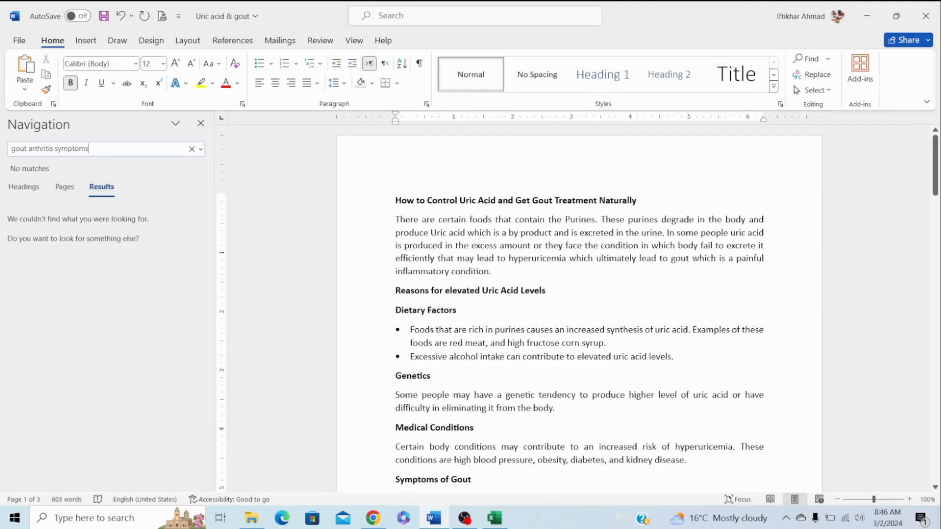
Change the "Symptoms of Gout" heading to "Symptoms of Gout Arthritis", correcting the spelling of "Arthritis".
scroll(580, 314, down, 1)
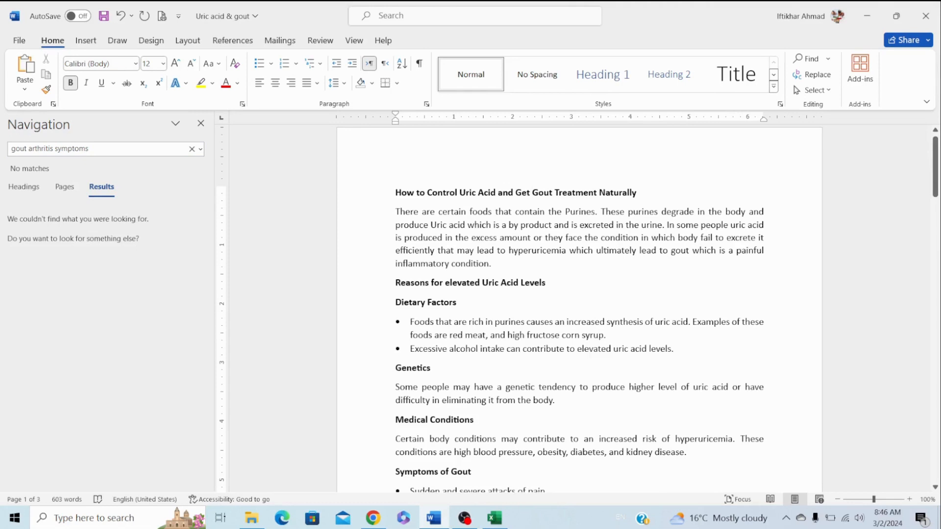
scroll(580, 314, down, 1)
scroll(579, 314, down, 5)
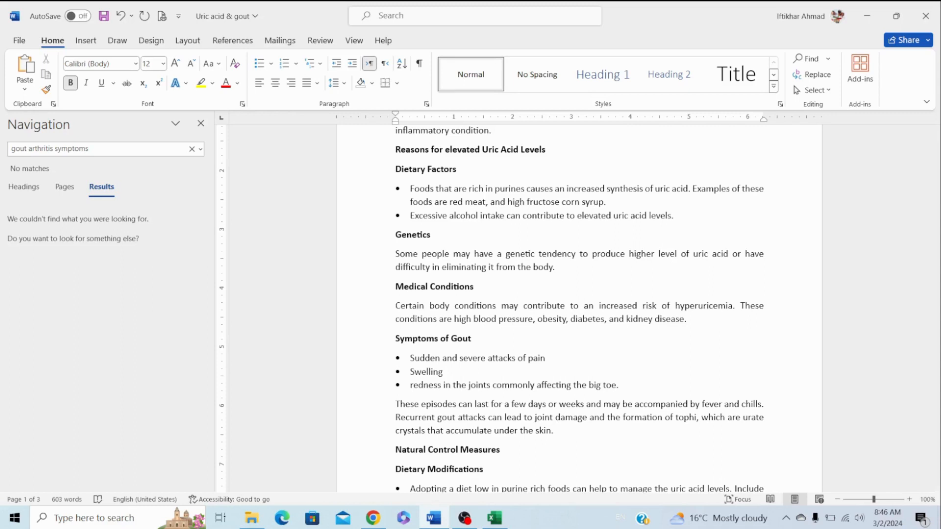
text(Gout Arthiritis)
click(527, 404)
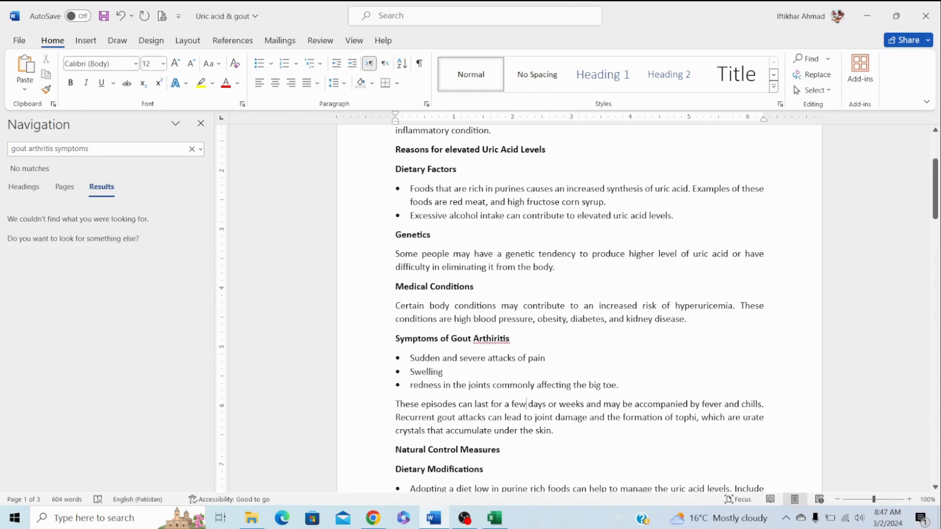
click(494, 339)
right_click(494, 339)
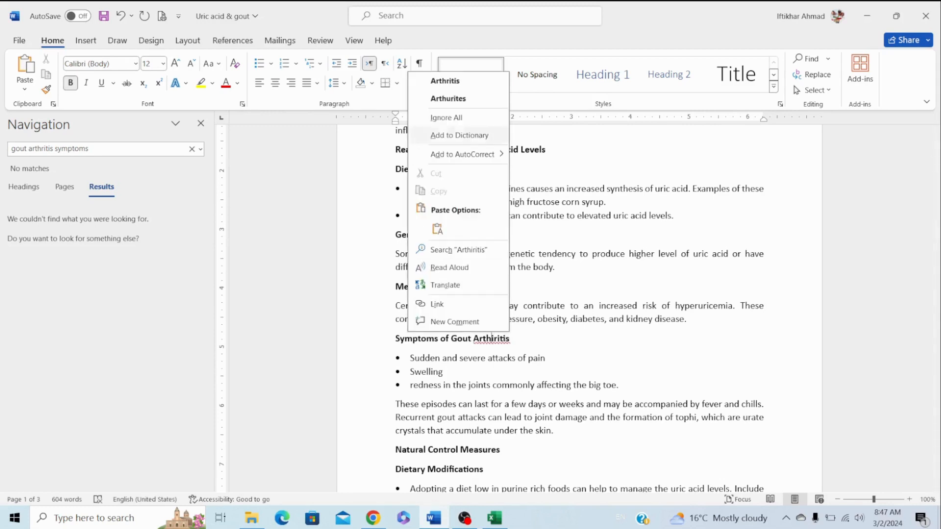
click(445, 80)
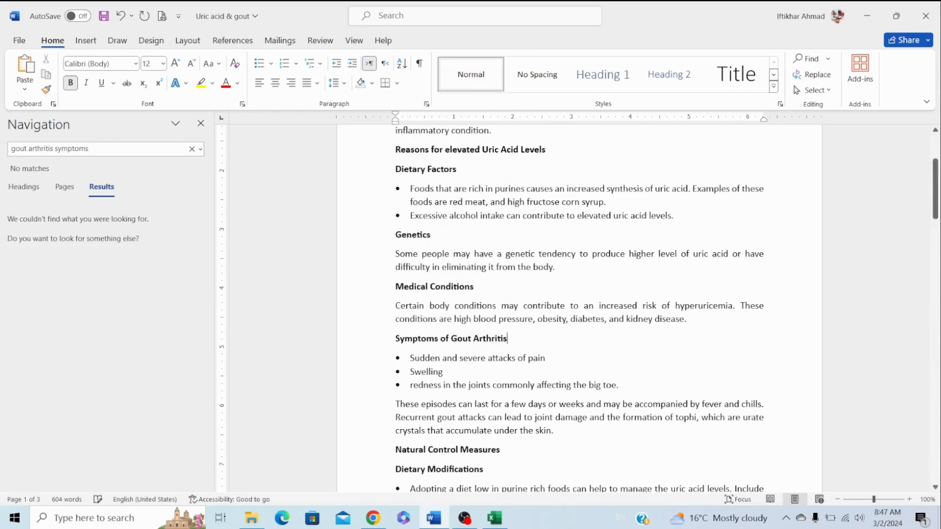
Switch to the Excel keyword list, finish editing the "gout arthritis symptoms" cell, and return to the Word article.
key(alt+Tab)
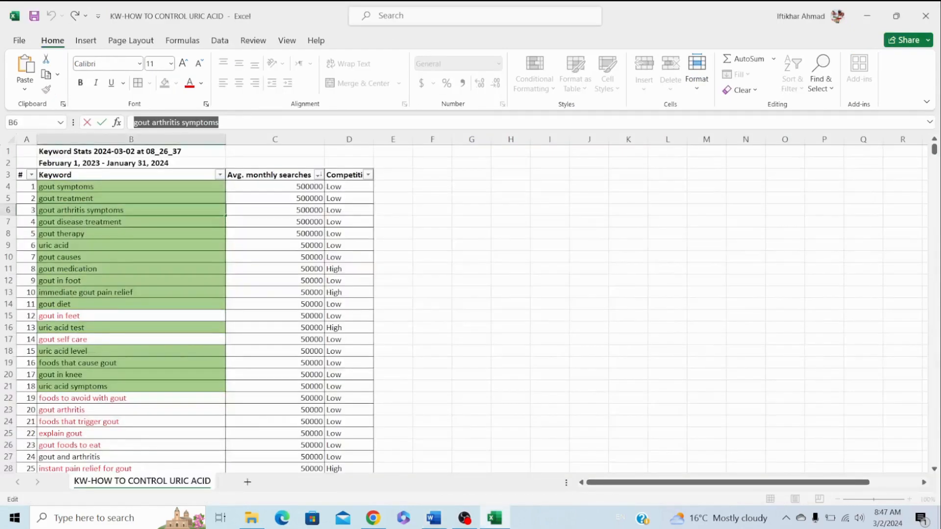
click(134, 123)
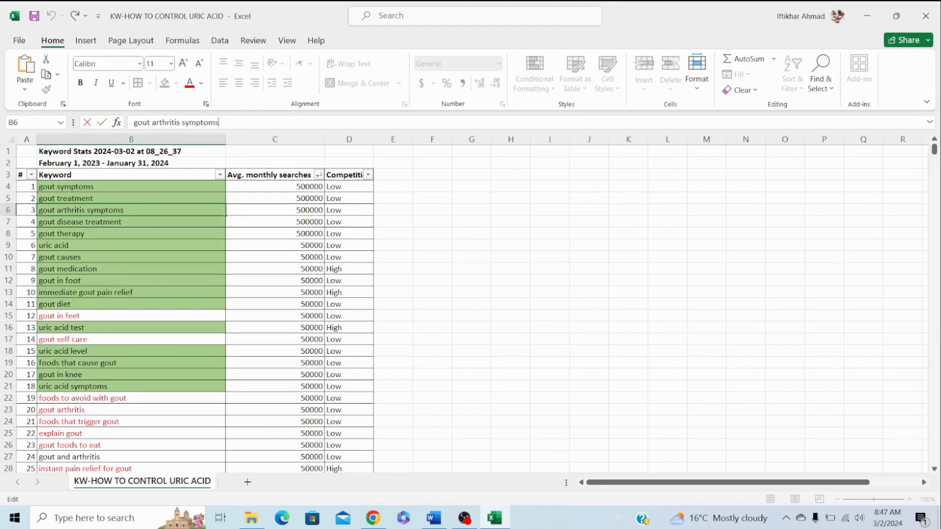
key(Return)
key(alt+Tab)
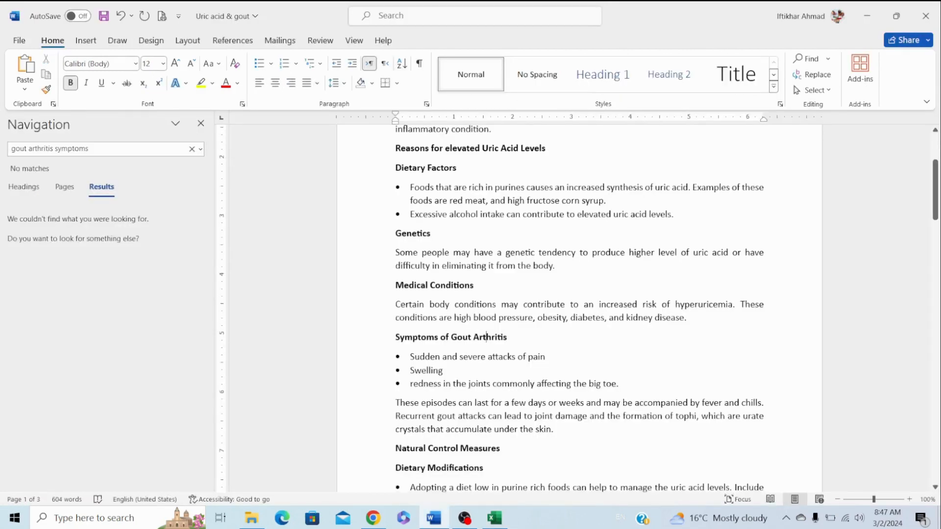
scroll(486, 249, down, 4)
Switch to the Blogger posts page in Chrome and select the blog "Drug and Health By Pharmacist".
key(alt+Tab)
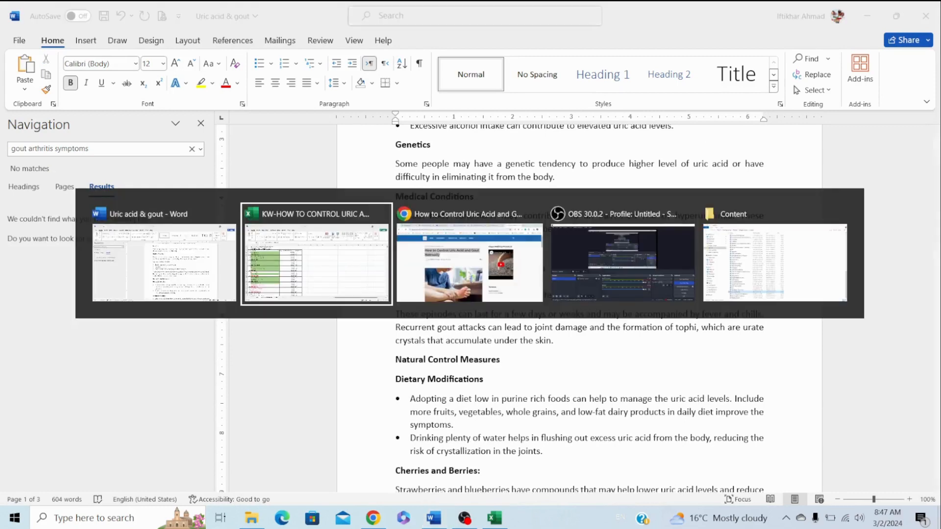
key(Tab)
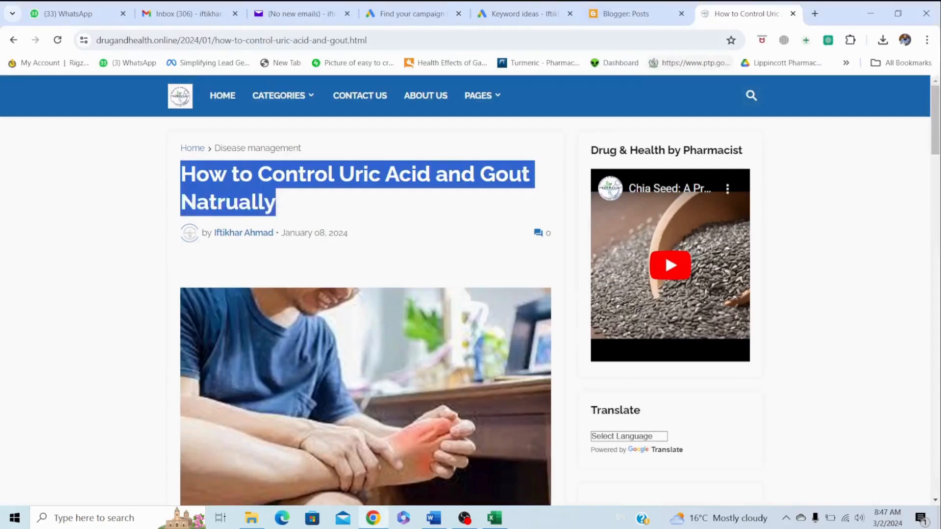
click(633, 13)
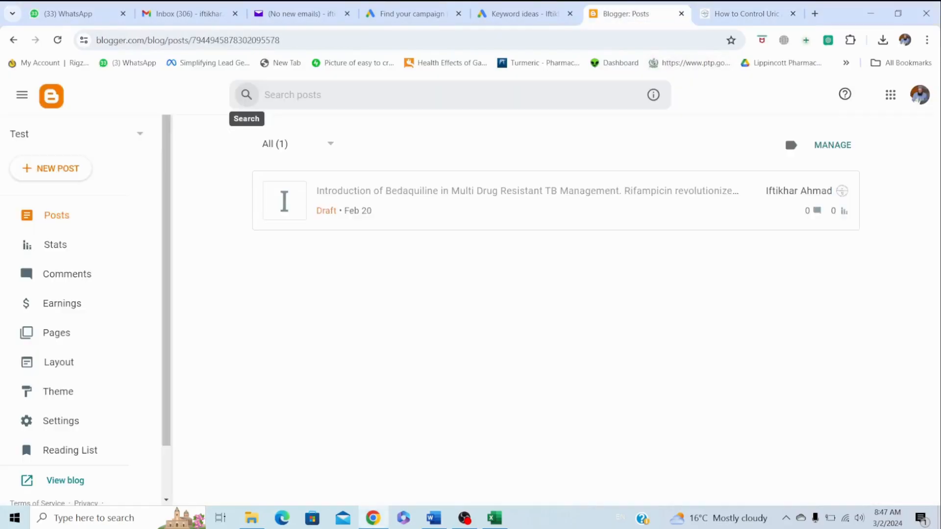
click(139, 134)
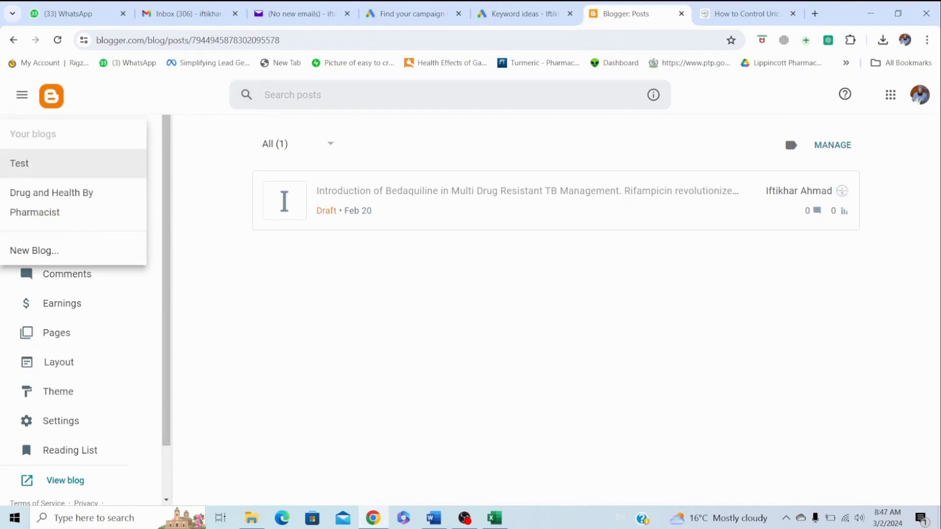
click(51, 201)
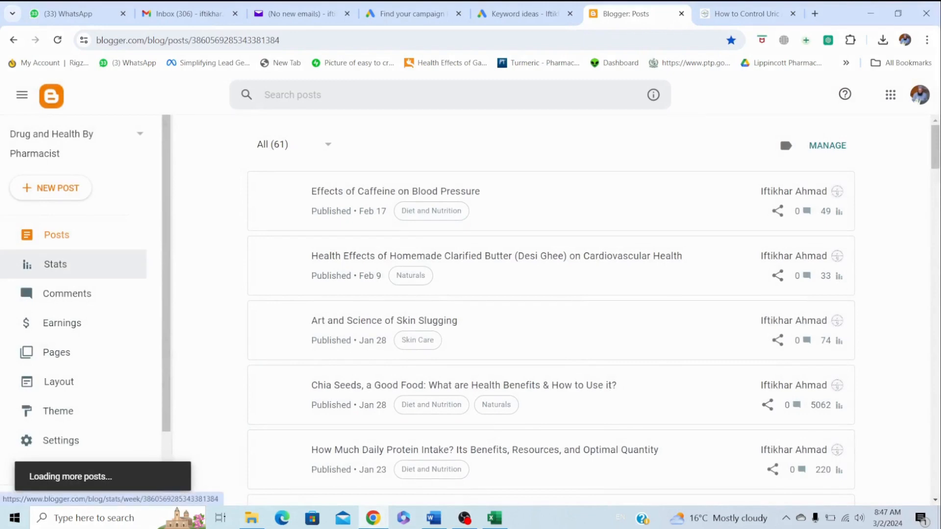
Search the blog's posts for "uric" and open the post "How to Control Uric Acid and Gout Natrually" for editing.
click(314, 95)
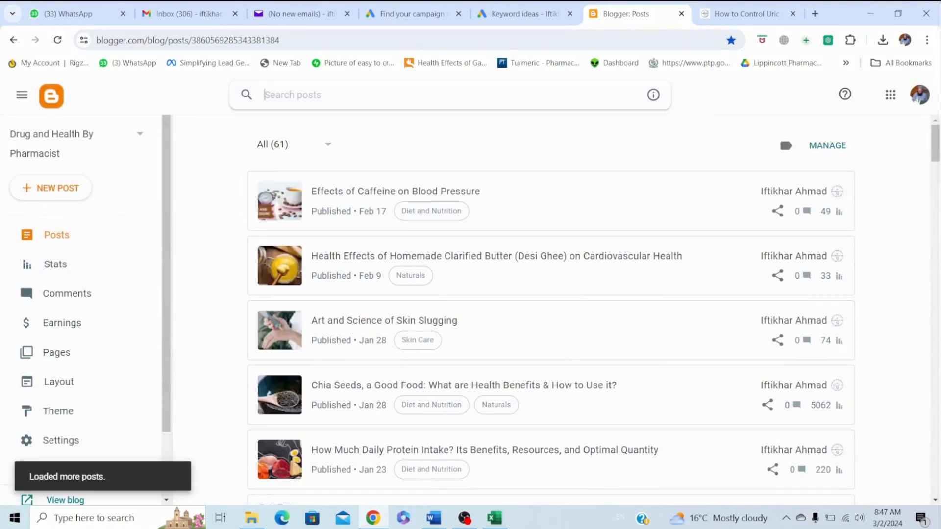
text(uric)
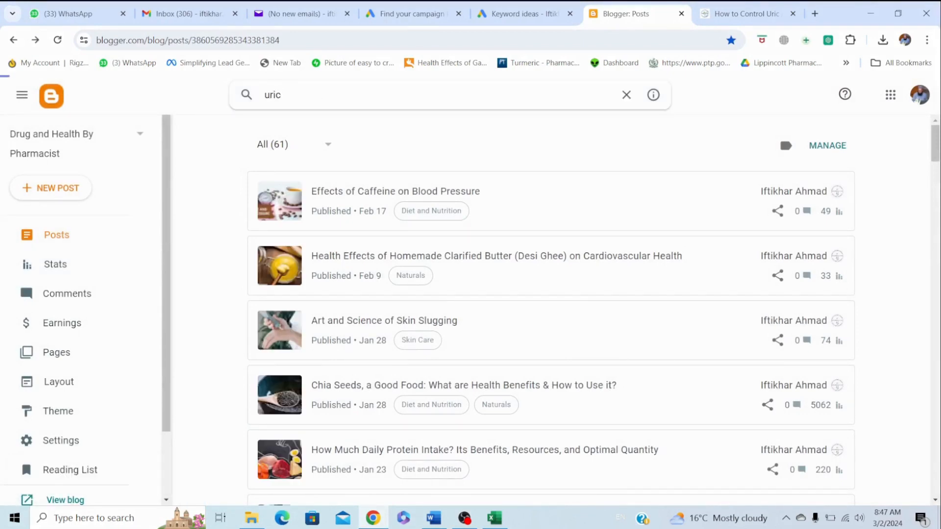
key(Return)
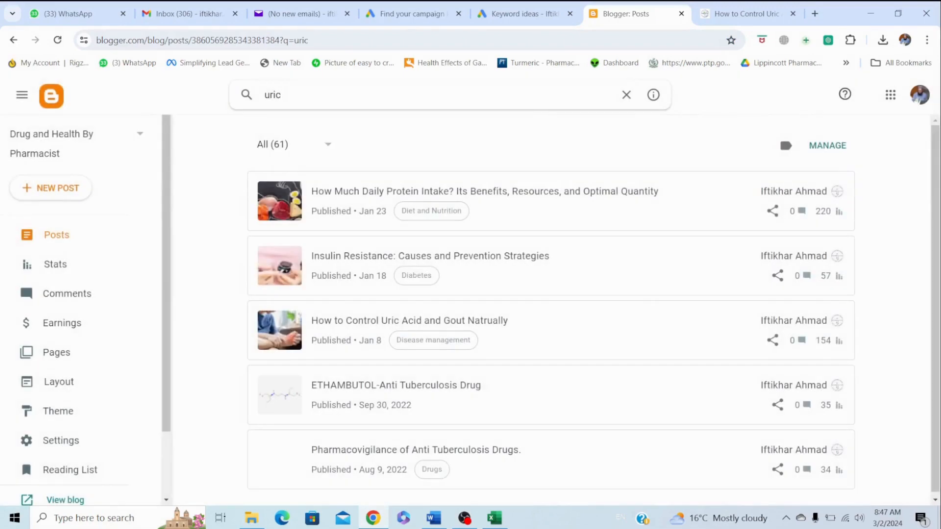
click(343, 324)
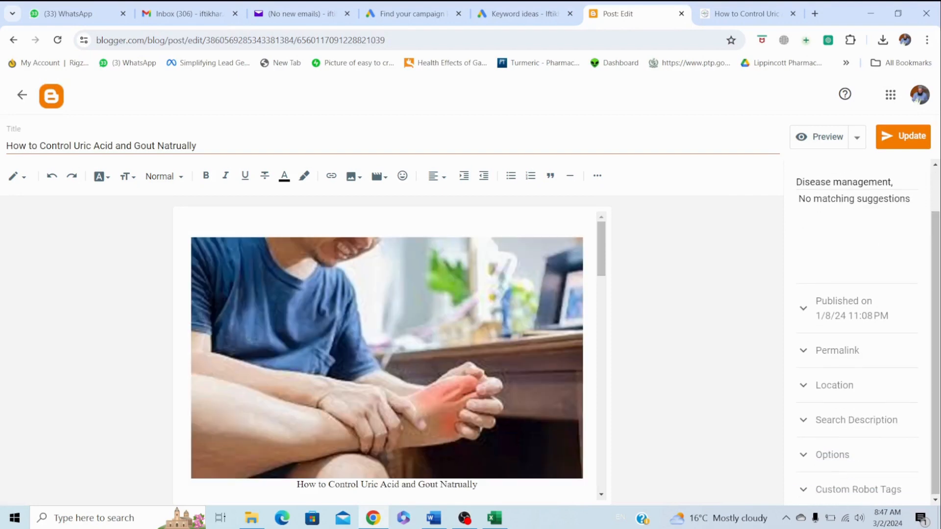
Enlarge the post editor page to 125% zoom.
click(927, 40)
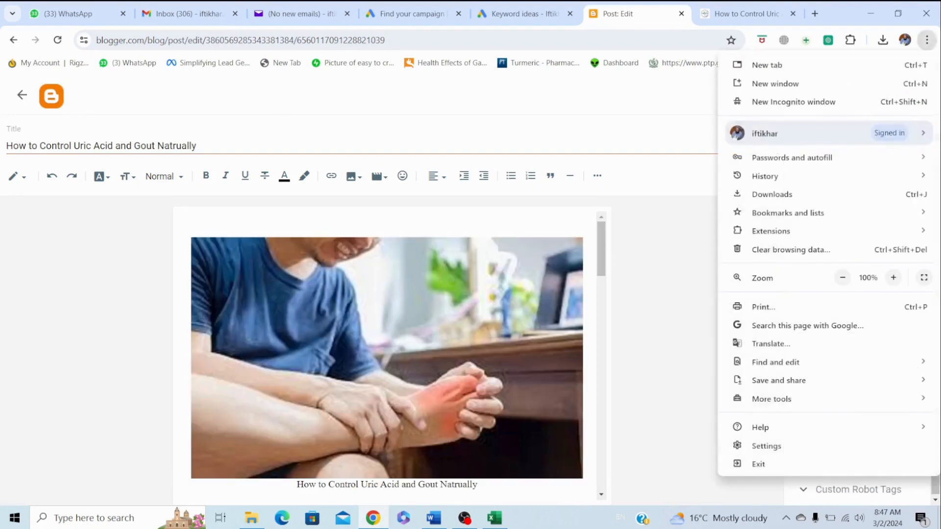
click(893, 278)
click(894, 277)
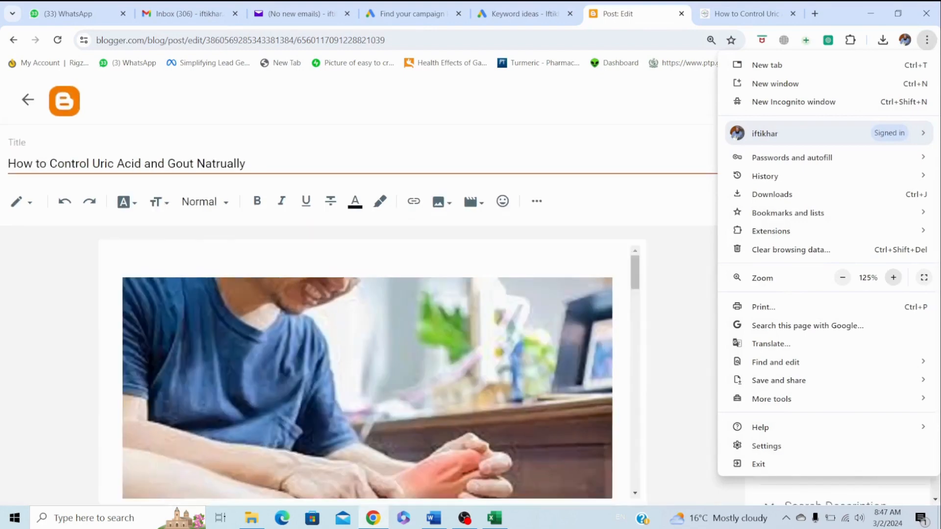
key(Escape)
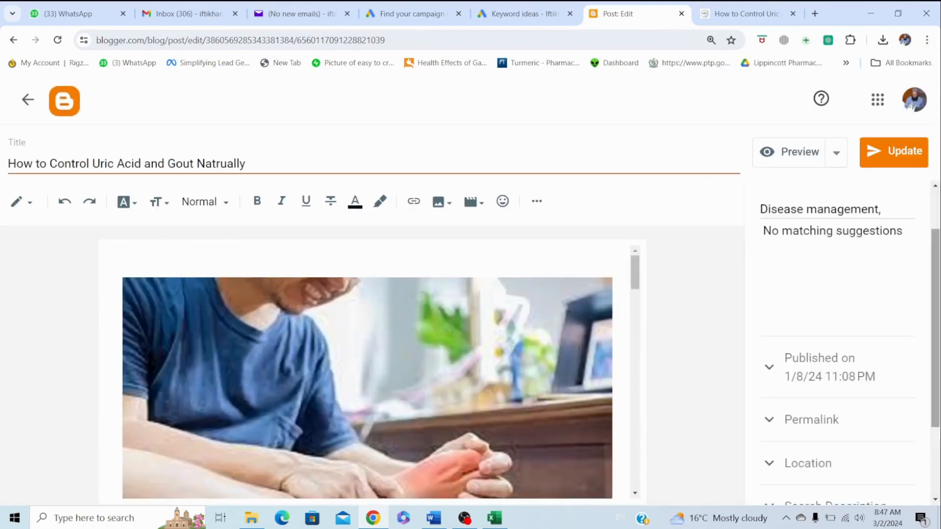
Expand the post's search description setting and place the cursor in its text.
drag(936, 299, 935, 368)
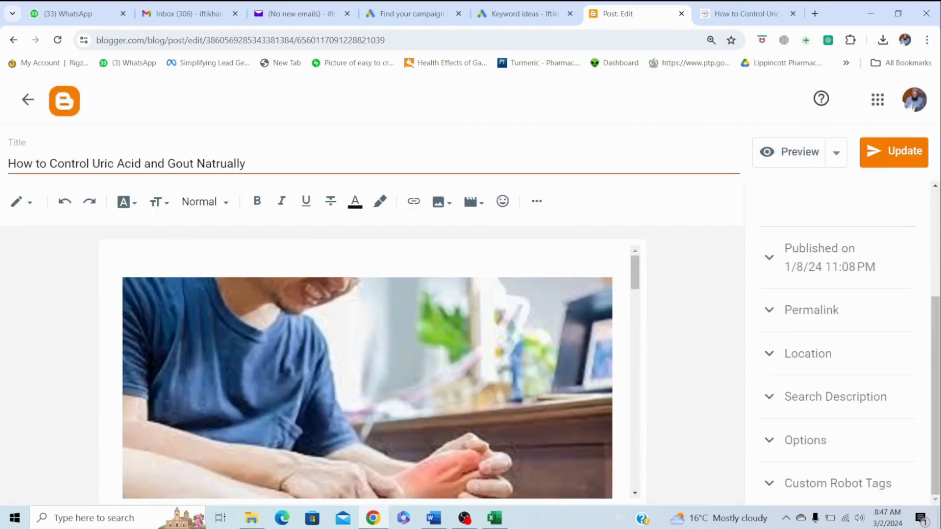
click(835, 397)
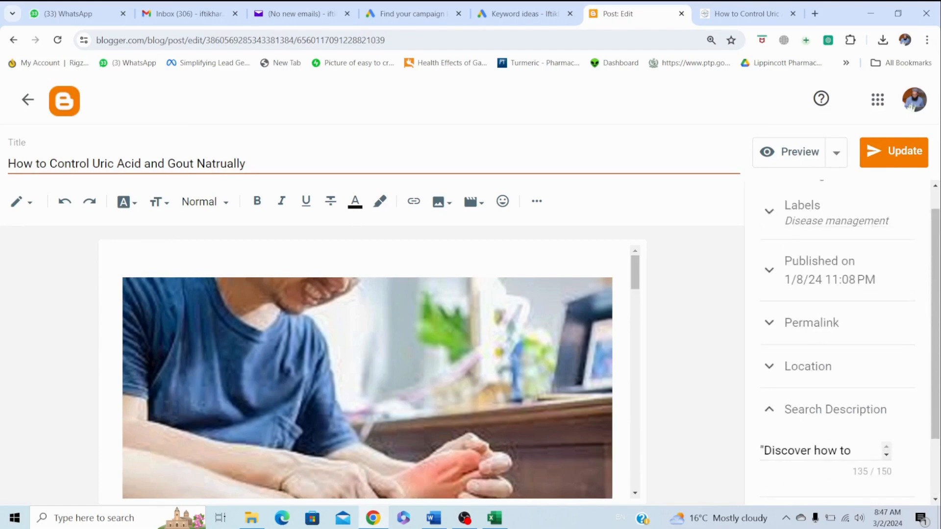
double_click(852, 450)
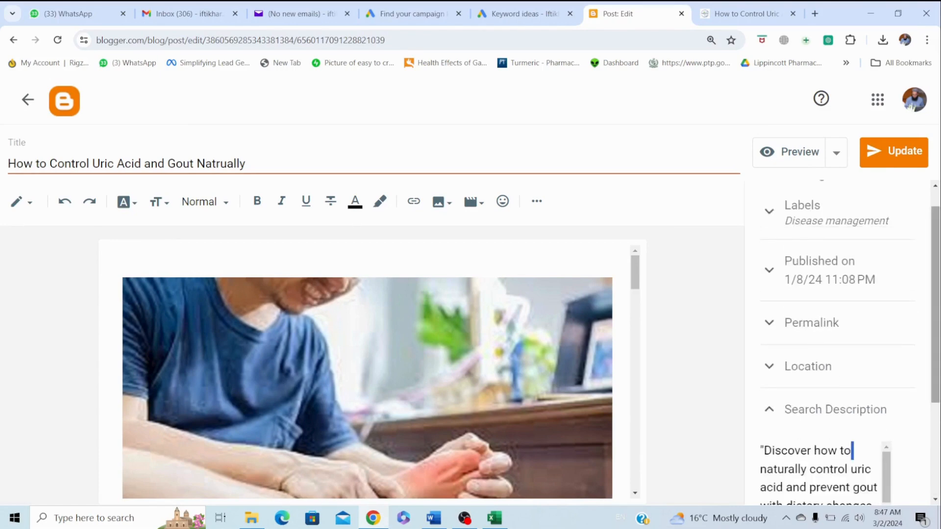
drag(935, 305, 935, 372)
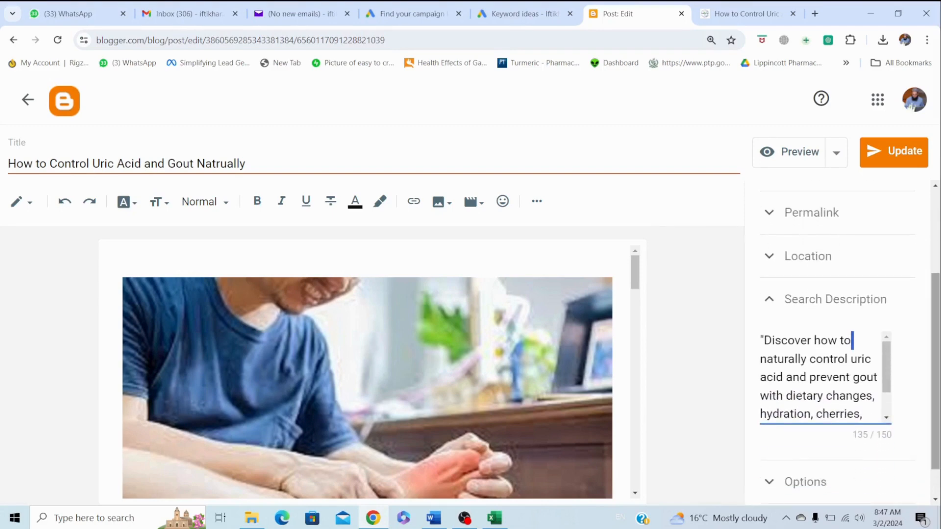
Read through the post's whole search description.
key(Down)
key(Down)
key(Down)
key(Down)
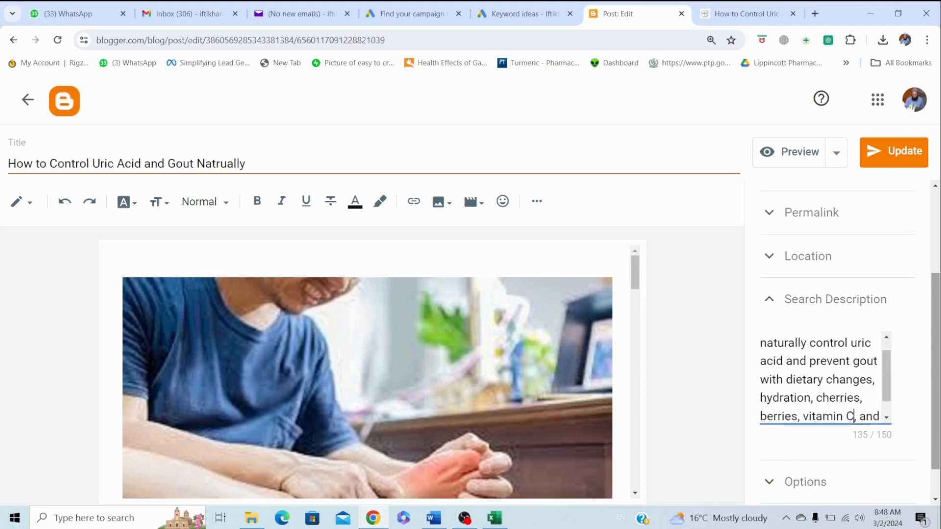
key(Down)
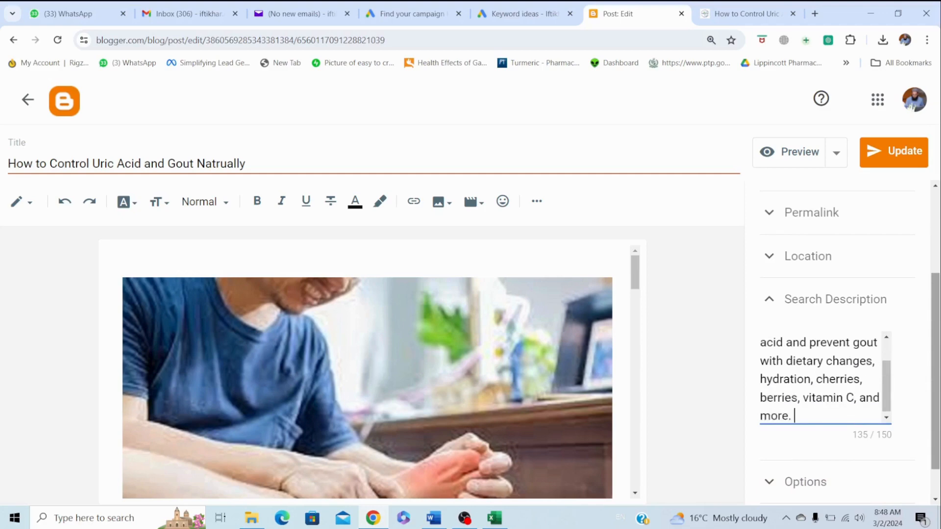
key(Up)
key(Up)
key(Up)
key(Down)
key(Up)
key(Up)
key(Up)
key(Up)
key(Down)
key(Down)
key(Down)
key(Down)
key(Down)
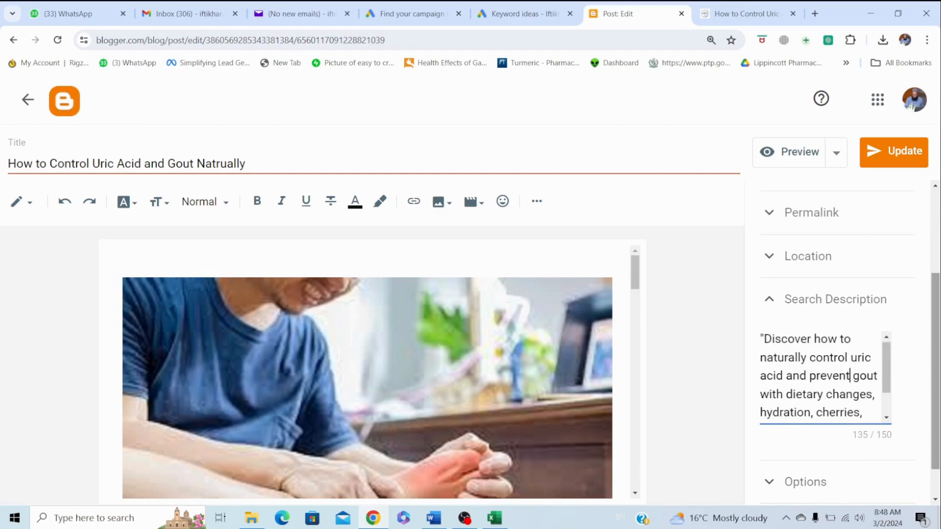
key(Down)
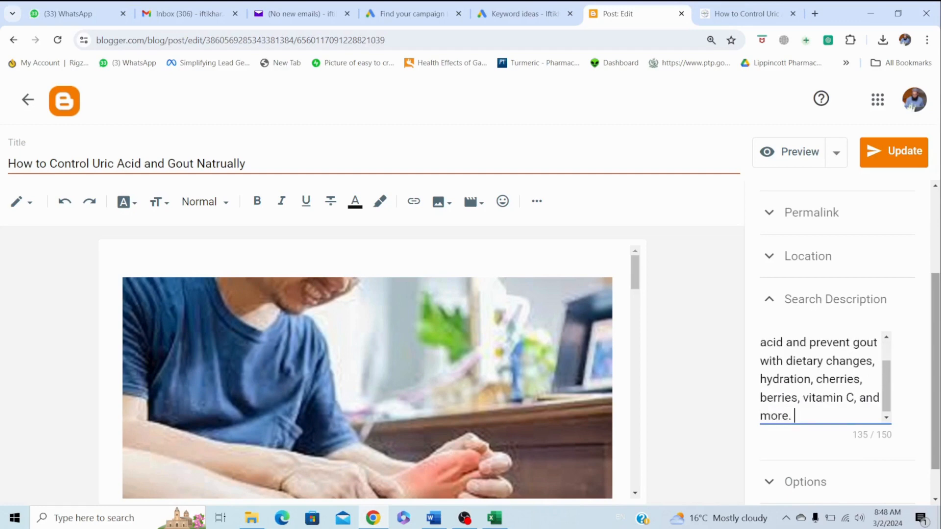
Switch to the Excel keyword list to check the "gout disease treatment" keyword, and return to the Blogger post in Chrome.
key(alt+Tab)
key(Tab)
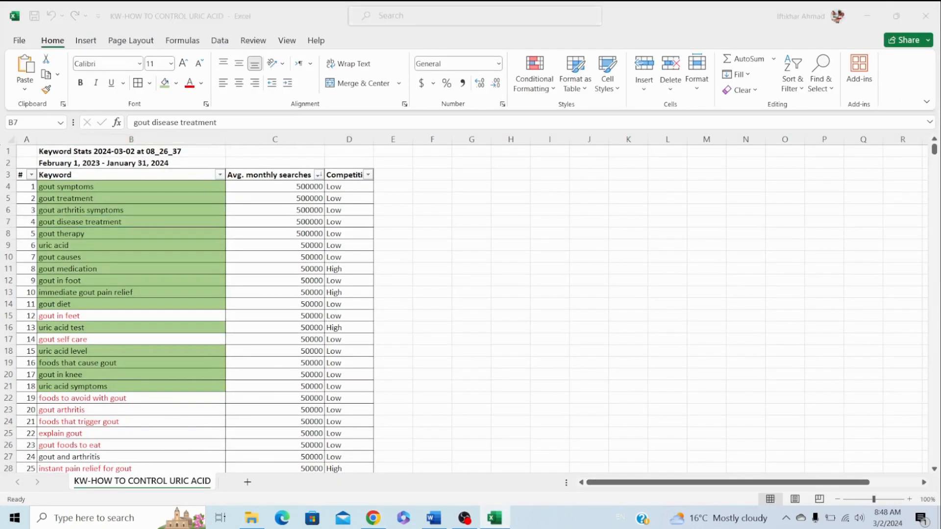
key(alt+Tab)
key(Tab)
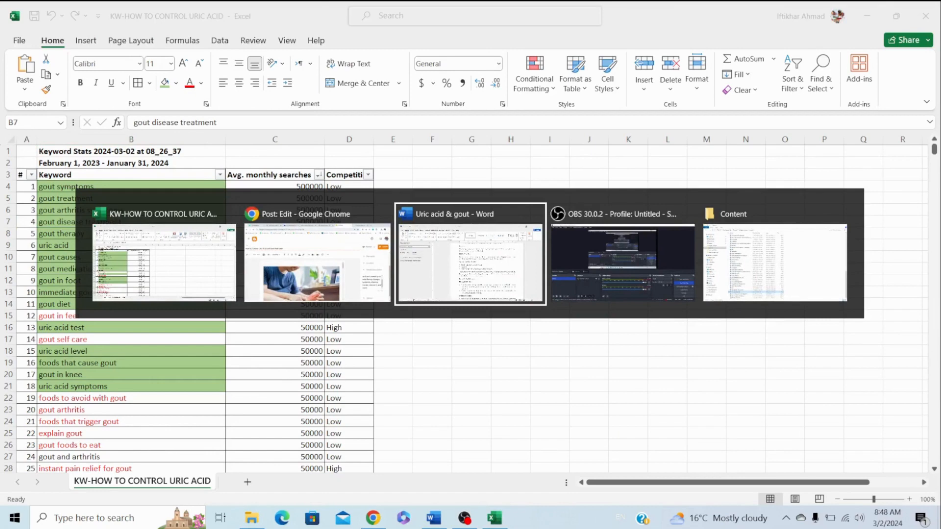
key(shift+Tab)
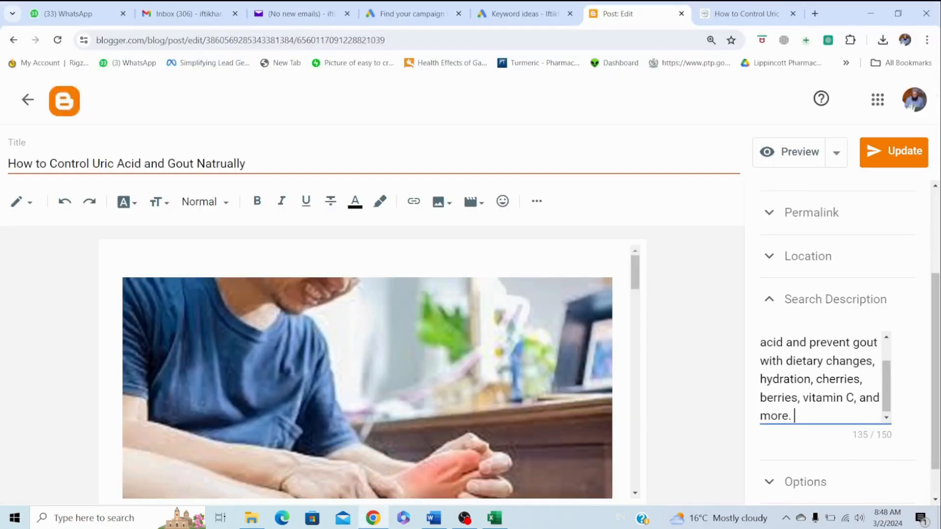
Review the search description's wording for a place where the gout keyword could fit.
key(Up)
key(Up)
key(Up)
key(Up)
key(Up)
key(Up)
key(Down)
key(Down)
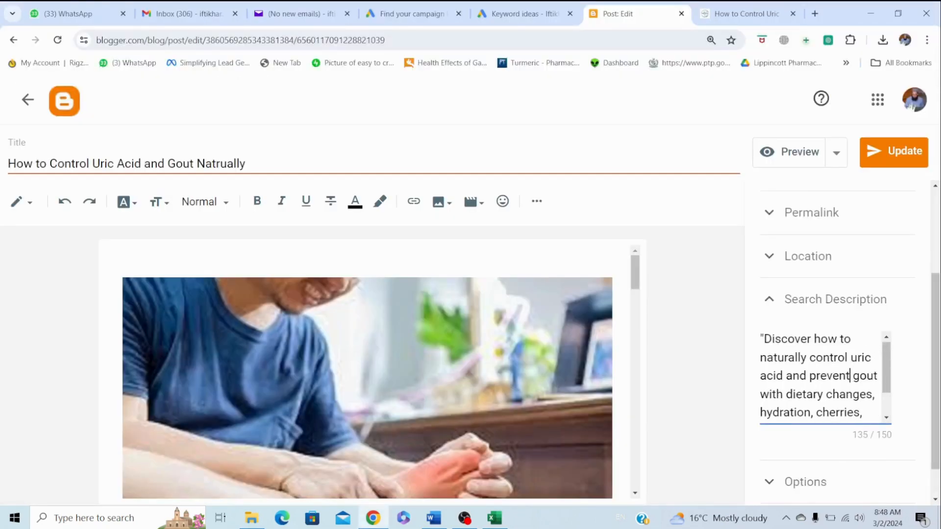
key(Right)
key(Right)
key(Right)
key(Right)
key(Right)
key(Down)
key(Down)
key(Down)
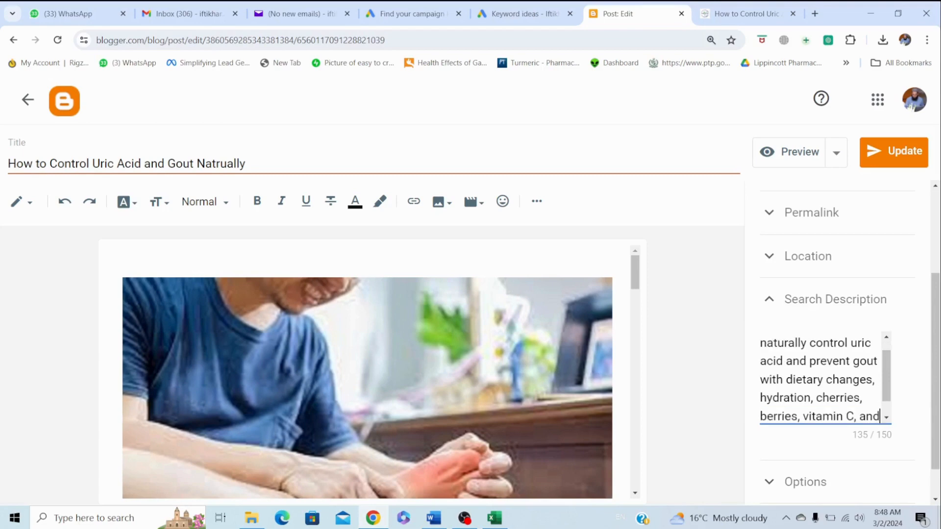
Replace "Discover h" at the beginning of the search description with "D".
key(Up)
key(Up)
key(Up)
key(Up)
key(Up)
key(Up)
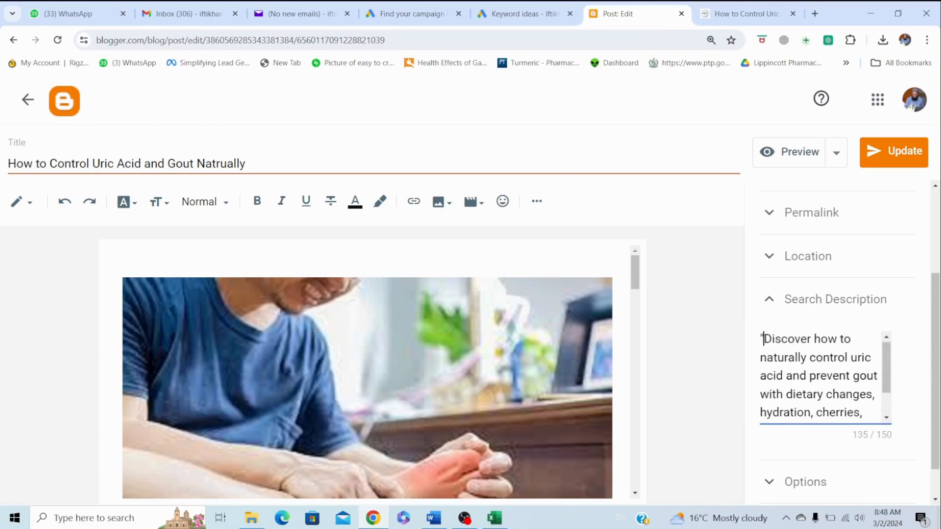
key(Right)
key(Right)
key(Right)
key(Right)
key(Right)
key(Right)
key(Right)
key(Right)
key(Right)
key(Right)
click(807, 338)
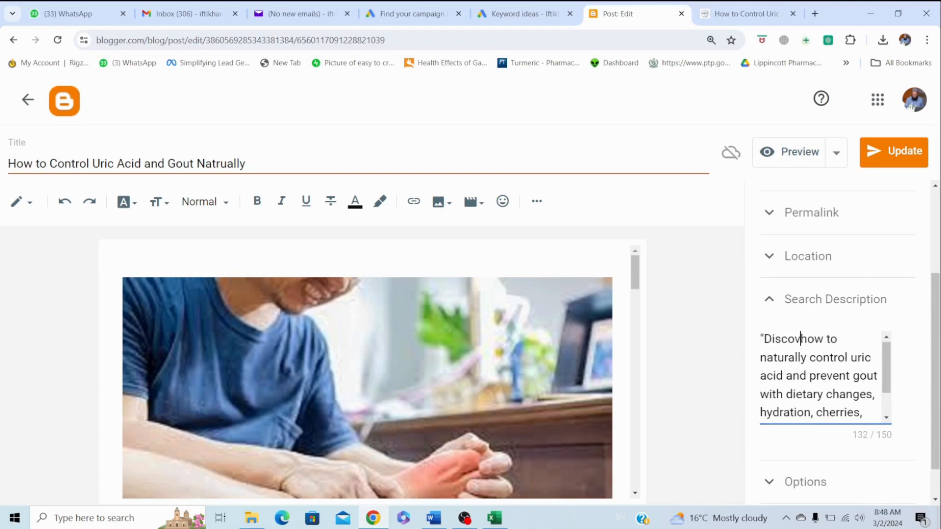
key(BackSpace)
key(BackSpace)
key(BackSpace)
key(BackSpace)
key(BackSpace)
key(BackSpace)
key(BackSpace)
key(BackSpace)
key(BackSpace)
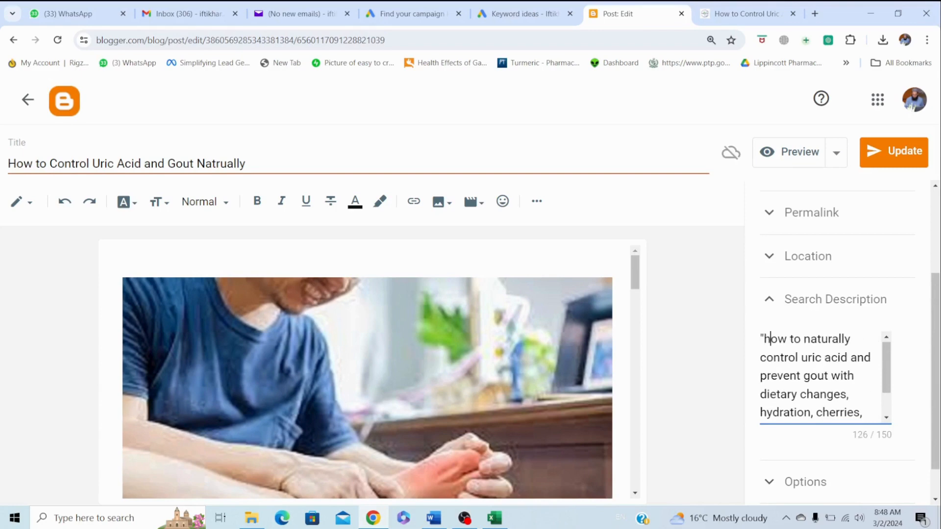
key(BackSpace)
text(D)
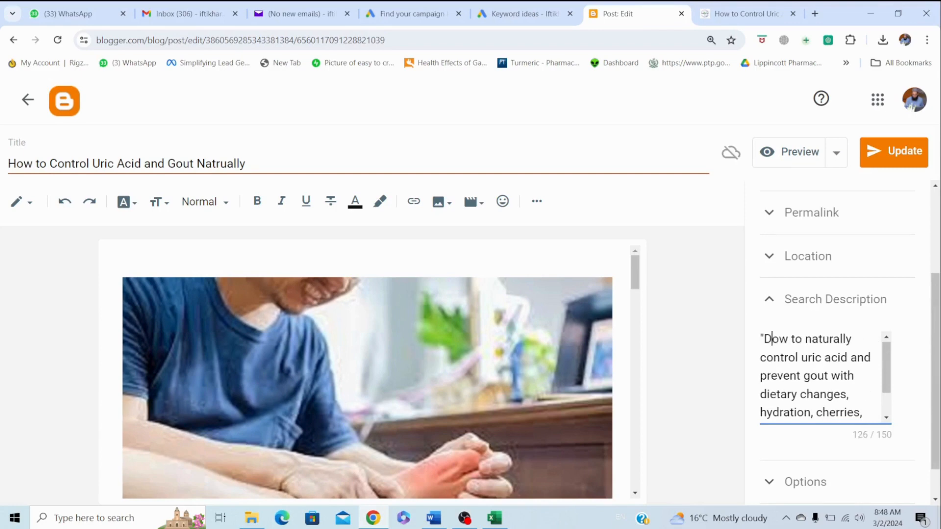
key(Down)
key(Down)
key(Down)
key(Down)
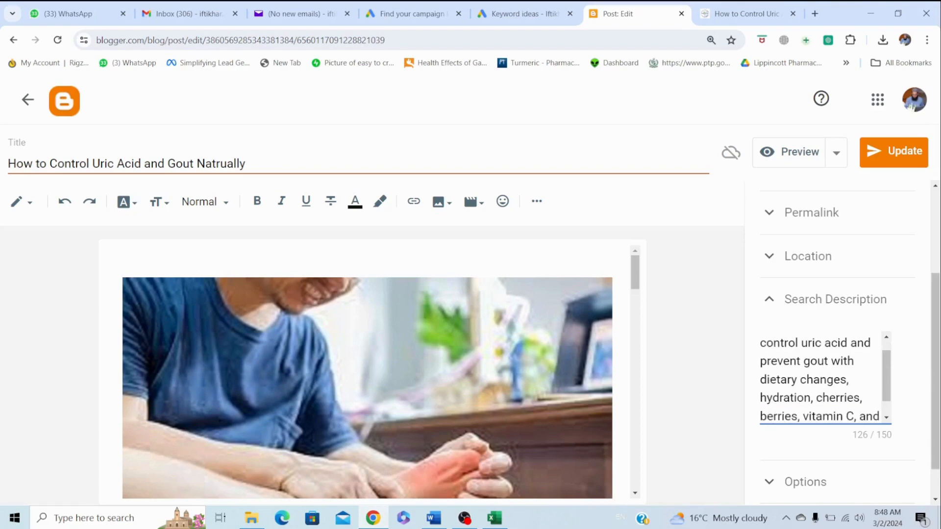
key(Down)
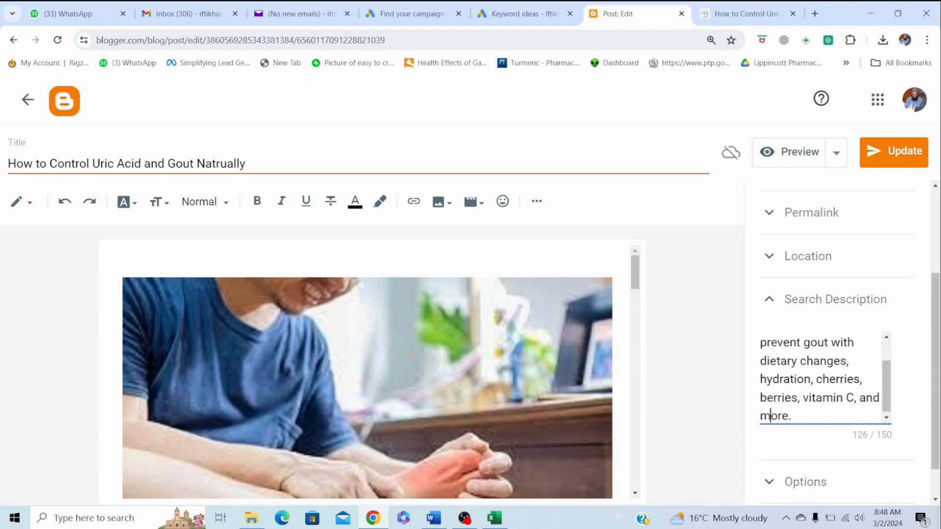
key(Down)
text(Best)
key(alt+Tab)
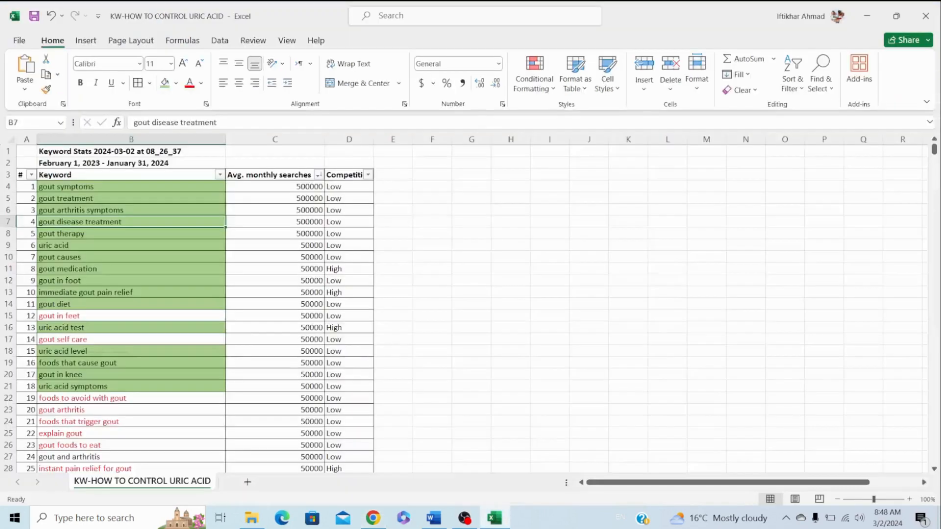
key(alt+Tab)
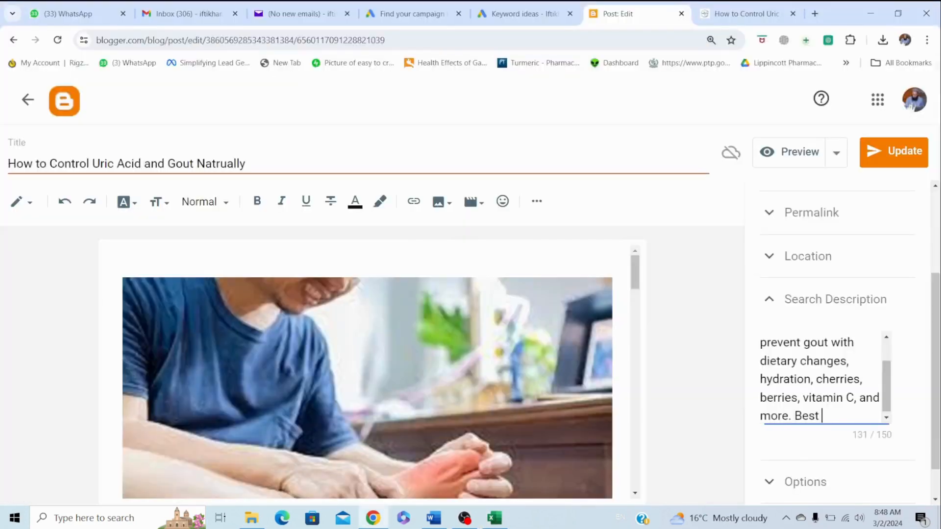
text(gout)
key(BackSpace)
key(BackSpace)
key(BackSpace)
key(BackSpace)
key(BackSpace)
key(BackSpace)
key(BackSpace)
key(BackSpace)
key(BackSpace)
Try to append the sentence "Know the gout disease tr" after "and more." in the search description.
text(Know the gou)
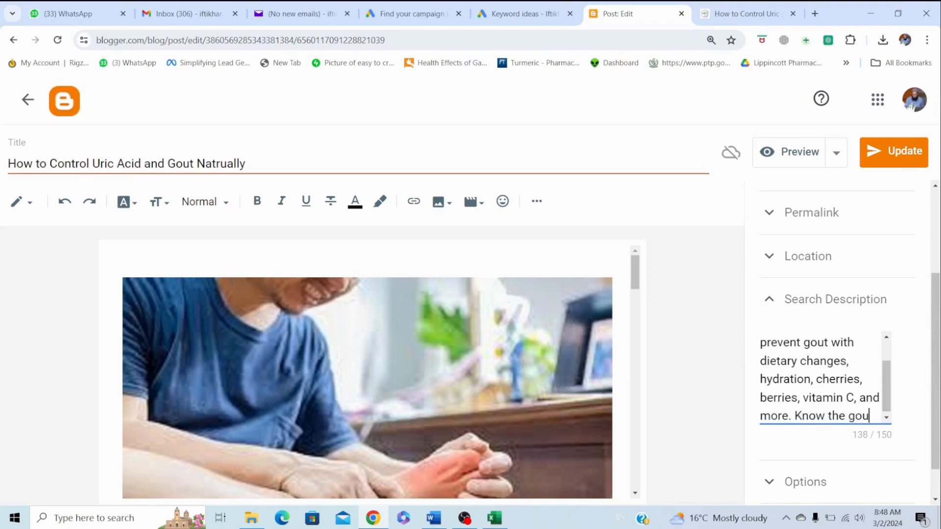
text(t disease tr)
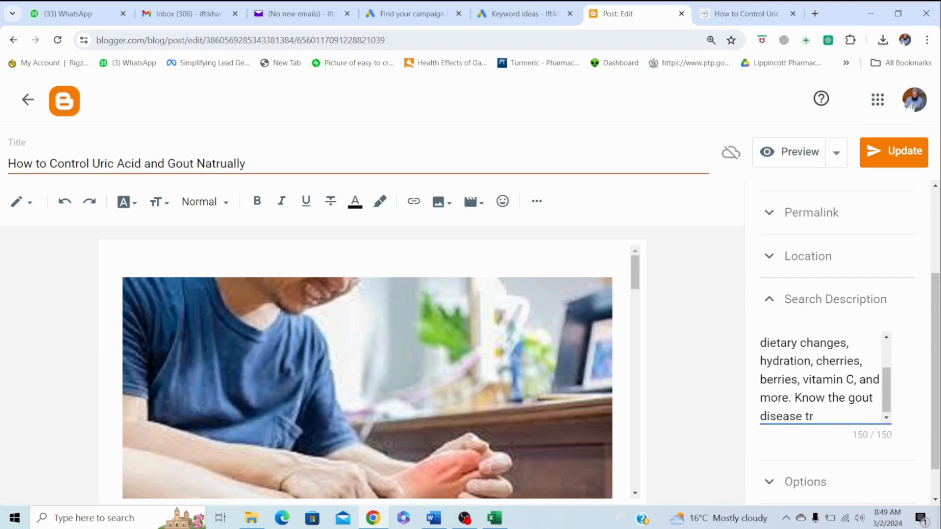
key(BackSpace)
key(BackSpace)
key(BackSpace)
key(BackSpace)
key(BackSpace)
key(BackSpace)
key(BackSpace)
key(BackSpace)
key(BackSpace)
key(BackSpace)
key(BackSpace)
key(BackSpace)
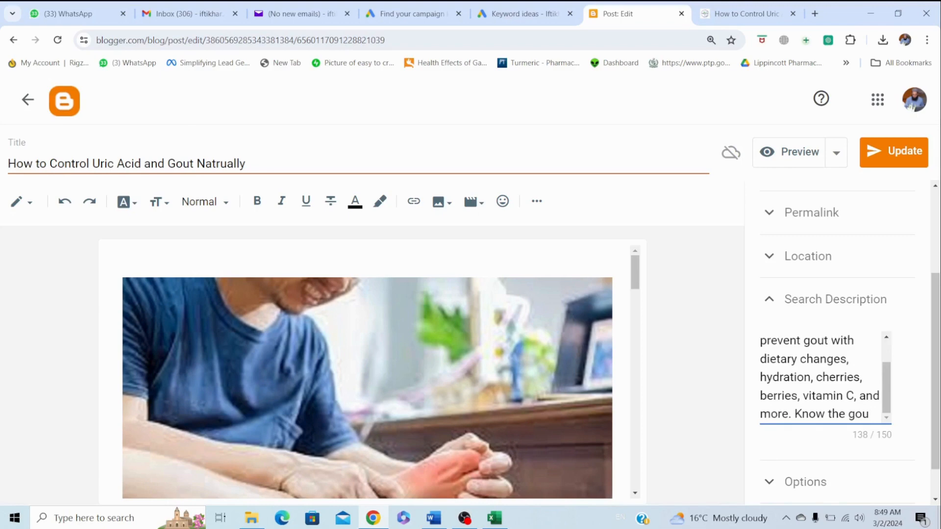
key(BackSpace)
key(BackSpace)
key(BackSpace)
key(BackSpace)
key(BackSpace)
key(BackSpace)
key(BackSpace)
key(BackSpace)
key(BackSpace)
key(BackSpace)
key(BackSpace)
key(BackSpace)
Insert "disease" after "prevent gout" in the search description, correcting its spelling.
key(Up)
key(Up)
key(Up)
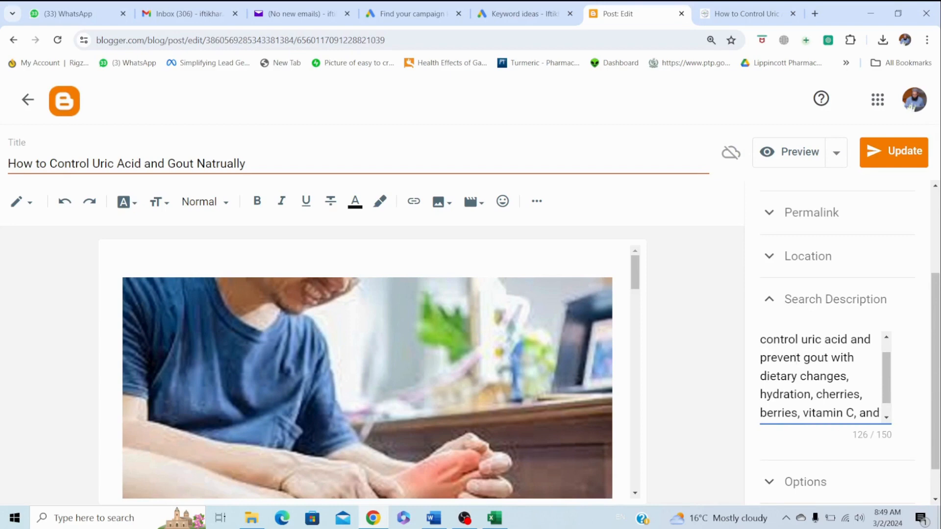
key(Right)
key(Right)
key(Right)
key(Right)
key(Right)
text(diesease)
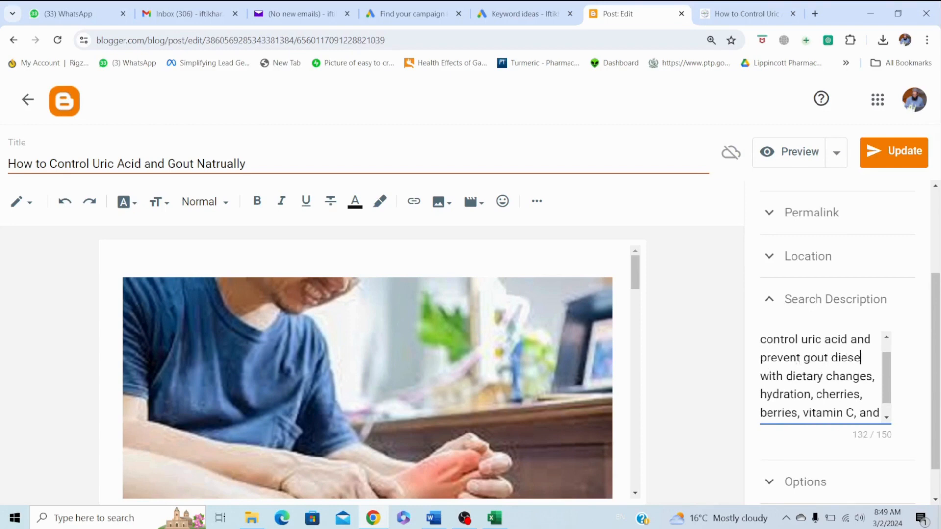
key(BackSpace)
key(BackSpace)
key(BackSpace)
key(BackSpace)
key(BackSpace)
key(BackSpace)
text(seas)
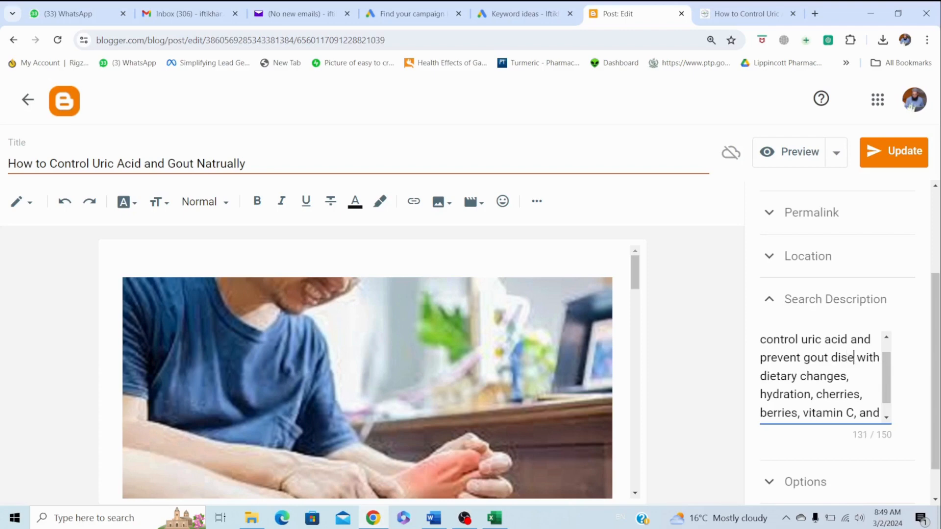
text(e)
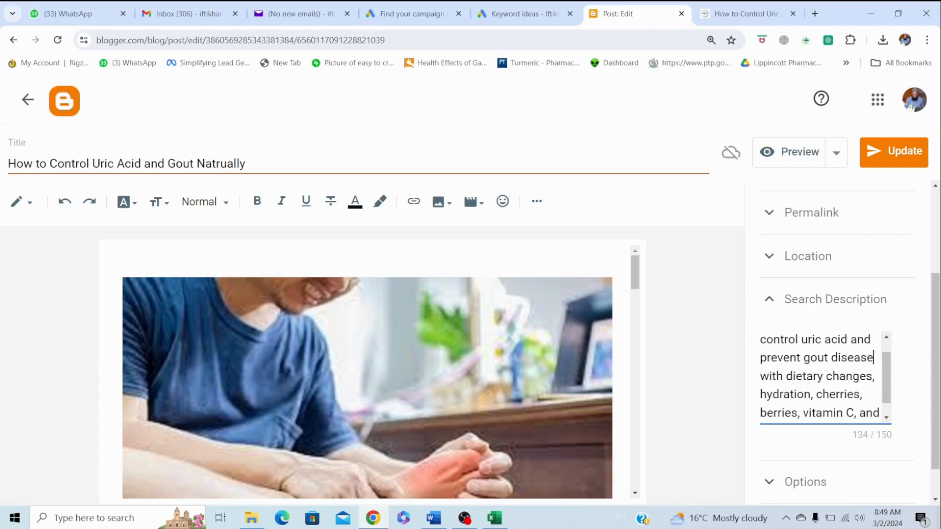
Reread the search description from "control uric acid and prevent gout disease" to "and more." to check its wording.
key(Down)
key(Down)
key(Down)
key(Down)
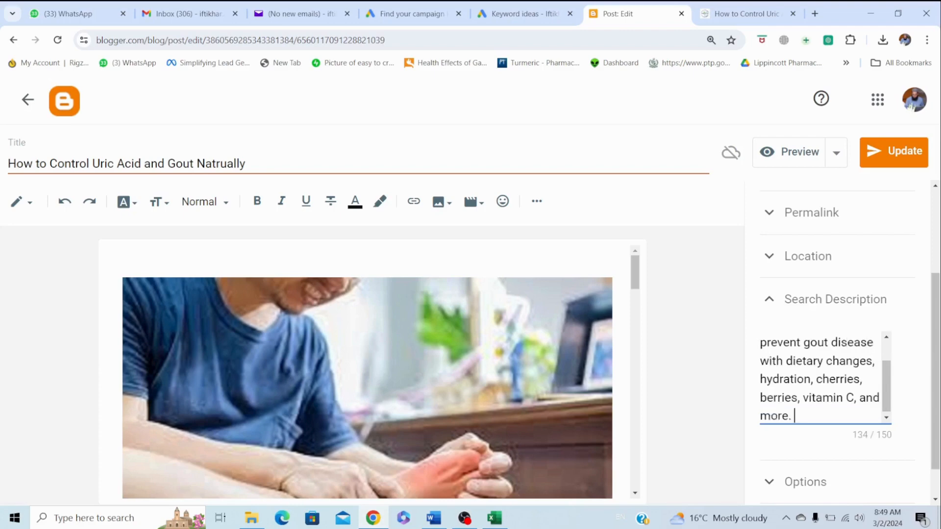
key(Up)
key(Up)
key(Up)
key(Up)
key(Up)
key(Down)
key(Down)
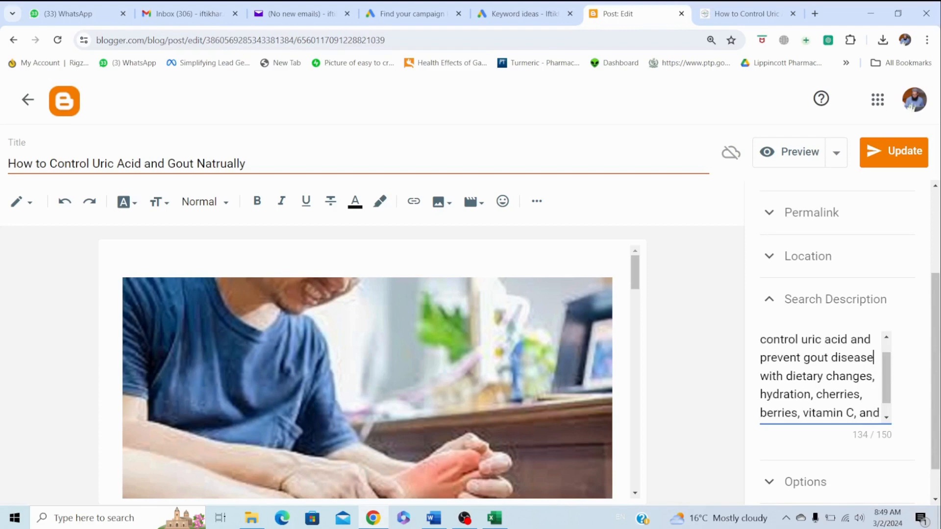
key(Down)
key(Down)
key(Down)
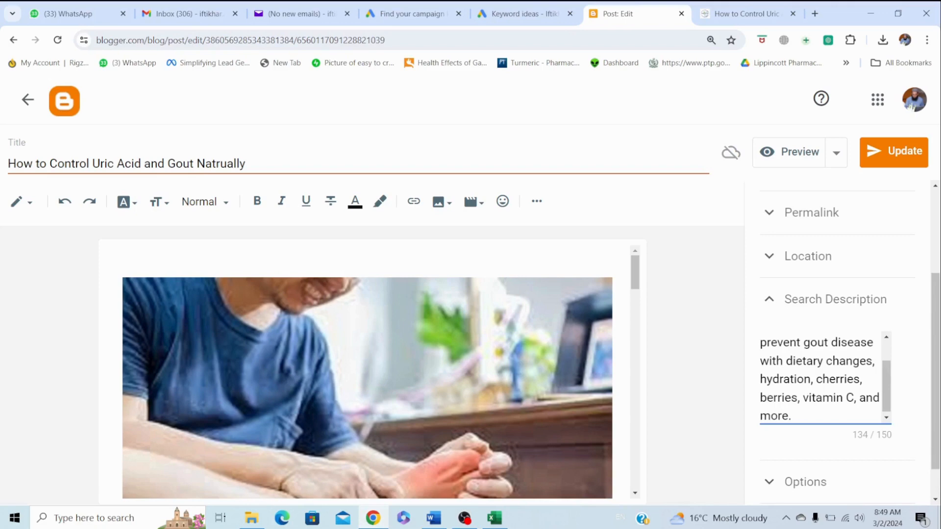
Check the keyword list in Excel, then update the Blogger post with its revised search description and return to the posts list.
key(alt+Tab)
key(Down)
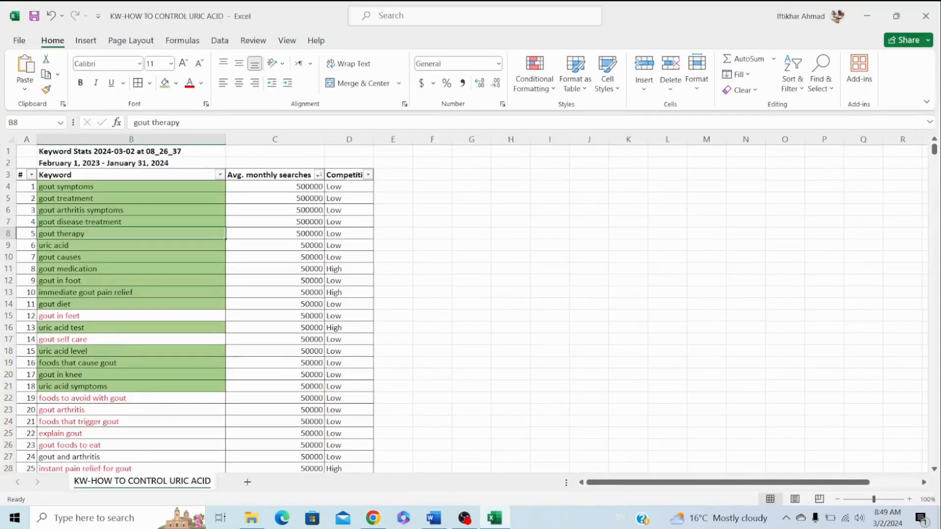
key(alt+Tab)
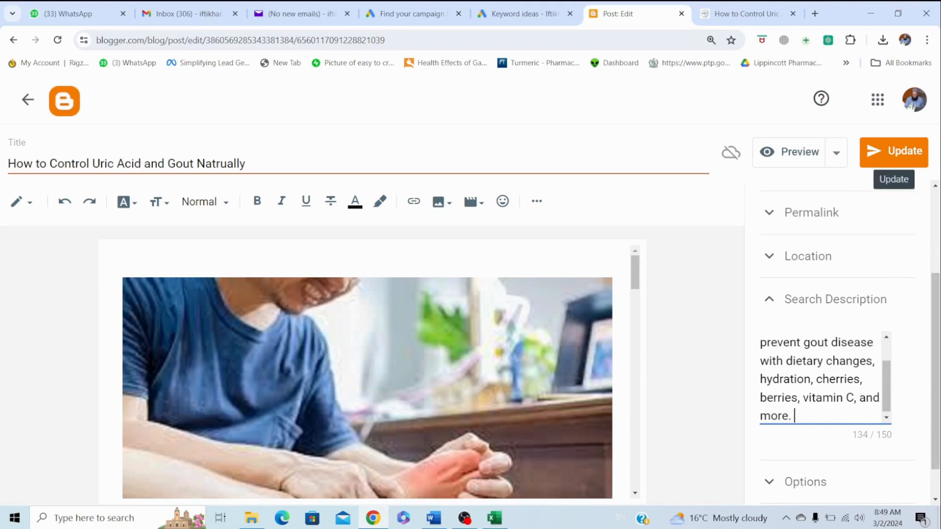
click(894, 152)
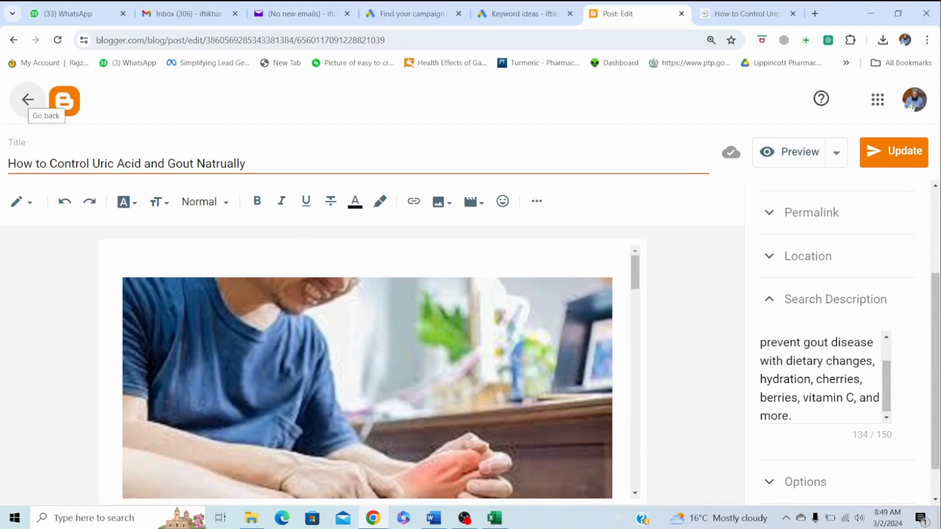
click(28, 99)
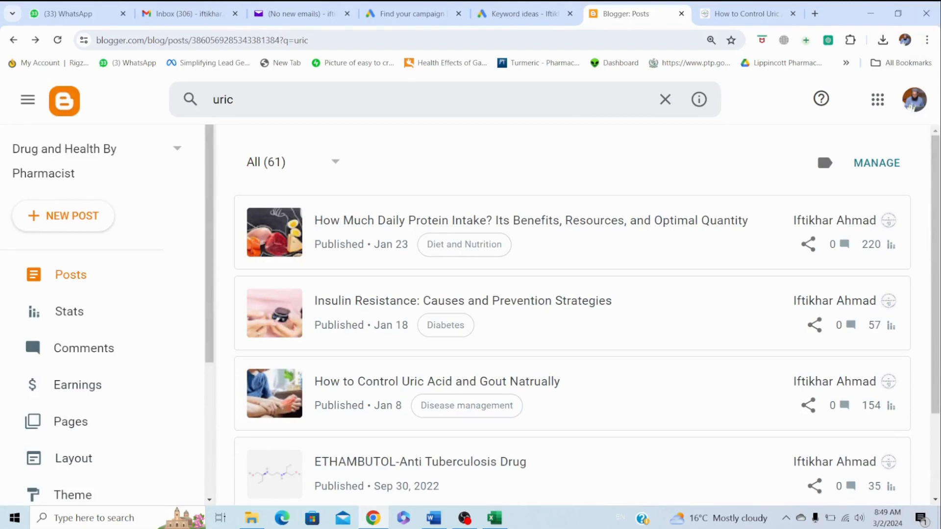
Reduce the browser's page zoom by two levels.
click(926, 39)
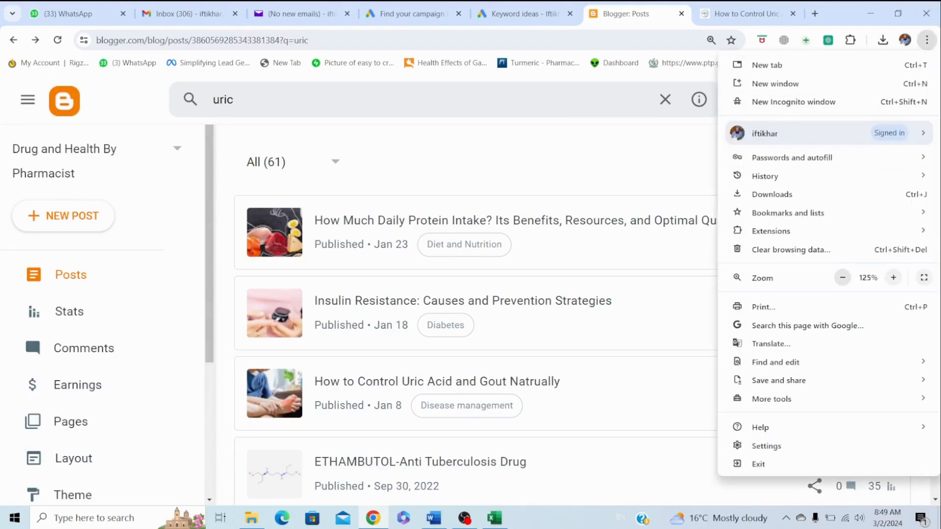
click(842, 278)
click(842, 278)
Take the keyword "gout therapy" from the Excel keyword list and search for it in the Uric acid & gout Word document.
click(495, 518)
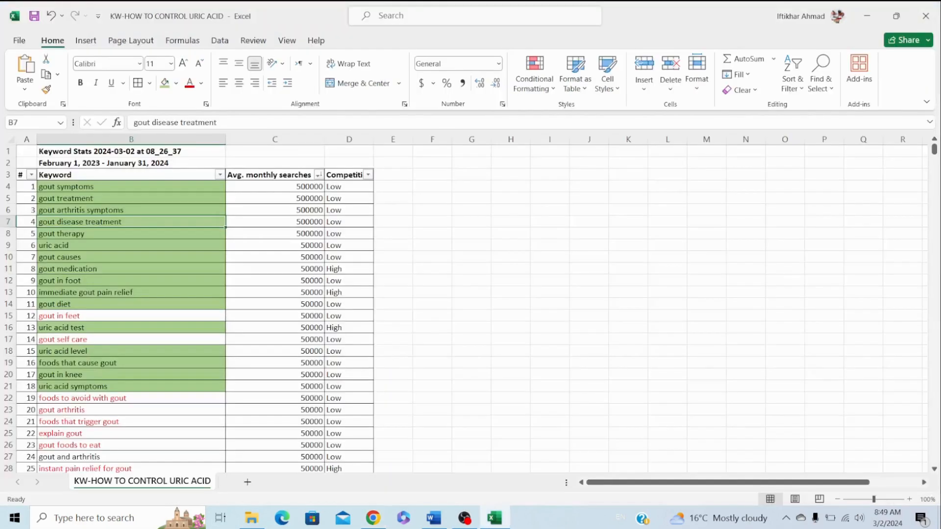
click(131, 234)
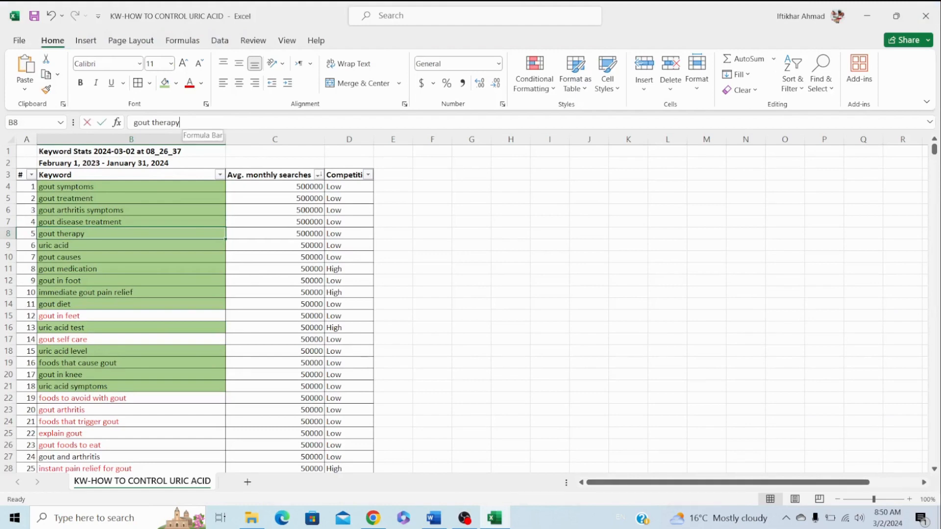
drag(180, 123, 134, 123)
key(alt+Tab)
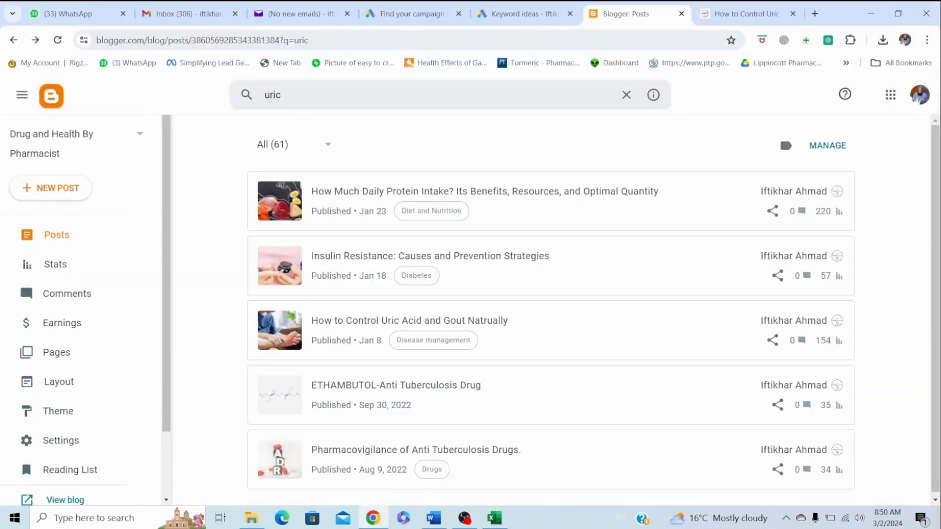
key(alt+Tab)
key(alt+Tab)
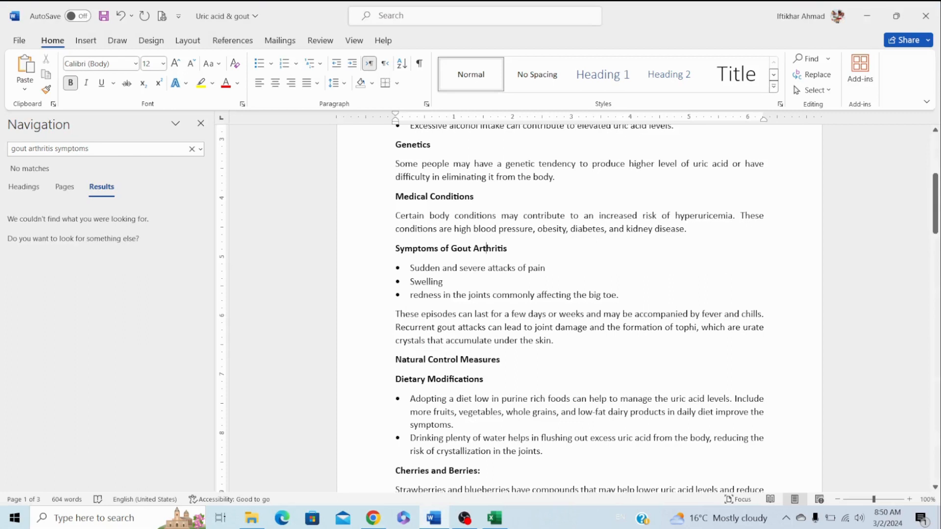
key(ctrl+a)
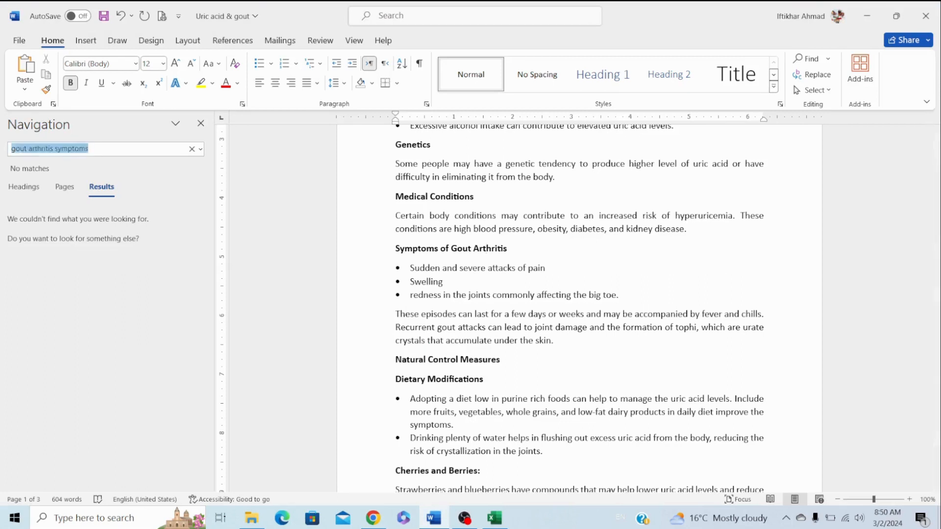
text(gout arthritis symptoms)
key(ctrl+a)
key(ctrl+v)
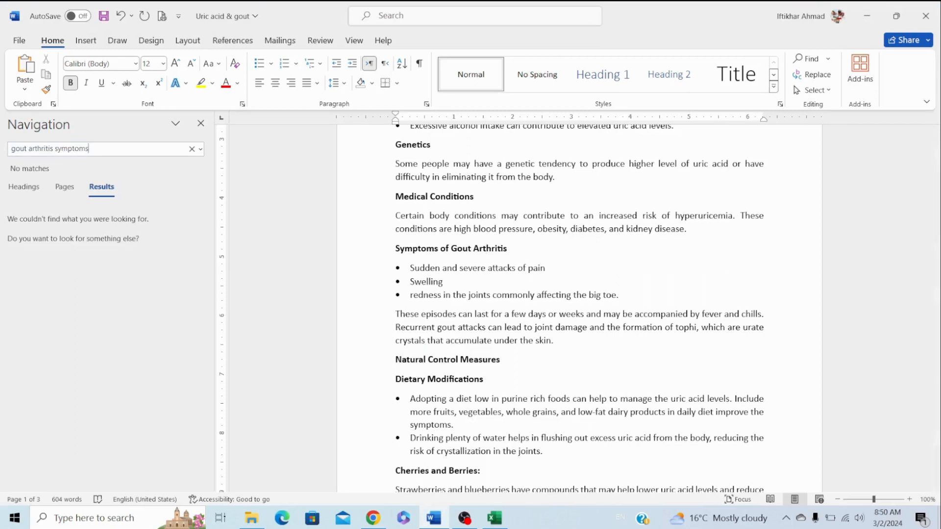
key(ctrl+a)
text(gout therapy)
Insert "For gout therapy" at the start of the first bullet under Dietary Modifications and make the following "Adopting" lowercase.
scroll(487, 249, up, 3)
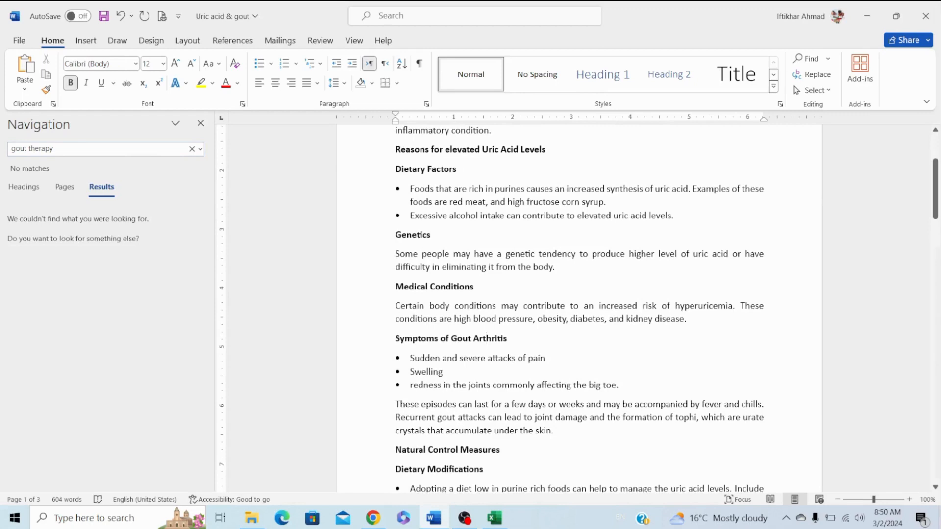
scroll(579, 309, up, 5)
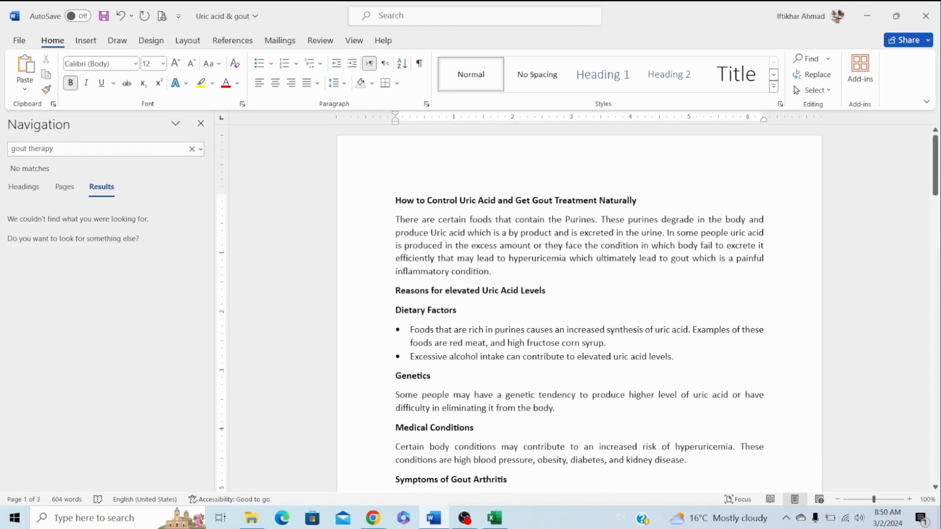
scroll(487, 440, down, 1)
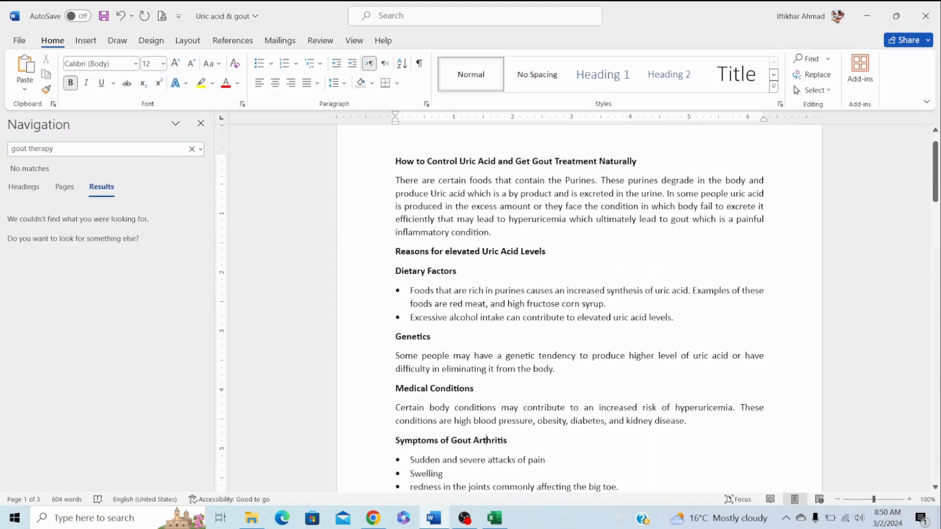
scroll(577, 310, down, 4)
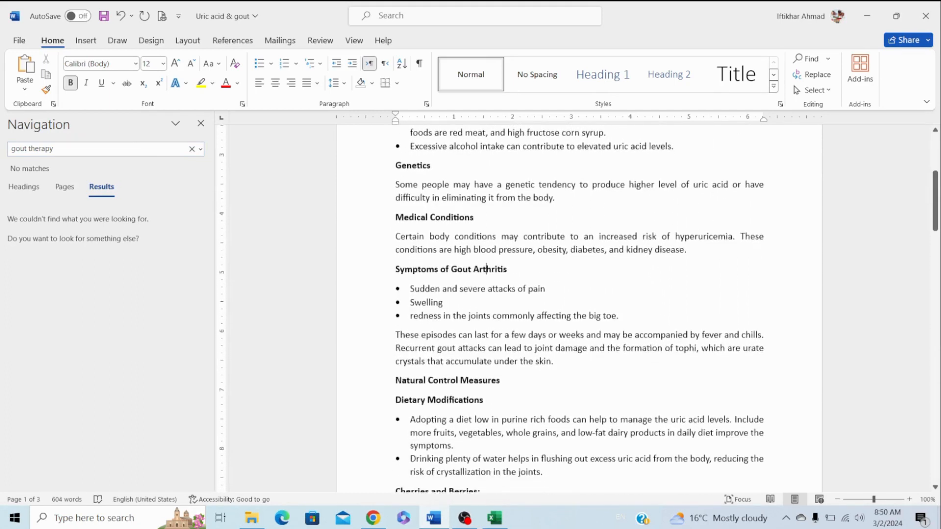
scroll(486, 263, down, 4)
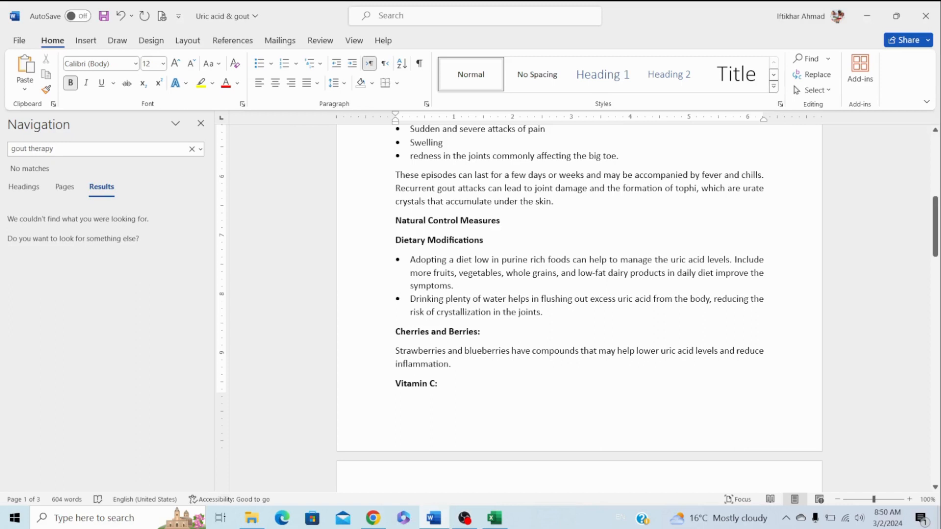
click(410, 259)
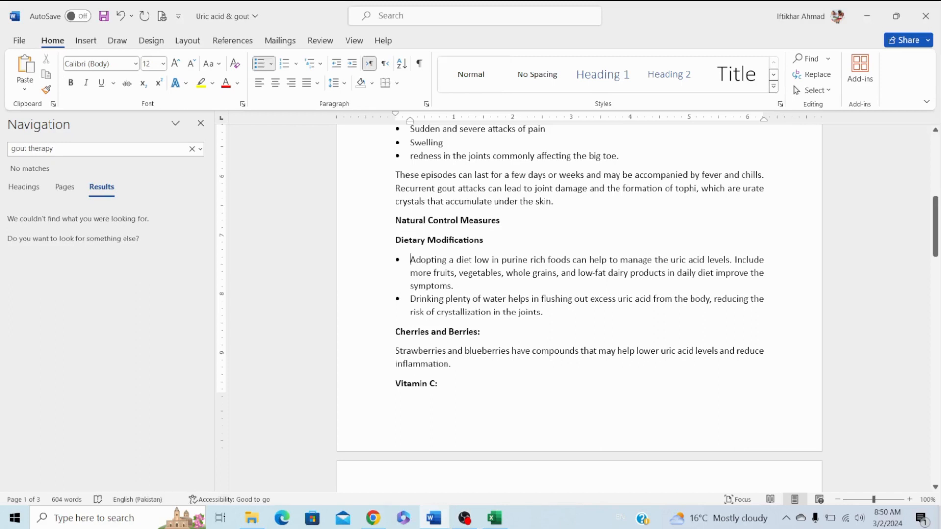
text(For )
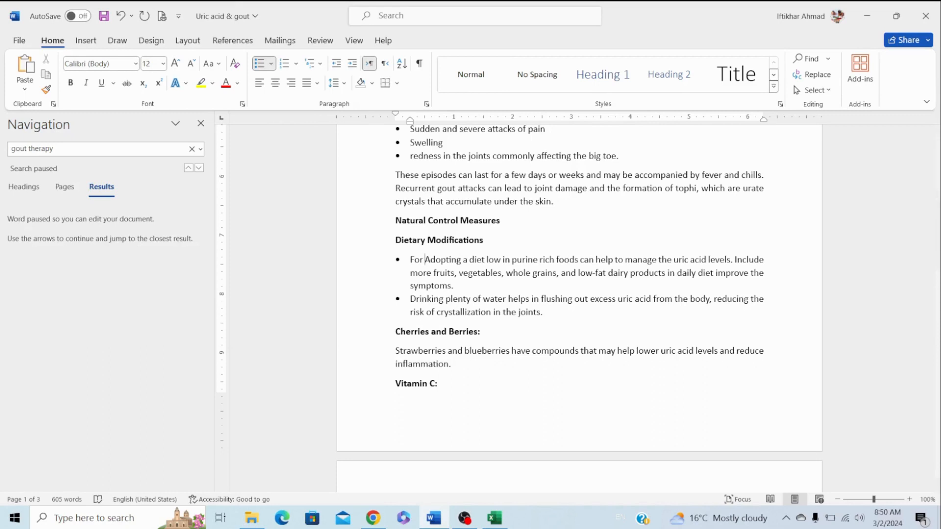
text(gout the)
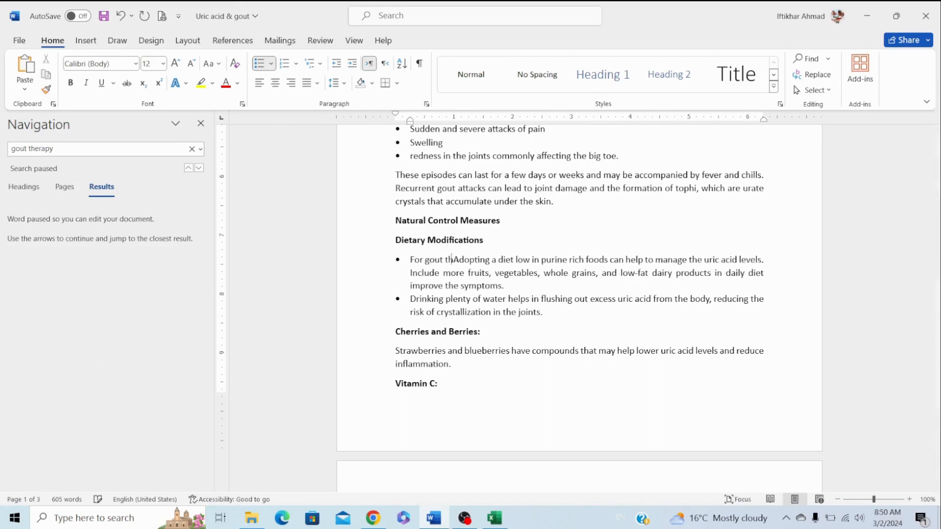
text(rapy)
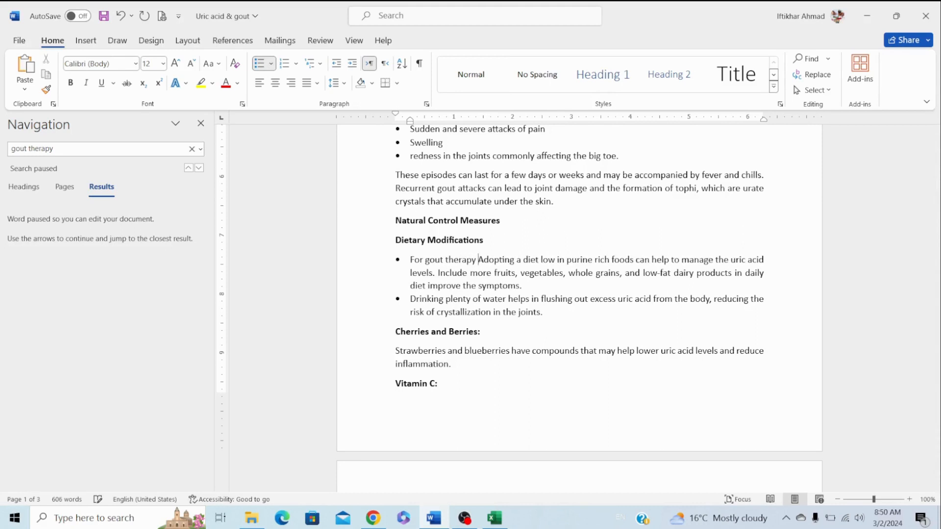
key(Right)
key(BackSpace)
text(a)
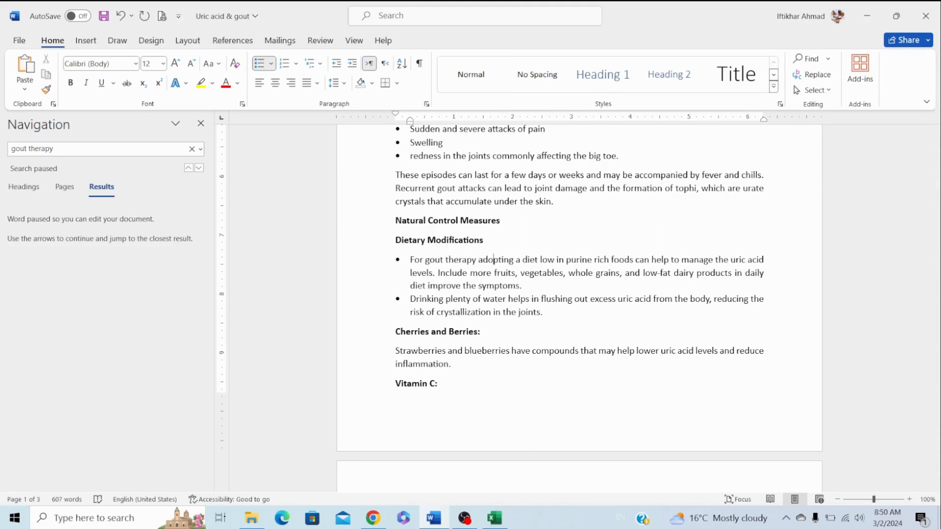
Change "adopting" to "adopt" after "For gout therapy" in the first Dietary Modifications bullet.
key(BackSpace)
key(BackSpace)
key(BackSpace)
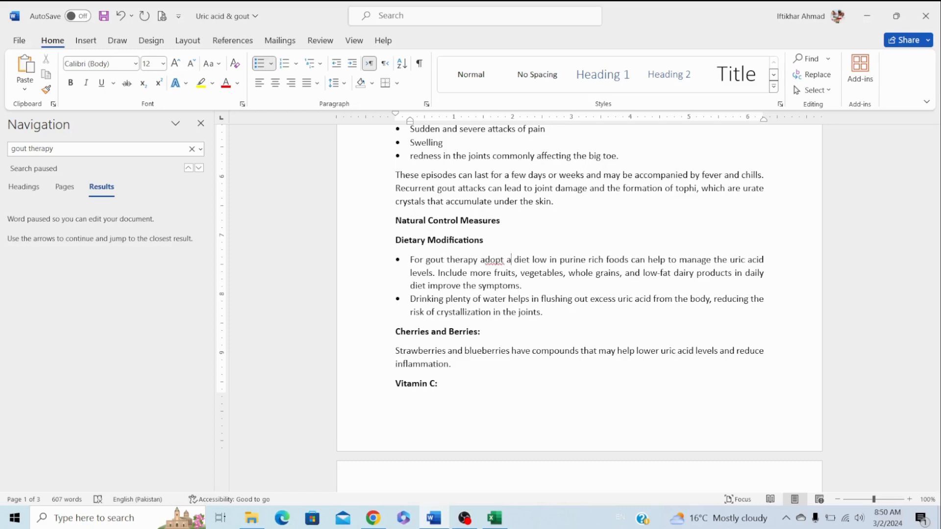
key(Left)
key(BackSpace)
key(BackSpace)
key(BackSpace)
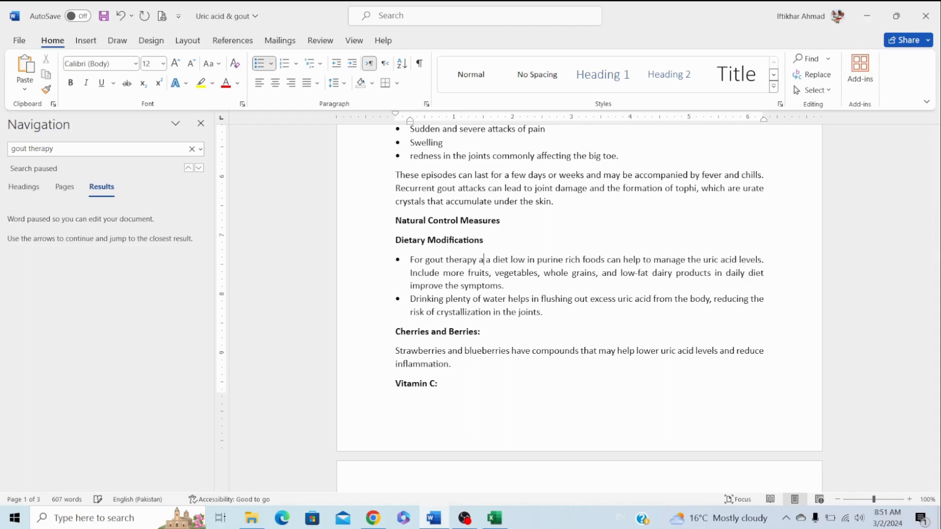
text(opt)
key(Down)
key(Down)
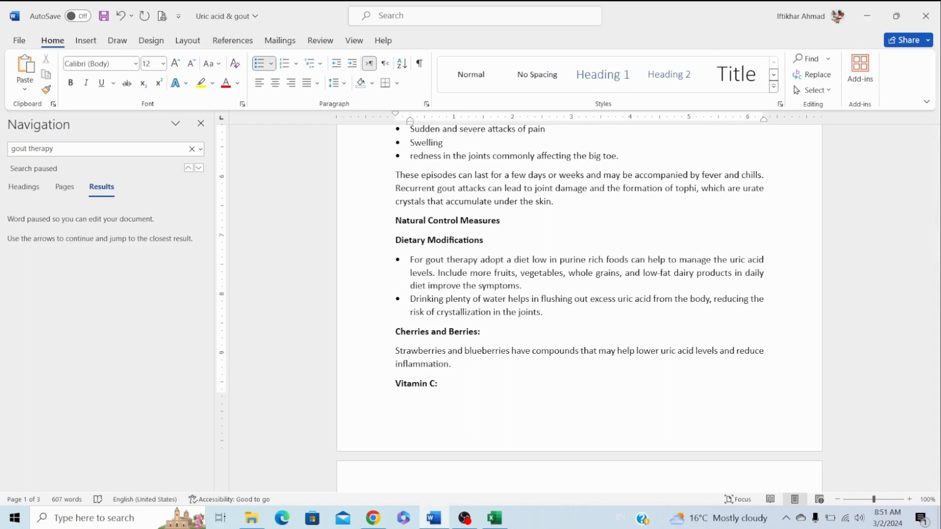
key(Down)
key(Down)
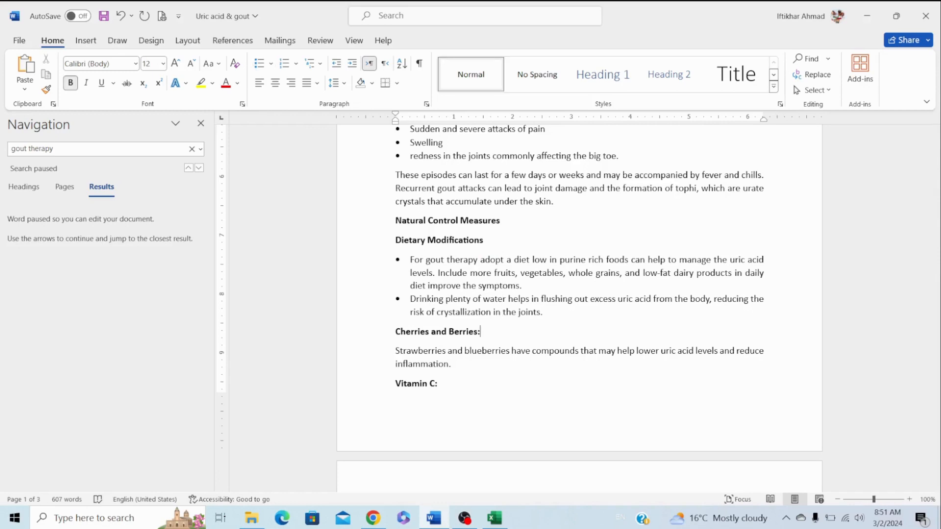
Switch back to the Excel keyword list and leave the "gout therapy" cell for the next keyword.
key(alt+Tab)
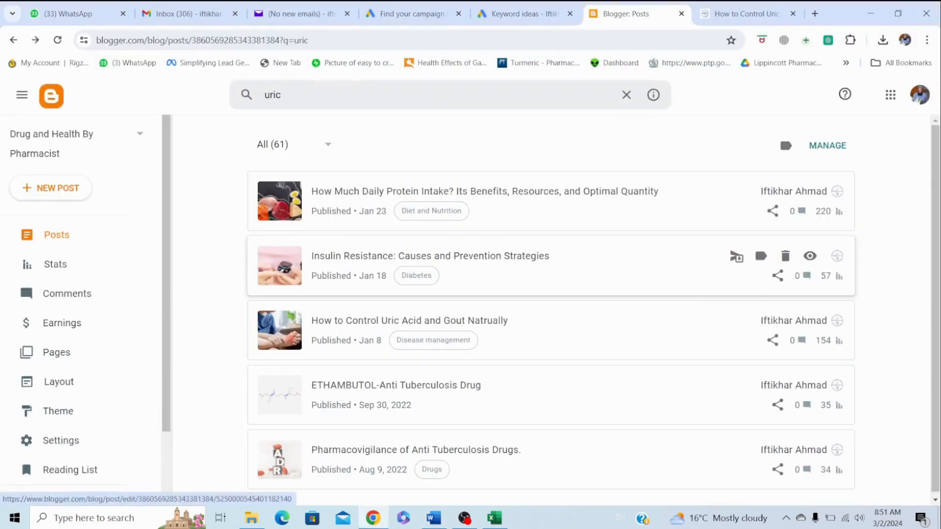
key(alt+Tab)
key(alt+Tab)
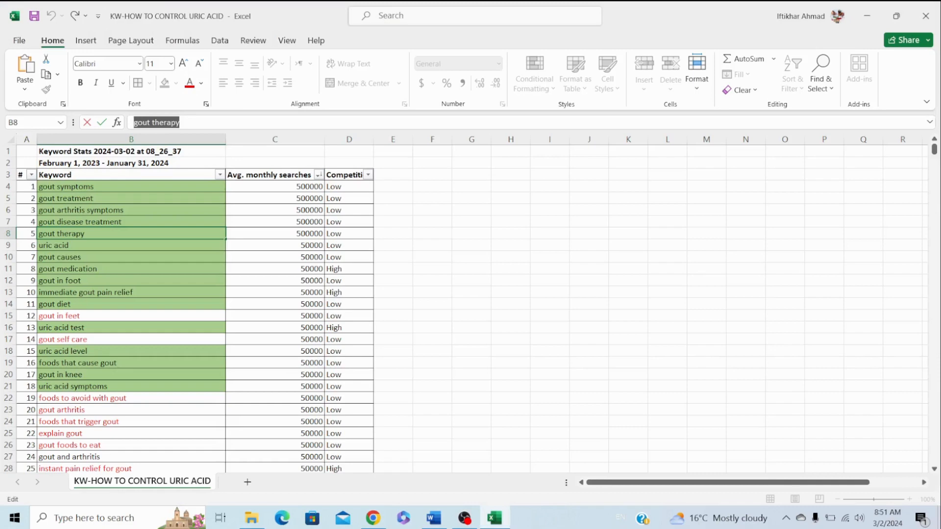
key(Down)
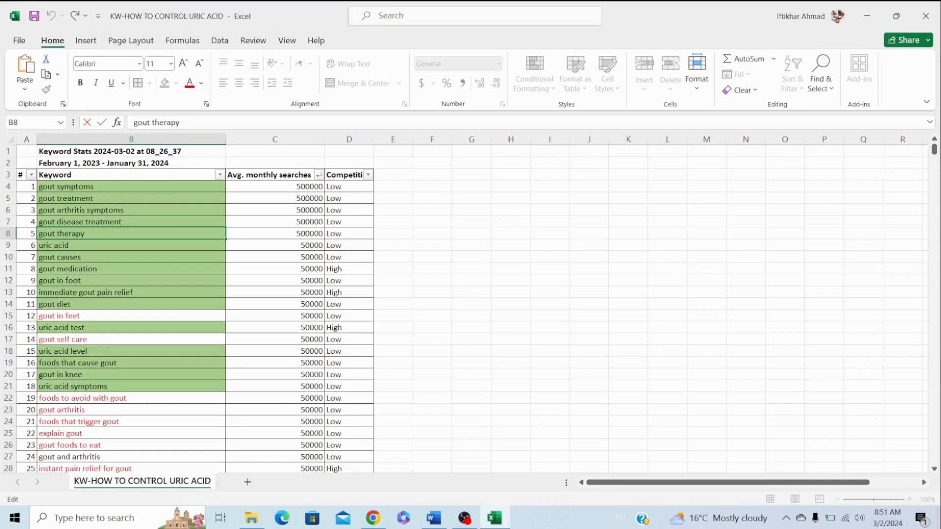
key(Return)
Switch to the Uric acid & gout Word document and search it for the keyword "uric acid".
key(alt+Tab)
key(alt+Tab)
key(Tab)
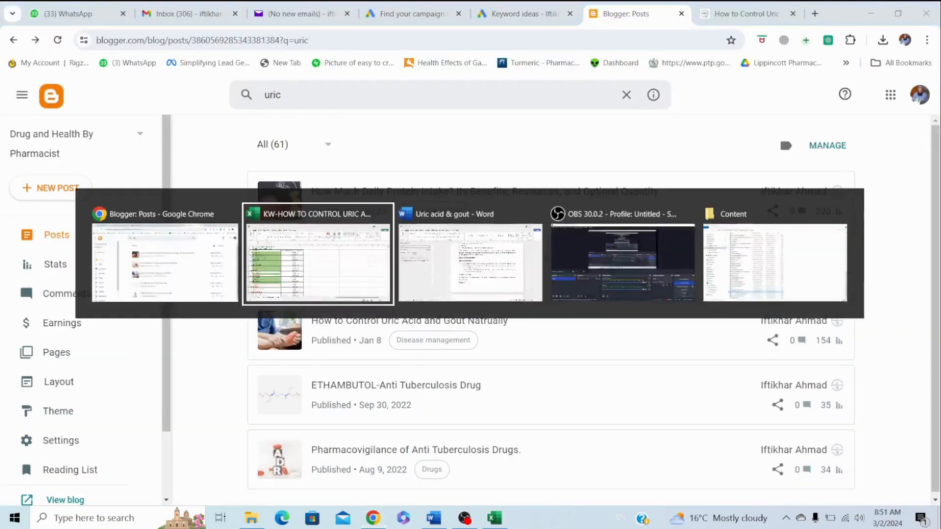
click(50, 148)
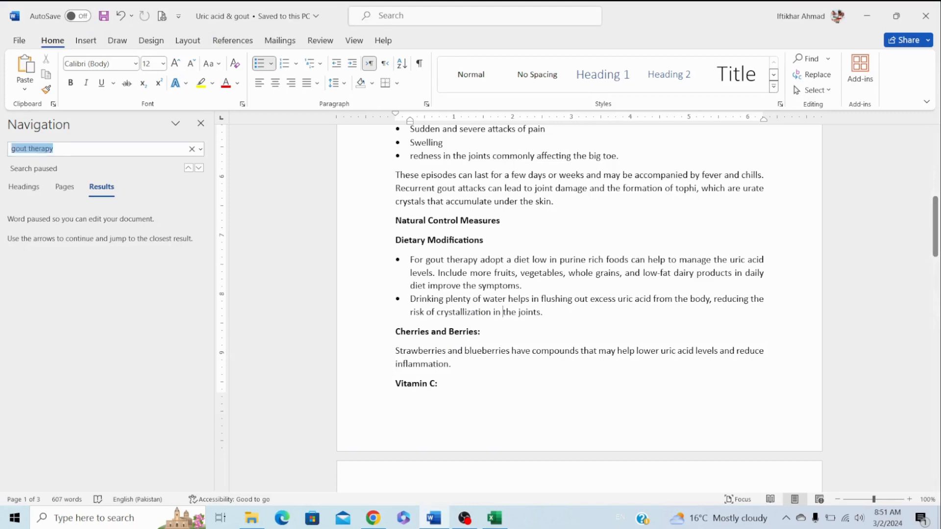
double_click(49, 149)
click(50, 149)
drag(53, 148, 10, 148)
text(uric )
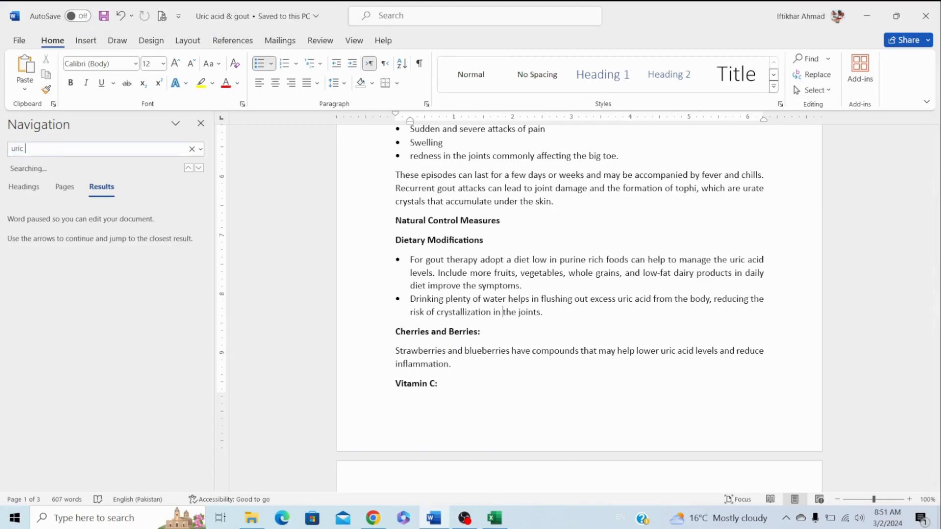
text(ccid)
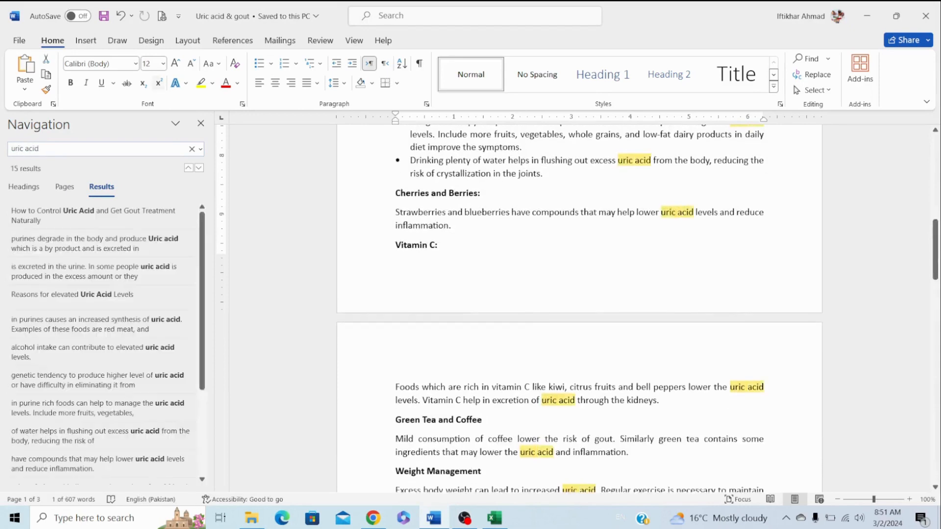
Switch to the Excel keyword list and move on to the "gout causes" keyword.
key(alt+Tab)
key(alt+Tab)
key(Tab)
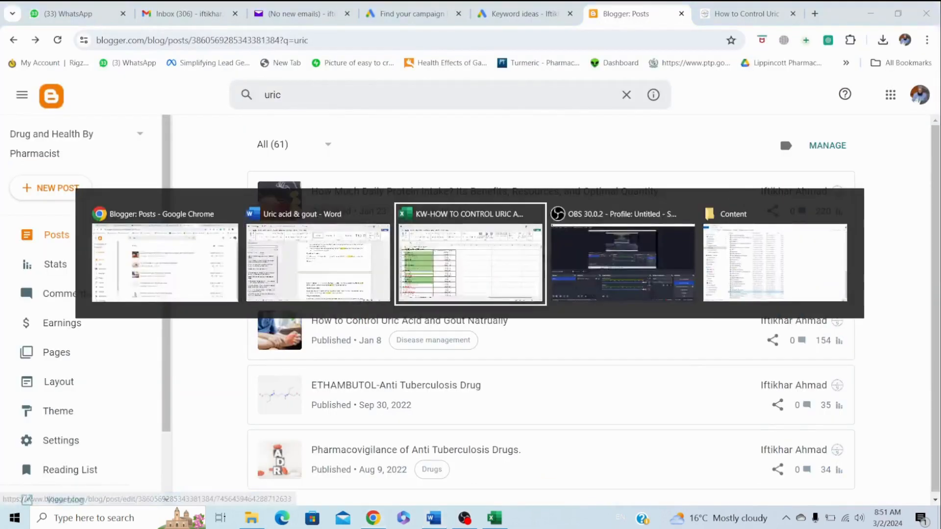
key(Down)
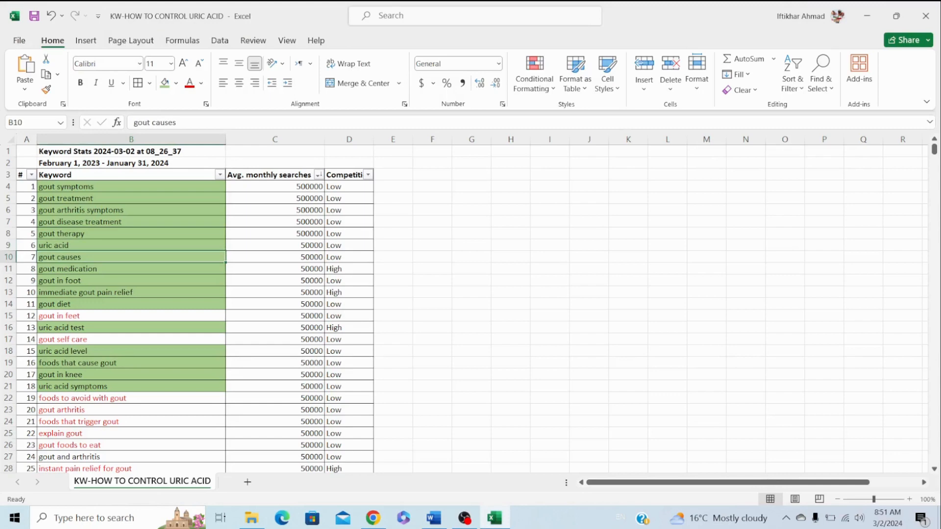
Switch back to the Uric acid & gout Word document and search it for "causes of gout".
key(alt+Tab)
key(alt+Tab)
key(Tab)
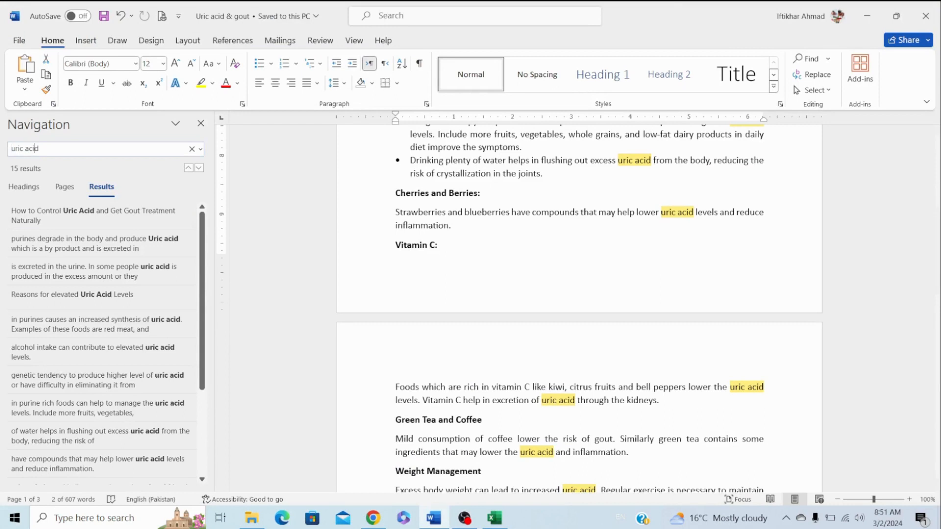
double_click(32, 149)
key(BackSpace)
key(BackSpace)
key(BackSpace)
key(BackSpace)
key(BackSpace)
key(BackSpace)
text(causes of gout)
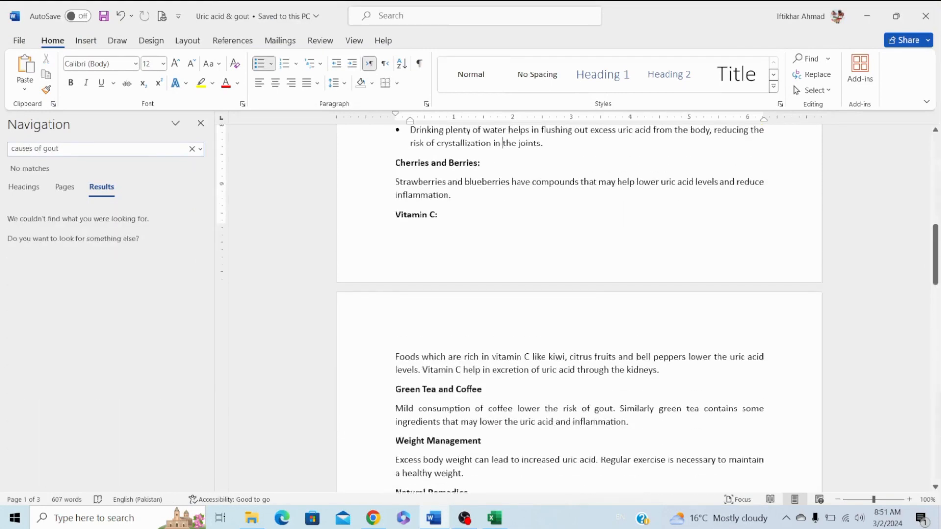
Replace the document search term with "gout causes".
key(BackSpace)
key(BackSpace)
key(BackSpace)
key(BackSpace)
key(BackSpace)
key(BackSpace)
key(BackSpace)
key(BackSpace)
key(BackSpace)
key(BackSpace)
key(BackSpace)
key(BackSpace)
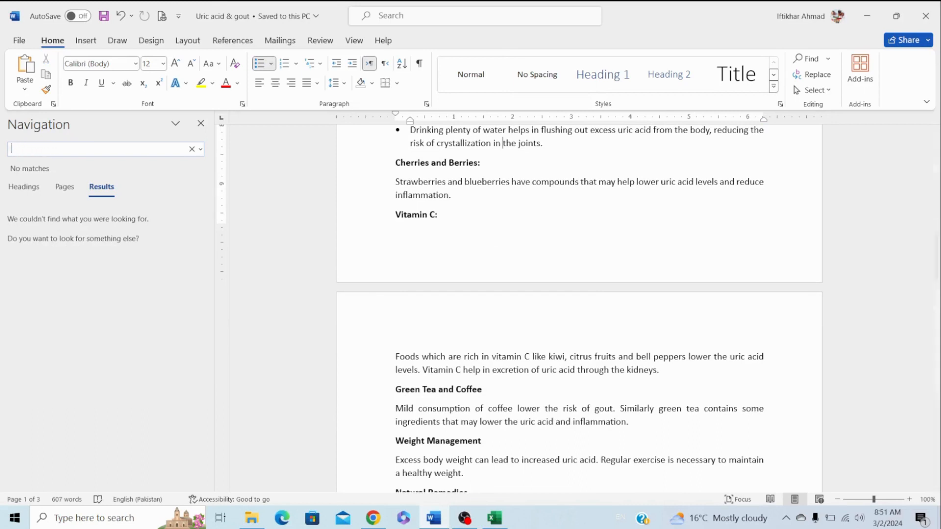
text(gout causes)
Read through the article's sections for a suitable place to add the "gout causes" keyword.
scroll(579, 308, up, 8)
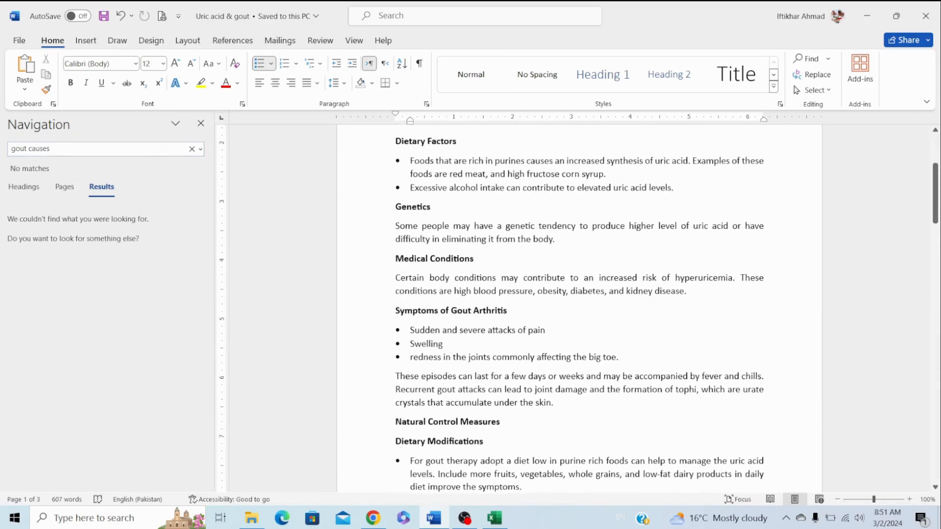
scroll(579, 308, up, 4)
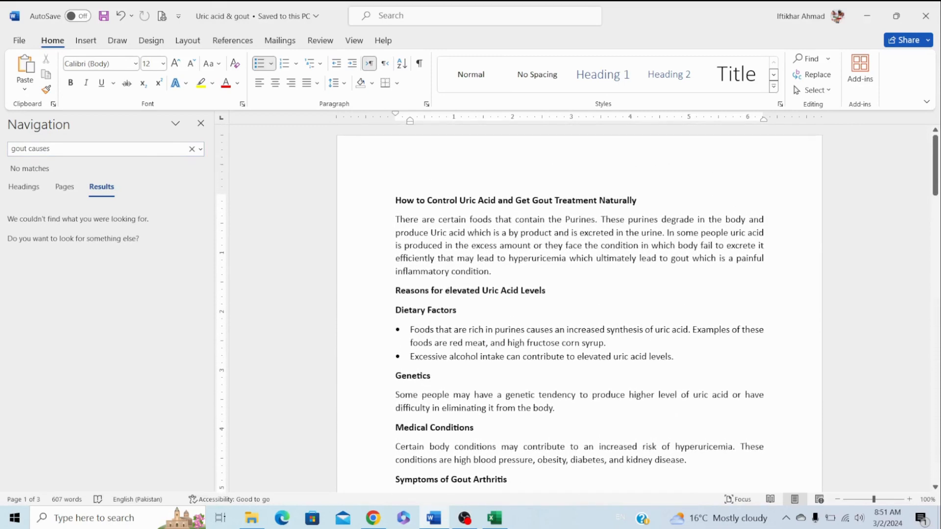
scroll(579, 308, down, 1)
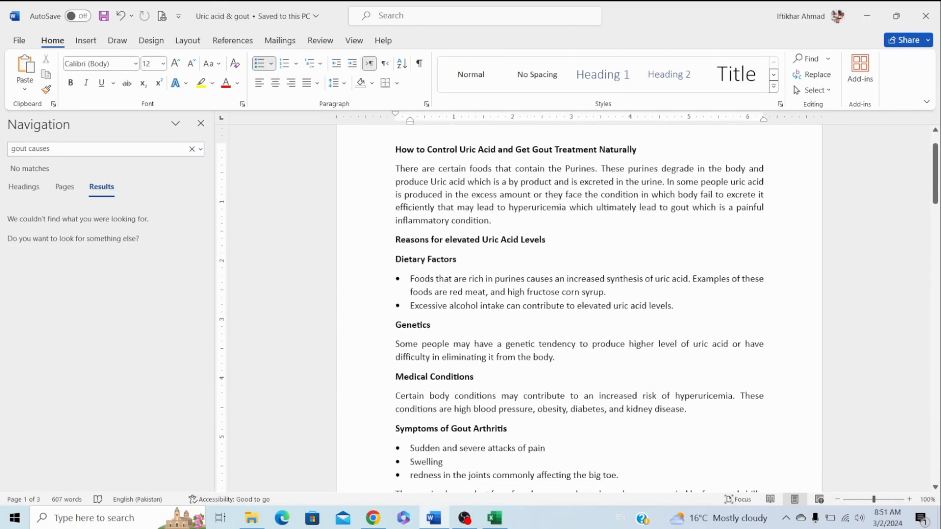
scroll(580, 308, down, 1)
scroll(579, 307, up, 1)
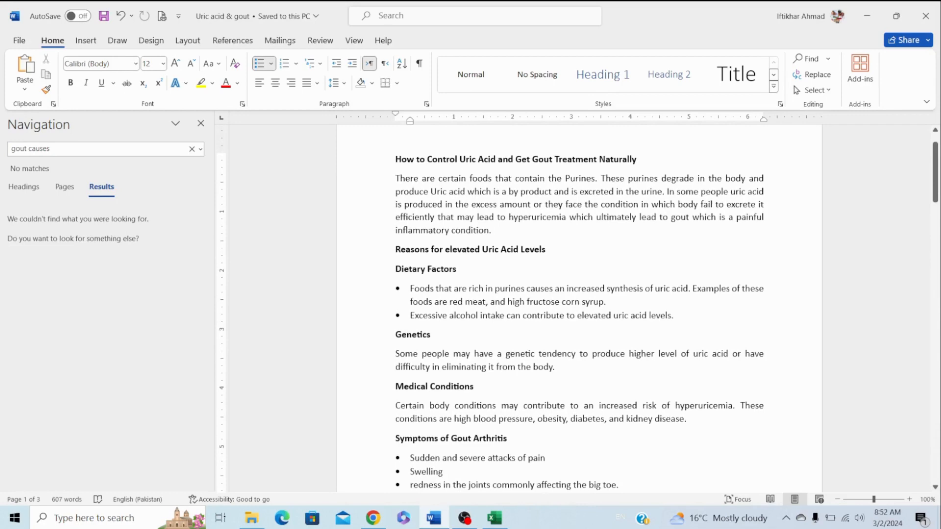
scroll(580, 307, down, 1)
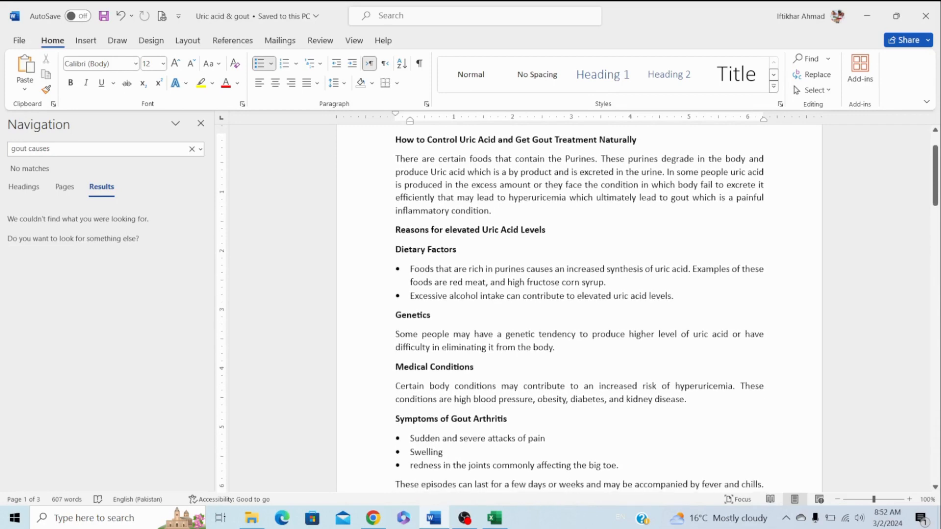
scroll(579, 308, down, 1)
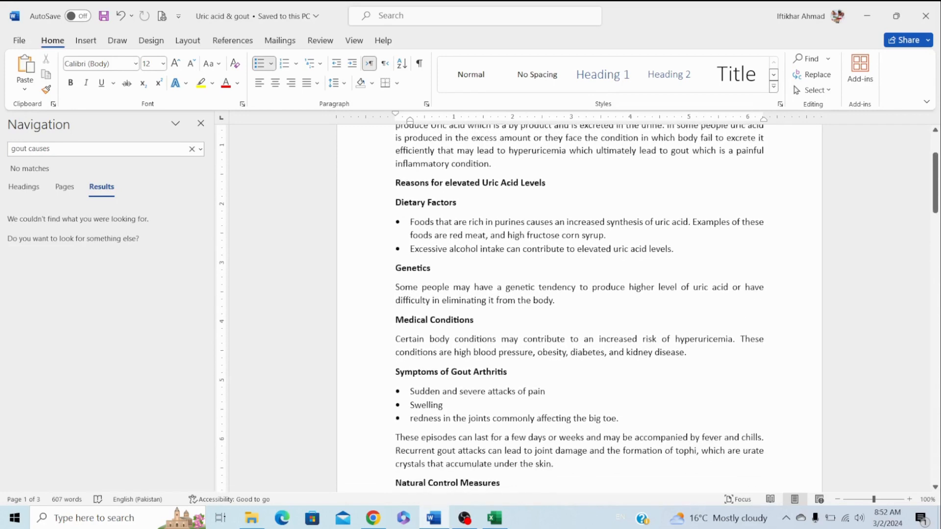
scroll(579, 308, down, 2)
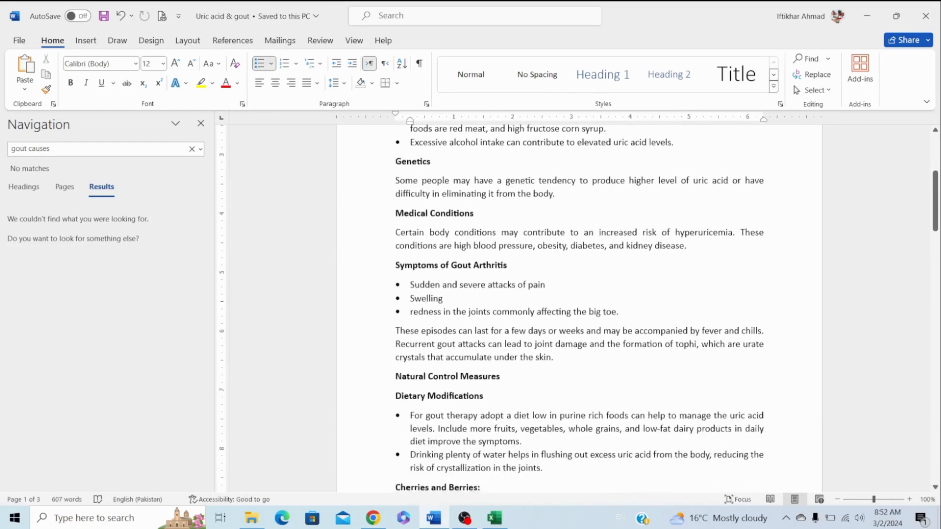
scroll(580, 308, down, 1)
scroll(579, 307, down, 5)
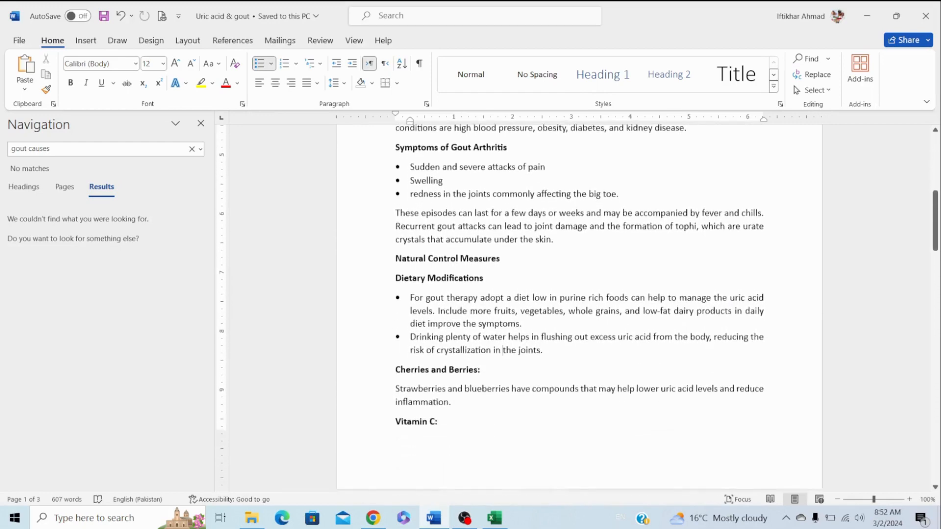
scroll(580, 307, down, 3)
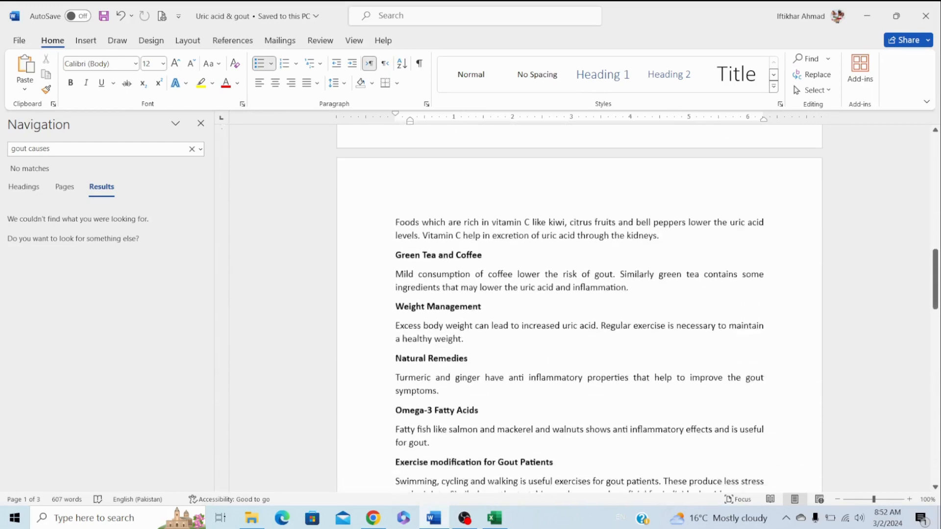
scroll(580, 308, down, 3)
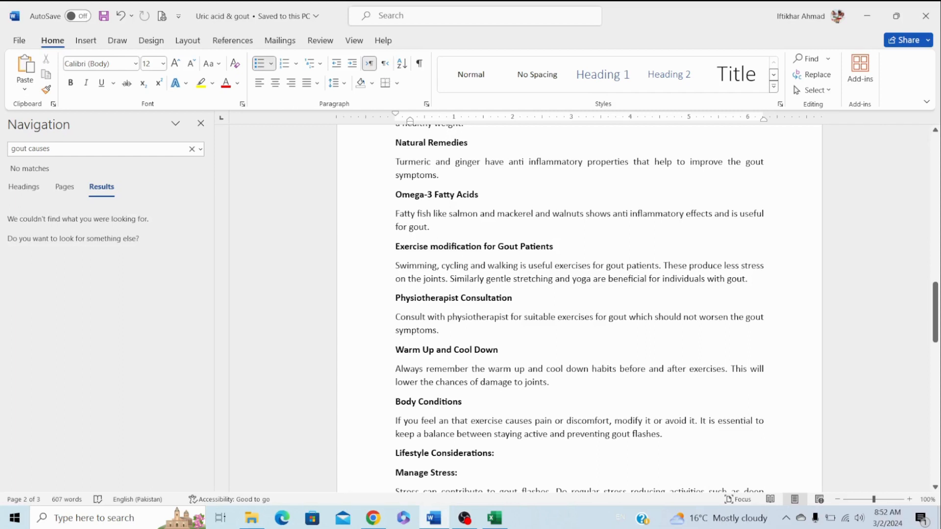
scroll(579, 309, down, 10)
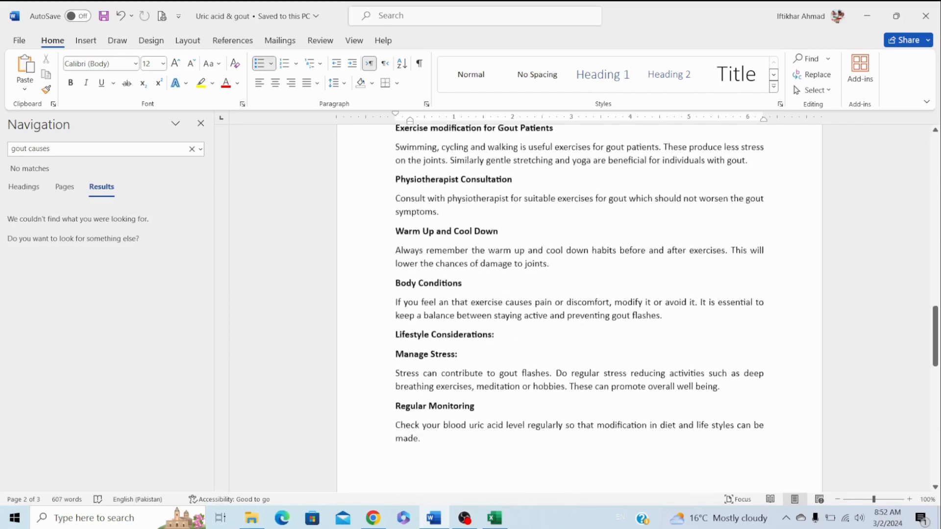
scroll(580, 309, up, 15)
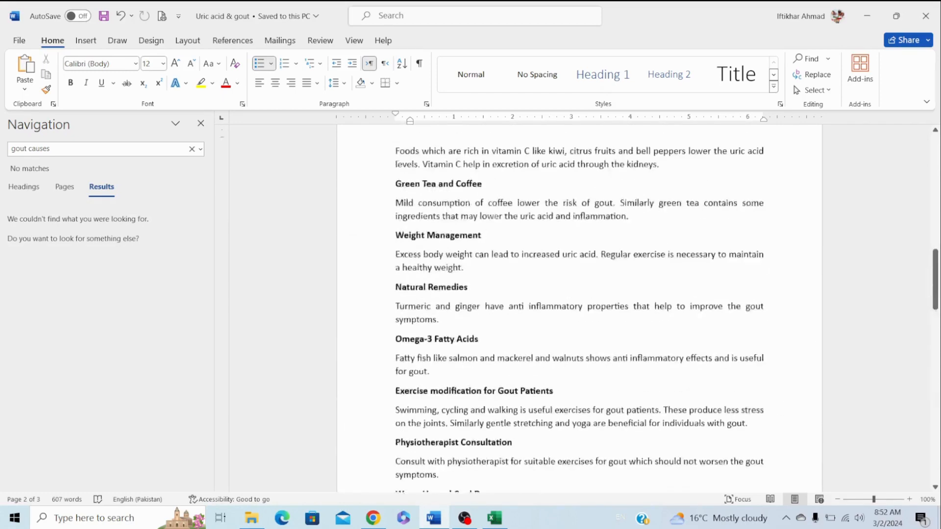
scroll(580, 309, up, 5)
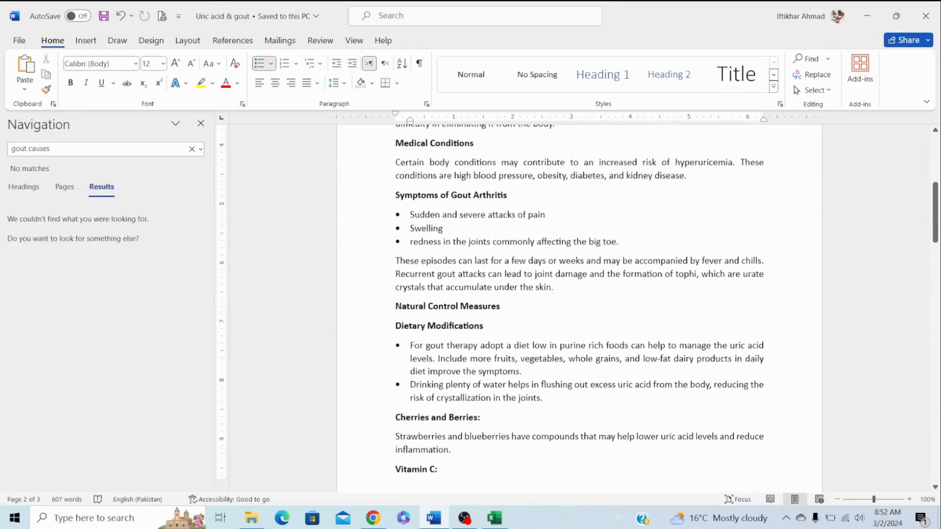
scroll(579, 309, up, 4)
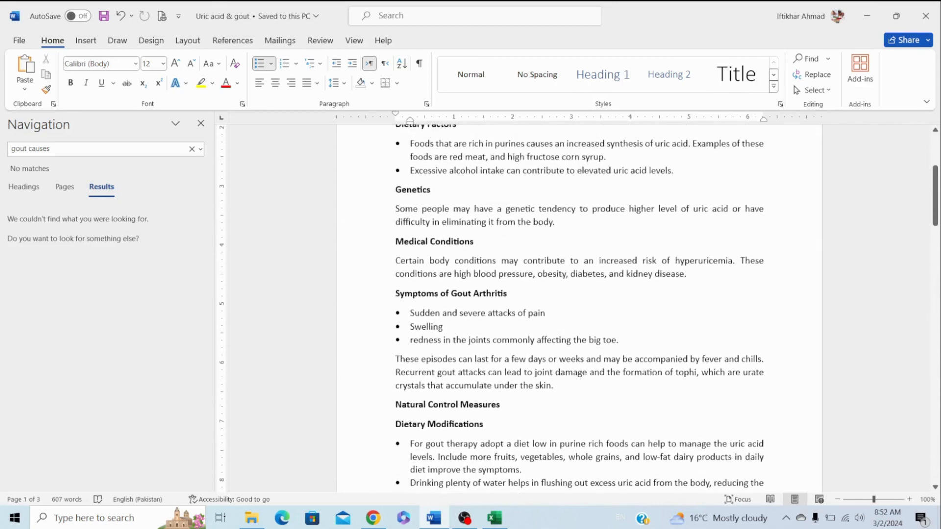
scroll(579, 309, up, 2)
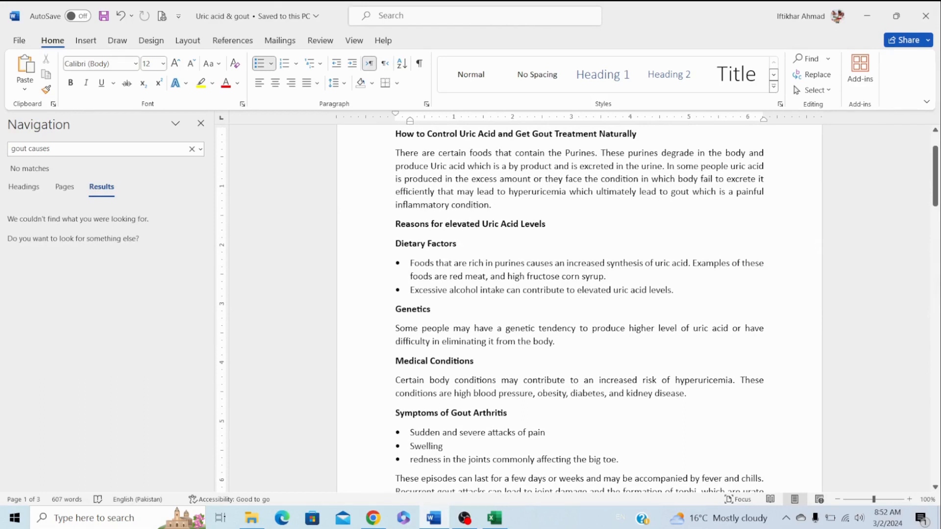
scroll(580, 309, down, 1)
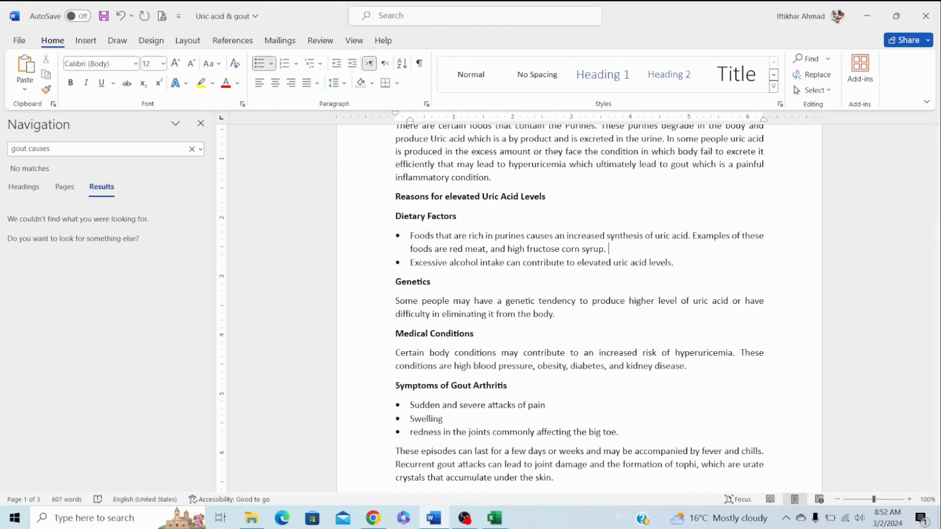
text(These foods are causes of)
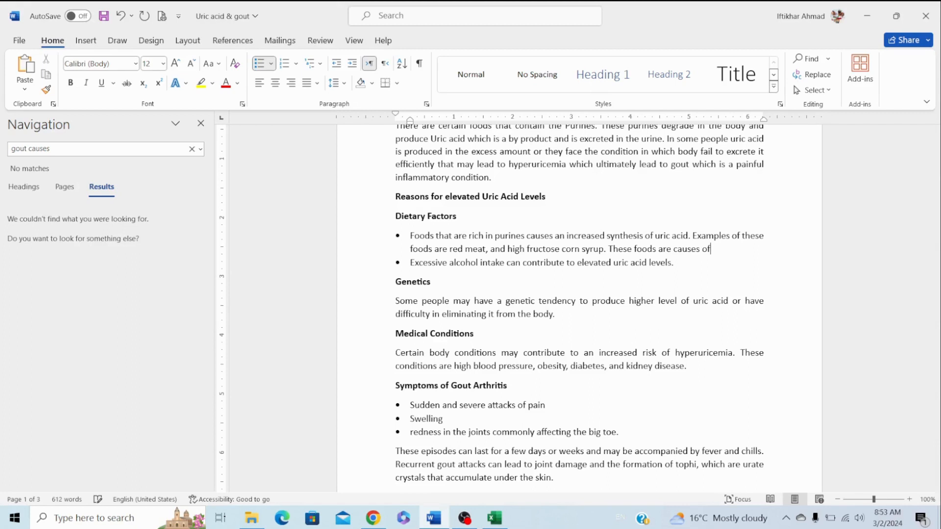
key(BackSpace)
key(BackSpace)
key(BackSpace)
key(BackSpace)
key(BackSpace)
key(BackSpace)
key(BackSpace)
key(BackSpace)
key(BackSpace)
key(BackSpace)
key(BackSpace)
key(BackSpace)
key(BackSpace)
key(BackSpace)
key(BackSpace)
key(BackSpace)
key(BackSpace)
key(BackSpace)
key(BackSpace)
key(BackSpace)
Add "Excessive use of these foods are one of the causes of gout" to the end of the first Dietary Factors bullet.
text(Excessive)
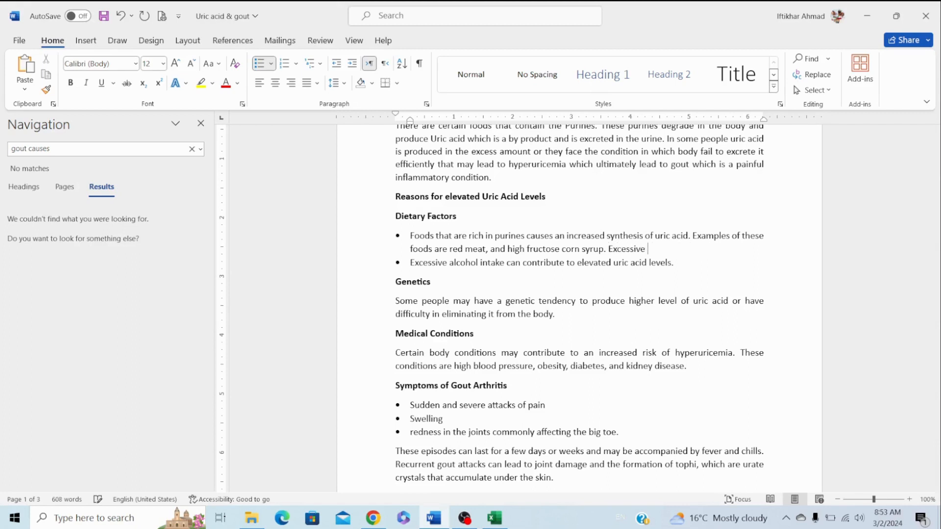
text( use of thie)
key(BackSpace)
key(BackSpace)
text(ese foods are one)
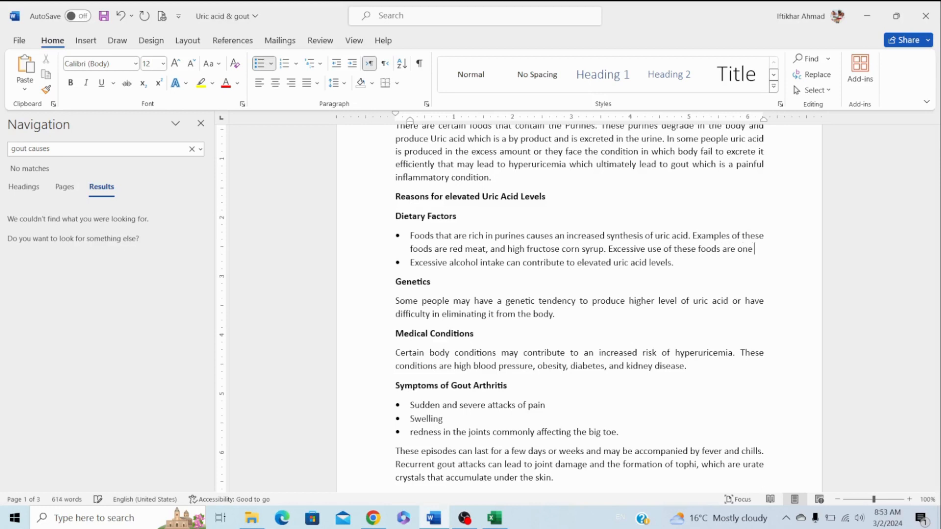
text( of the ca)
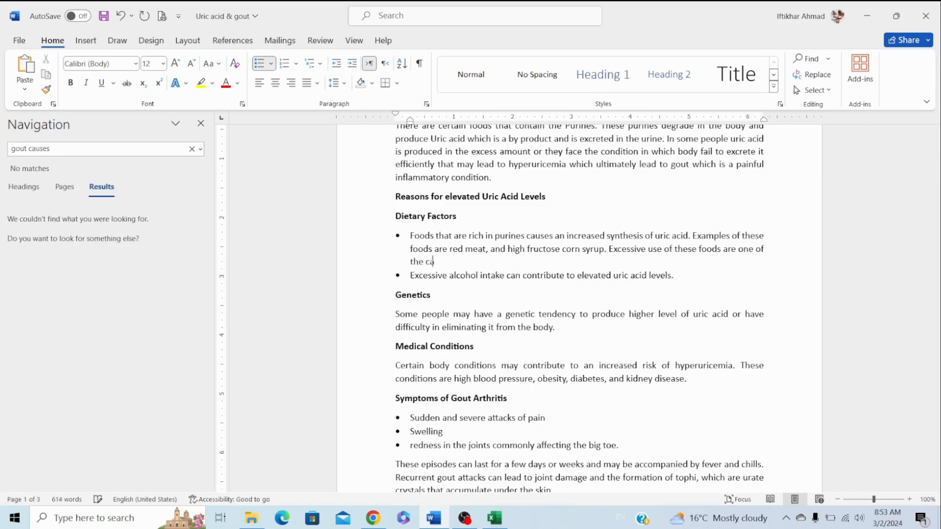
text(uses of gout)
Switch to the Excel keyword list and move on to the "gout medication" keyword.
key(alt+Tab)
key(alt+Tab)
key(alt+Tab)
key(alt+Tab)
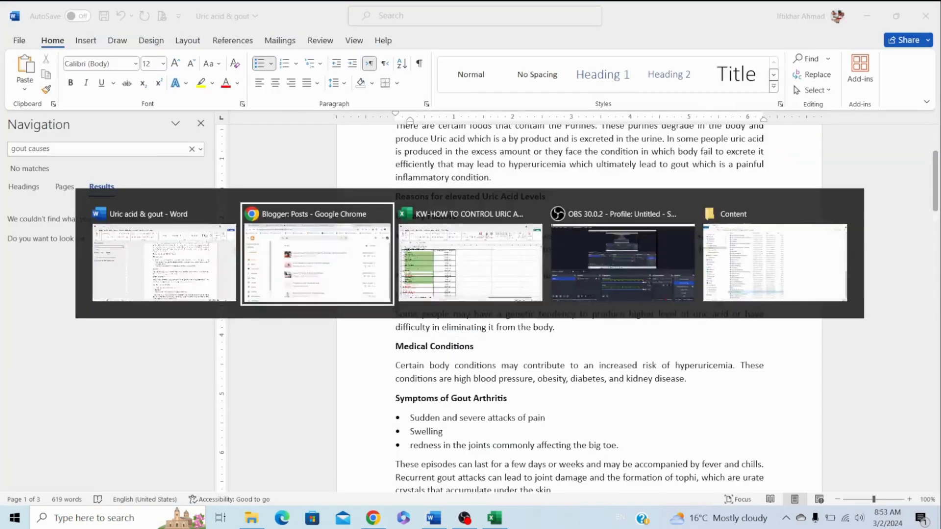
key(Down)
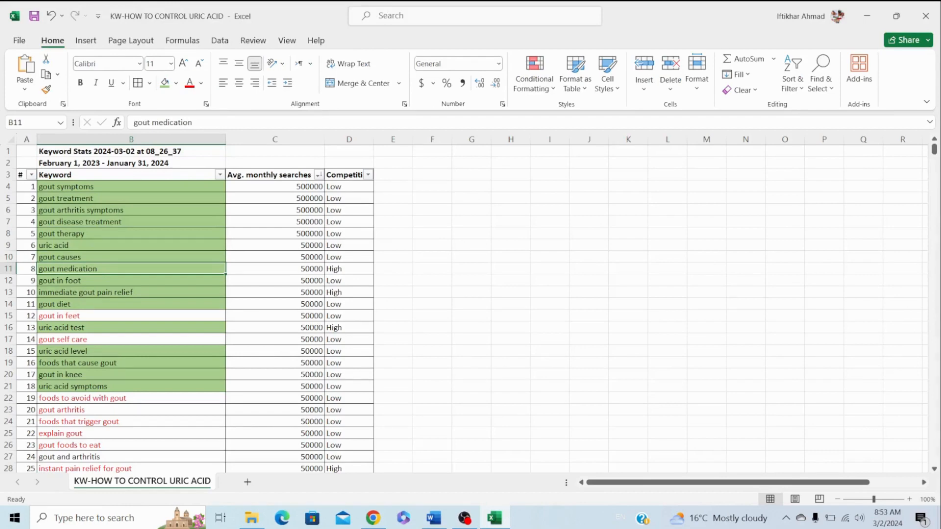
Switch to the Word document and look over its opening sections for a place to use "gout medication".
key(alt+Tab)
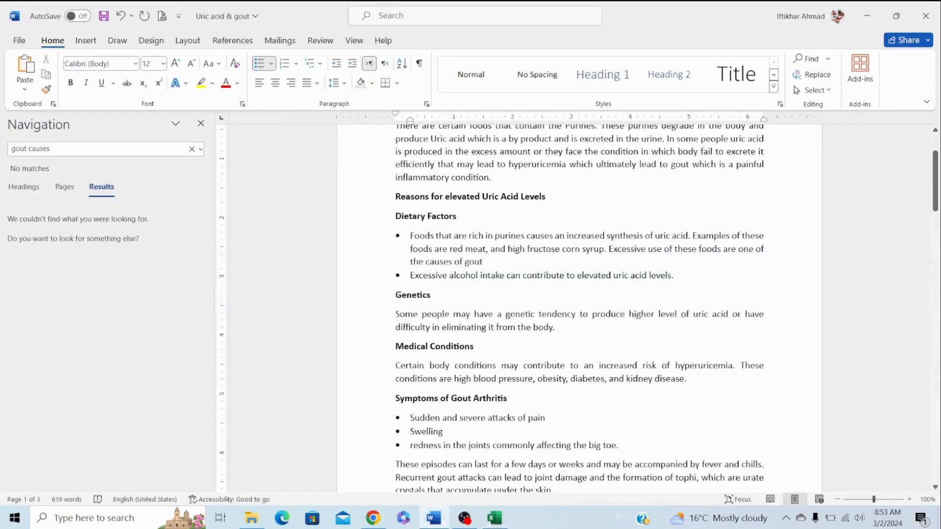
scroll(580, 308, down, 3)
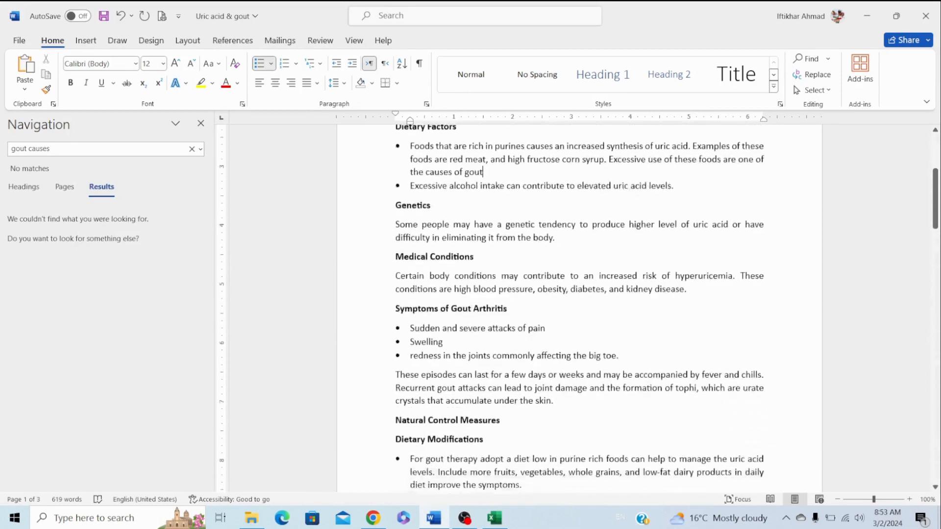
scroll(579, 308, up, 6)
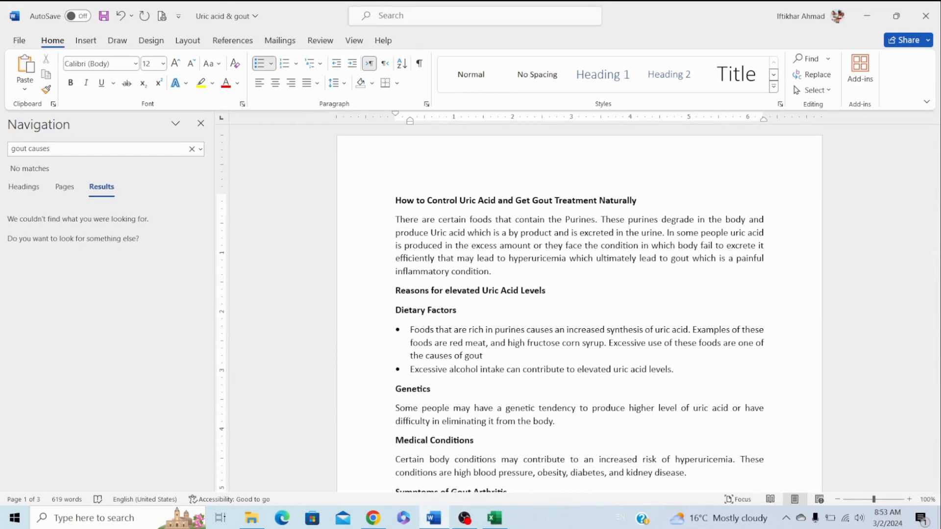
Return to the Excel keyword list and review the keywords from "gout medication" down to "gout diet".
key(alt+Tab)
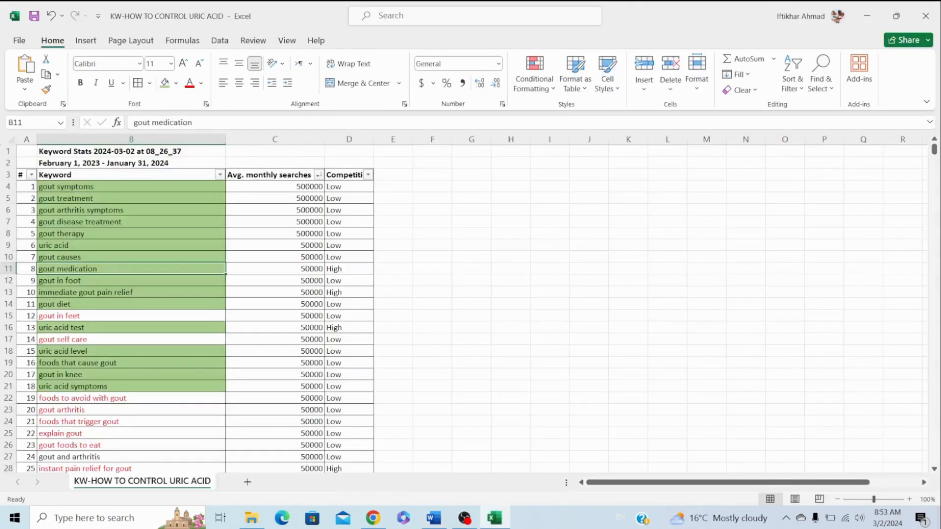
key(Down)
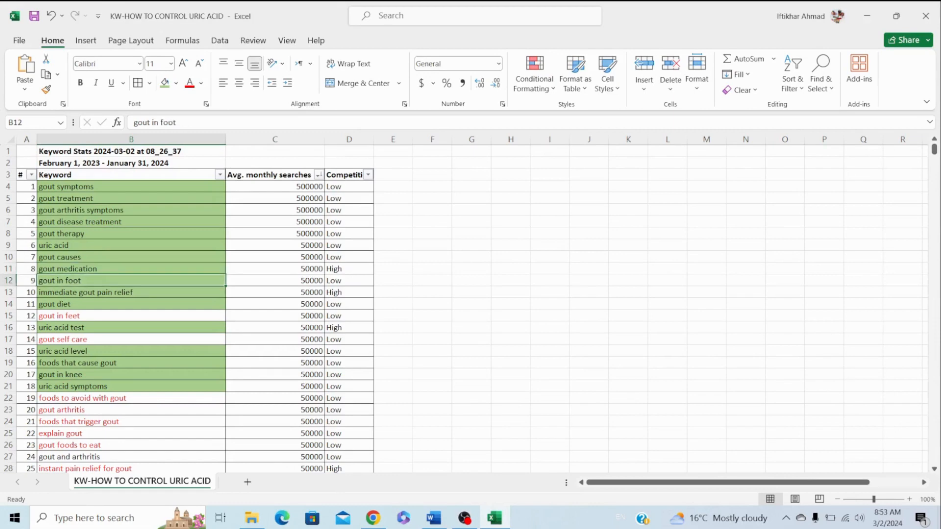
key(Down)
key(Down)
key(Up)
key(Up)
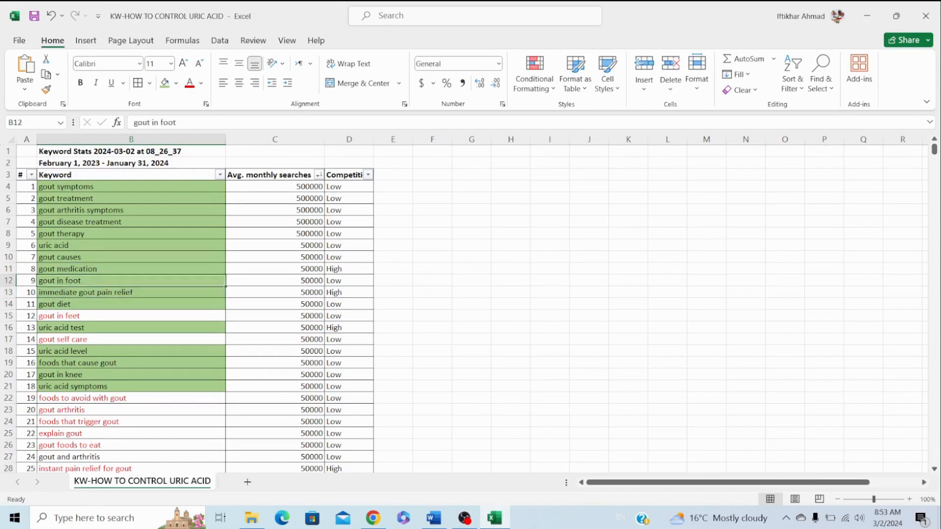
key(Down)
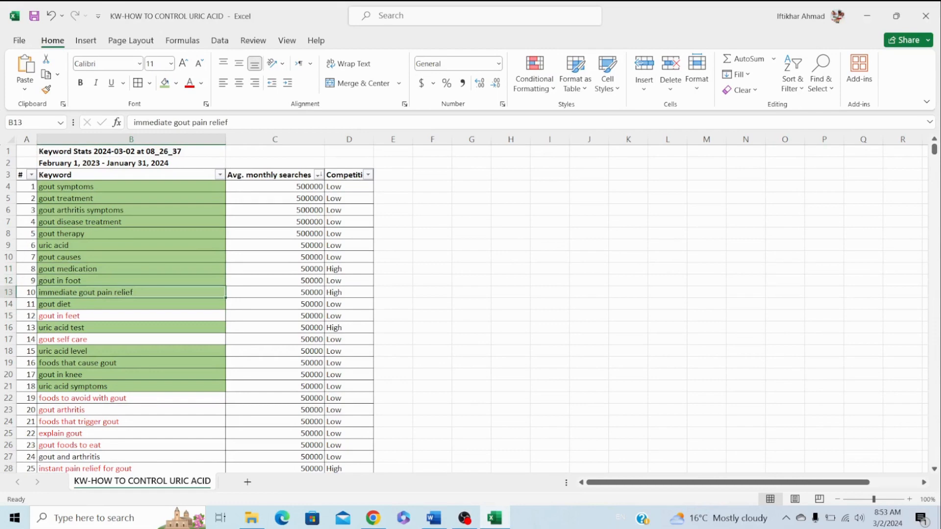
key(Down)
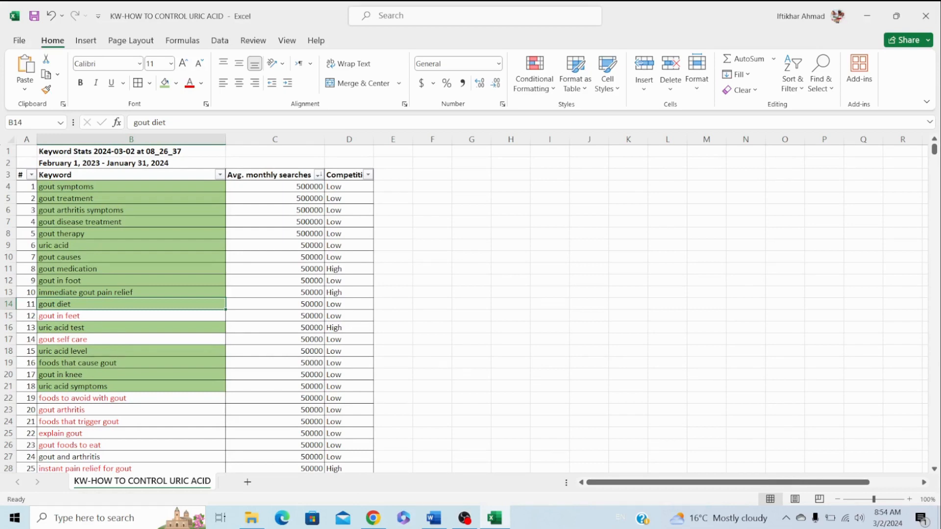
Take the "gout diet" keyword from the Excel list and search the Word document for it.
key(alt+Tab)
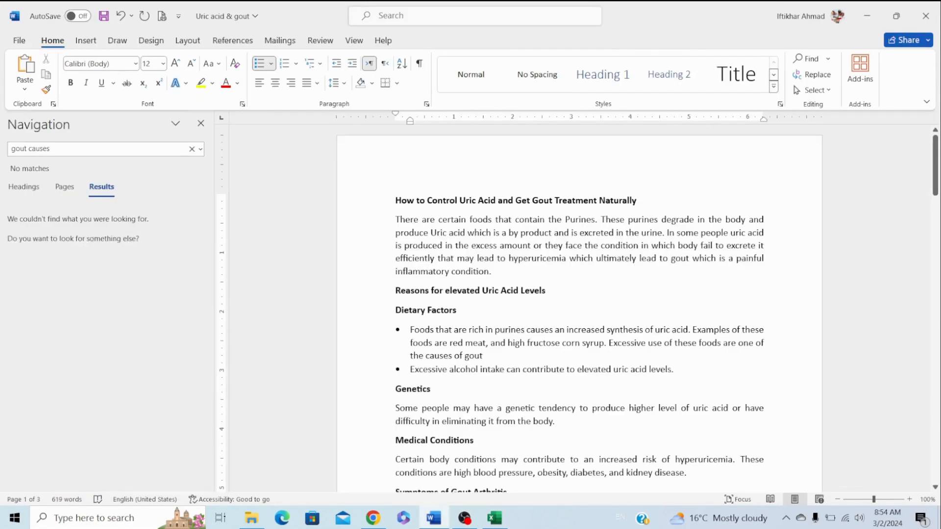
key(alt+Tab)
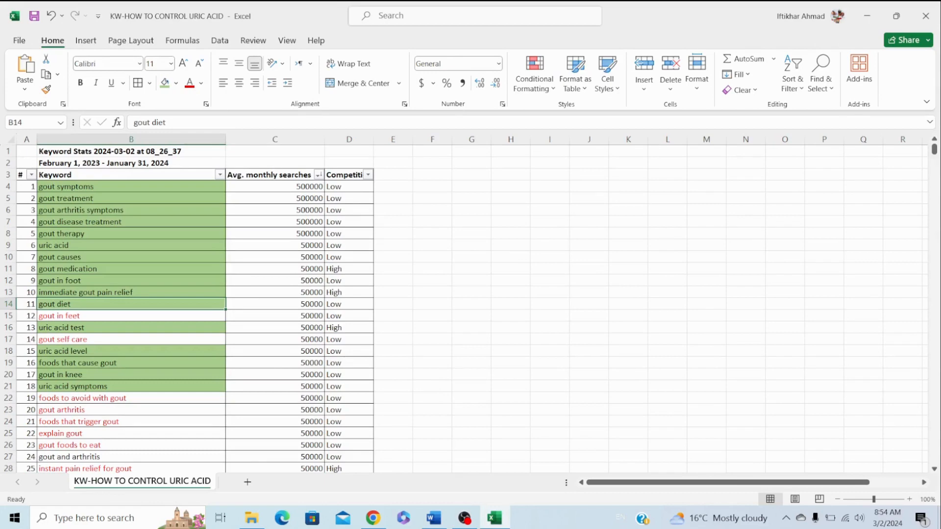
drag(167, 123, 134, 122)
key(alt+Tab)
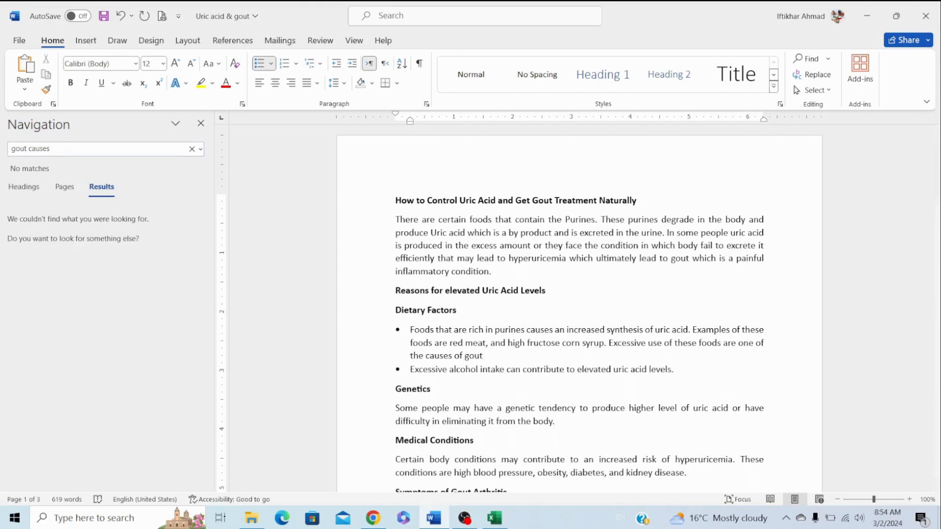
key(ctrl+f)
text(gout diet)
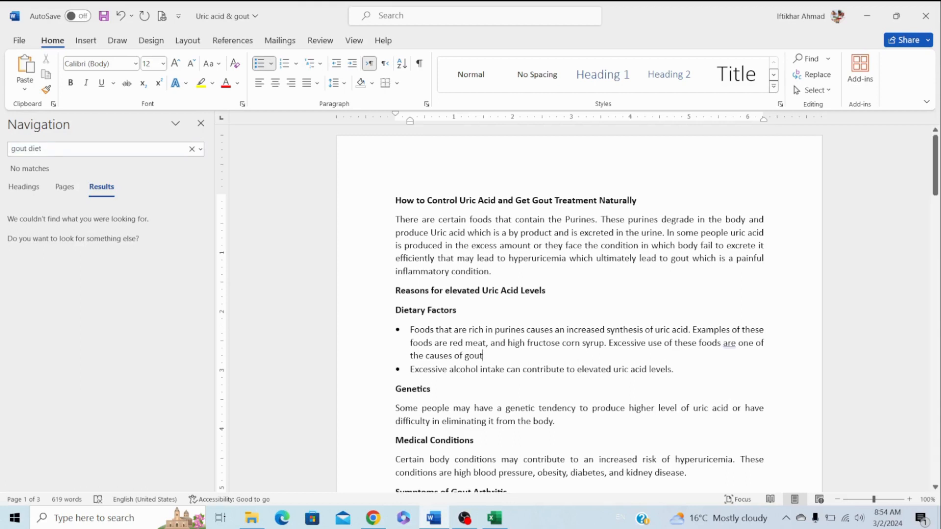
Add "These gout diets help lower the symptoms of gout." to the end of the first Dietary Modifications bullet and save the document.
scroll(578, 309, down, 1)
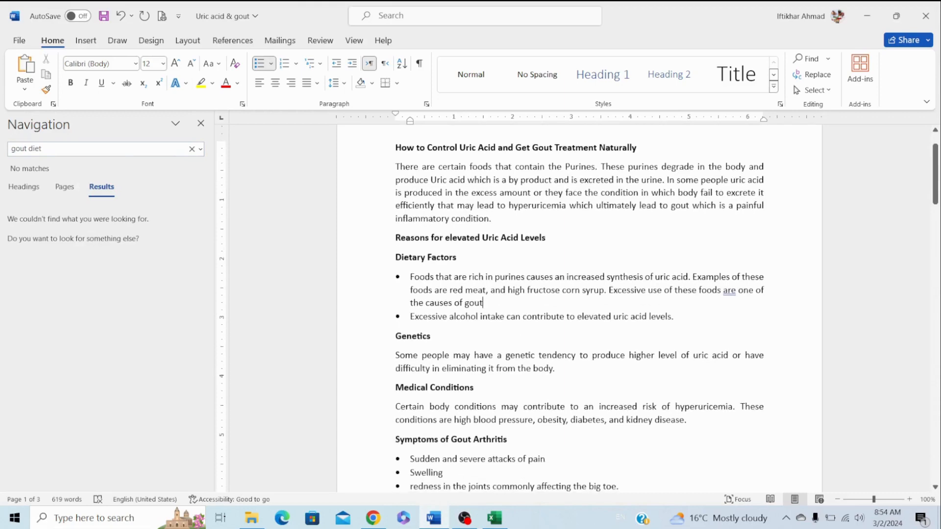
scroll(578, 309, down, 8)
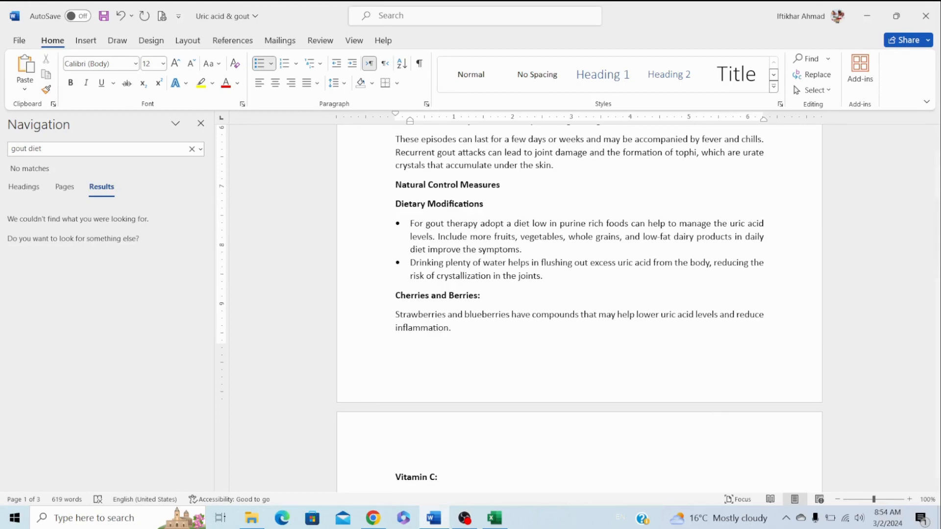
scroll(578, 304, up, 5)
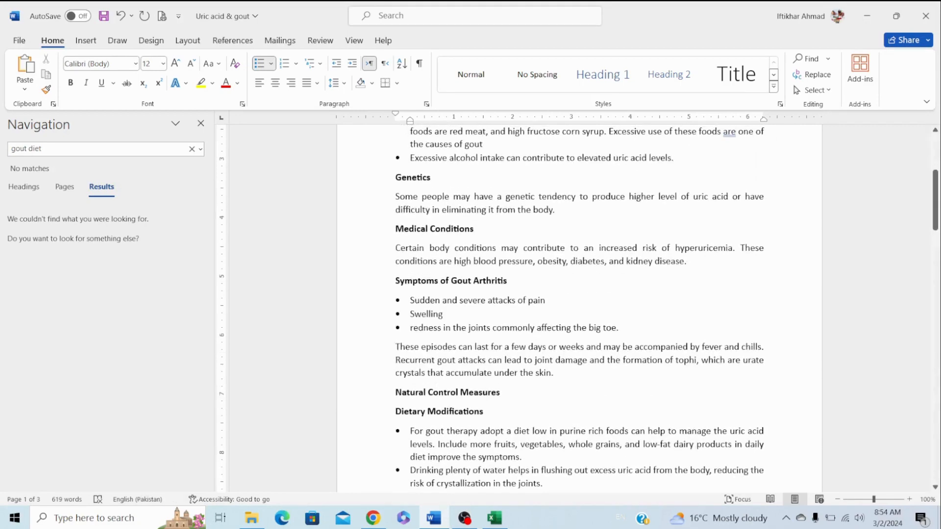
scroll(579, 304, up, 1)
scroll(579, 304, down, 4)
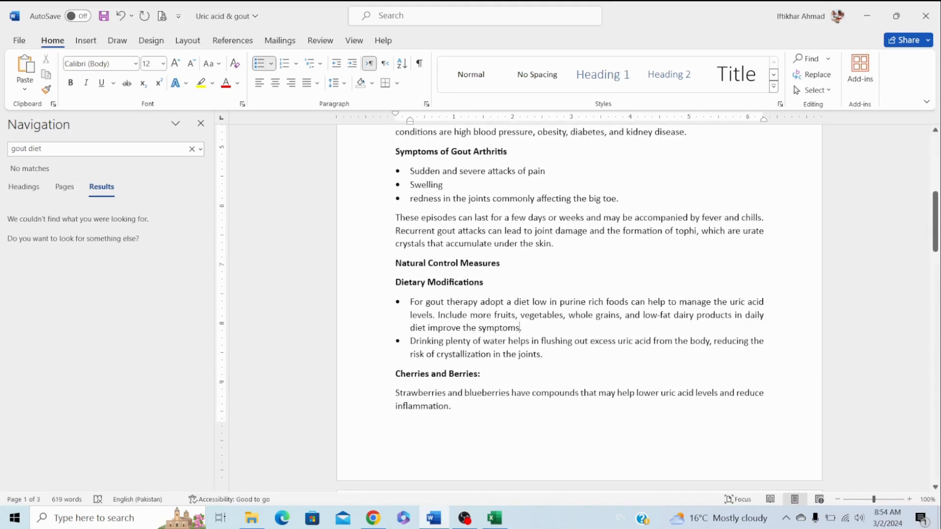
text(.)
key(Right)
text(Theas)
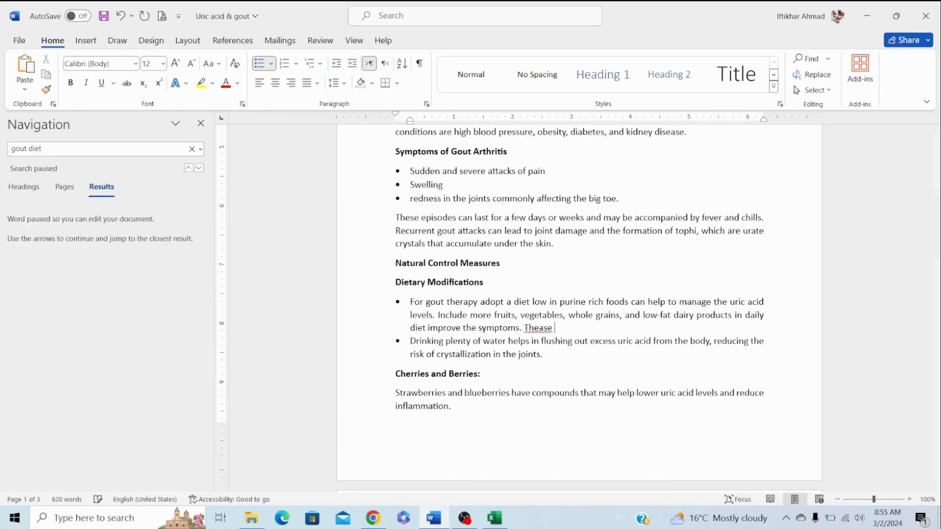
key(BackSpace)
key(BackSpace)
text(se go)
text(ut diets )
text(he;)
key(BackSpace)
text(lp)
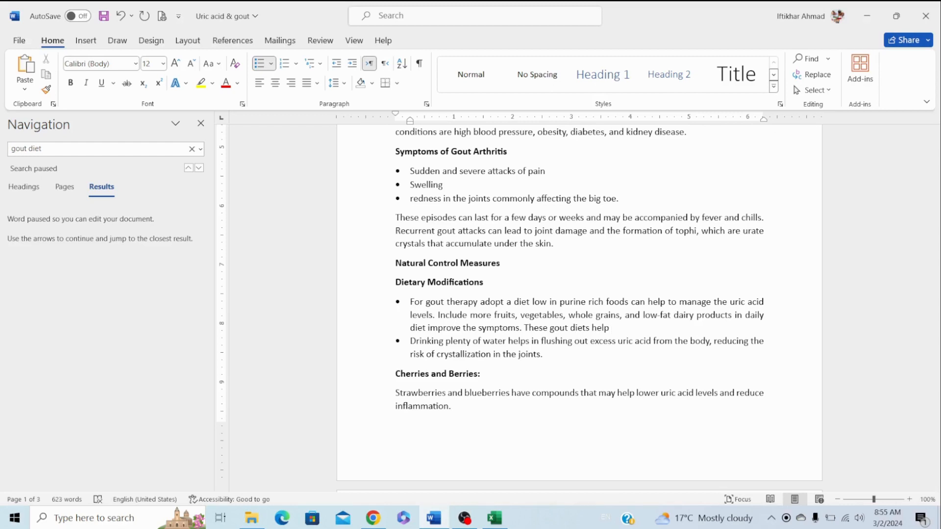
text(lower the symptoms of gout.)
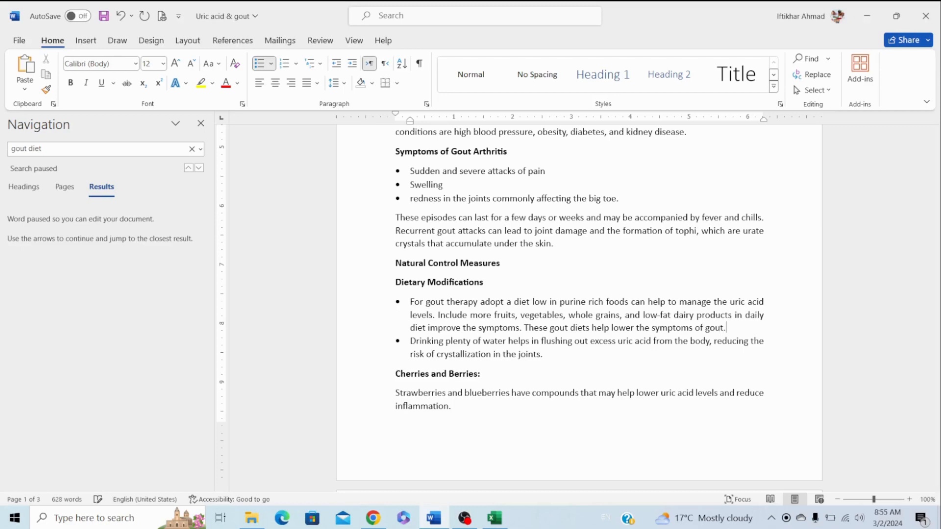
key(ctrl+s)
Return to the Excel list for the next green keyword, "uric acid test", and search the Word document for it.
key(alt+Tab)
click(134, 123)
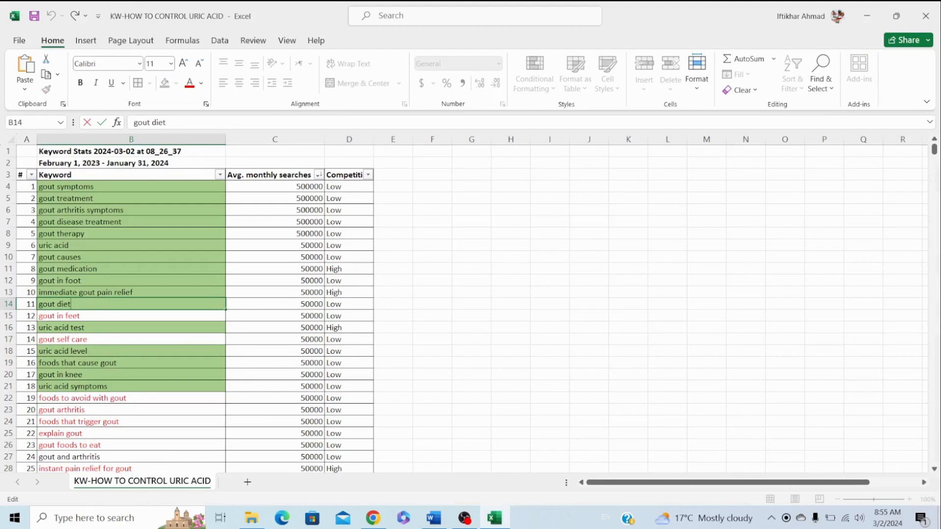
key(Return)
key(alt+Tab)
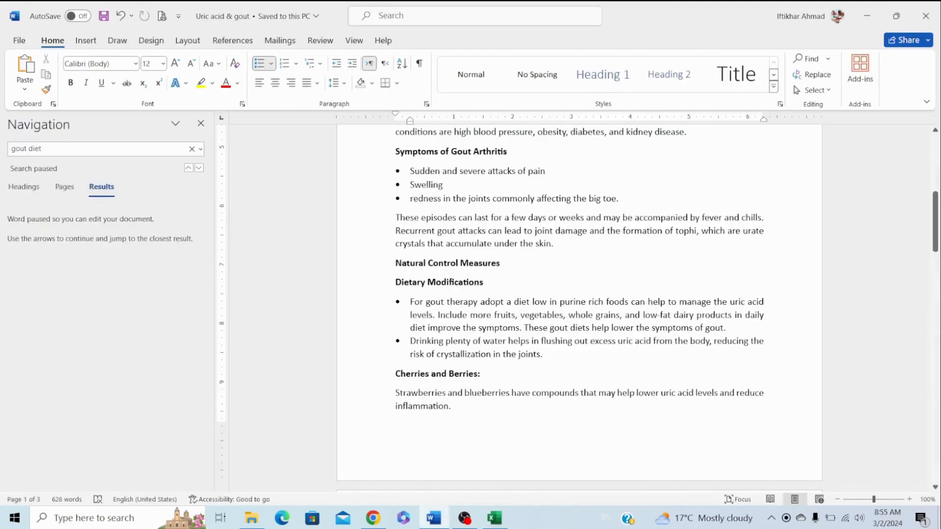
key(ctrl+f)
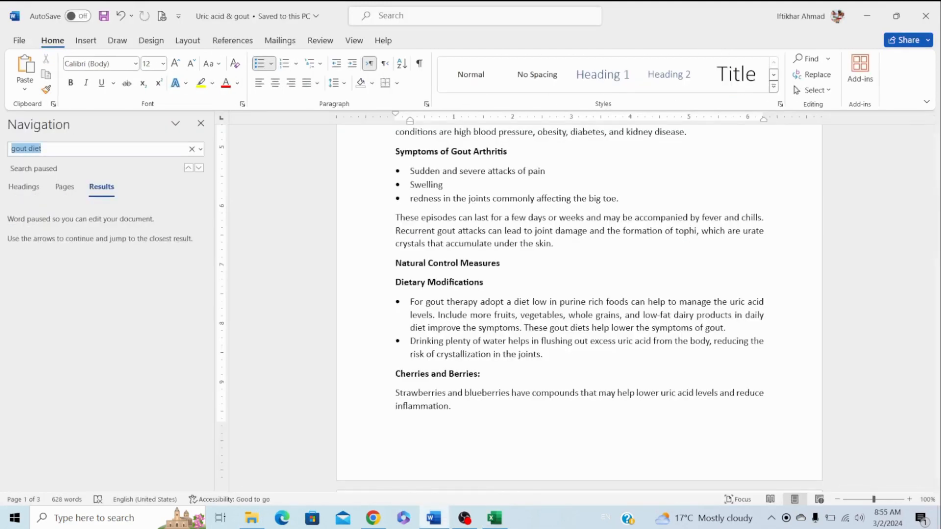
text(uric acid test)
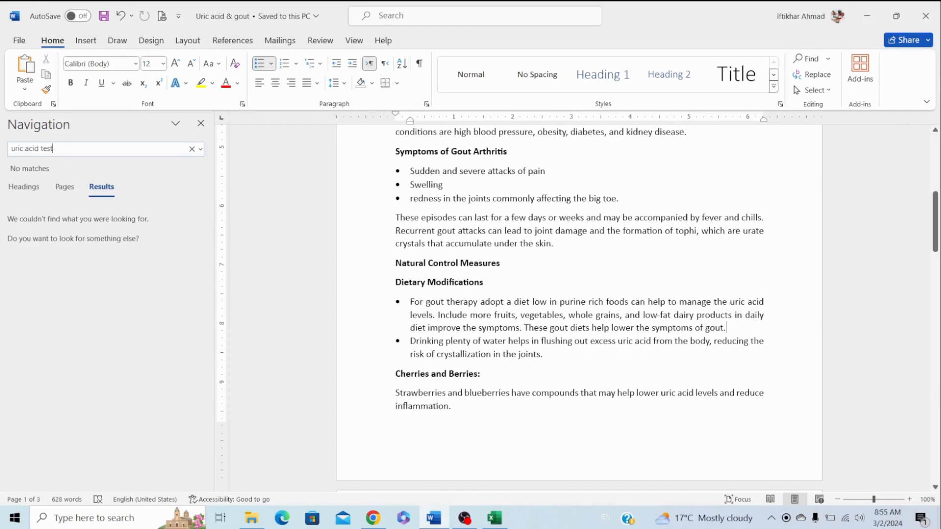
Insert "By uric acid test you can" at the start of the Regular Monitoring paragraph and change "Check" to lowercase.
scroll(578, 309, down, 10)
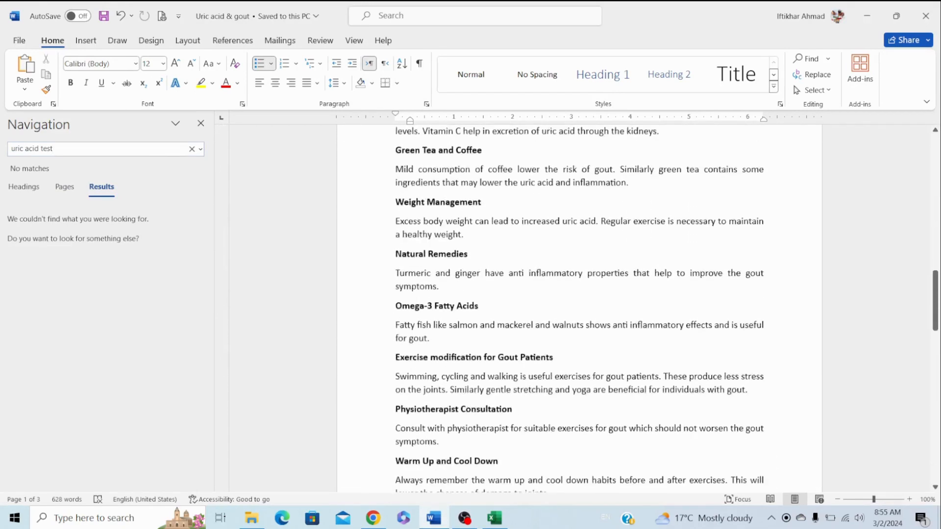
scroll(579, 309, down, 7)
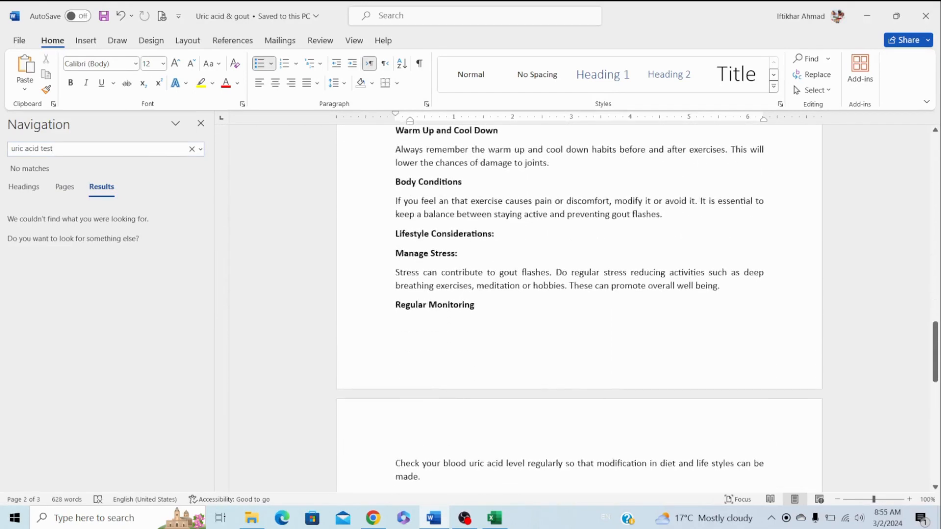
scroll(578, 308, down, 6)
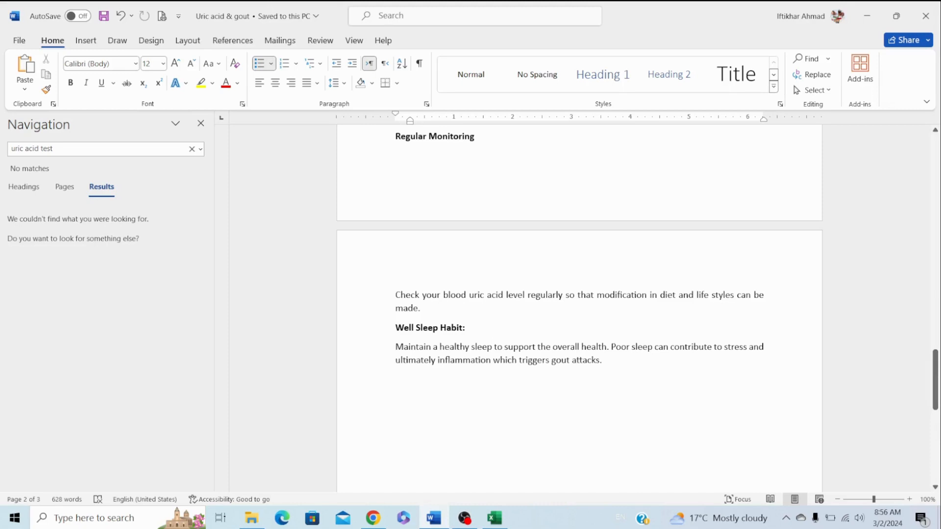
click(401, 295)
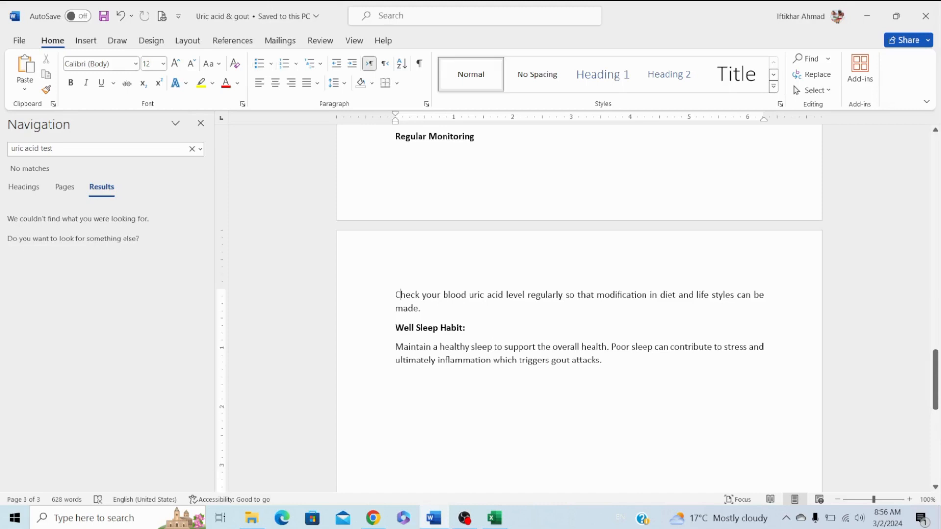
click(396, 295)
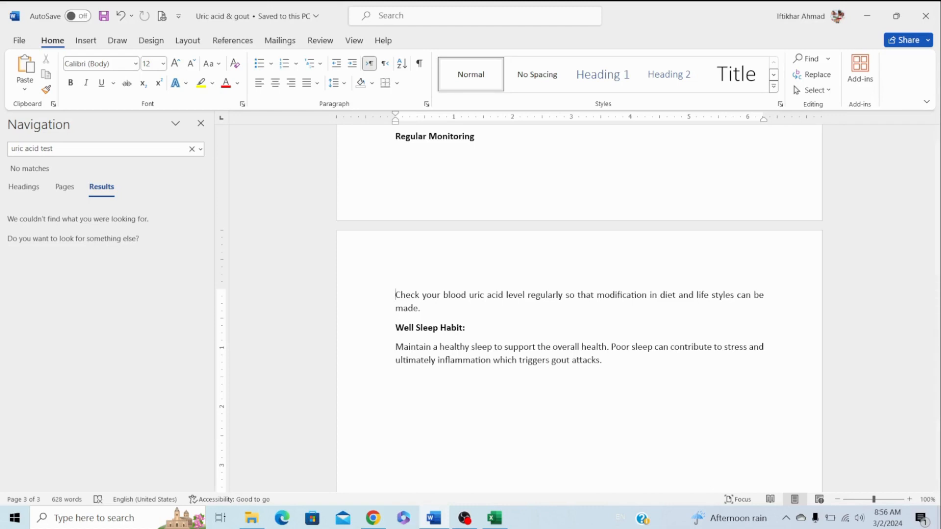
text(By uri)
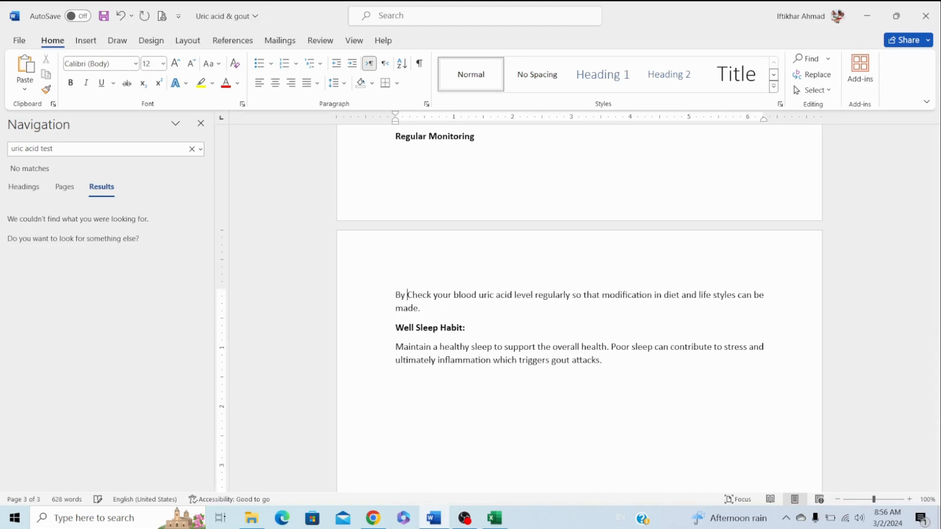
text(c acid test)
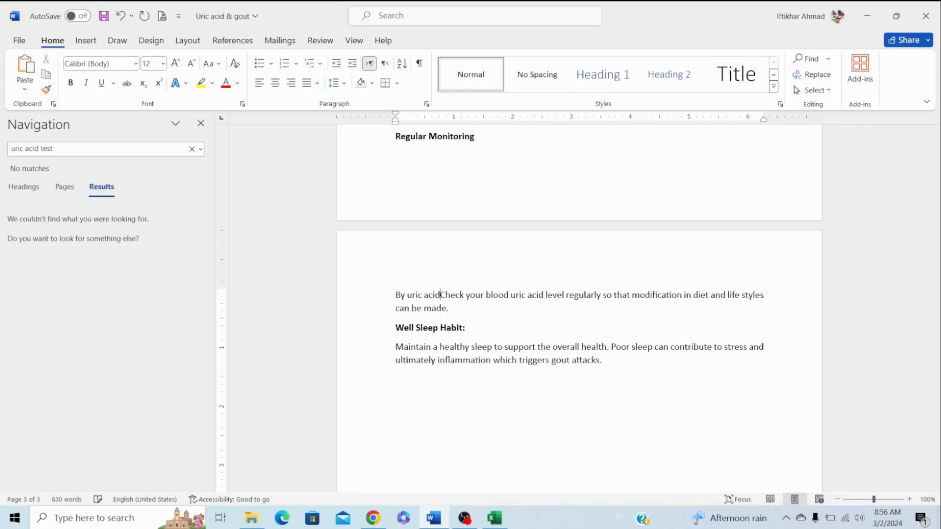
text( you )
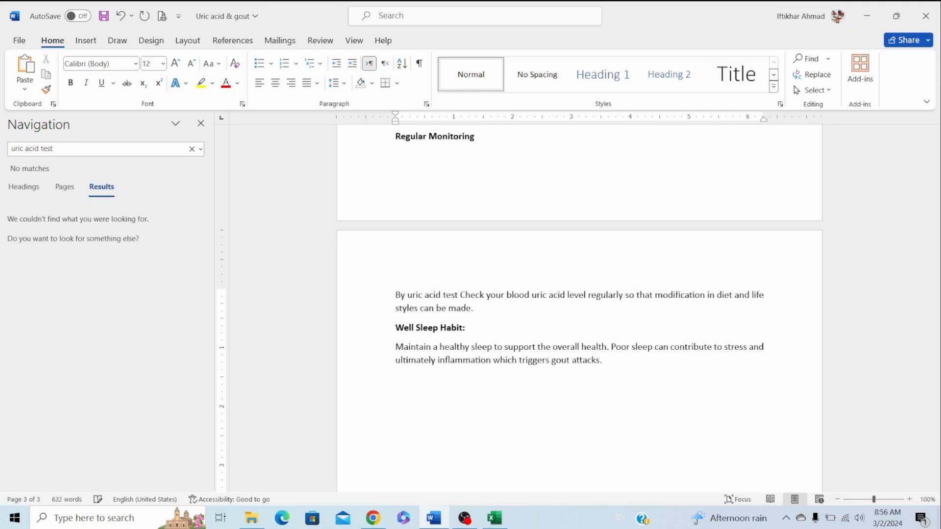
text(can)
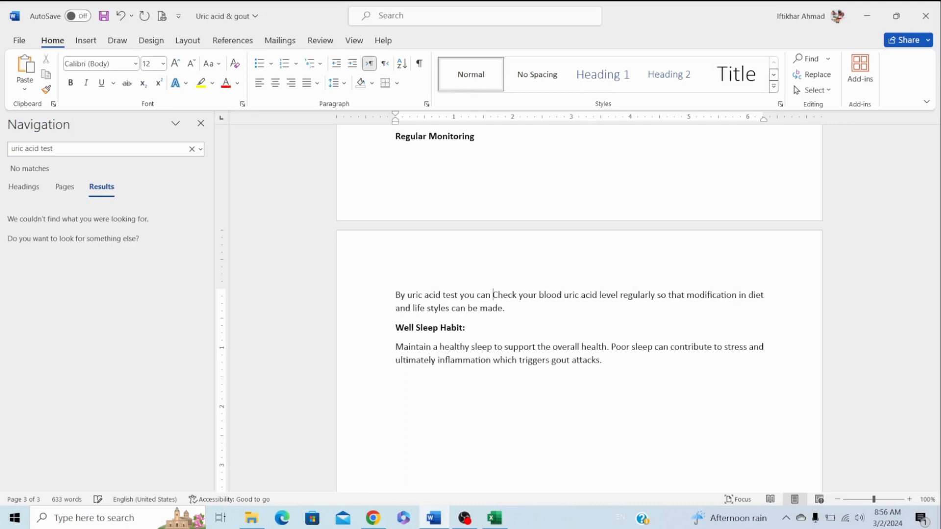
key(BackSpace)
text(c)
key(Right)
key(Right)
key(Right)
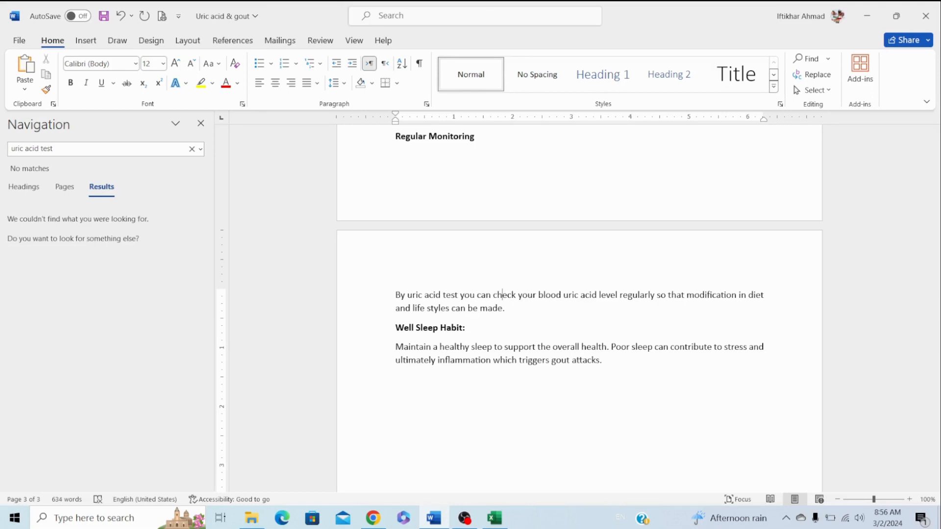
Replace "By" with "Regularly do the" at the start of the Regular Monitoring paragraph.
key(Right)
key(Right)
key(Right)
key(Right)
key(Right)
key(Right)
key(Right)
key(Right)
key(Right)
key(Right)
key(Right)
key(Right)
key(Right)
key(Right)
key(Right)
key(Right)
key(Right)
key(Right)
key(Right)
key(Right)
key(Right)
key(Right)
key(Right)
key(Right)
key(Right)
key(Left)
key(Left)
key(Left)
key(Left)
key(Left)
key(Left)
key(Left)
key(Left)
key(Left)
key(Left)
key(Left)
key(Left)
key(Left)
key(Left)
key(Left)
key(Left)
key(Left)
key(Left)
key(Left)
key(Left)
key(Left)
key(Left)
key(Left)
key(Left)
key(Left)
key(Left)
key(Left)
key(Left)
key(Left)
key(Left)
key(Left)
key(BackSpace)
key(BackSpace)
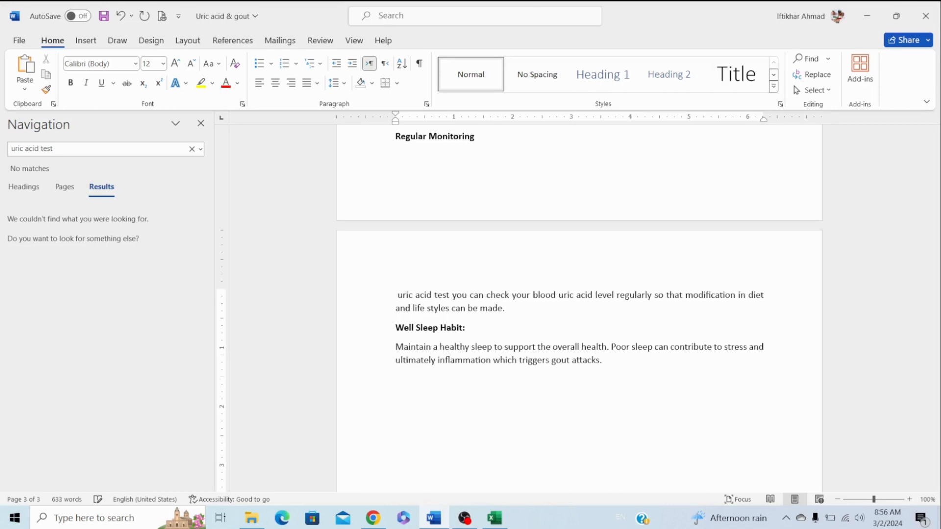
text(Regular)
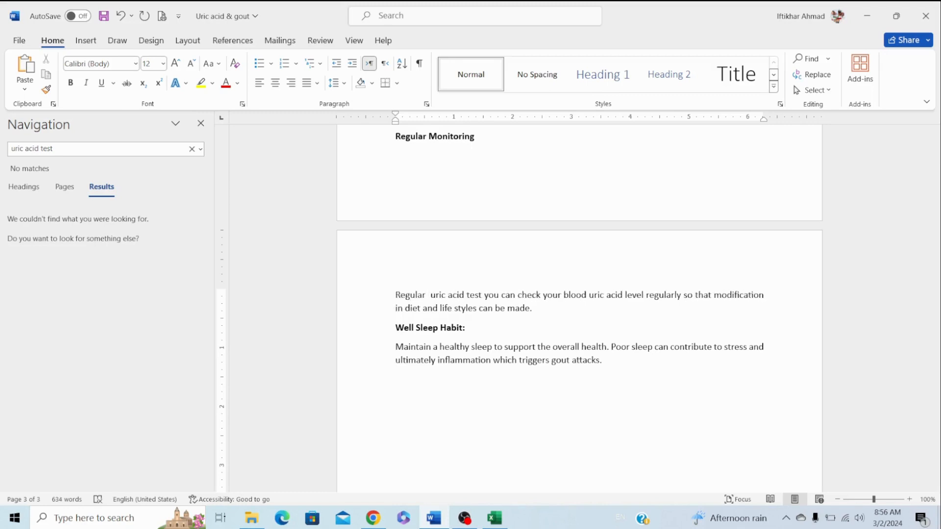
key(BackSpace)
text(ly do the)
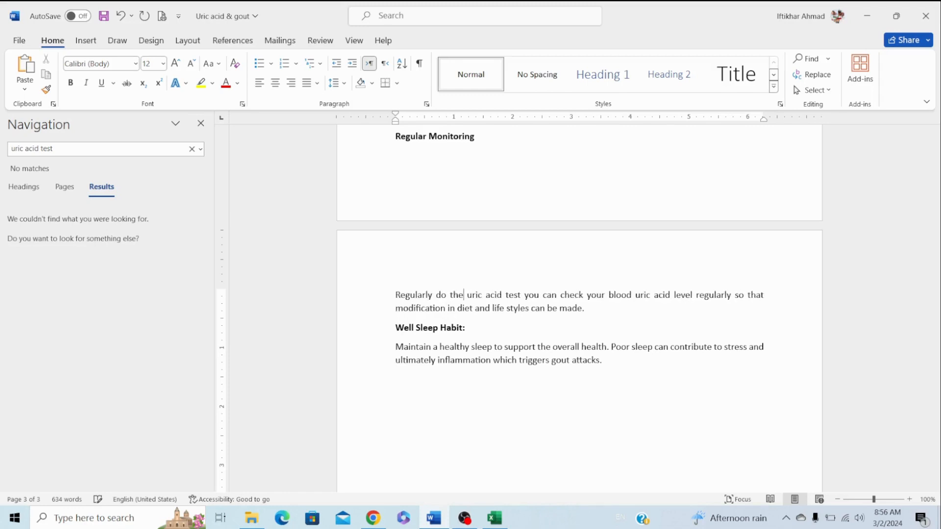
Replace "you can" with "to" before "check your blood uric acid level" in the Regular Monitoring paragraph.
key(Right)
key(Right)
key(Right)
key(Right)
key(Right)
key(Right)
key(Right)
key(Right)
key(Right)
key(Right)
key(Right)
key(Right)
key(Right)
key(Right)
key(Right)
key(shift+Right)
key(shift+Right)
key(shift+Right)
key(shift+Right)
key(shift+Right)
key(shift+Right)
key(shift+Right)
key(shift+Right)
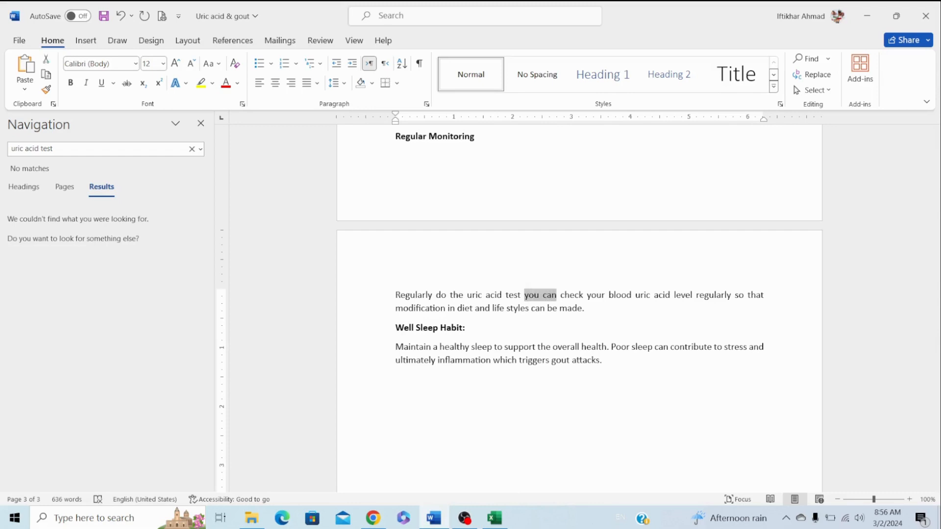
key(BackSpace)
text(to)
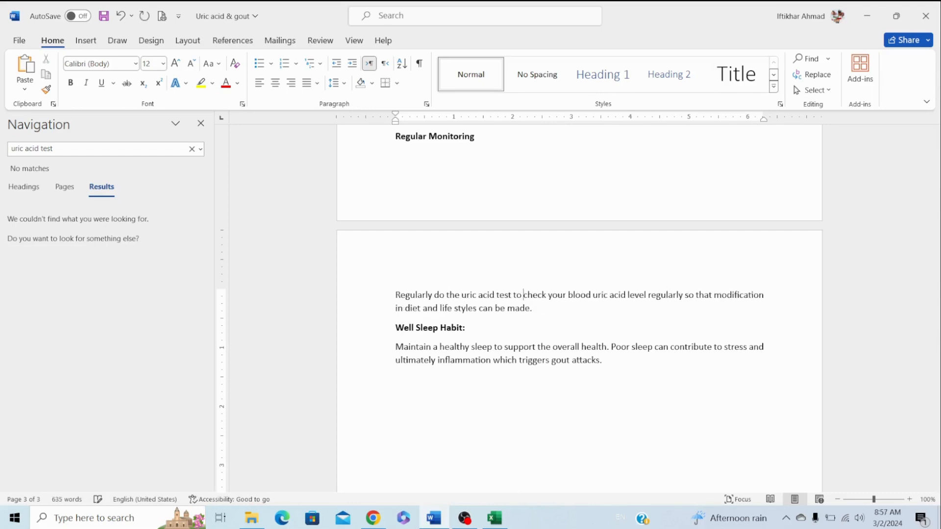
Delete the word "regularly" after "blood uric acid level" in the Regular Monitoring paragraph.
key(Right)
key(Right)
key(Right)
key(Right)
key(Right)
key(Right)
key(Right)
key(Right)
key(Right)
key(Right)
key(Right)
key(Right)
key(Right)
key(Right)
key(Right)
key(Right)
key(Right)
key(Right)
key(Right)
key(Right)
key(Right)
key(Right)
key(Right)
key(Right)
key(Right)
key(Right)
key(Right)
key(Right)
key(shift+Right)
key(shift+Right)
key(shift+Right)
key(shift+Right)
key(shift+Right)
key(shift+Right)
key(shift+Right)
key(shift+Right)
key(shift+Right)
key(shift+Right)
key(shift+Right)
key(shift+Right)
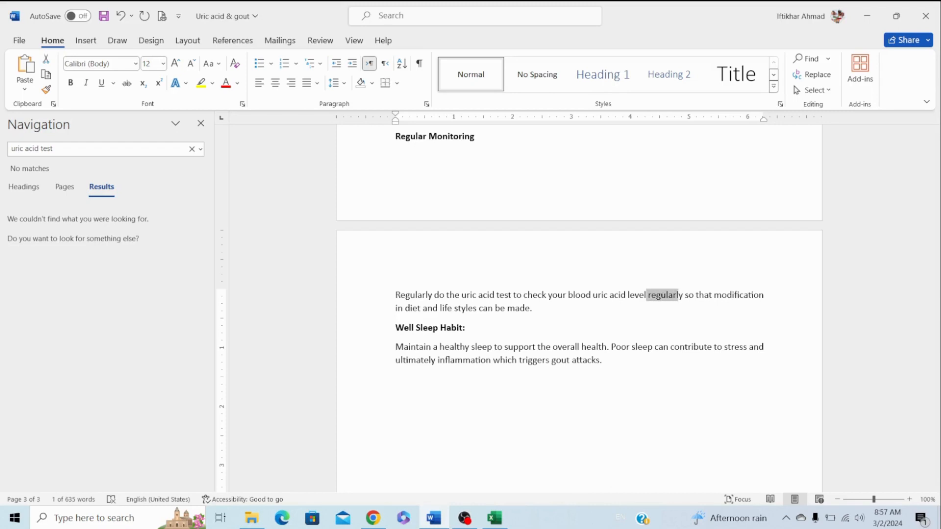
key(Delete)
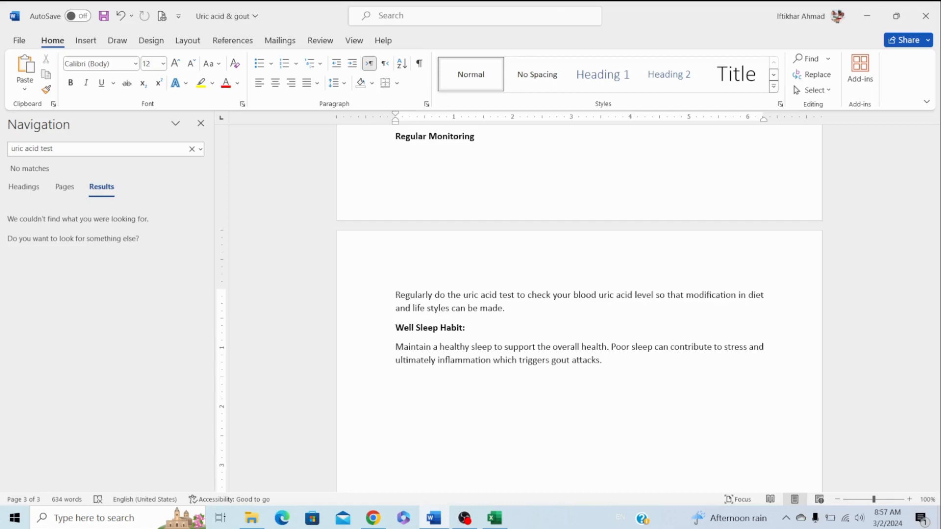
Switch to the Excel keyword list and review the green-highlighted keywords from "gout symptoms" to "uric acid symptoms".
key(alt+Tab)
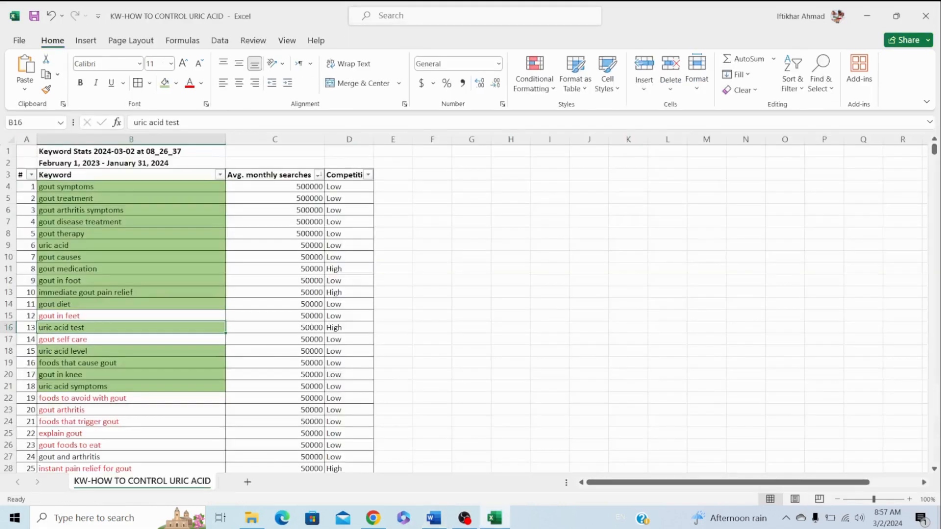
key(Down)
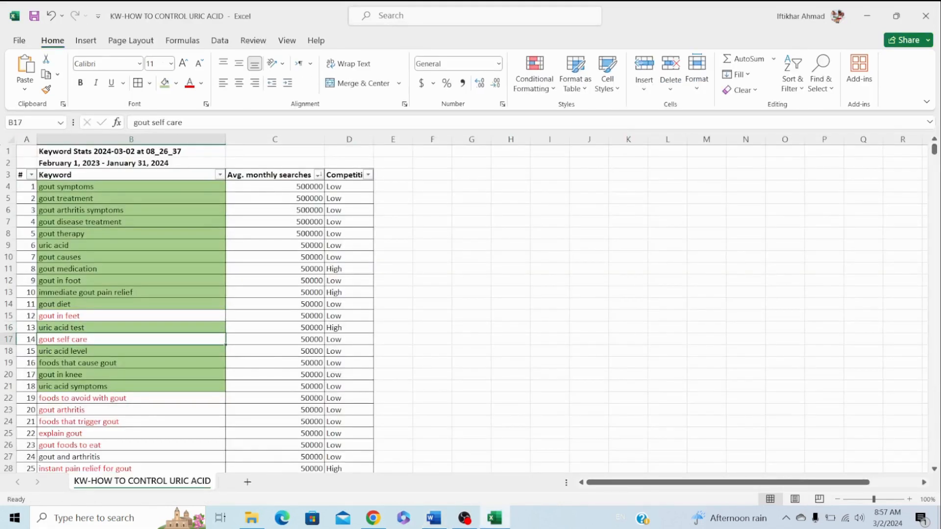
key(Down)
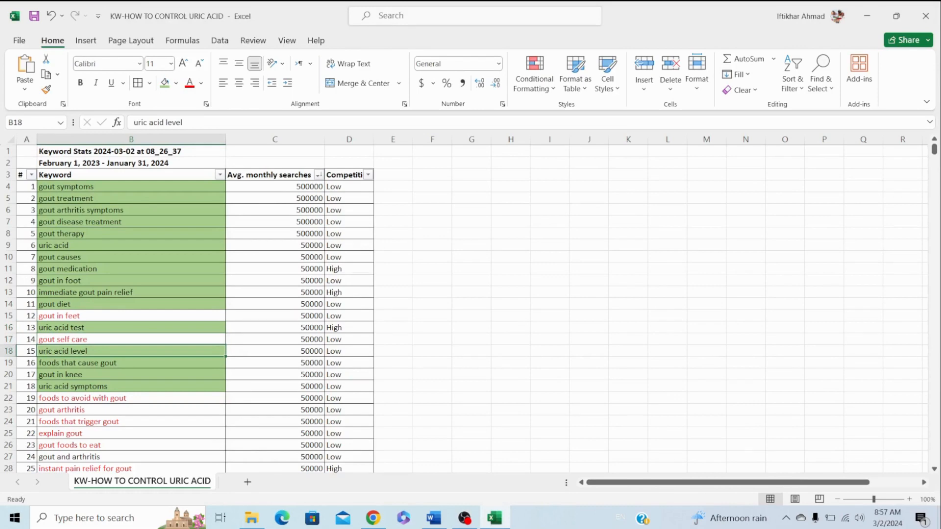
key(Down)
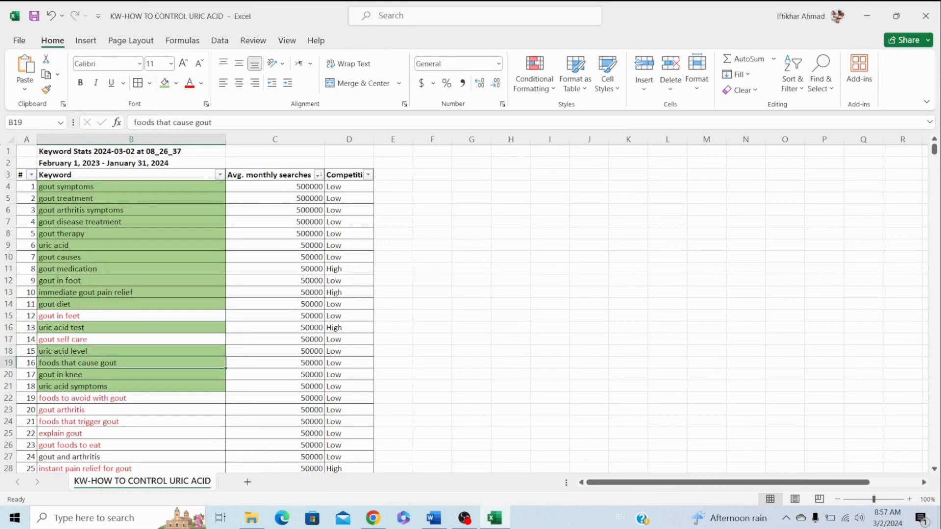
key(Down)
key(Down)
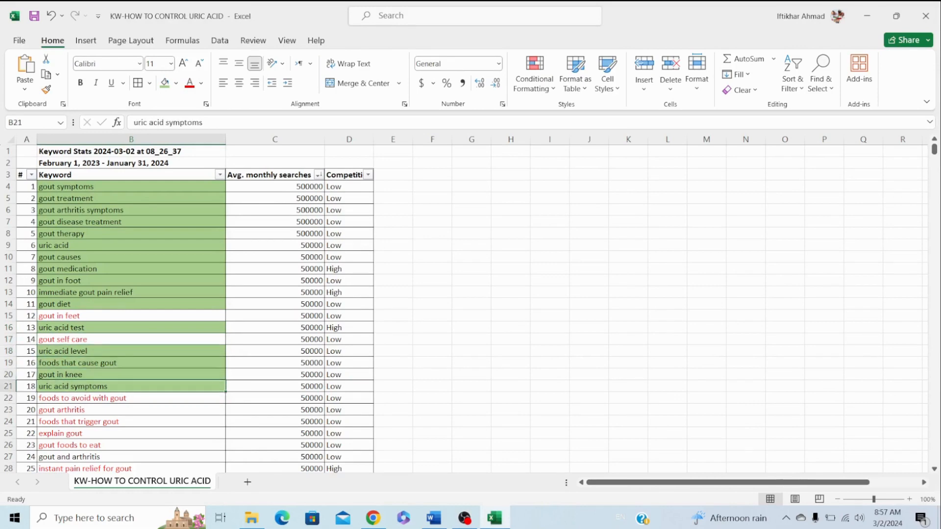
key(Down)
key(Up)
key(Up)
key(Up)
key(Up)
key(Up)
key(Up)
key(Up)
key(Up)
key(Up)
key(Up)
key(Up)
key(Up)
key(Up)
key(Up)
key(Up)
key(Up)
key(Up)
key(Up)
key(Up)
key(Up)
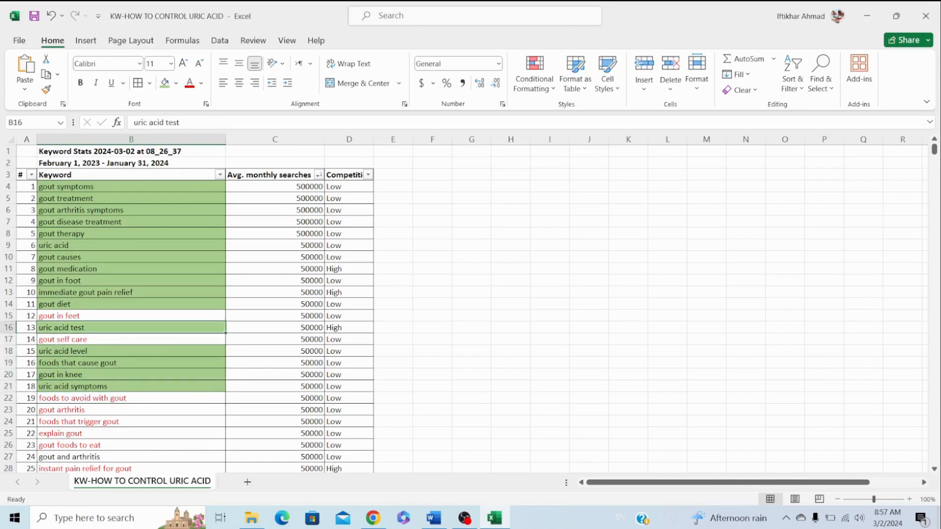
key(Down)
key(Down)
key(Down)
key(Down)
key(Down)
key(Down)
key(Down)
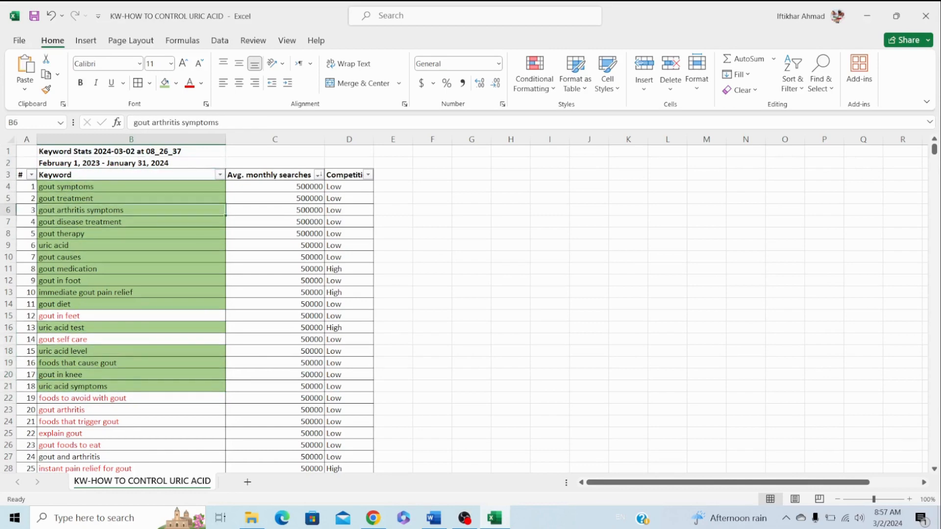
Return to the Word document and copy the entire article text.
key(alt+Tab)
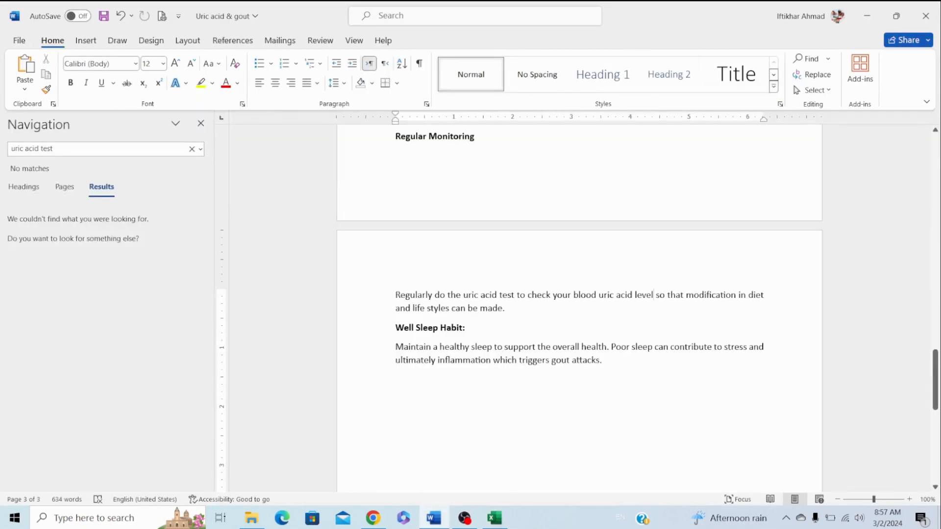
scroll(580, 309, up, 20)
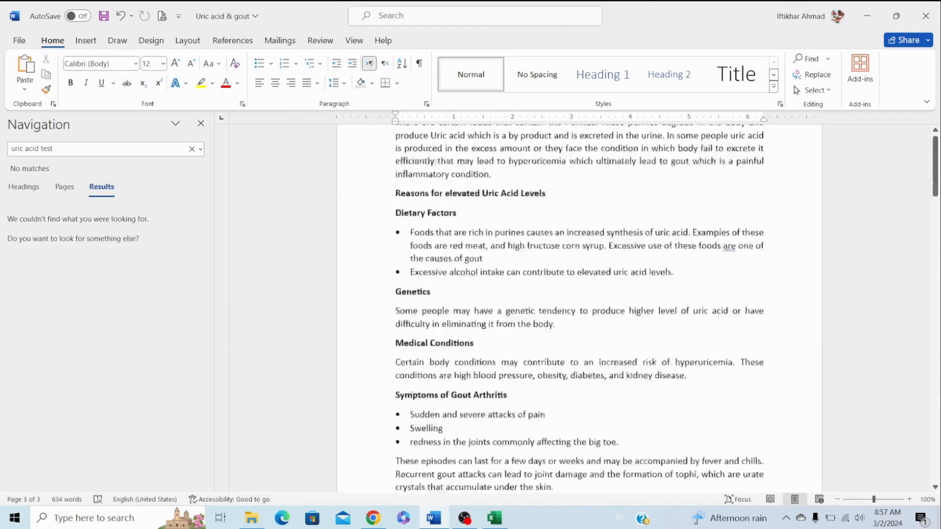
click(457, 258)
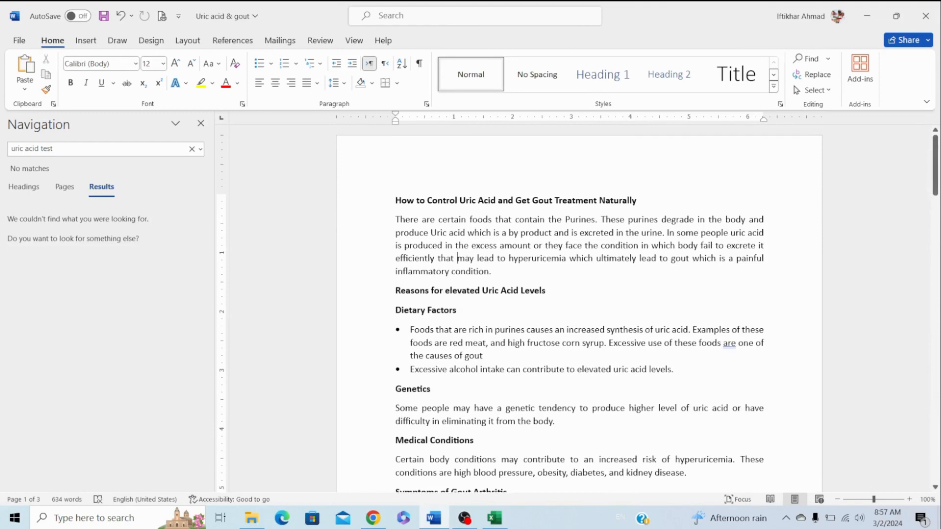
key(ctrl+a)
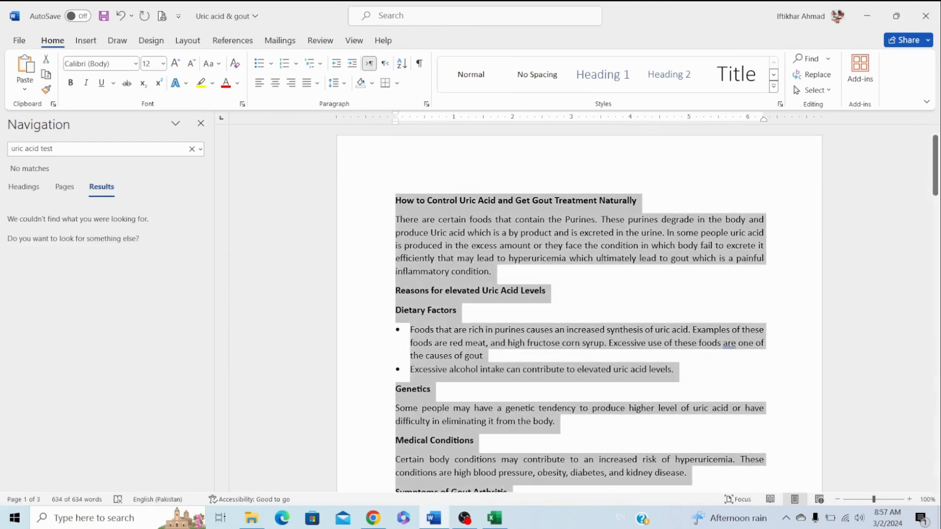
Switch to Chrome and open the bookmarked "Convert text to HTML" converter in a new tab.
click(373, 518)
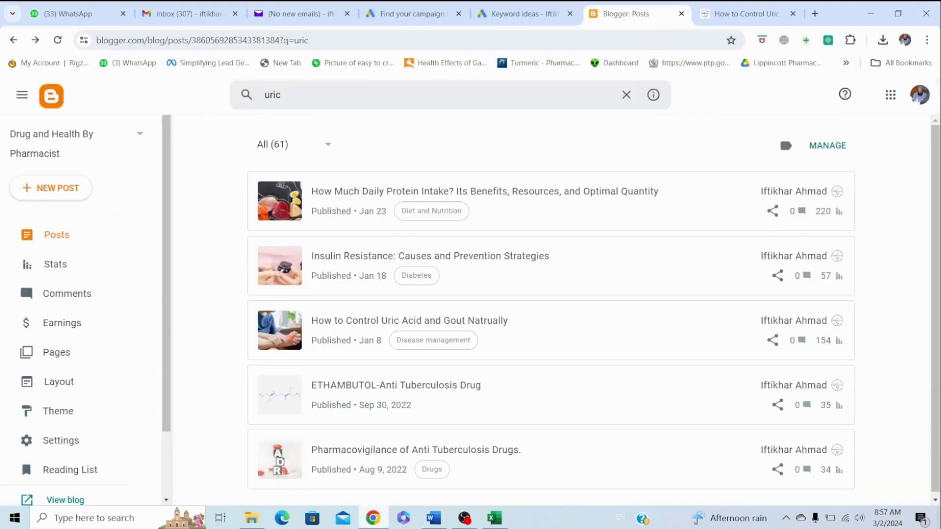
key(ctrl+Tab)
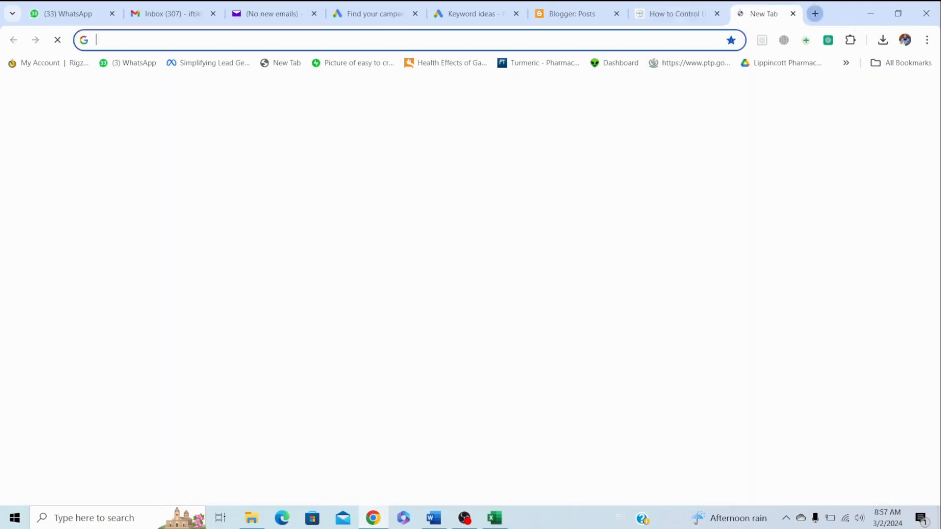
click(815, 13)
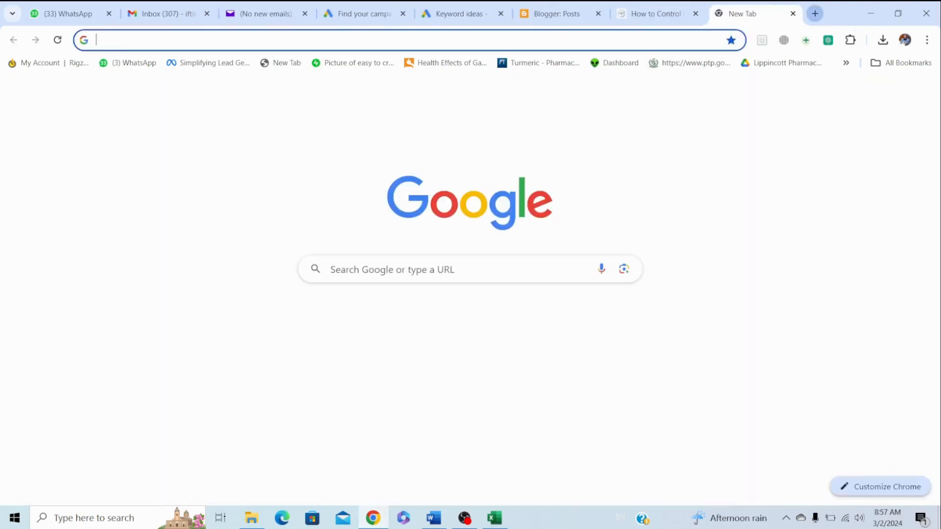
click(902, 62)
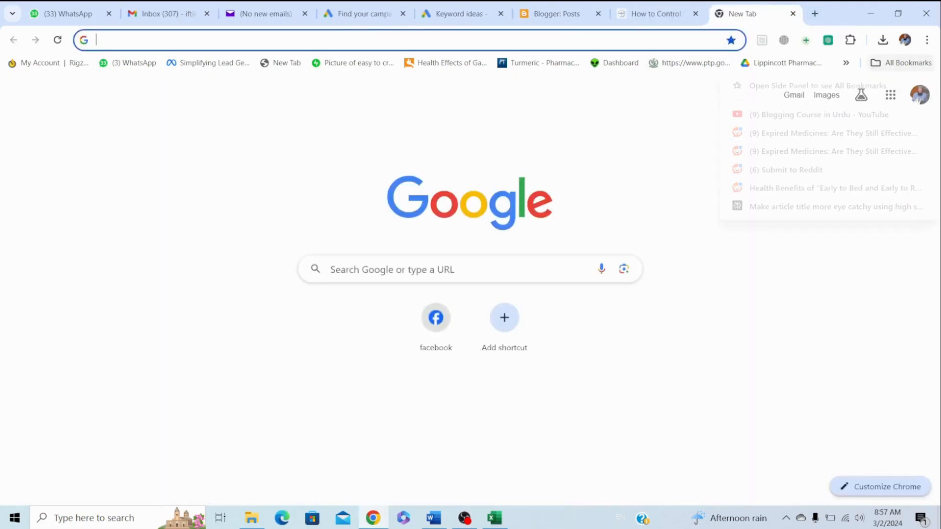
click(817, 86)
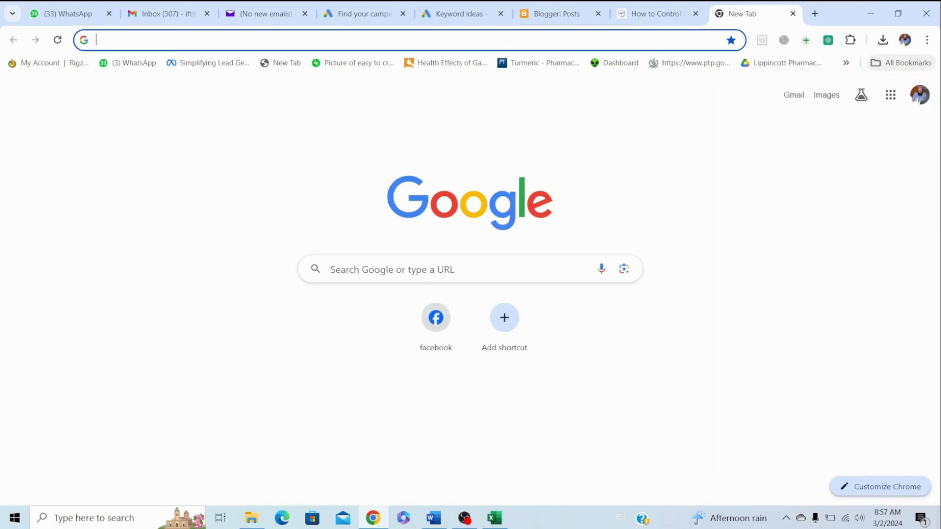
click(827, 243)
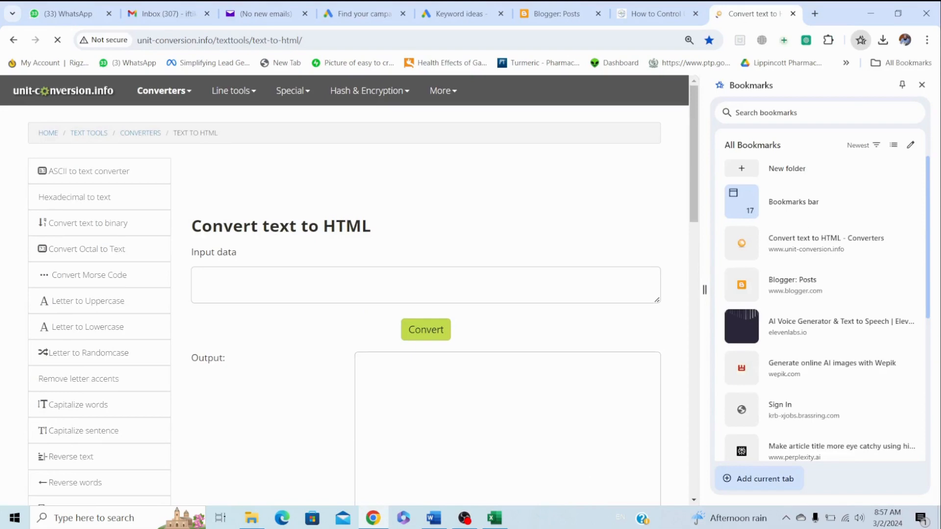
Paste the article into the converter's input data, convert it to HTML and copy the whole output.
key(ctrl+v)
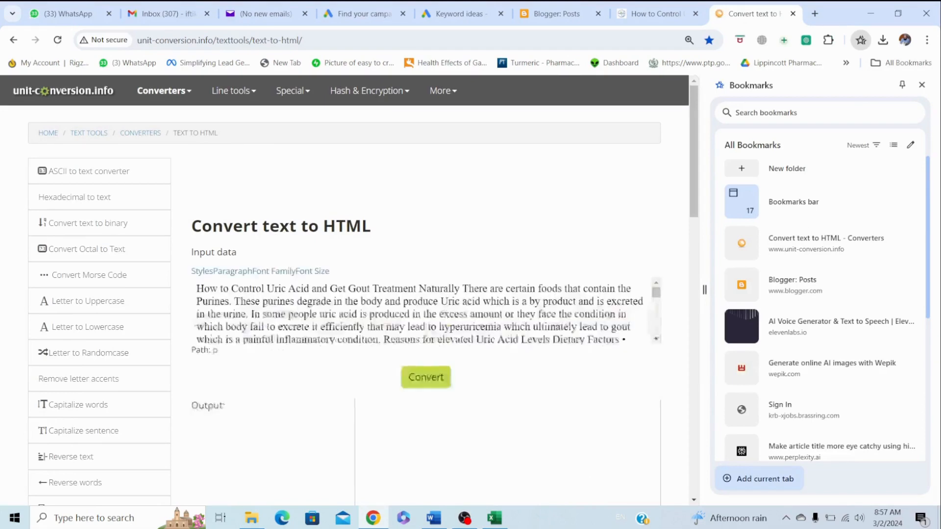
click(425, 440)
click(426, 440)
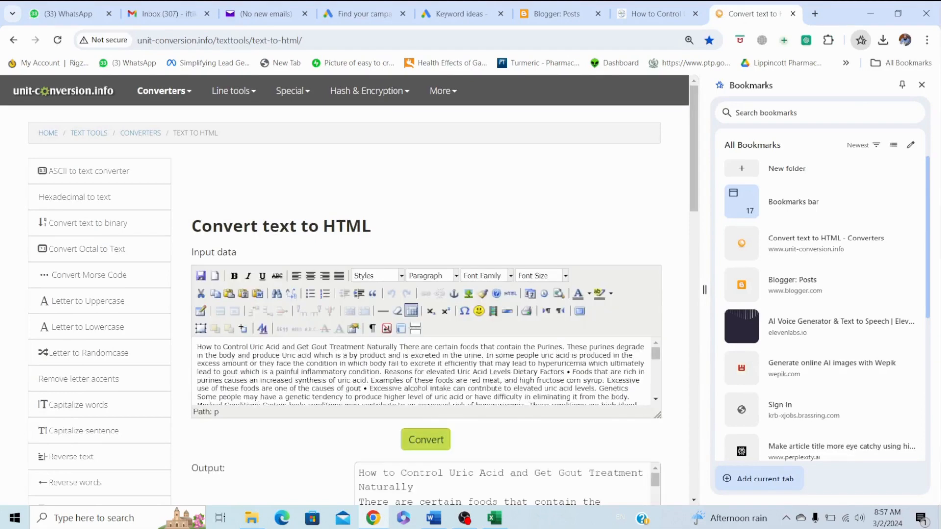
scroll(426, 343, down, 3)
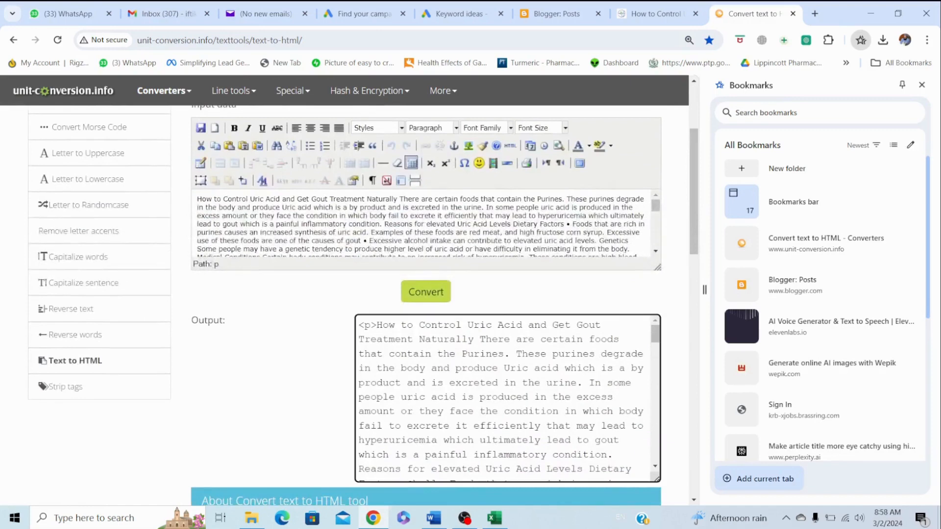
key(ctrl+a)
key(ctrl+c)
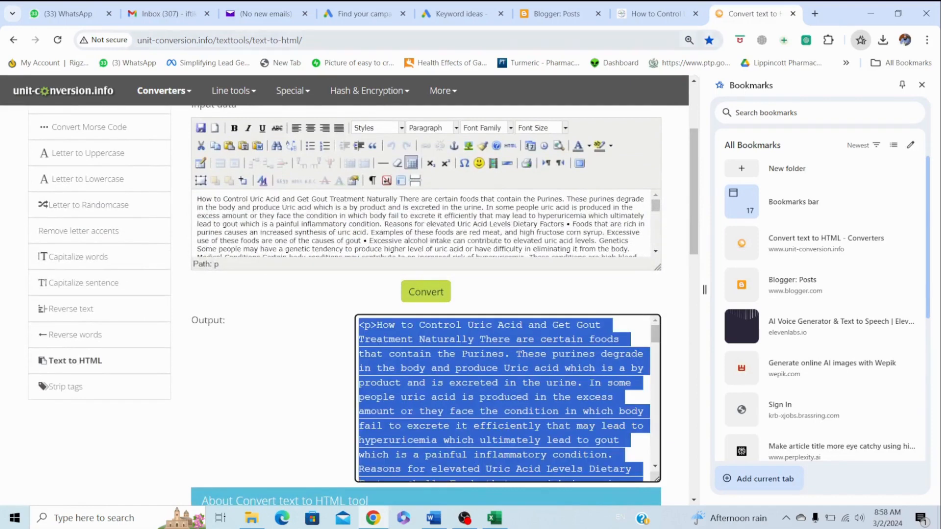
Open the Blogger post "How to Control Uric Acid and Gout Natrually" and delete all body text below the image caption.
click(557, 14)
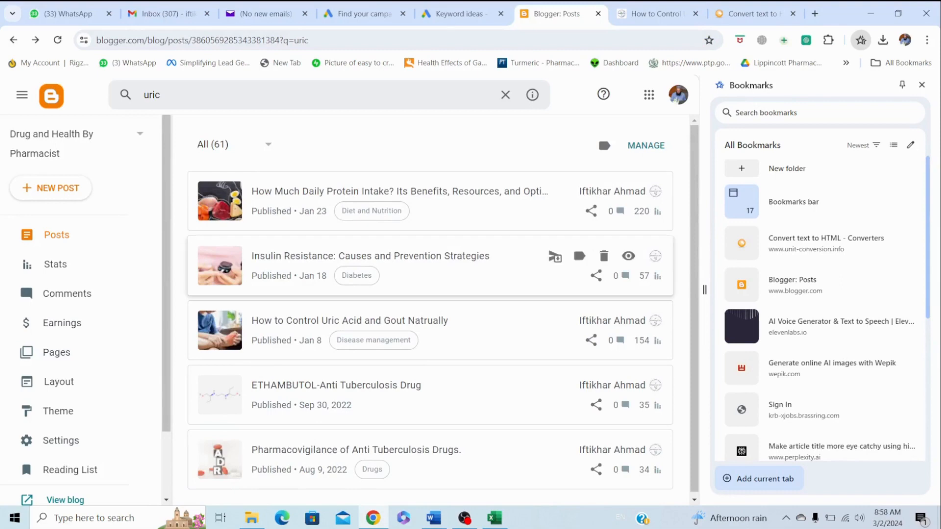
click(349, 320)
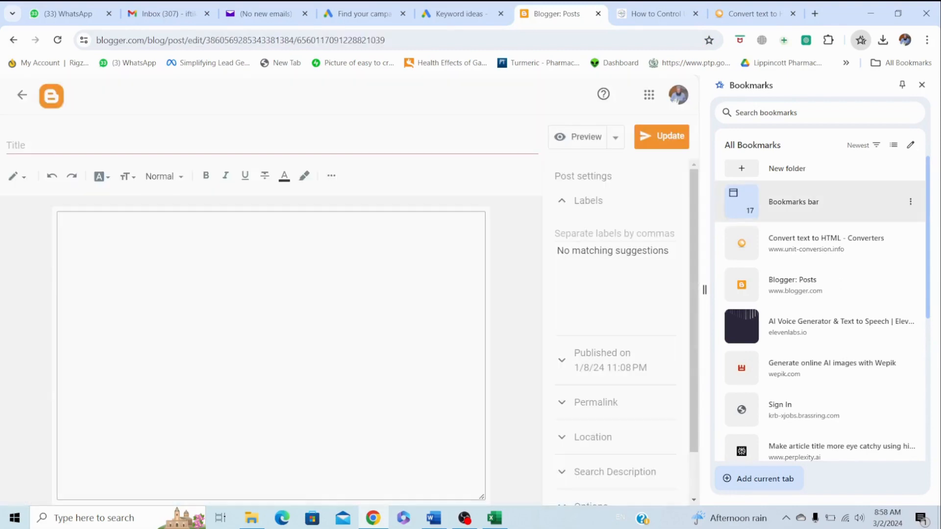
click(922, 84)
scroll(387, 356, down, 4)
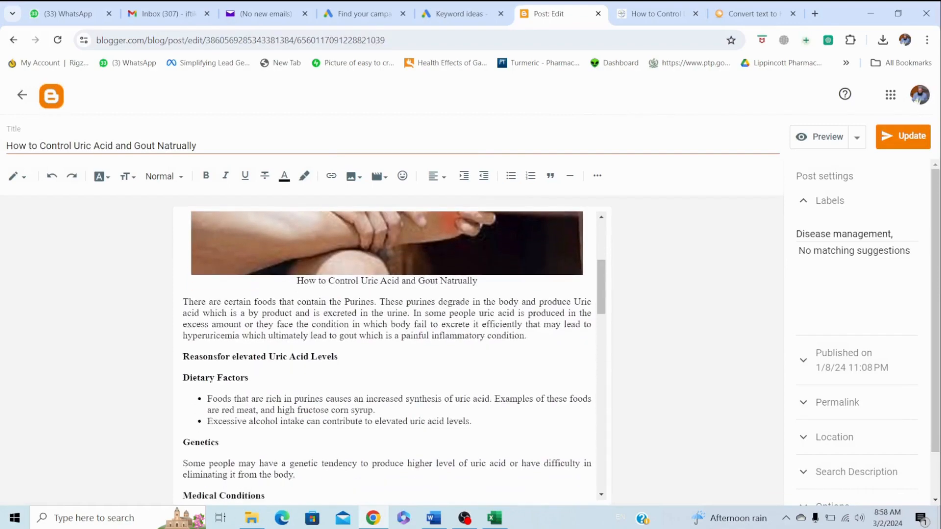
drag(183, 302, 347, 490)
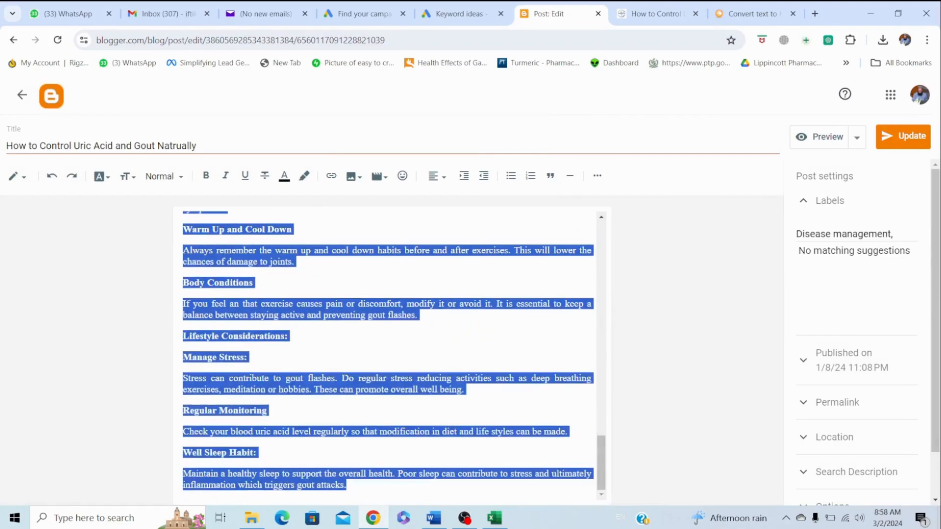
key(BackSpace)
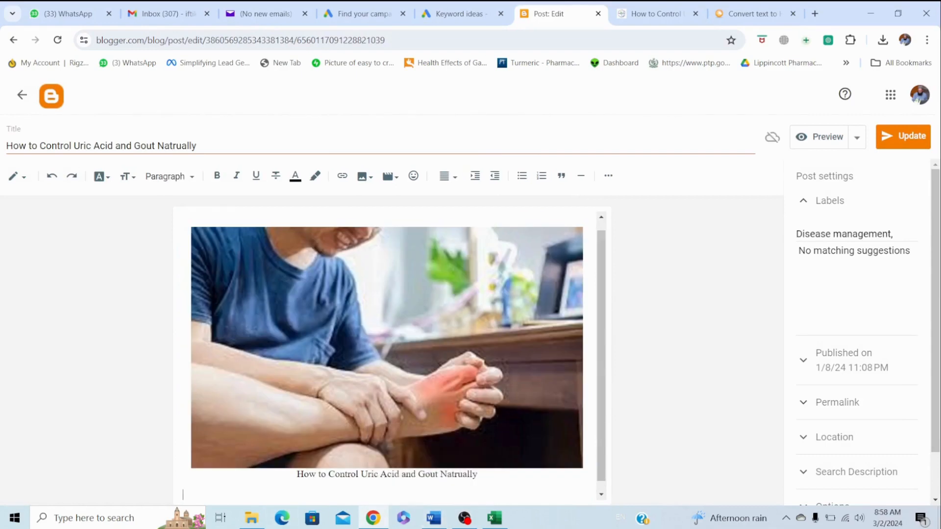
Paste the converted article HTML below the post's existing code in HTML view, then return to Compose view and check the text.
click(17, 177)
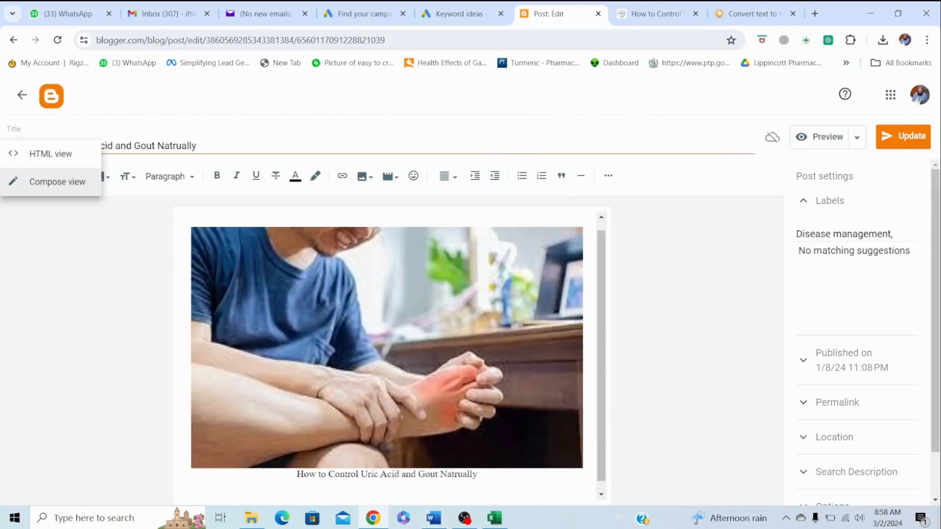
click(49, 153)
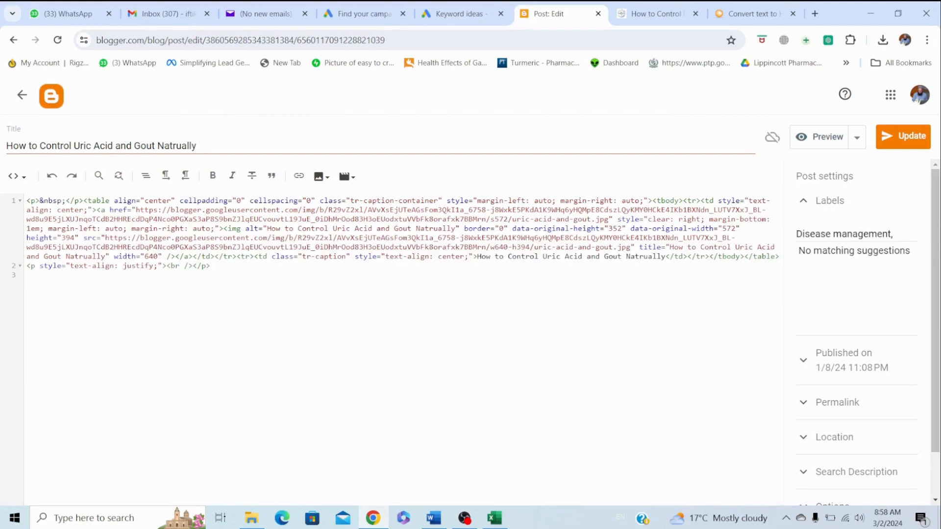
key(ctrl+v)
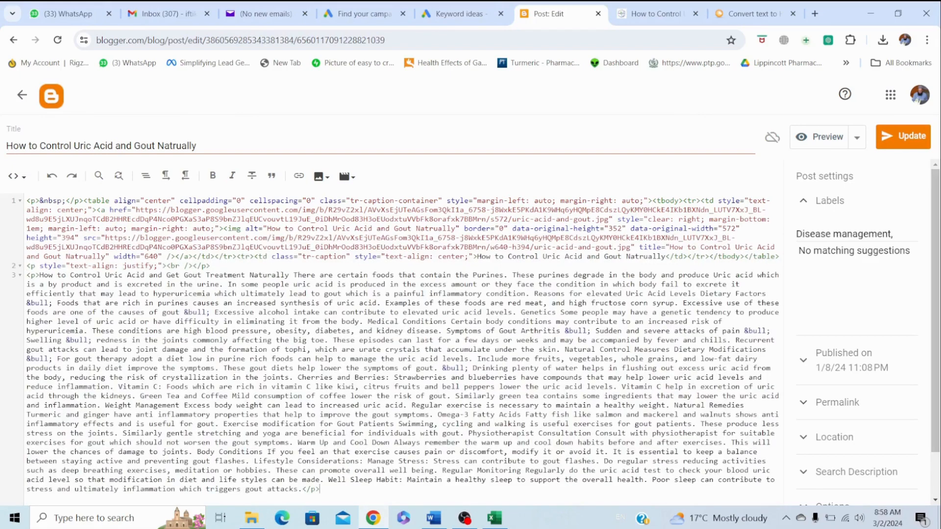
click(16, 176)
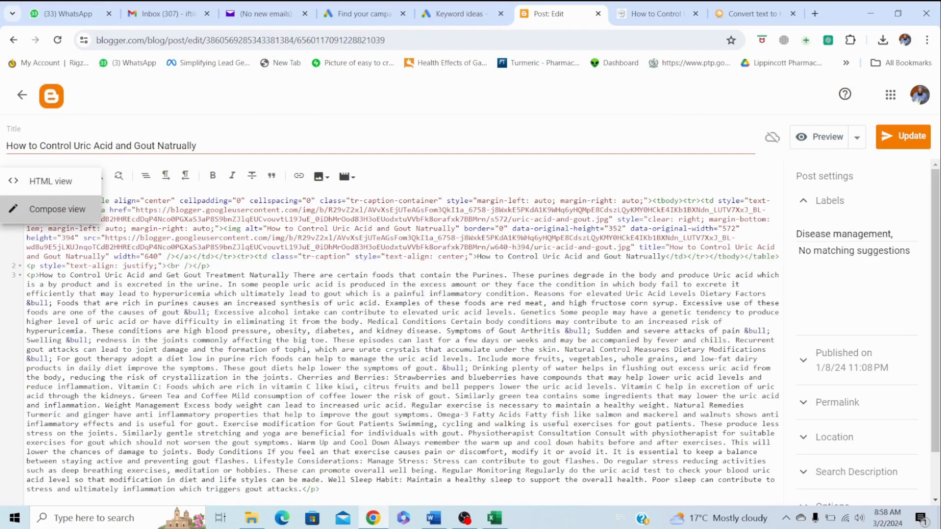
click(57, 209)
scroll(388, 362, down, 5)
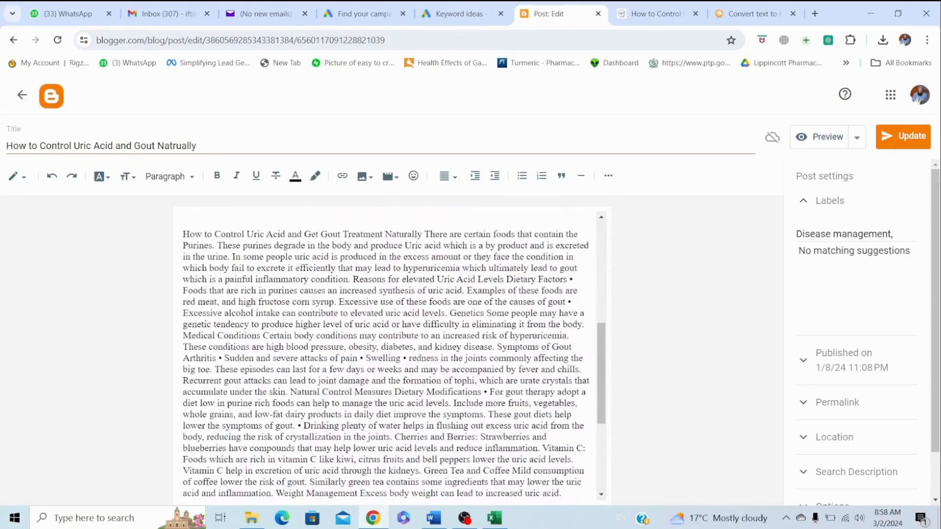
scroll(387, 363, down, 2)
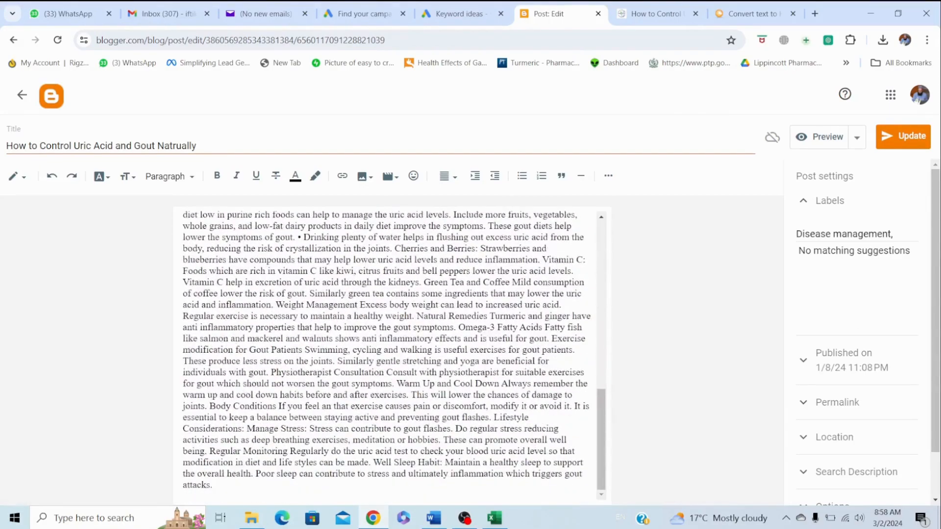
scroll(388, 356, up, 5)
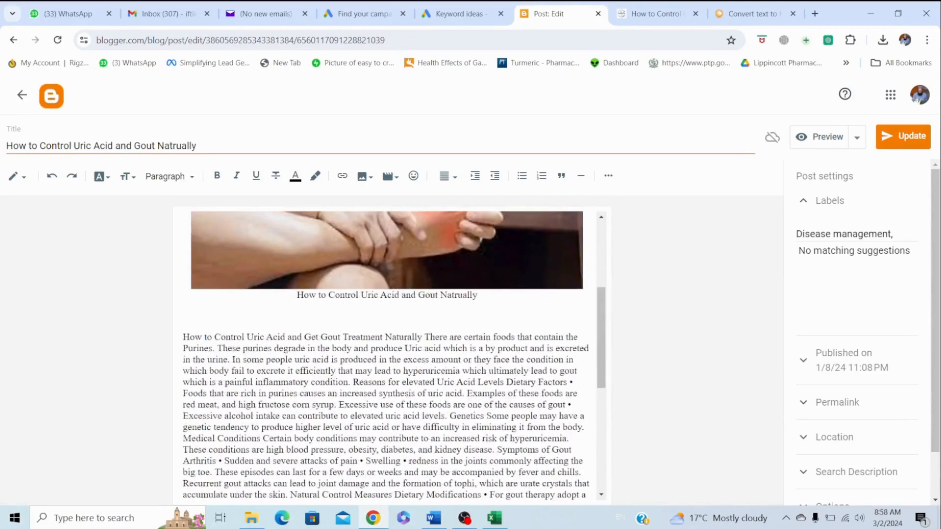
Delete the unformatted article text below the post's image caption and copy the whole article from the Word document.
drag(183, 337, 214, 485)
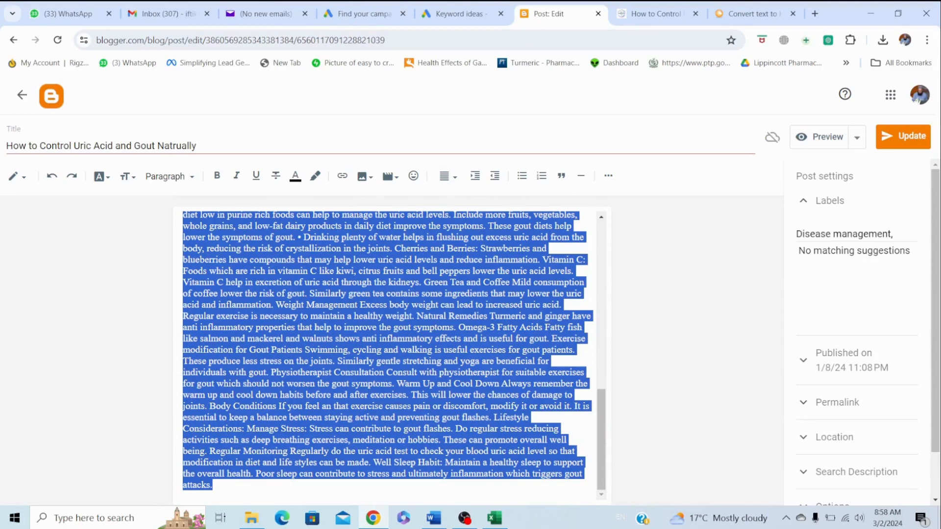
key(BackSpace)
key(alt+Tab)
key(ctrl+a)
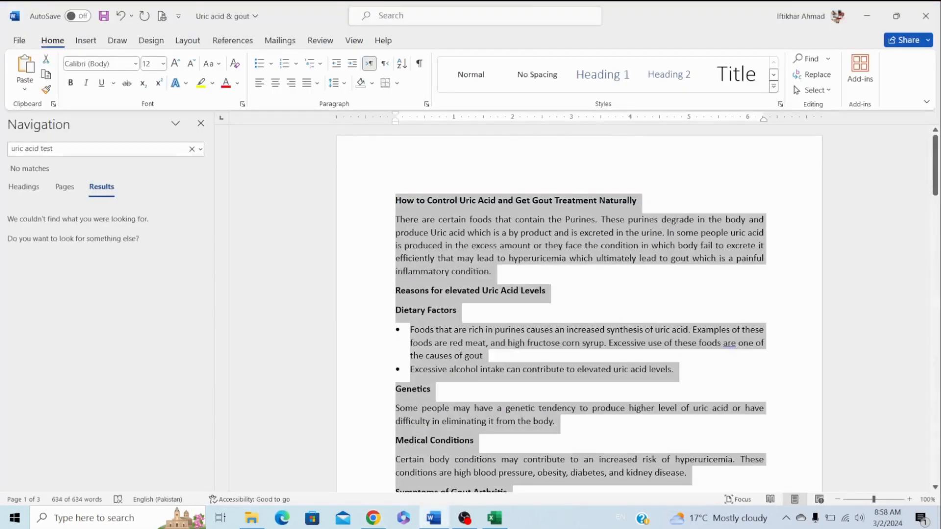
key(alt+Tab)
key(alt+Tab)
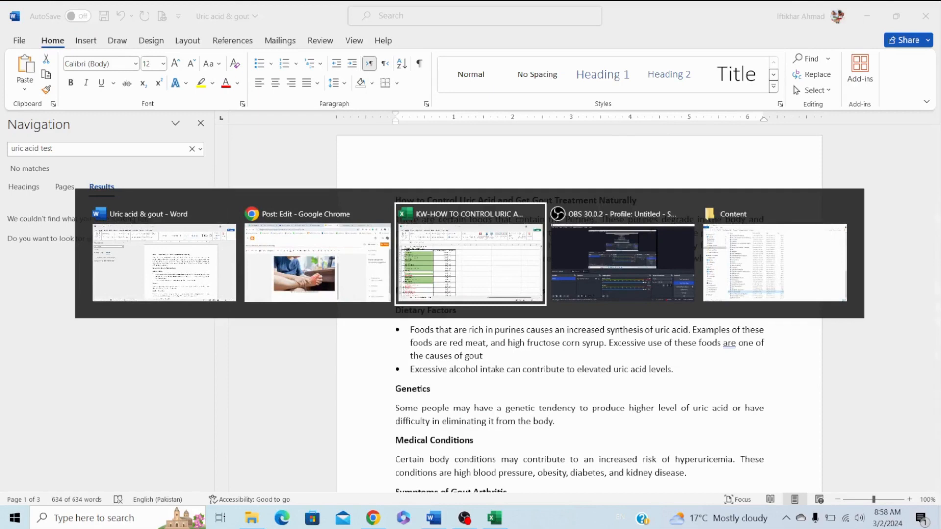
key(alt+shift+Tab)
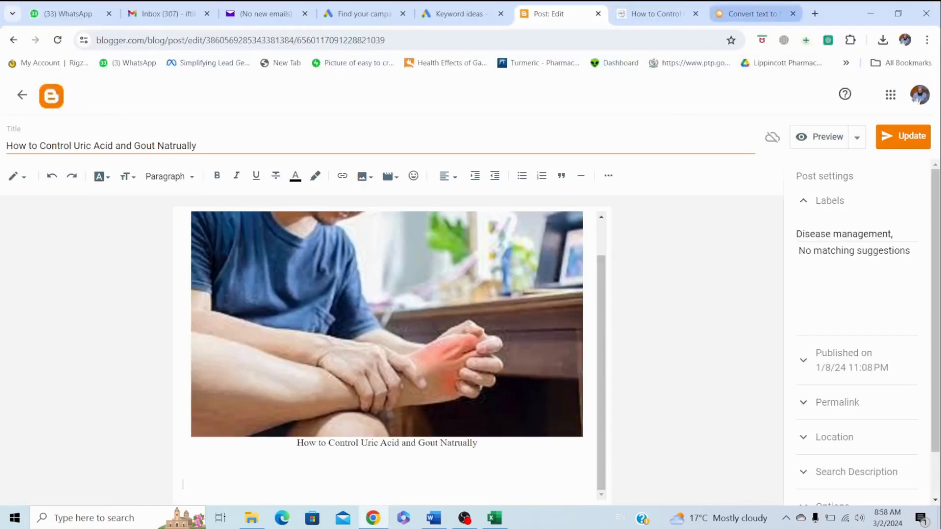
Replace the text-to-HTML converter's input data with the formatted Word article and remove the blank lines at its end.
click(750, 13)
click(608, 203)
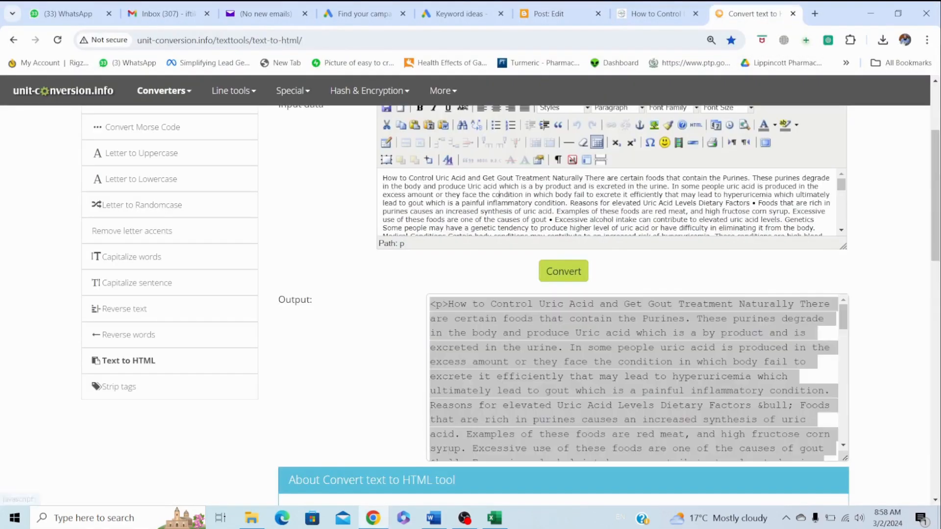
key(ctrl+a)
key(BackSpace)
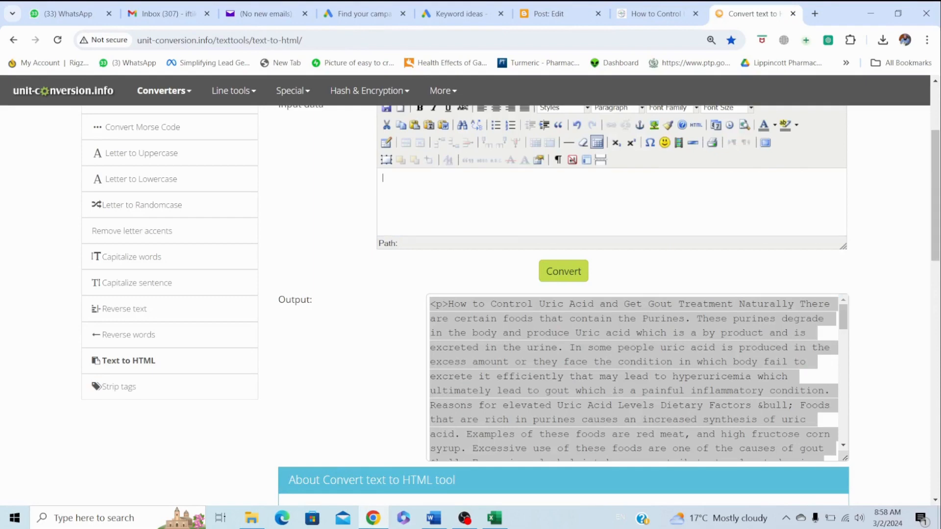
key(ctrl+v)
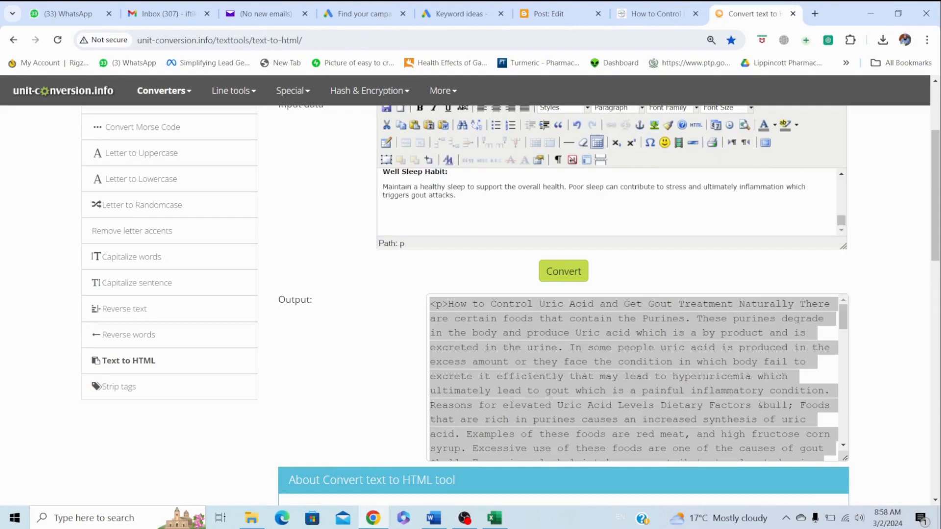
key(BackSpace)
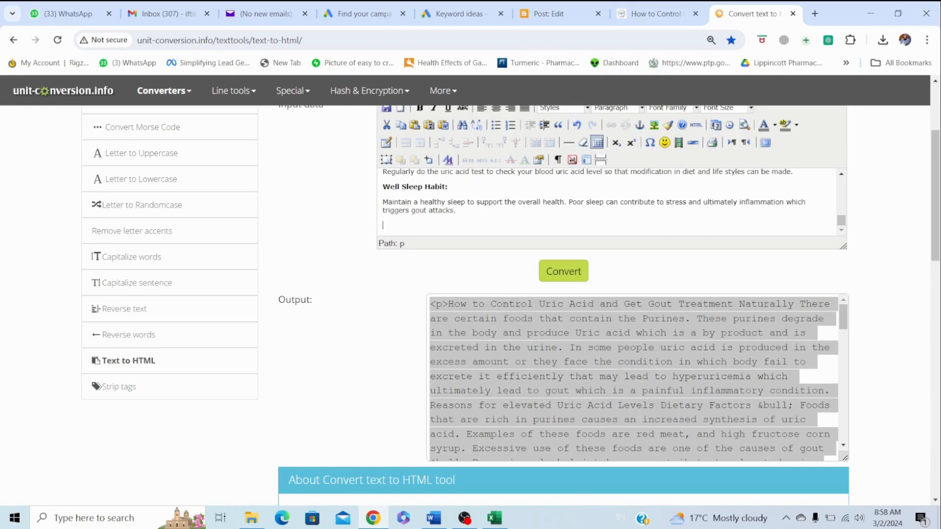
key(BackSpace)
Convert the formatted article to HTML and copy the entire output.
click(564, 271)
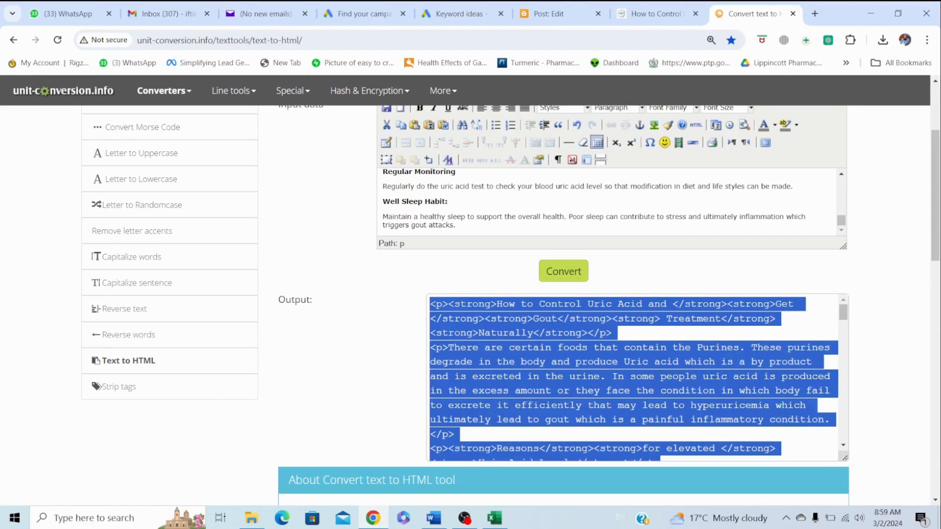
scroll(634, 377, down, 10)
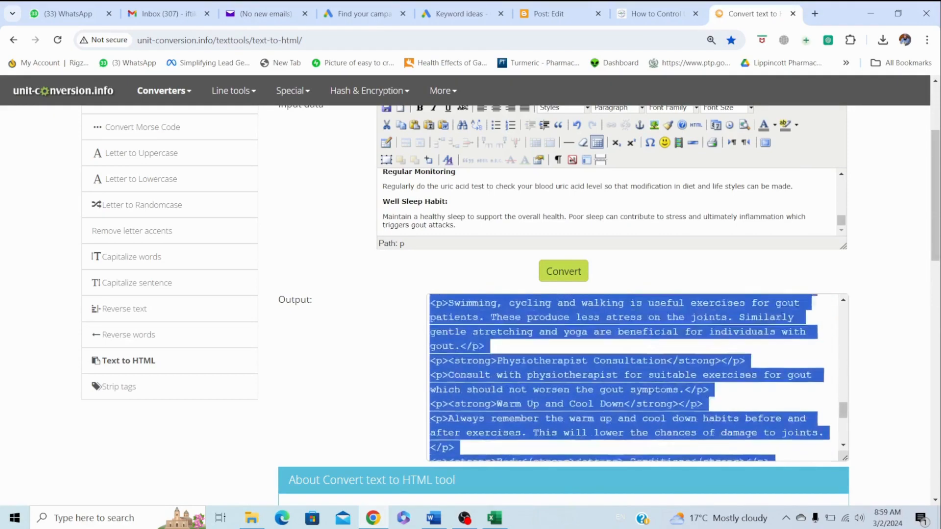
scroll(634, 377, down, 5)
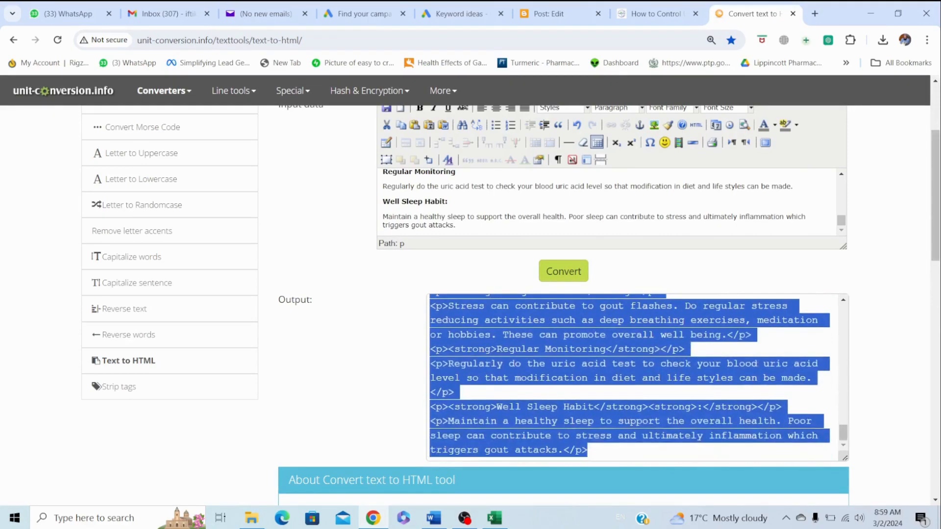
key(alt+Tab)
key(alt+Tab)
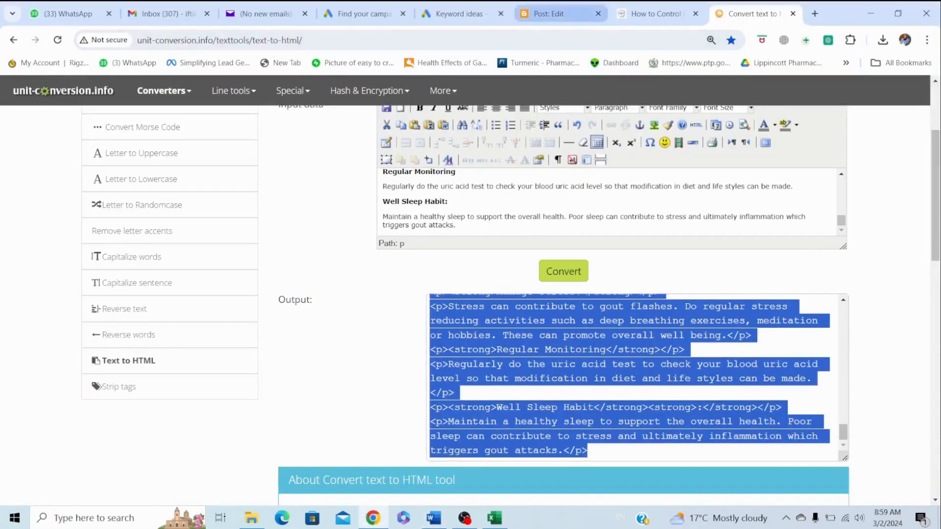
Open the Blogger post in HTML view and replace the empty paragraph code at the end with the converted article HTML.
click(554, 14)
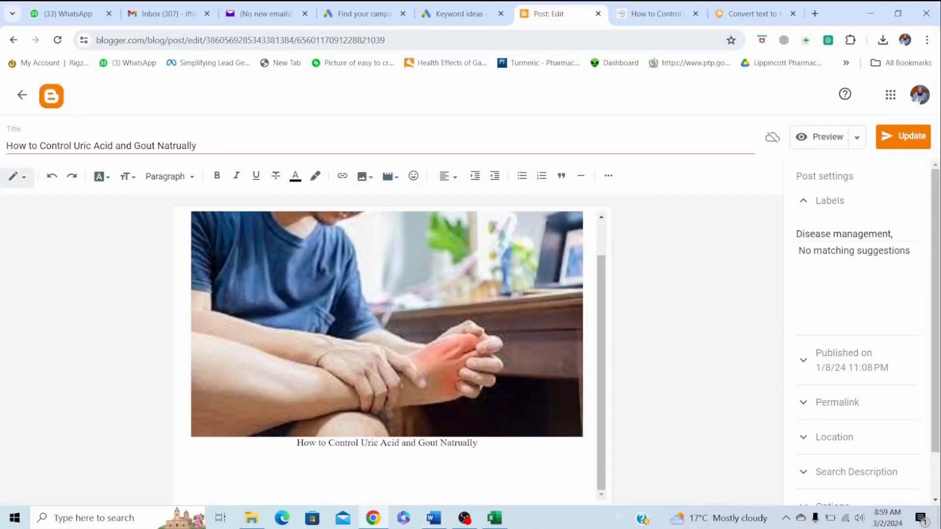
click(17, 177)
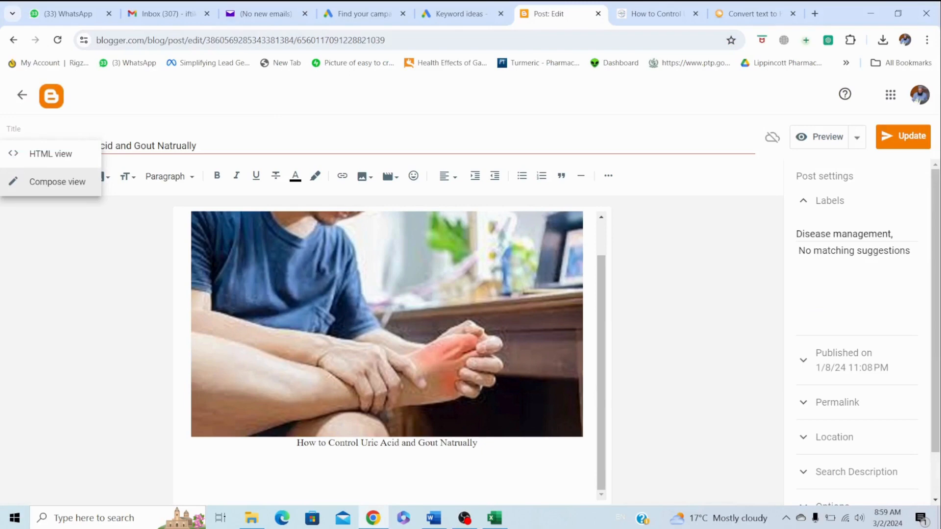
click(49, 154)
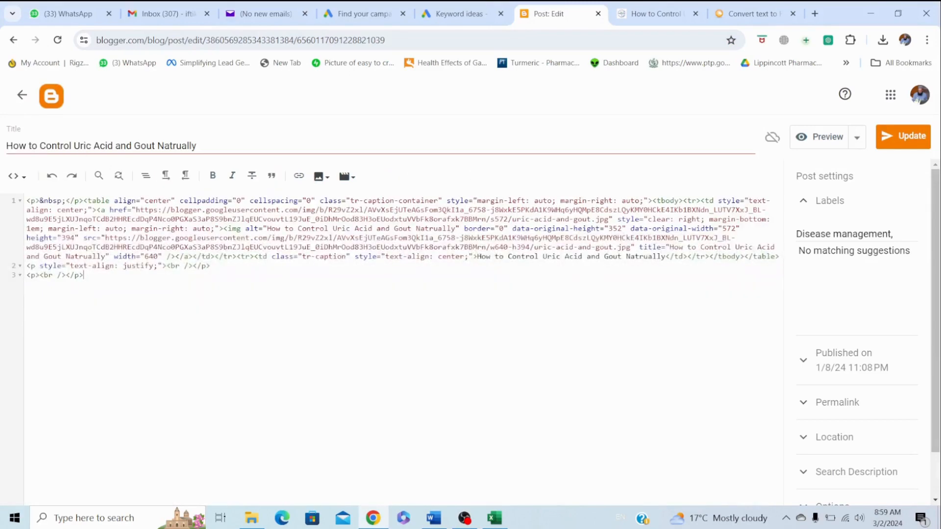
key(BackSpace)
key(BackSpace)
key(BackSpace)
key(BackSpace)
key(BackSpace)
key(BackSpace)
key(BackSpace)
key(BackSpace)
key(BackSpace)
key(BackSpace)
key(BackSpace)
key(BackSpace)
key(BackSpace)
key(ctrl+v)
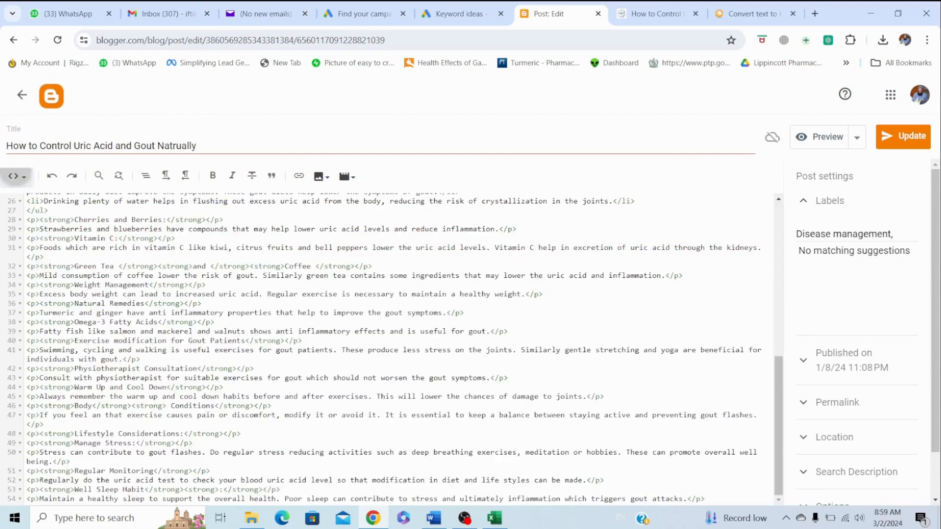
Return to Compose view, review the pasted article and remove the blank space between the image caption and the first heading.
click(17, 177)
click(44, 208)
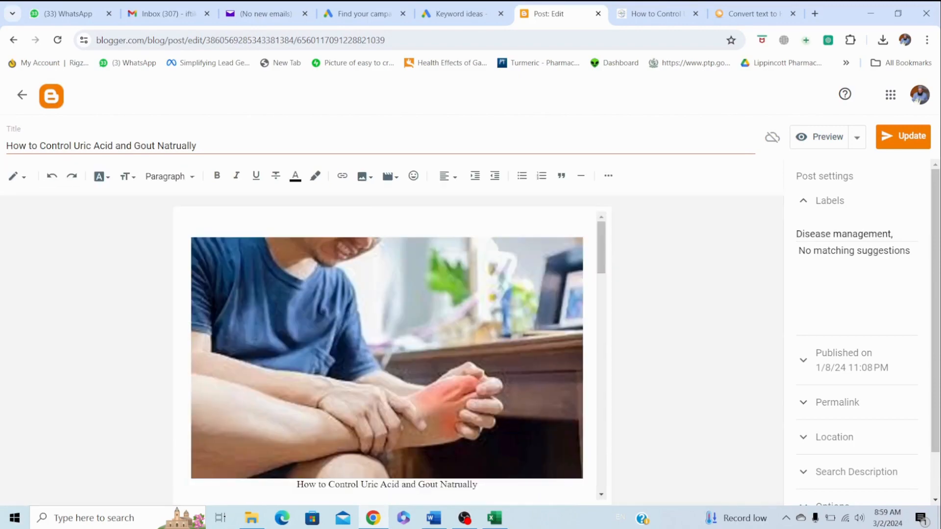
scroll(387, 353, down, 12)
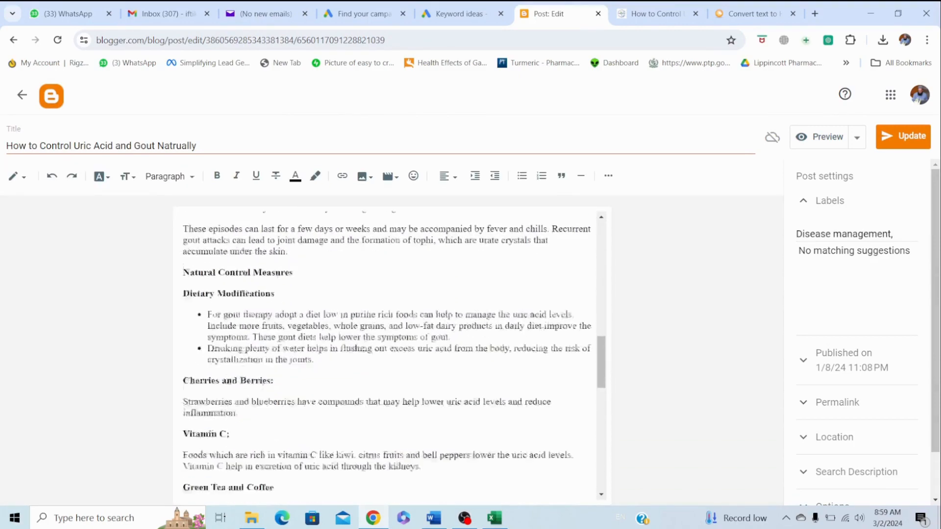
scroll(387, 353, down, 10)
scroll(387, 353, up, 20)
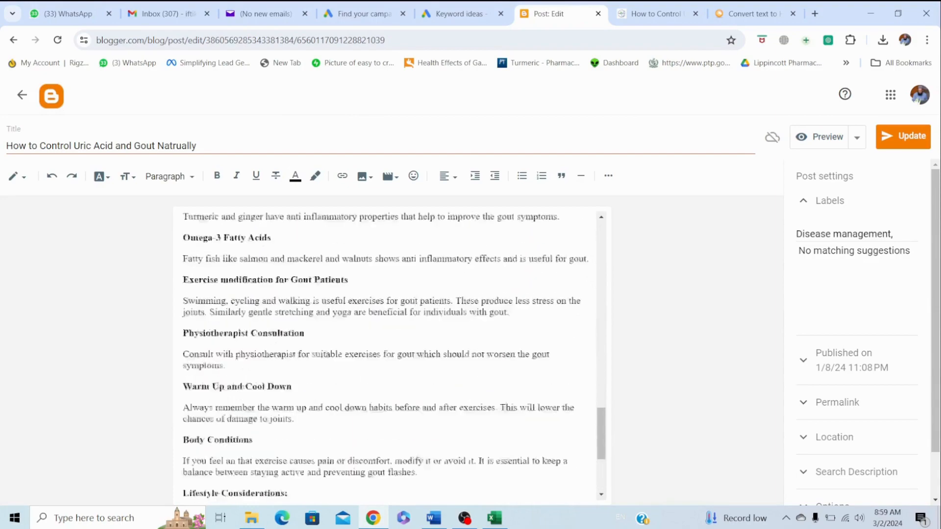
scroll(387, 353, down, 4)
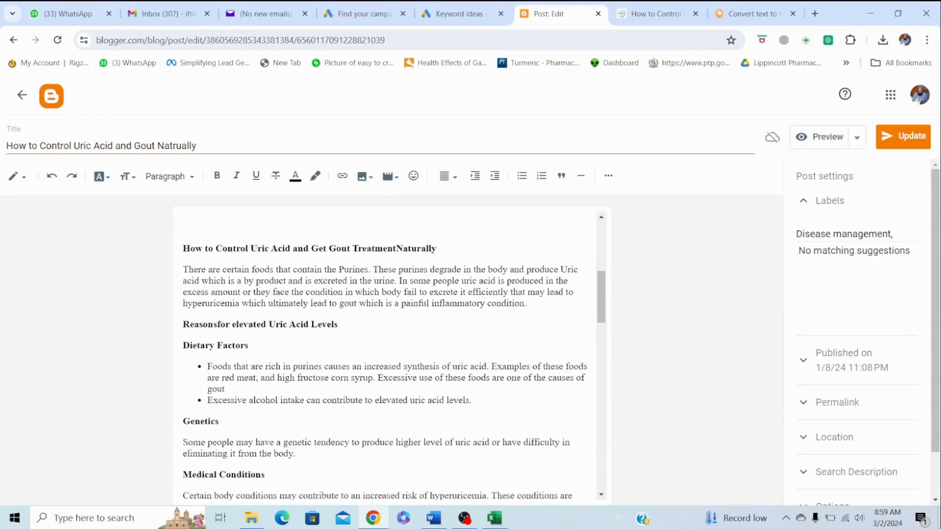
scroll(387, 353, up, 5)
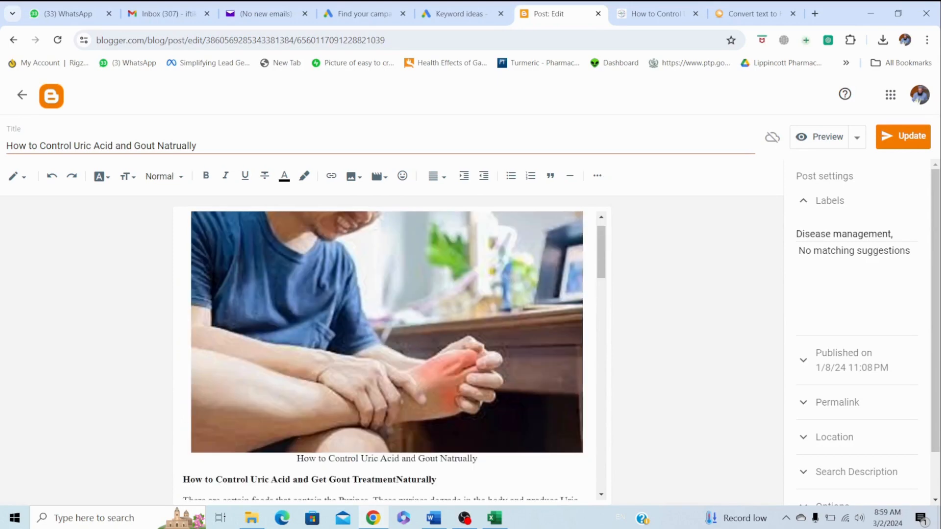
scroll(387, 353, down, 5)
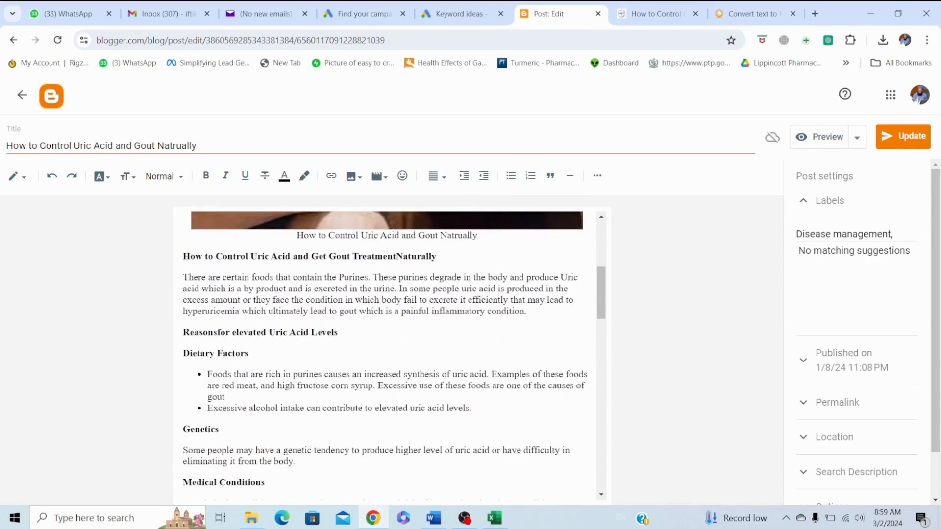
Move the article's first heading from the body into the post title as "How to Control Uric Acid and Get Gout Treatment Naturally" and delete the empty line left.
drag(183, 256, 436, 255)
key(ctrl+c)
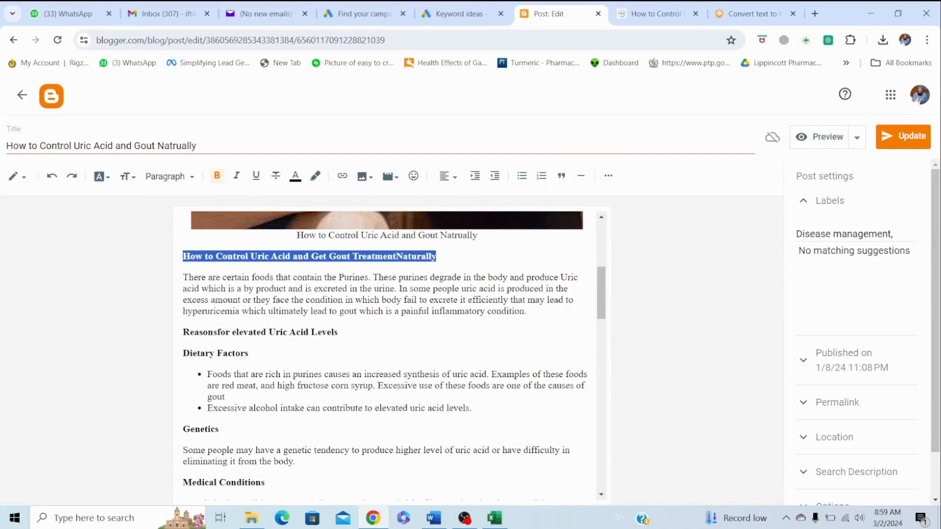
key(Delete)
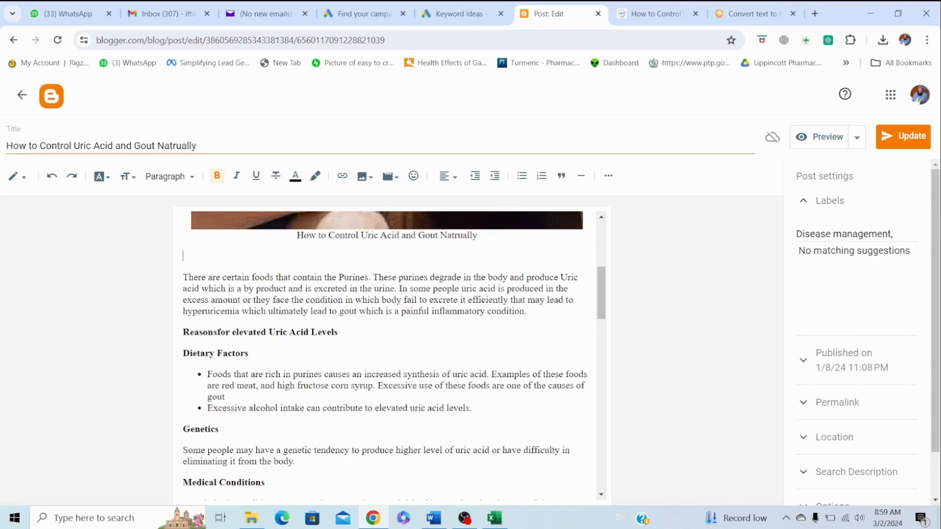
drag(381, 146, 6, 145)
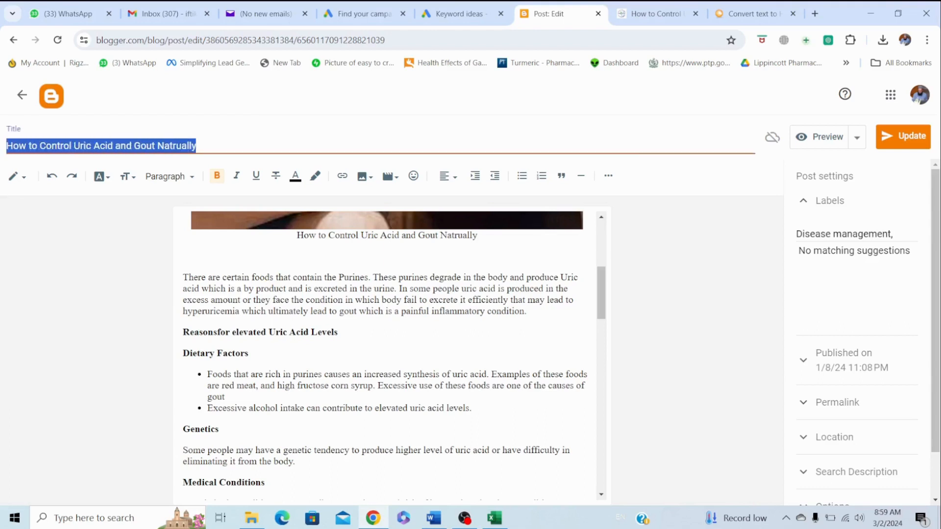
key(ctrl+v)
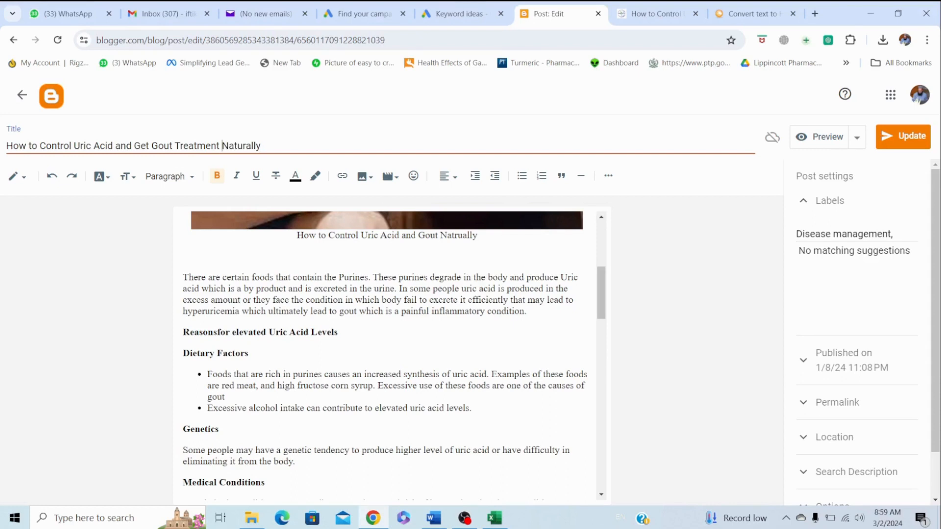
click(189, 278)
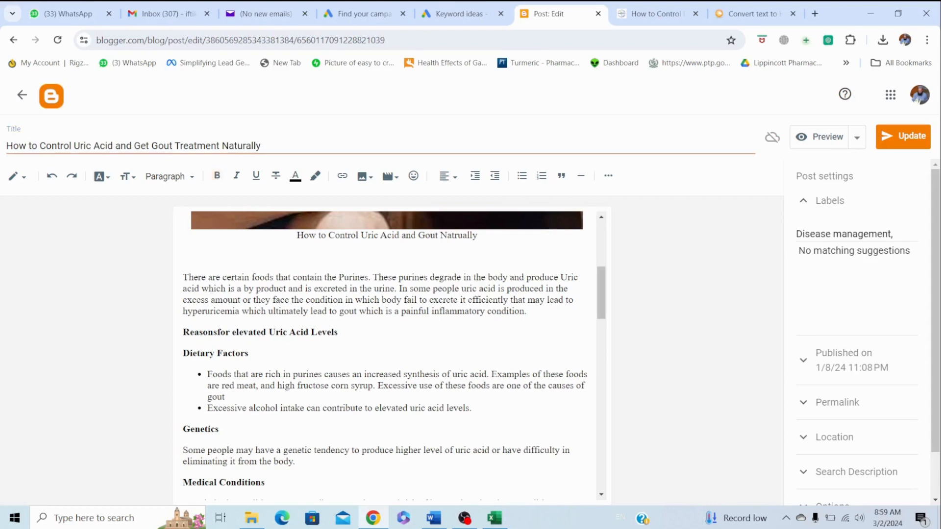
key(BackSpace)
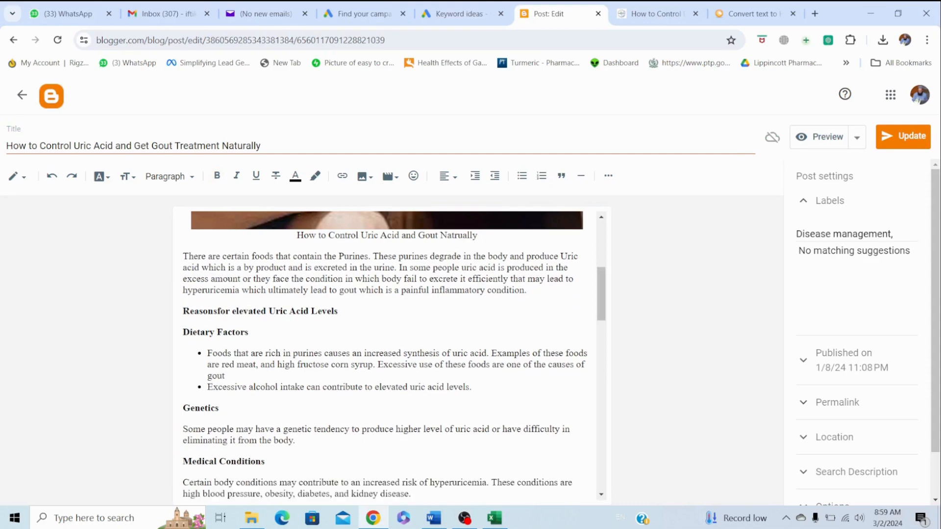
Justify all the article text below the image caption and review the alignment.
drag(184, 268, 347, 487)
click(448, 176)
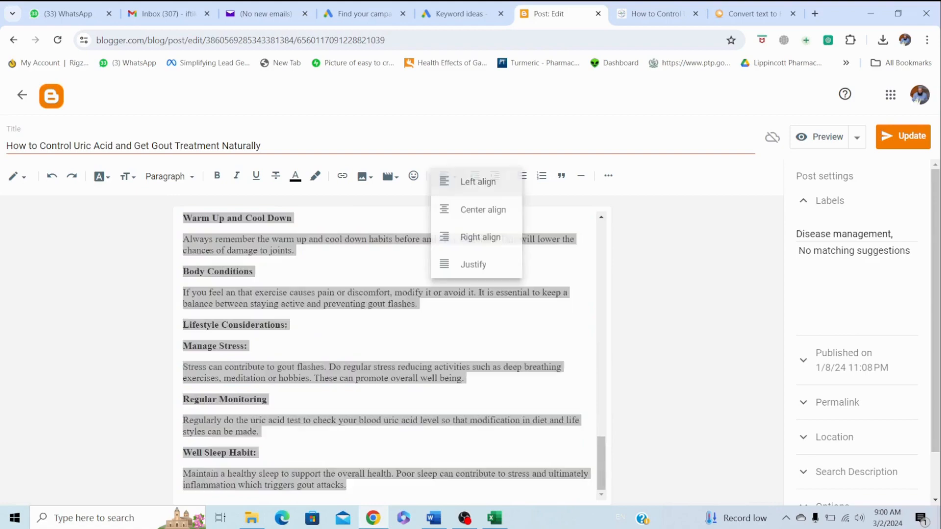
click(474, 264)
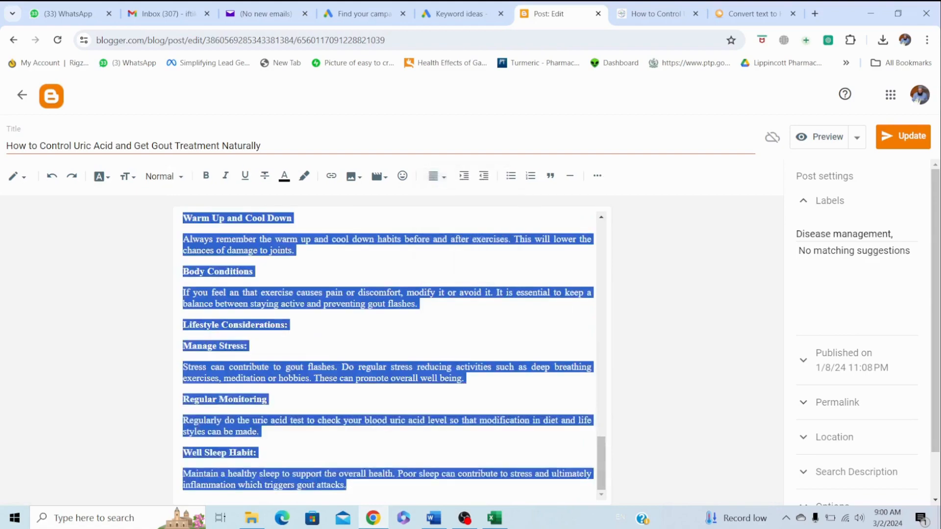
click(249, 346)
scroll(390, 353, up, 5)
scroll(390, 353, up, 15)
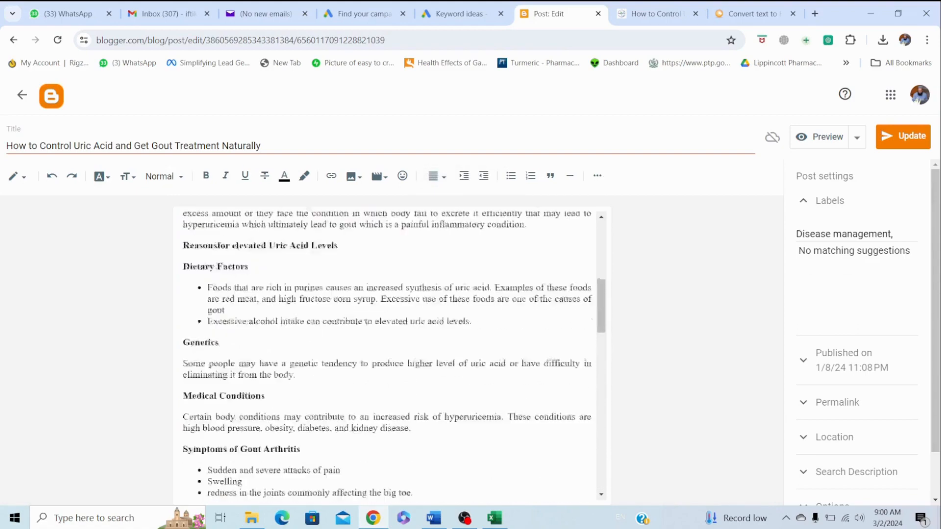
scroll(389, 353, down, 5)
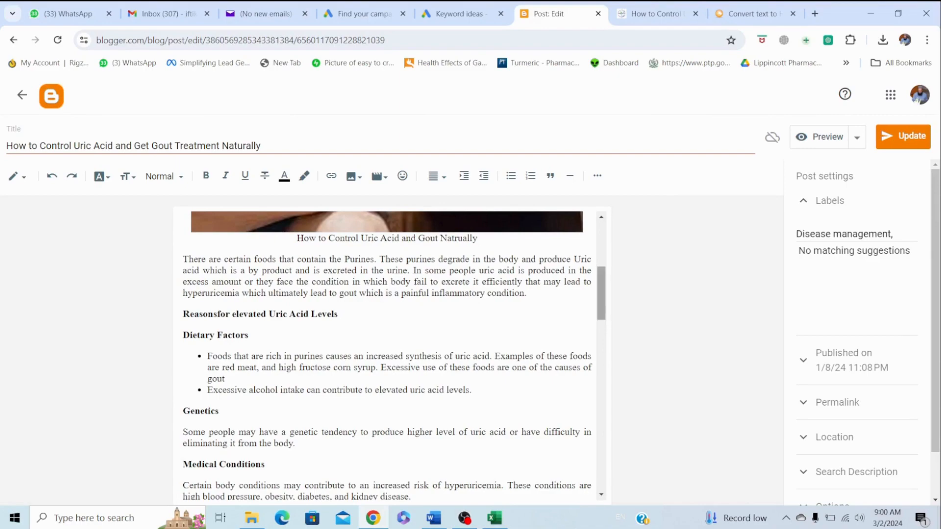
Update the published post and return to the blog's post list.
drag(601, 294, 602, 247)
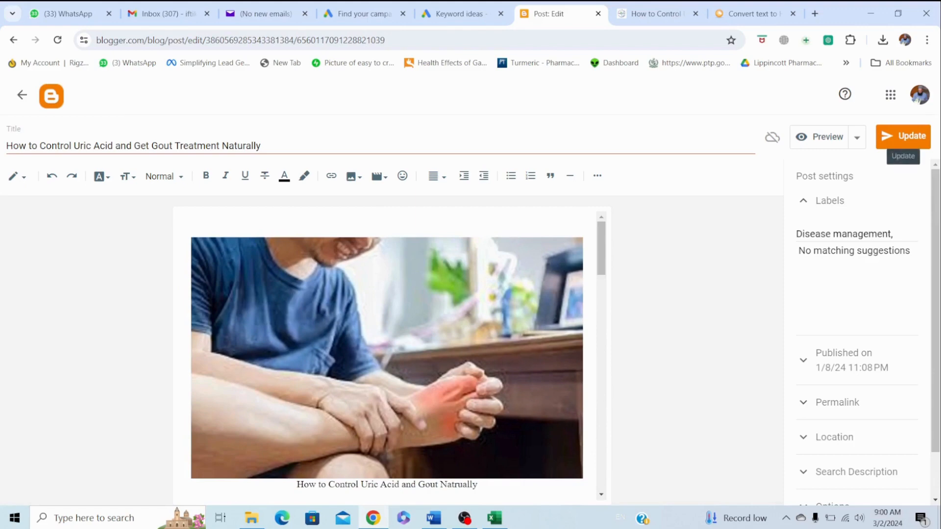
click(903, 137)
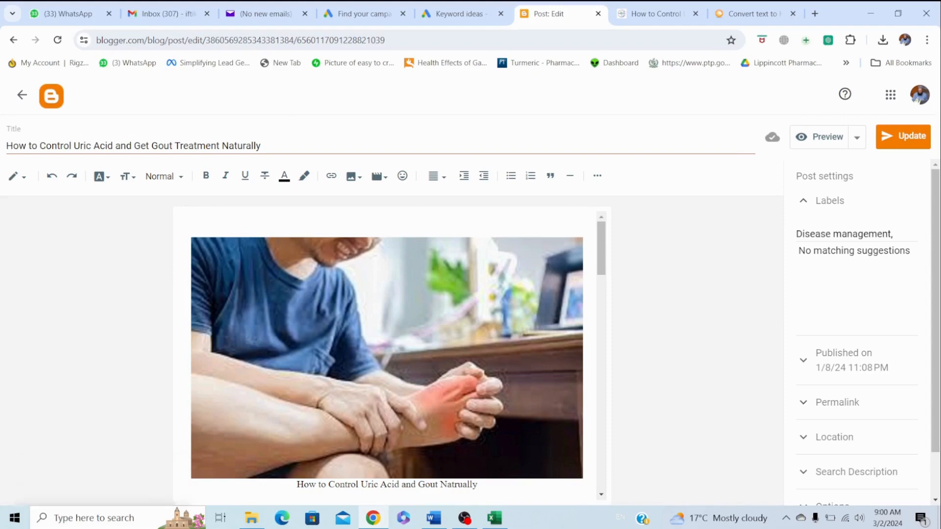
click(23, 94)
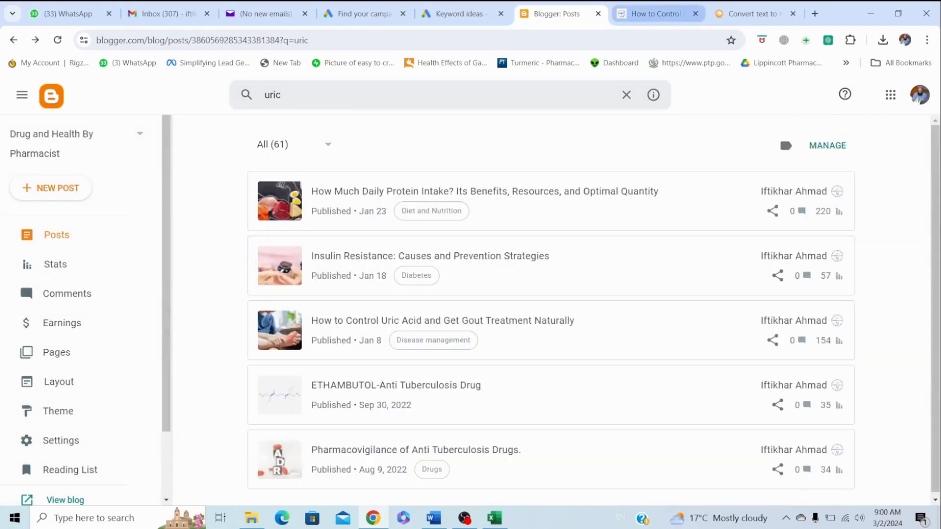
Reload the live uric acid and gout article and check its title, image and opening paragraphs.
click(656, 13)
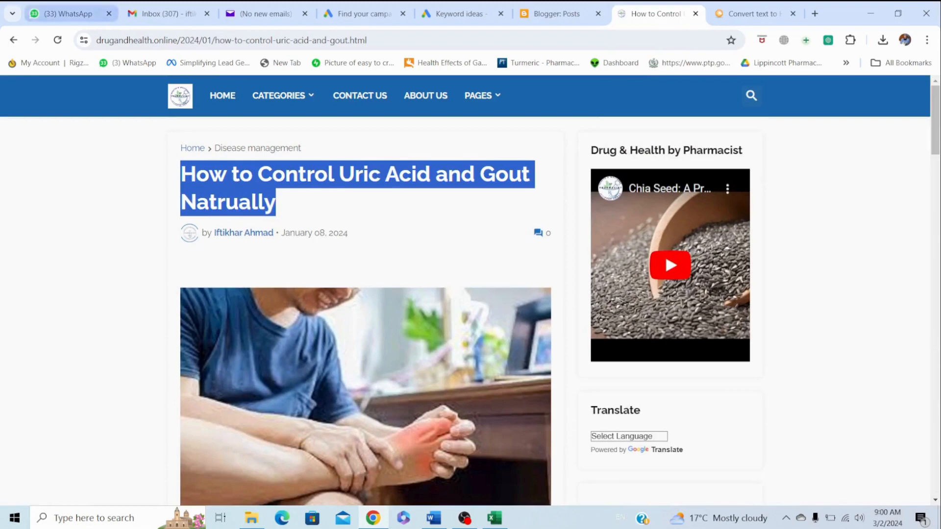
click(57, 40)
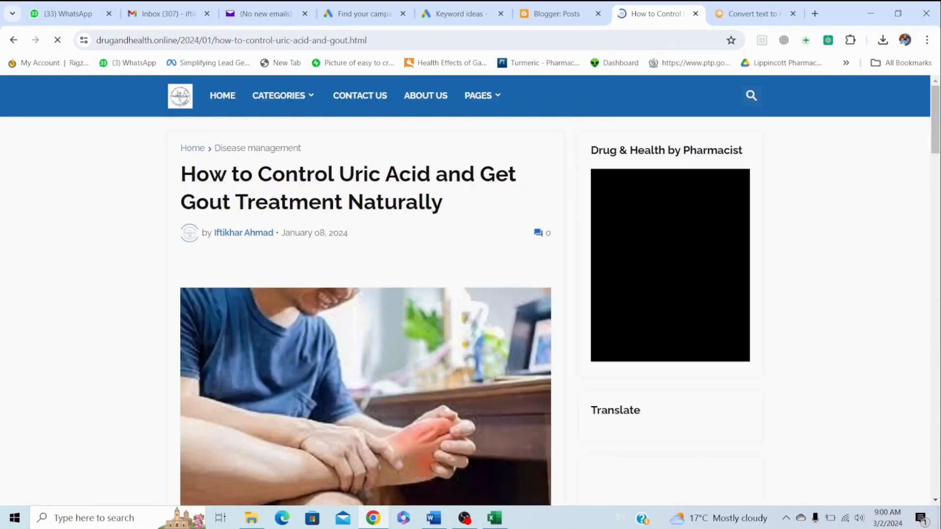
scroll(471, 294, down, 8)
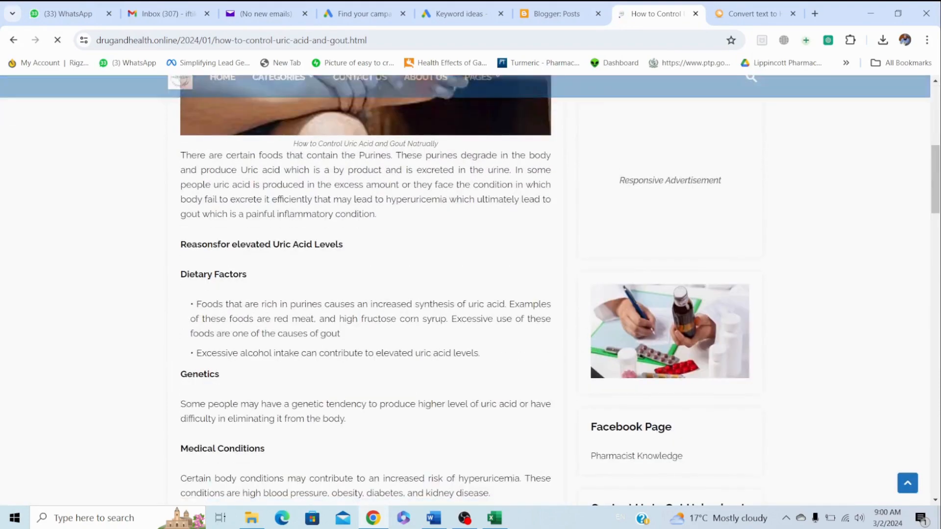
scroll(471, 294, up, 2)
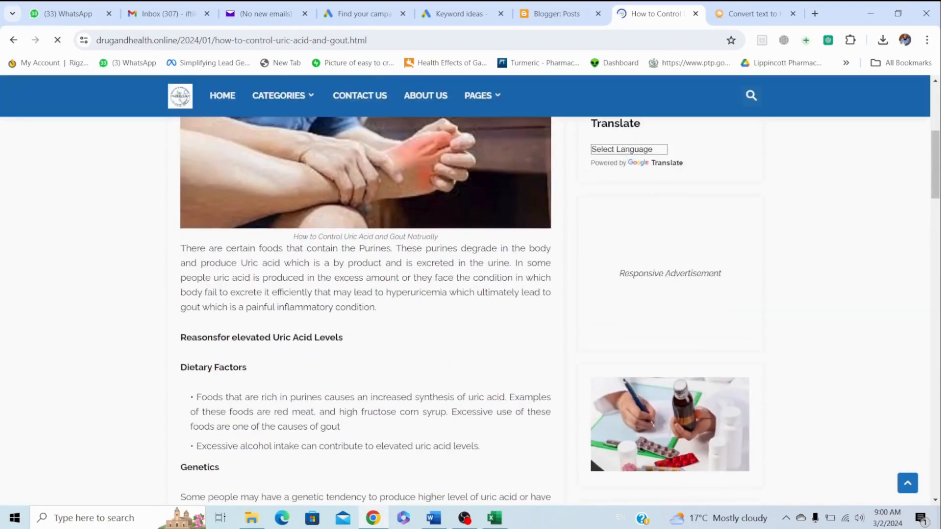
scroll(471, 294, up, 5)
scroll(470, 294, down, 2)
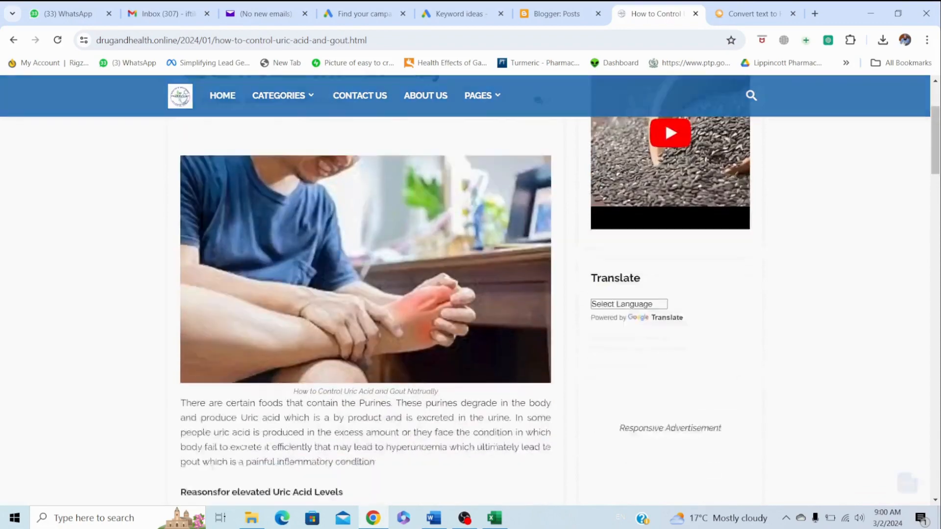
Review the headings, bullets and justified text of the published article through to its tags and back to the image.
scroll(471, 294, down, 7)
scroll(471, 294, down, 8)
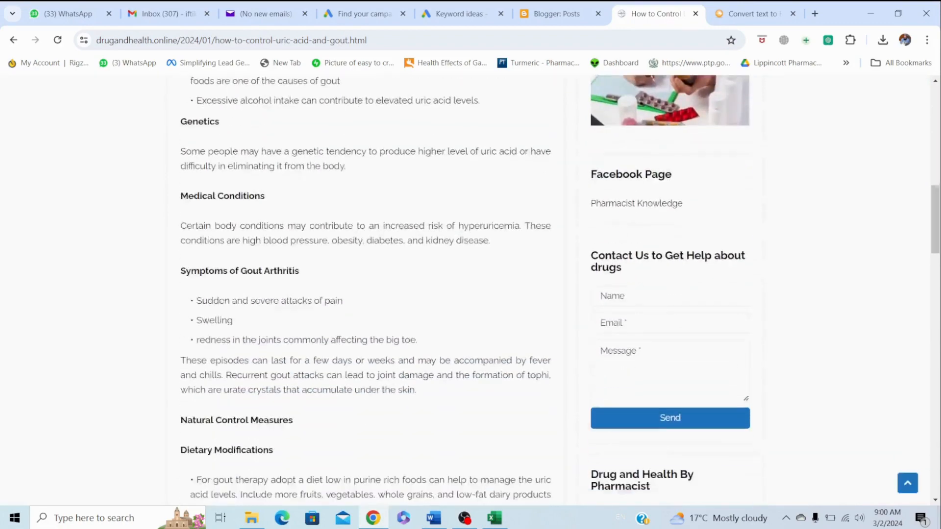
scroll(471, 294, down, 10)
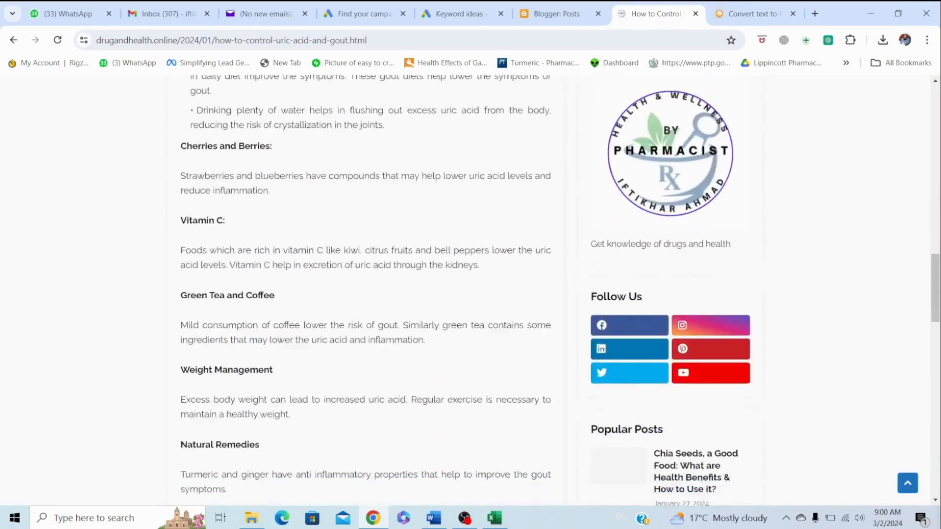
scroll(470, 294, down, 10)
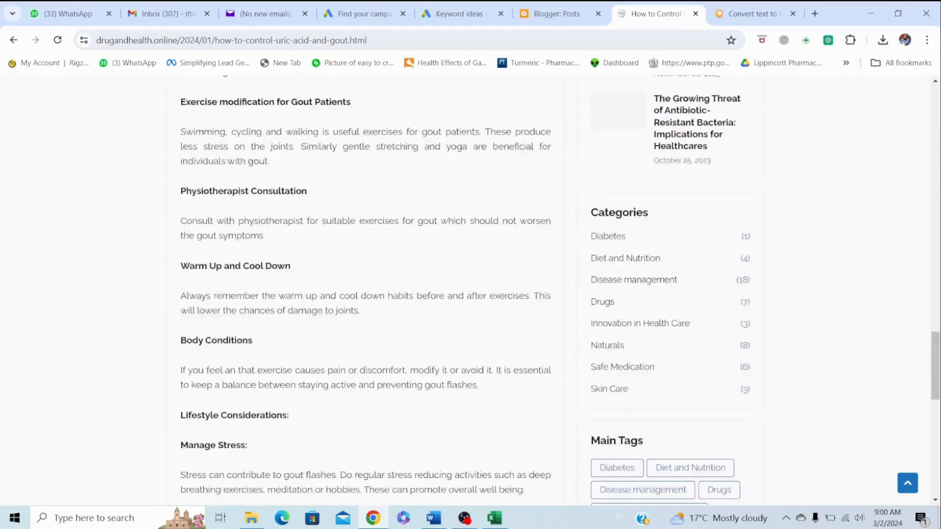
scroll(471, 295, down, 3)
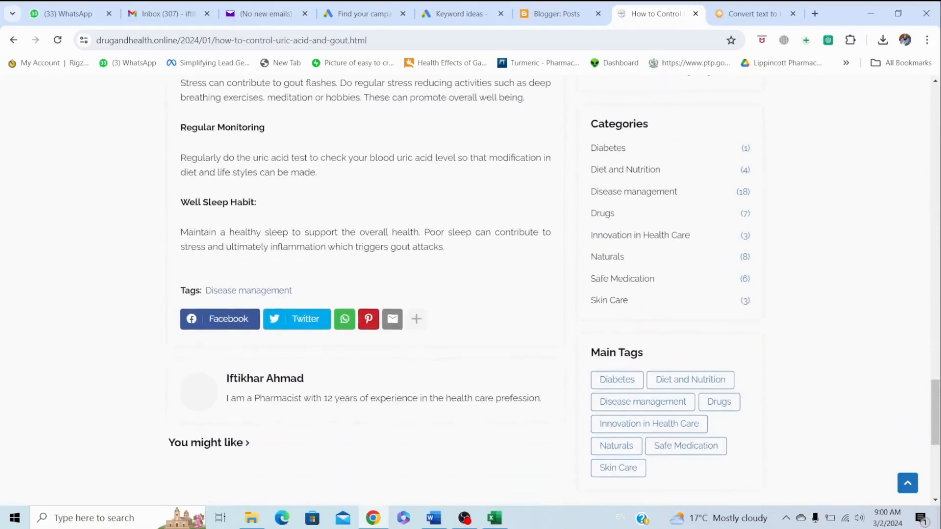
scroll(471, 294, up, 13)
scroll(470, 294, up, 20)
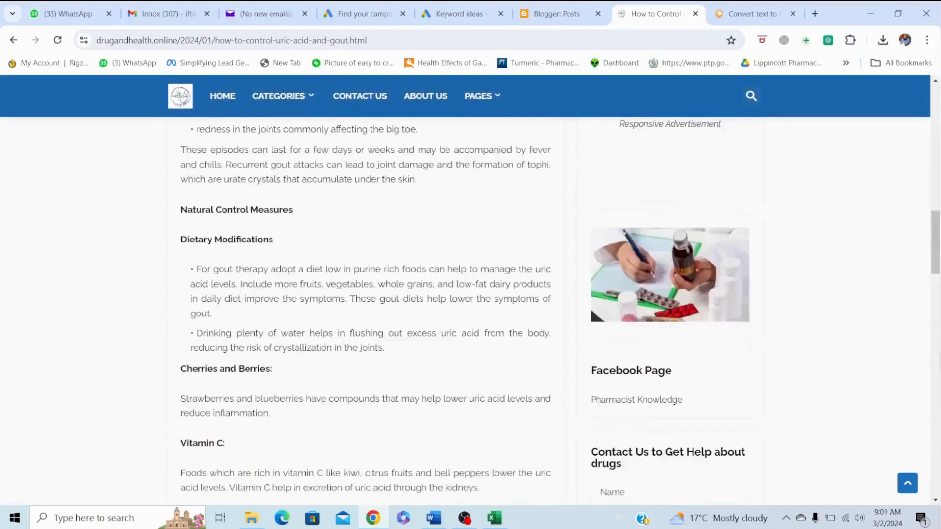
scroll(365, 295, up, 3)
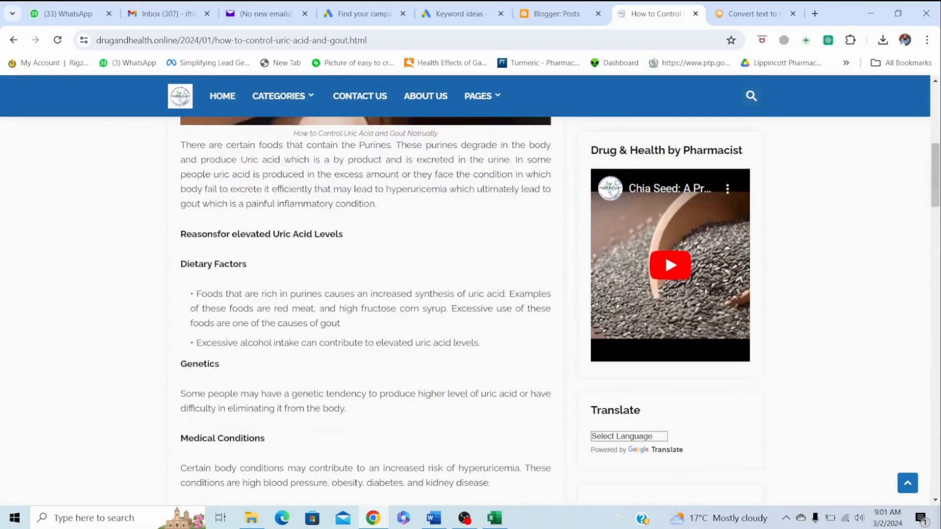
scroll(365, 295, up, 3)
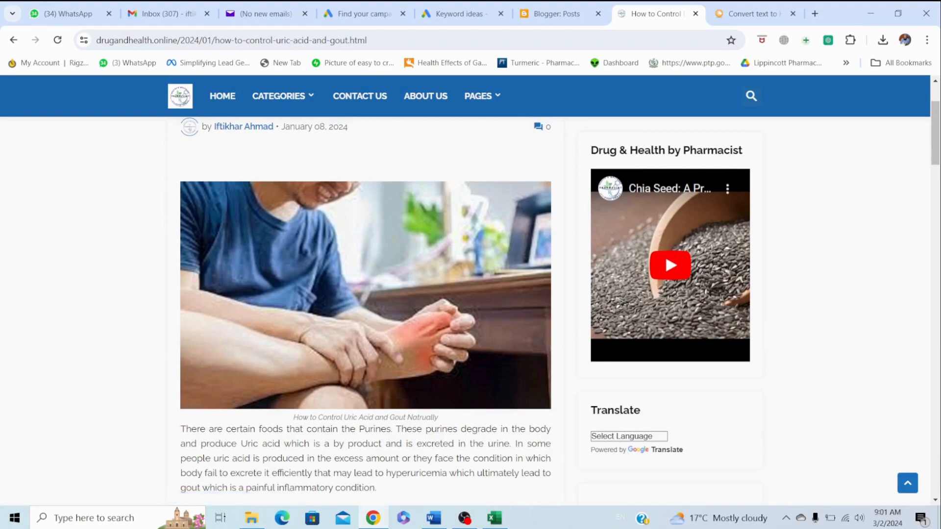
click(465, 519)
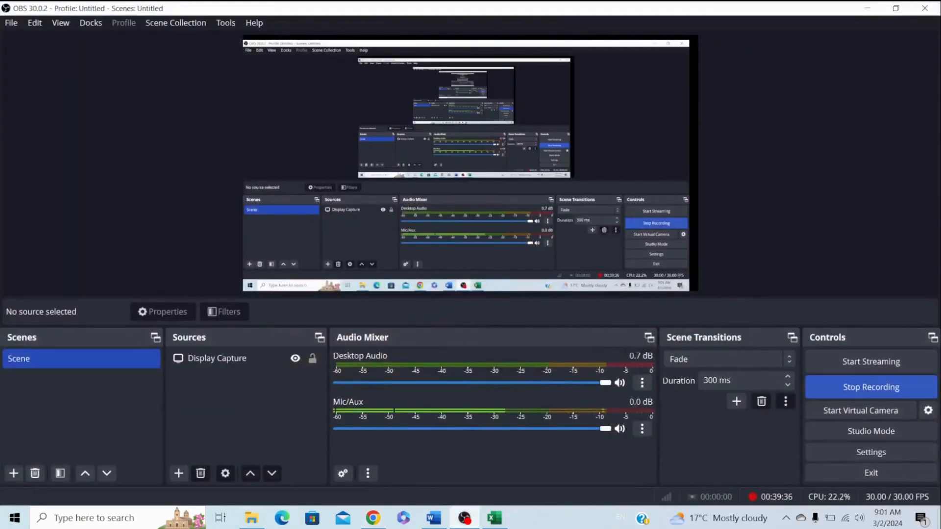